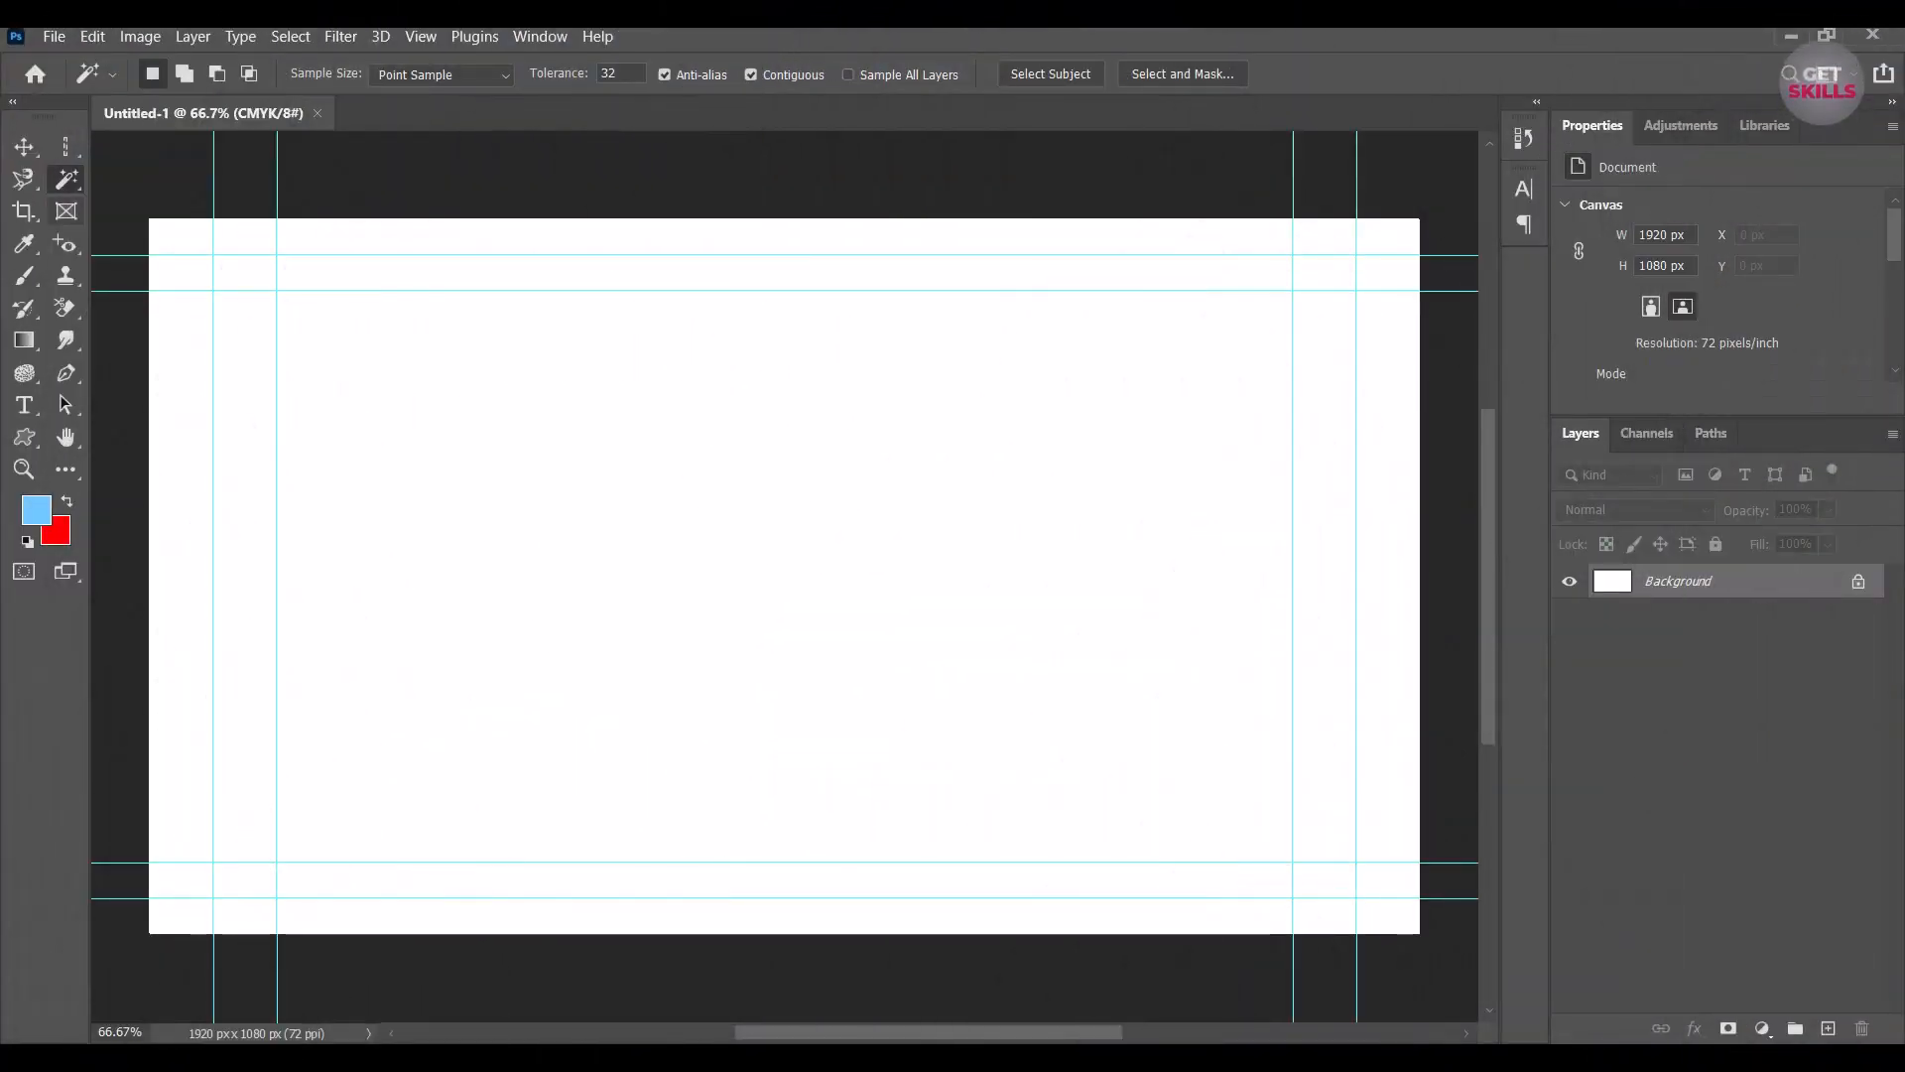
key("l")
right_click(24, 180)
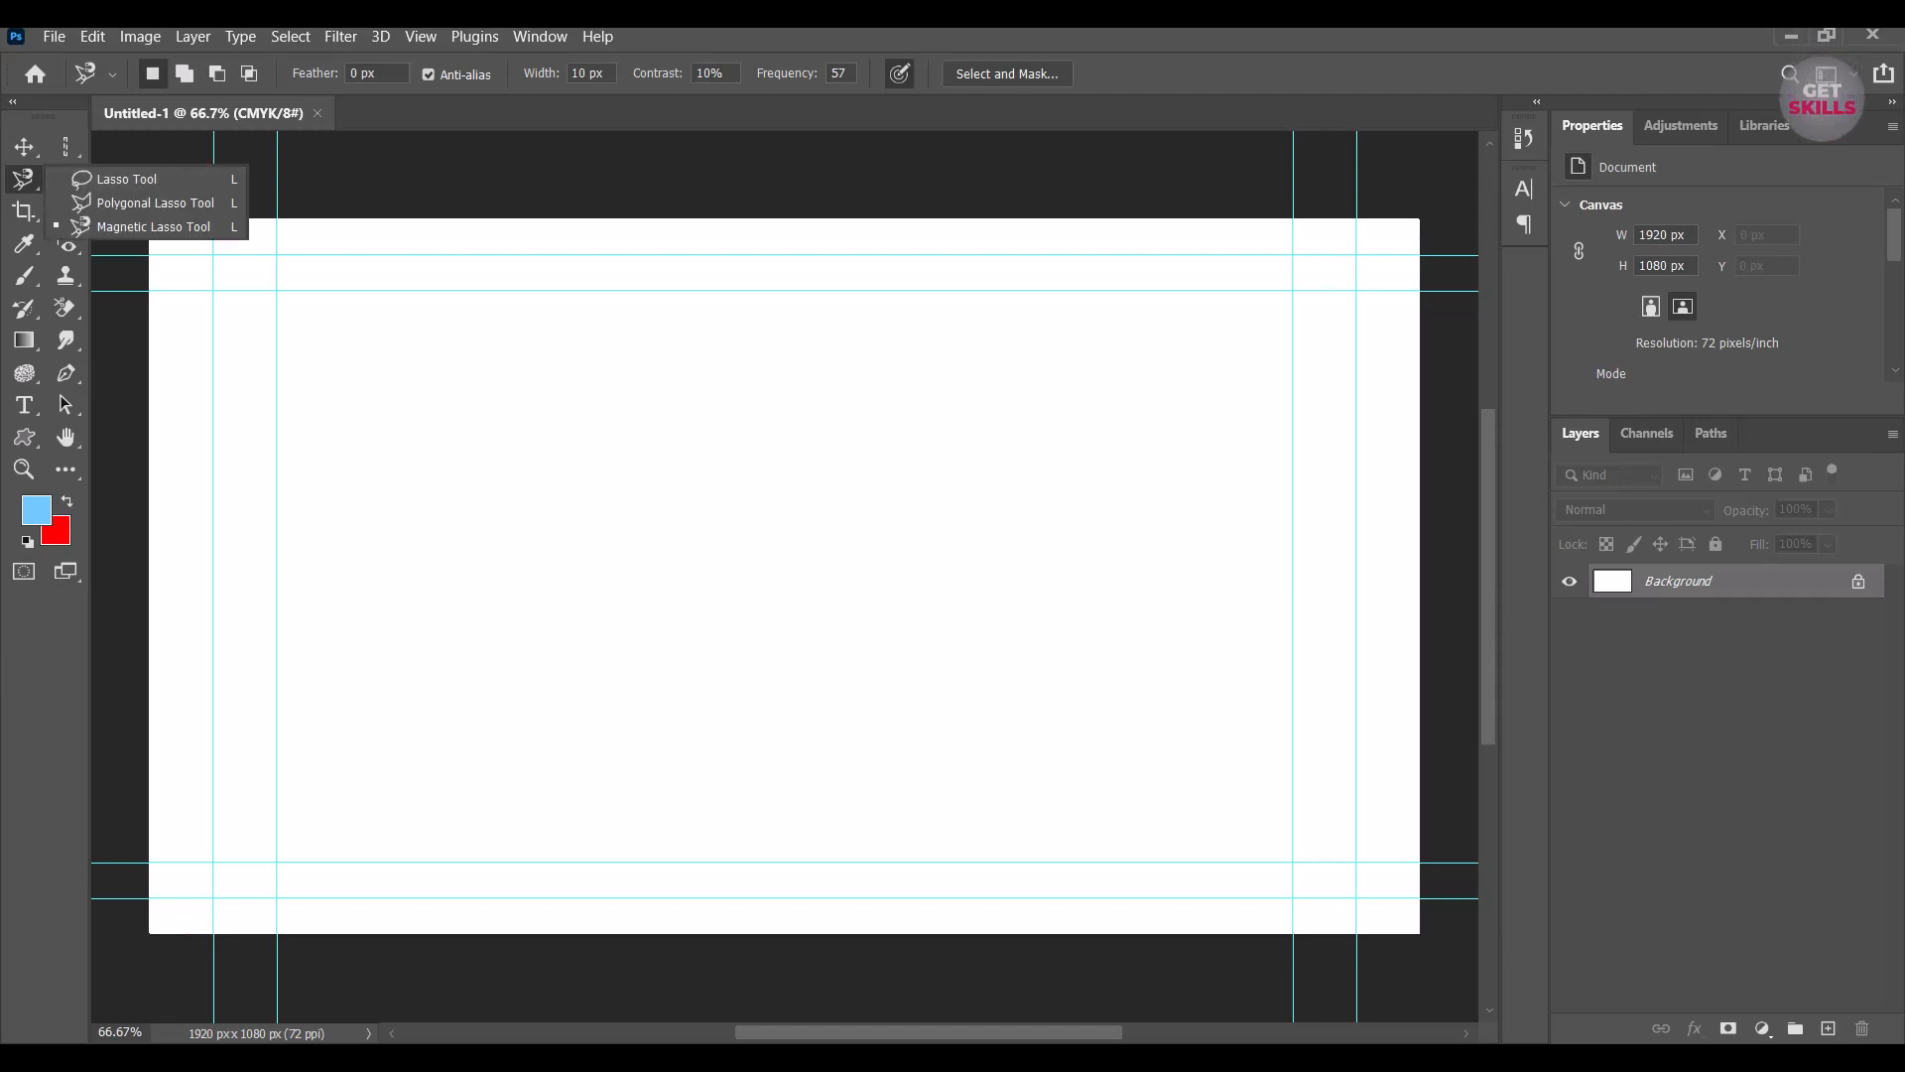
left_click(153, 227)
right_click(65, 179)
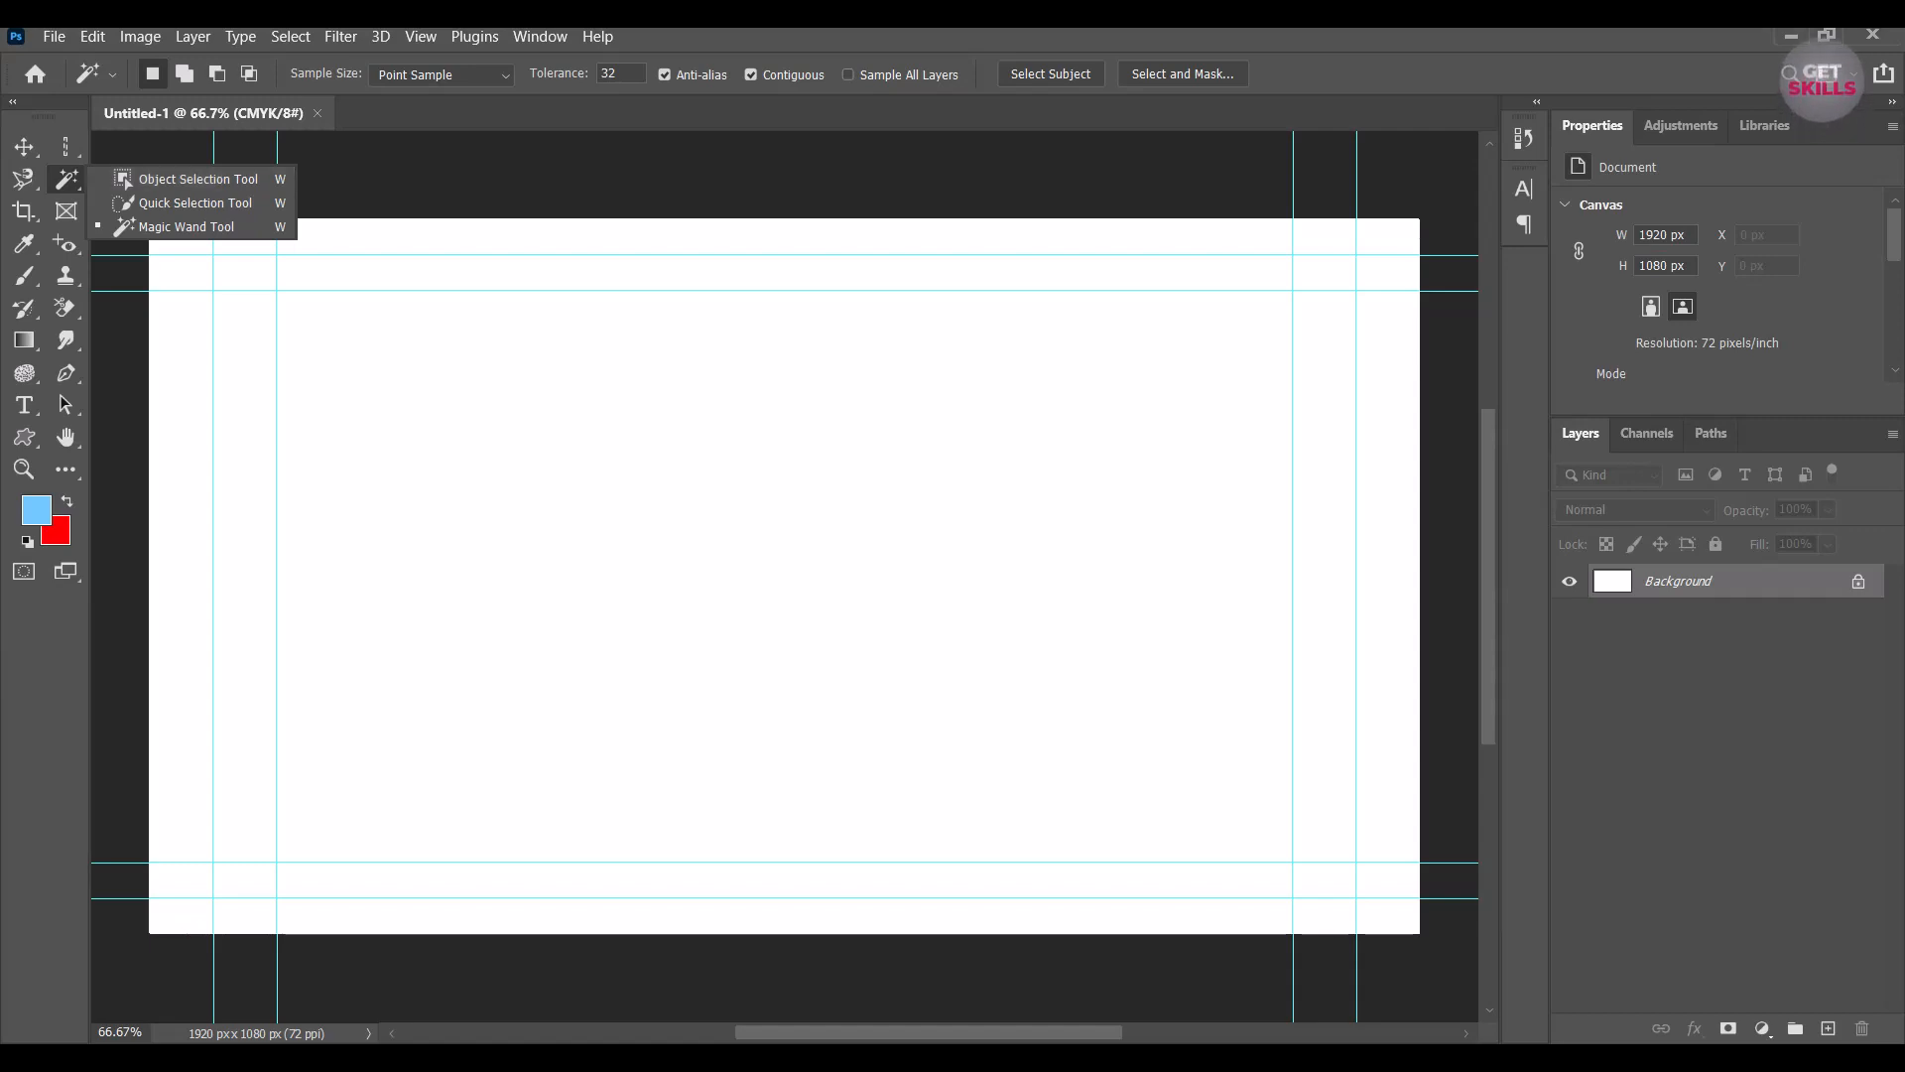
Switch to the Downloads folder in File Explorer and open the elena-koycheva-PFzy4N0_R3M-unsplash donut photo in Photoshop.
key("alt+Tab")
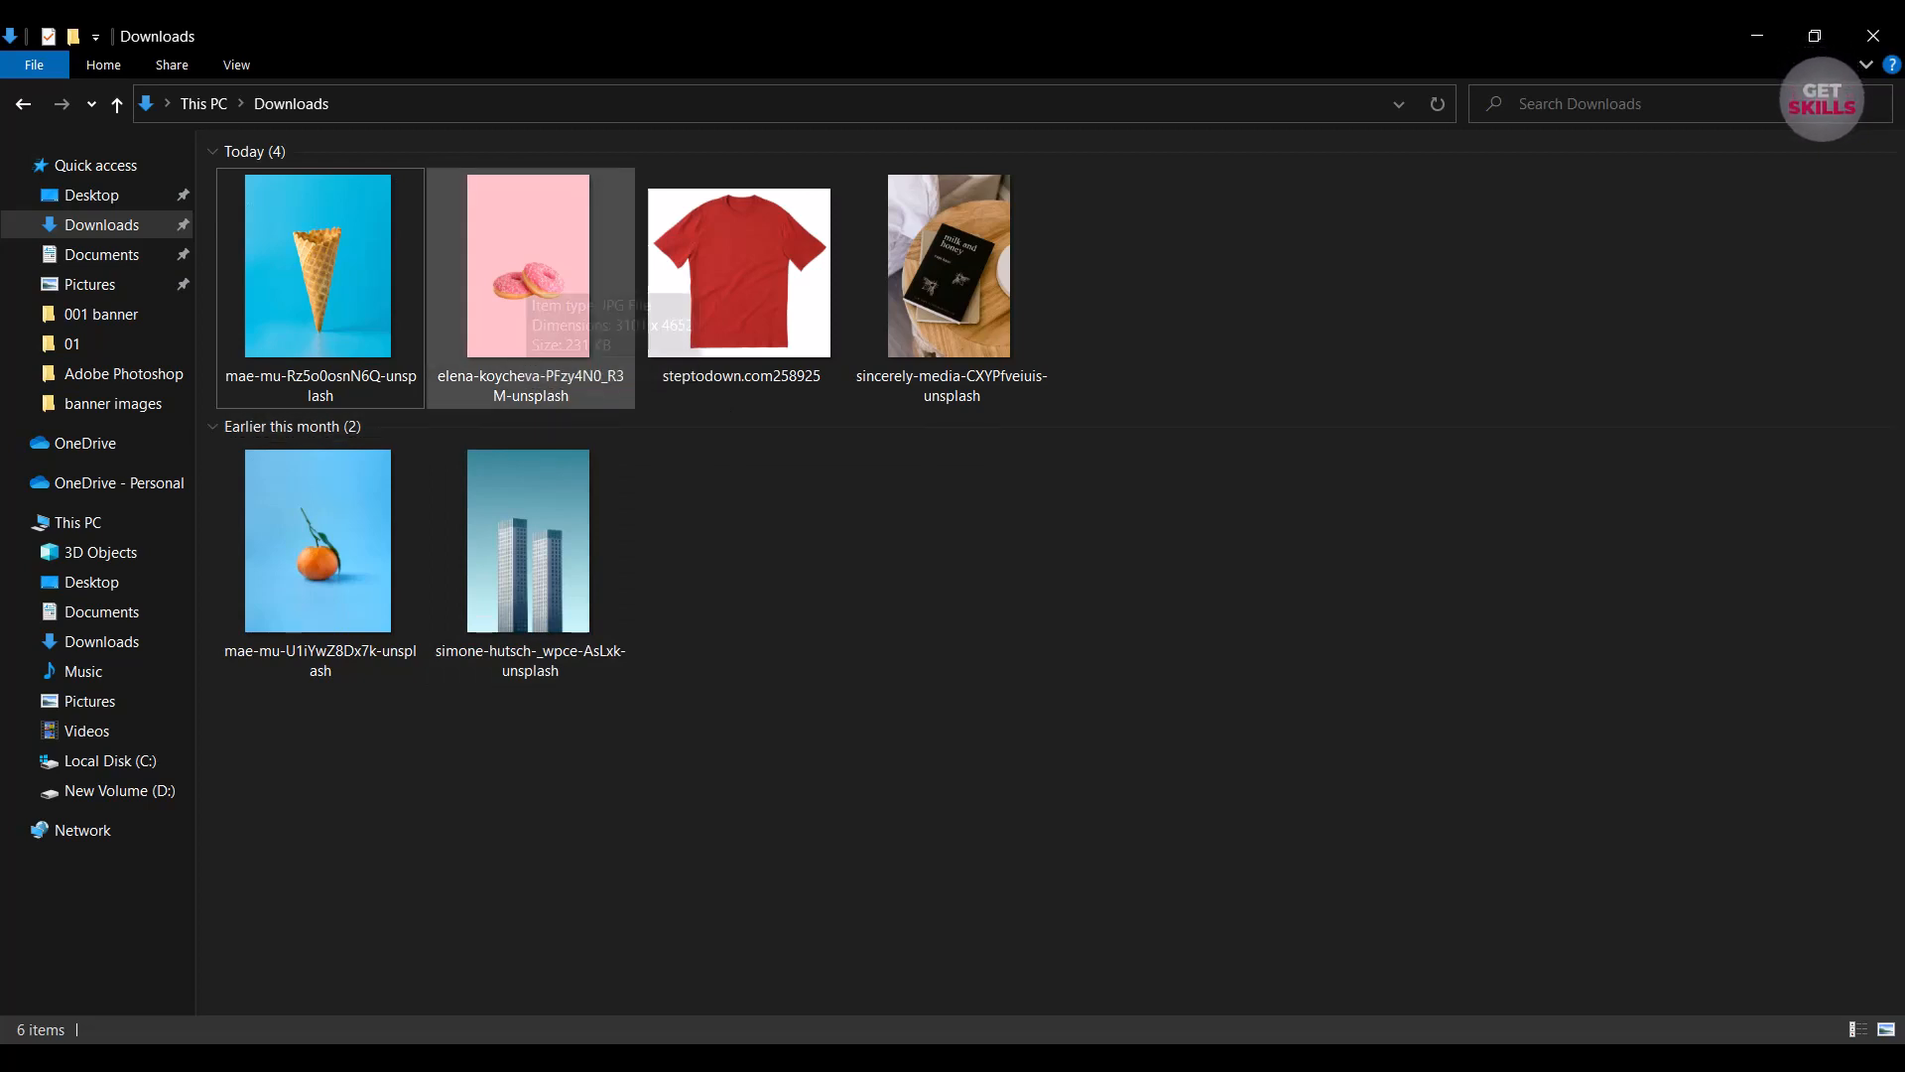
left_click_drag(521, 283, 685, 129)
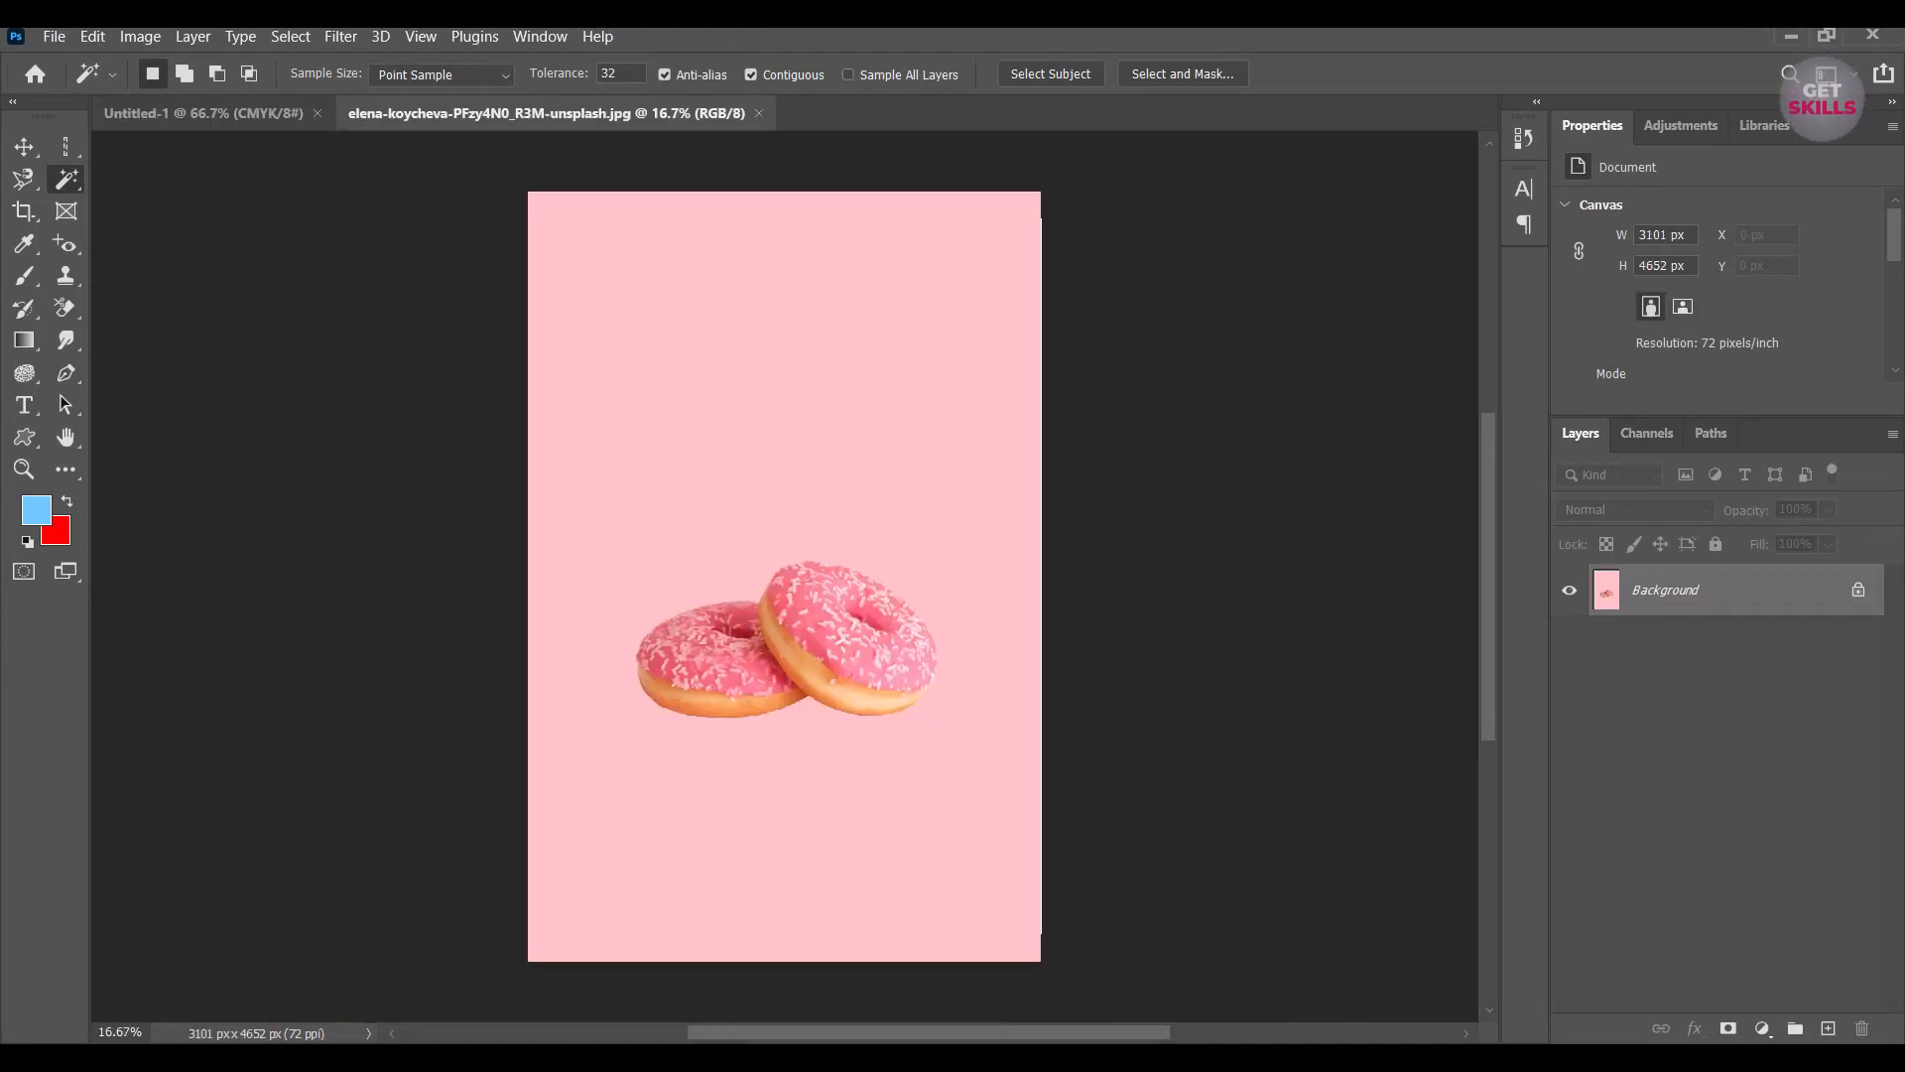
scroll(849, 660, "up", 3)
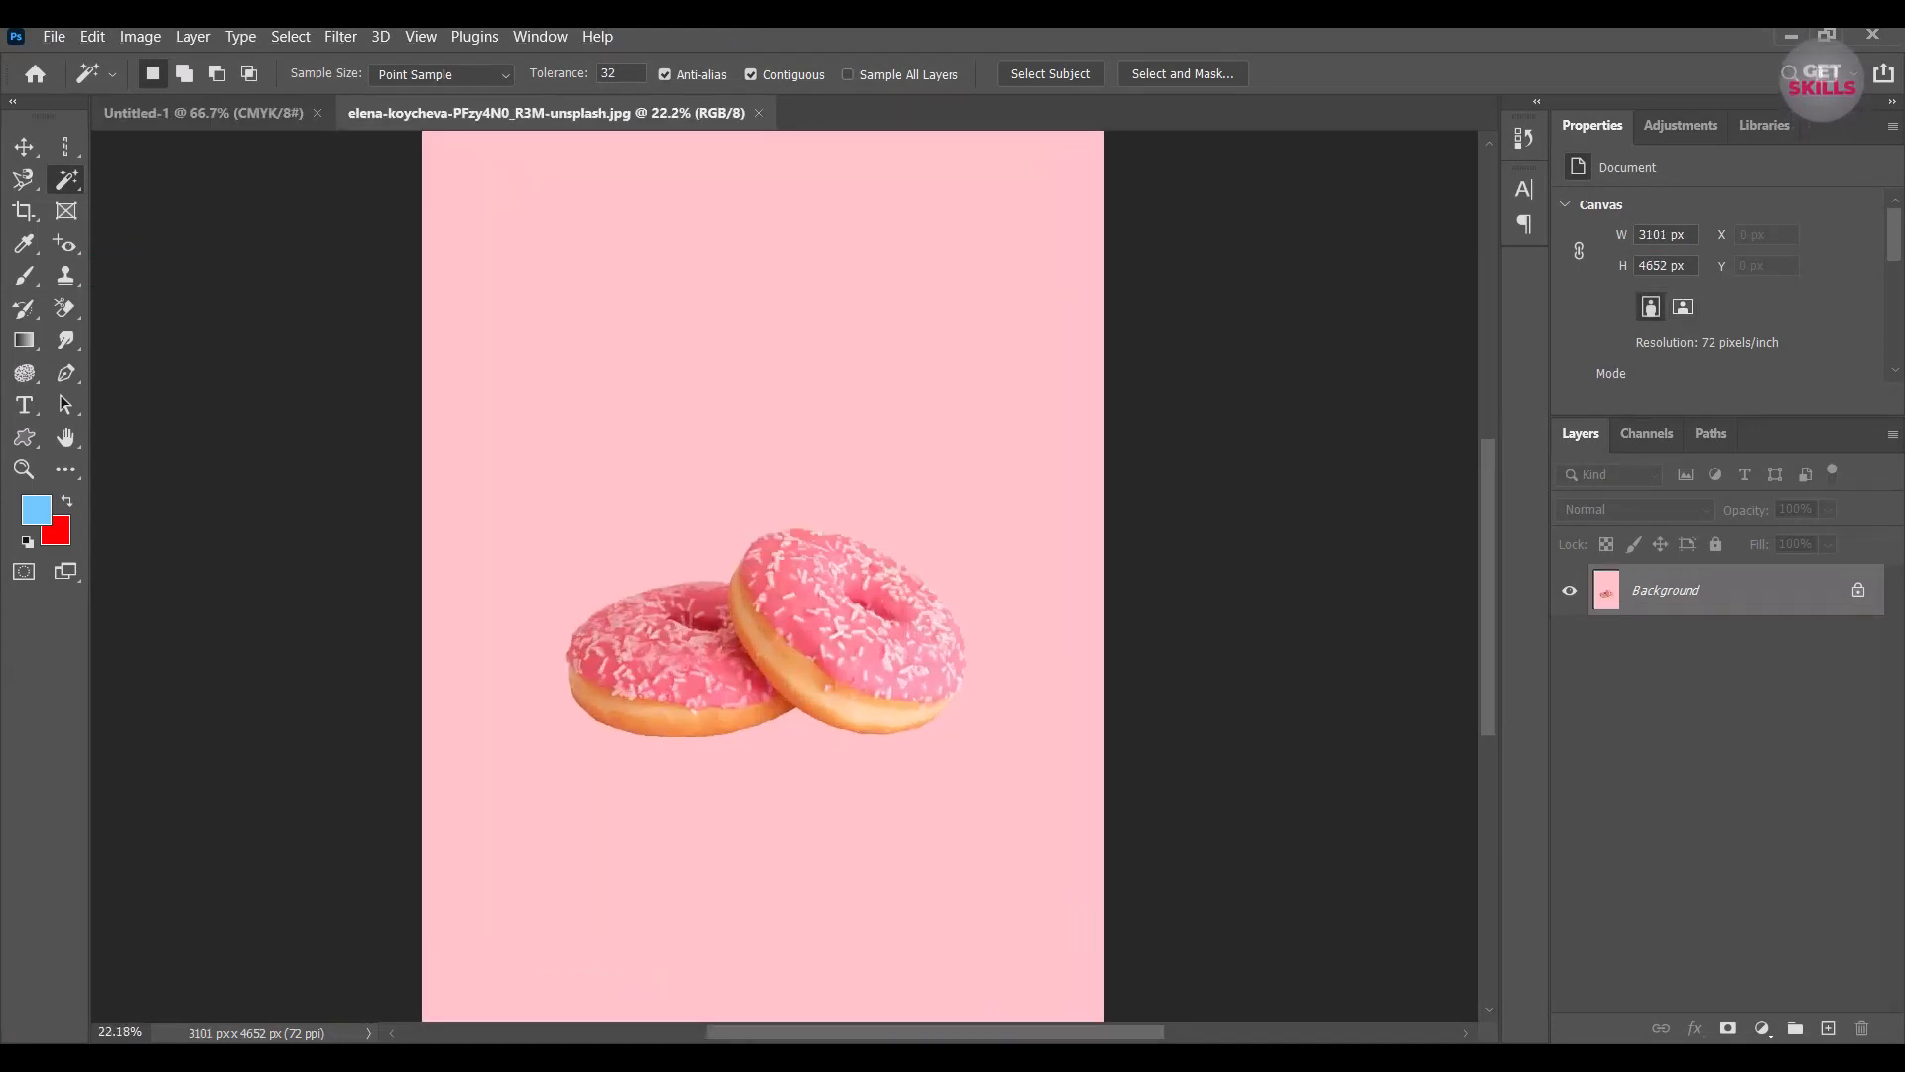
scroll(763, 576, "down", 1)
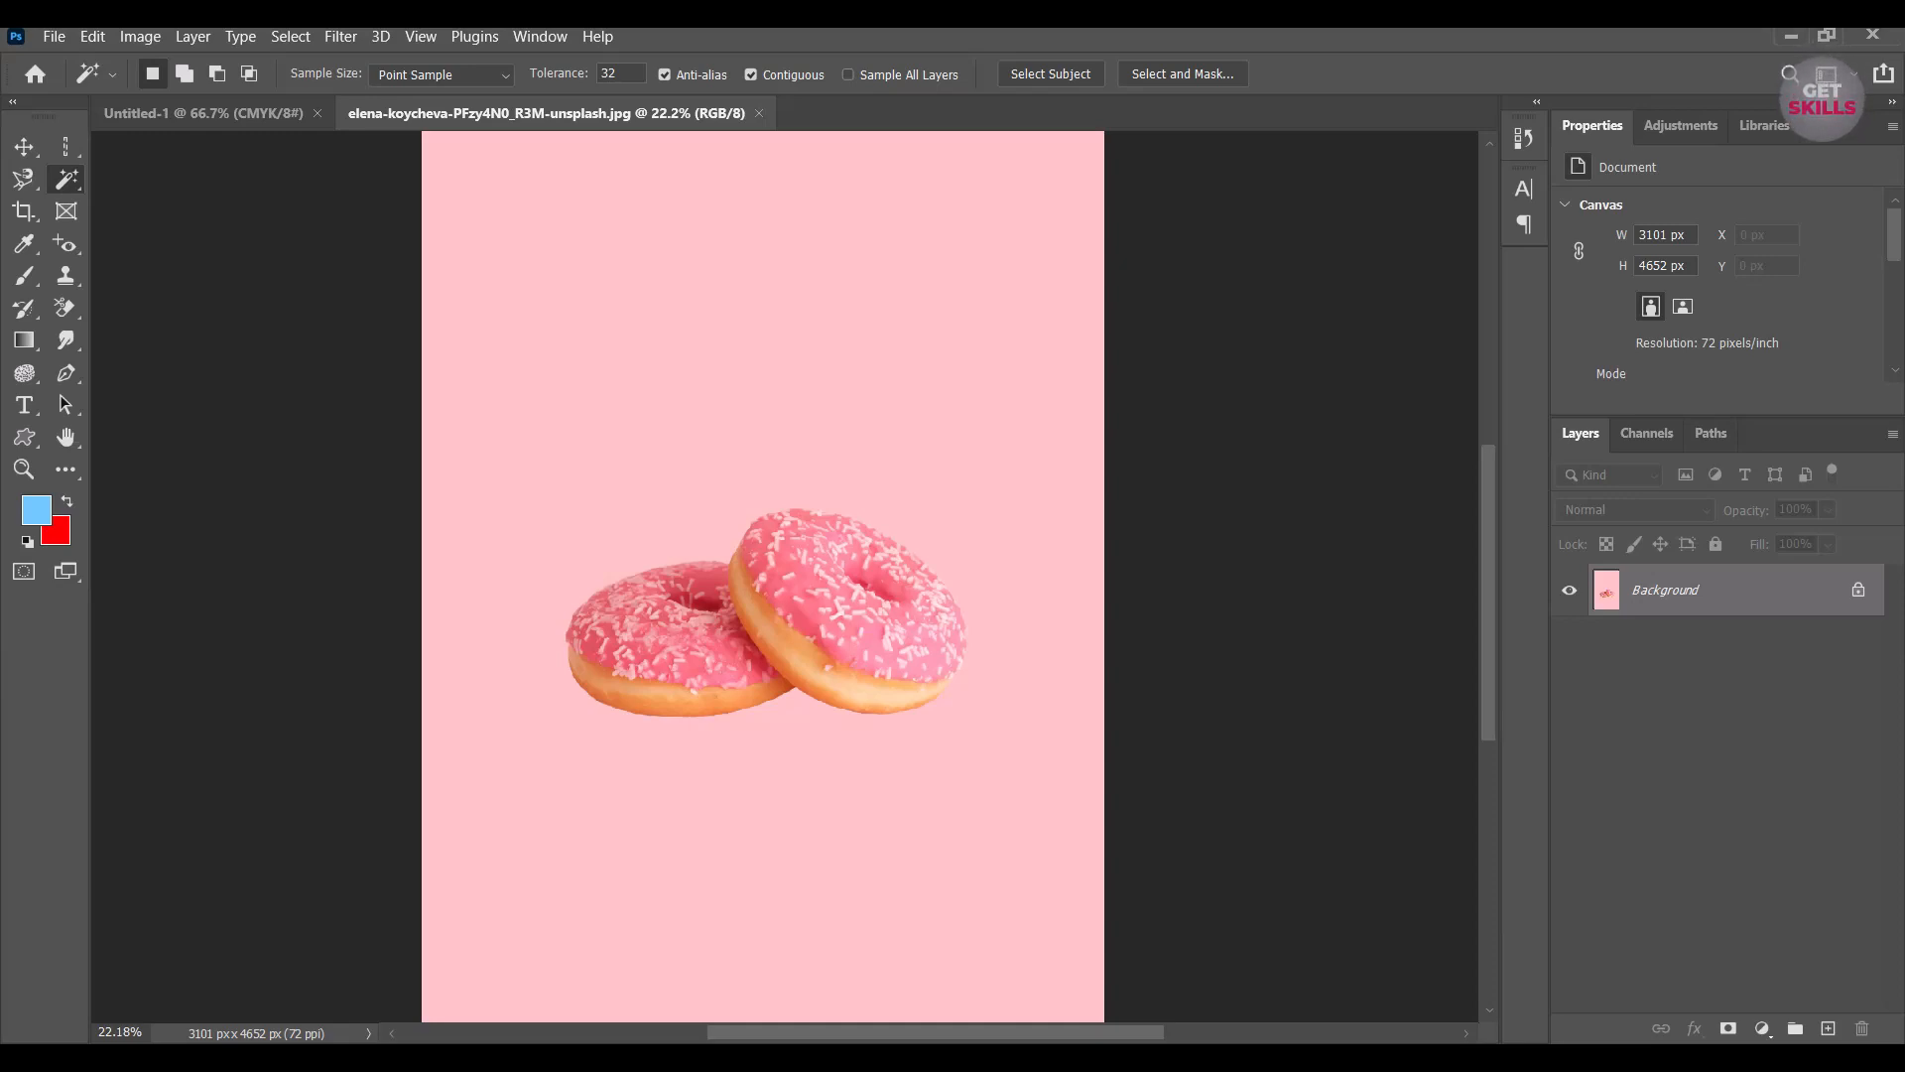
Select both donuts automatically using Select Subject with the Object Selection Tool.
right_click(66, 178)
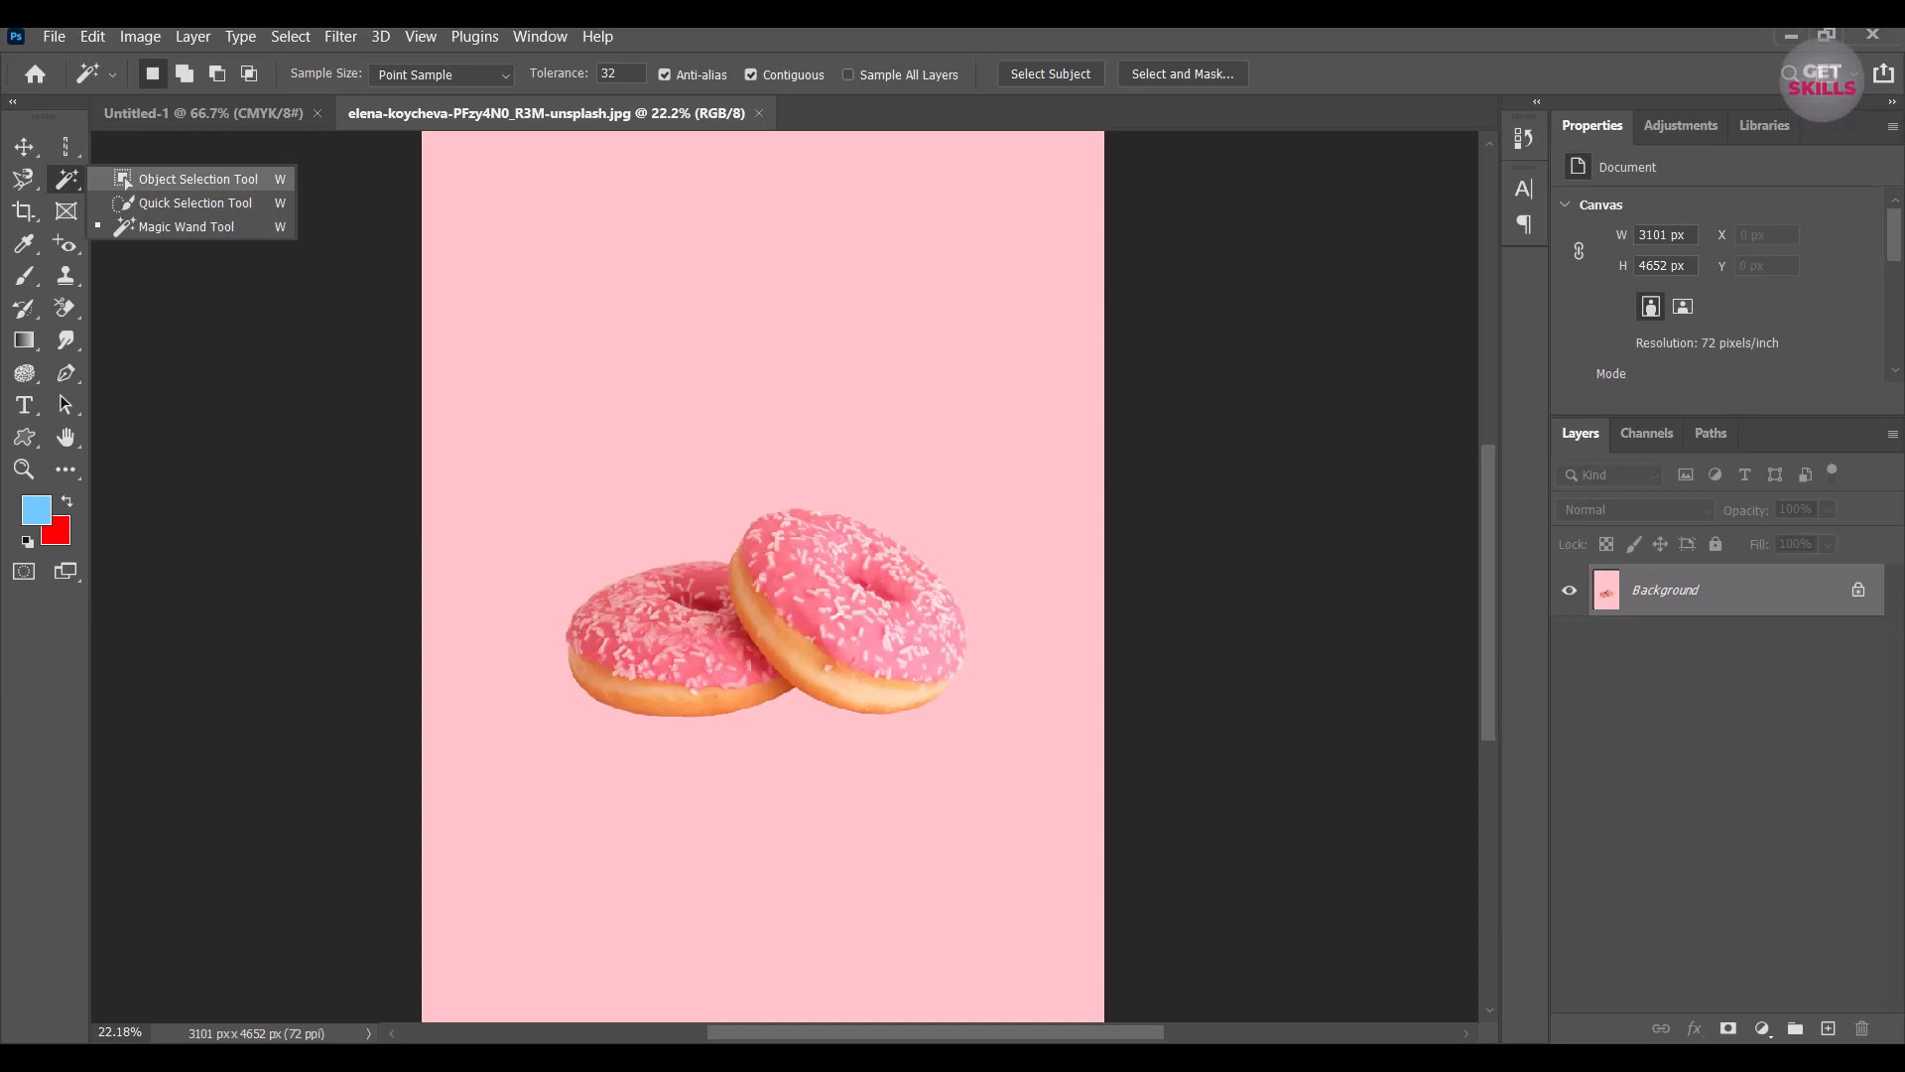
left_click(127, 181)
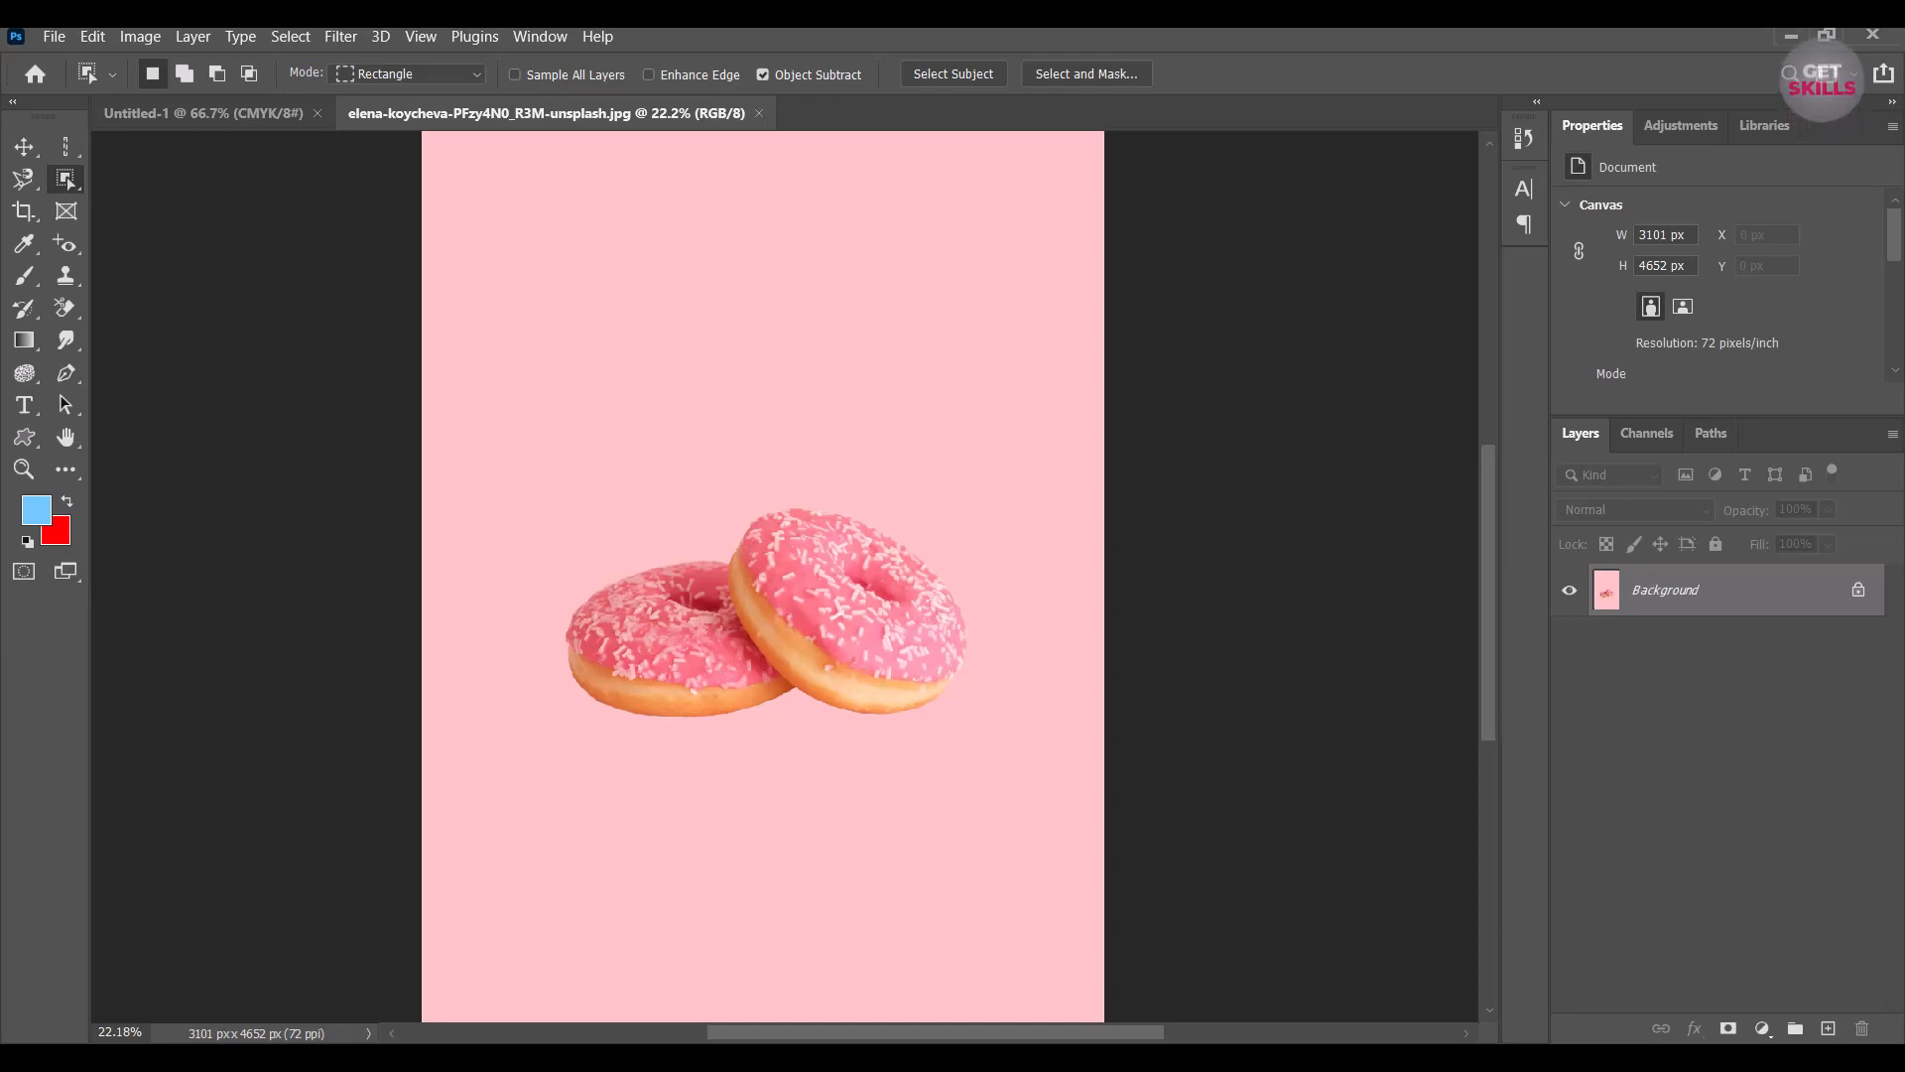
left_click(954, 74)
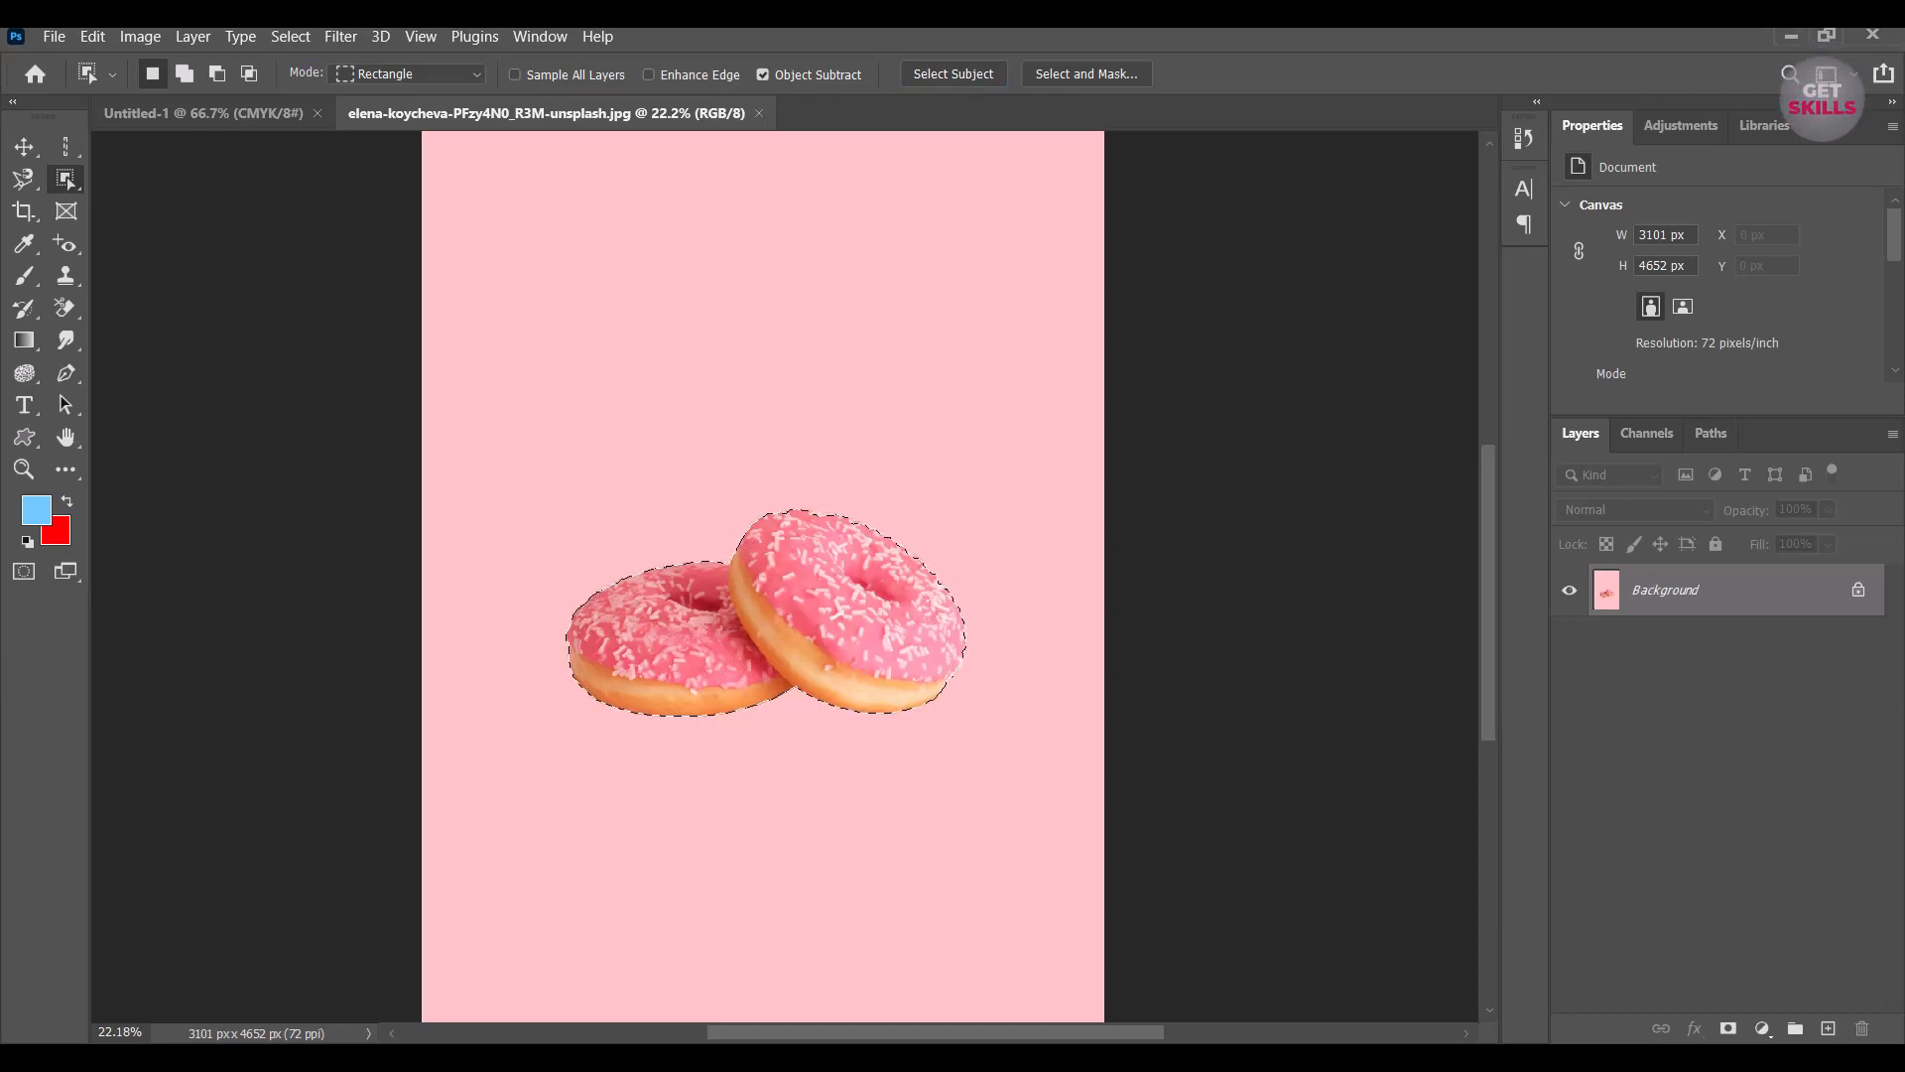
Copy the selected donuts to a new layer and hide the Background layer to inspect the cutout.
key("ctrl+j")
left_click(1569, 642)
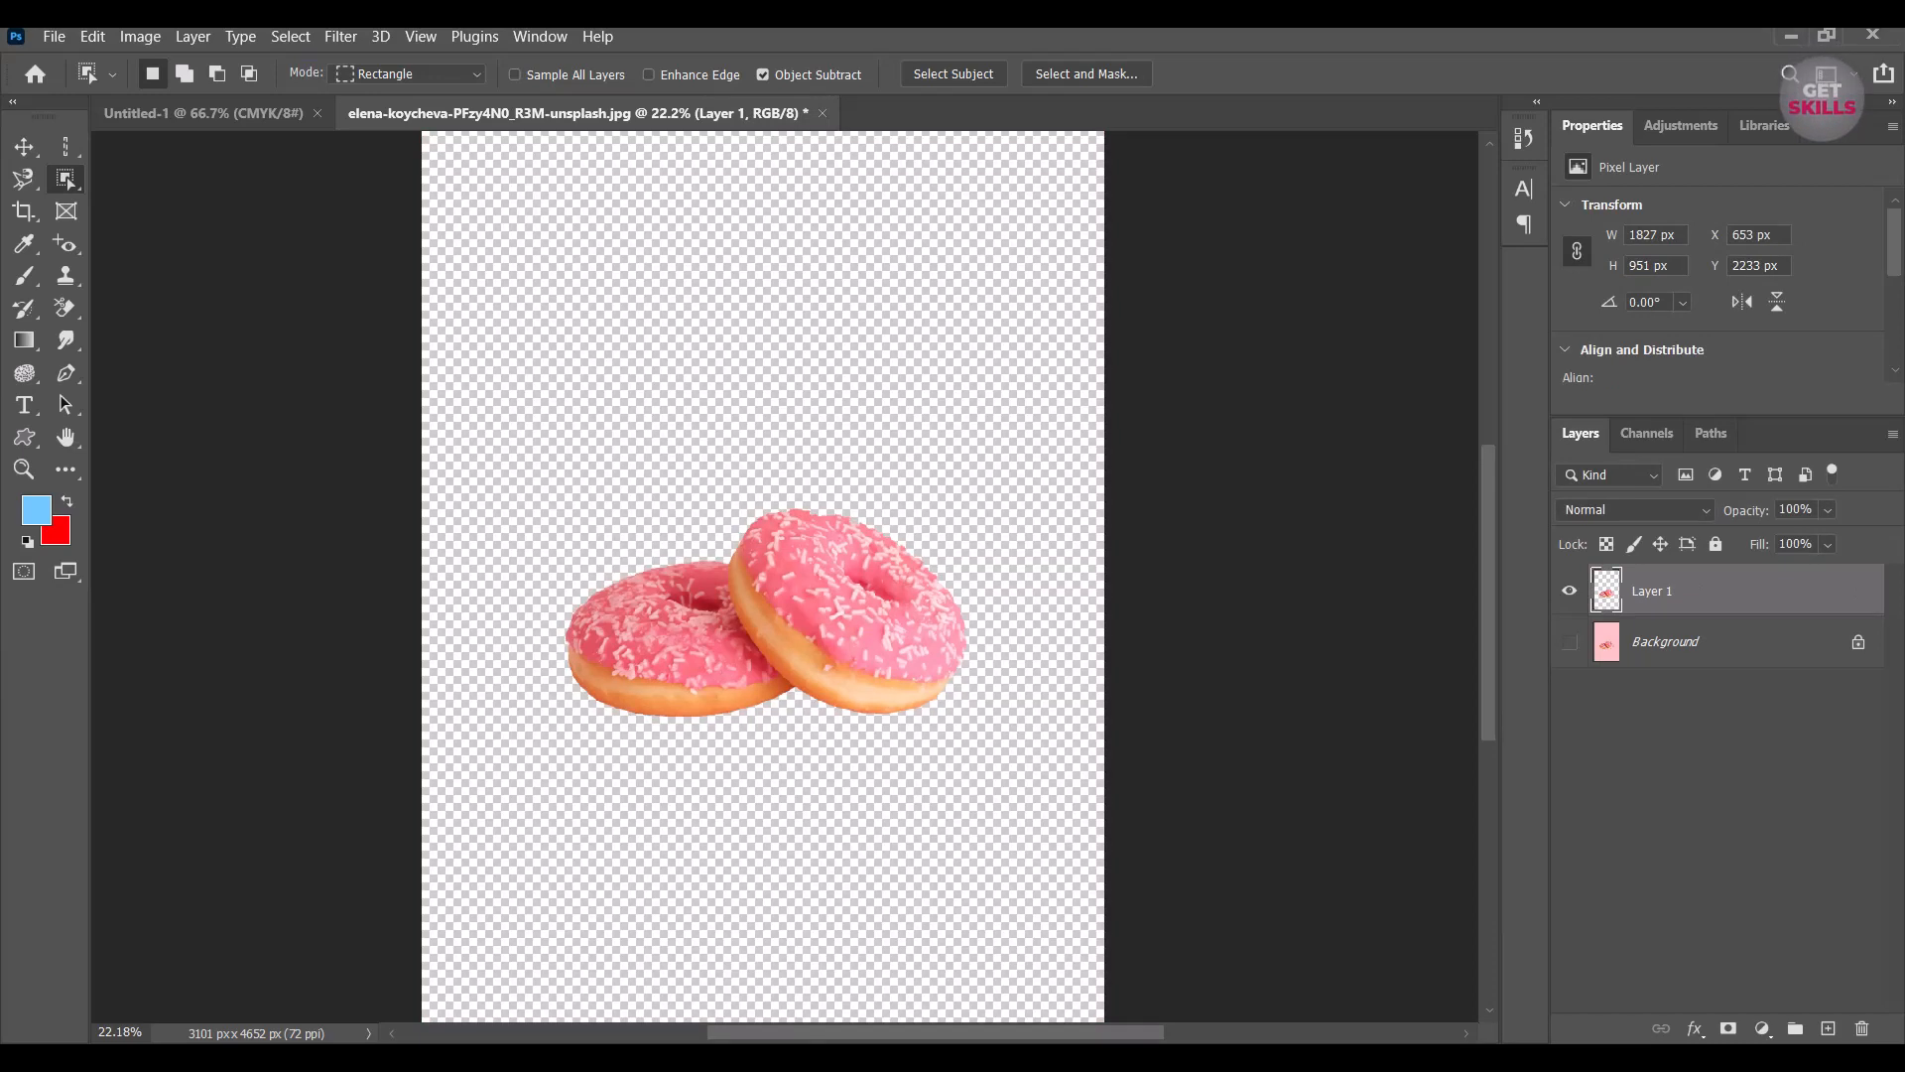
scroll(793, 623, "down", 3)
scroll(793, 623, "up", 7)
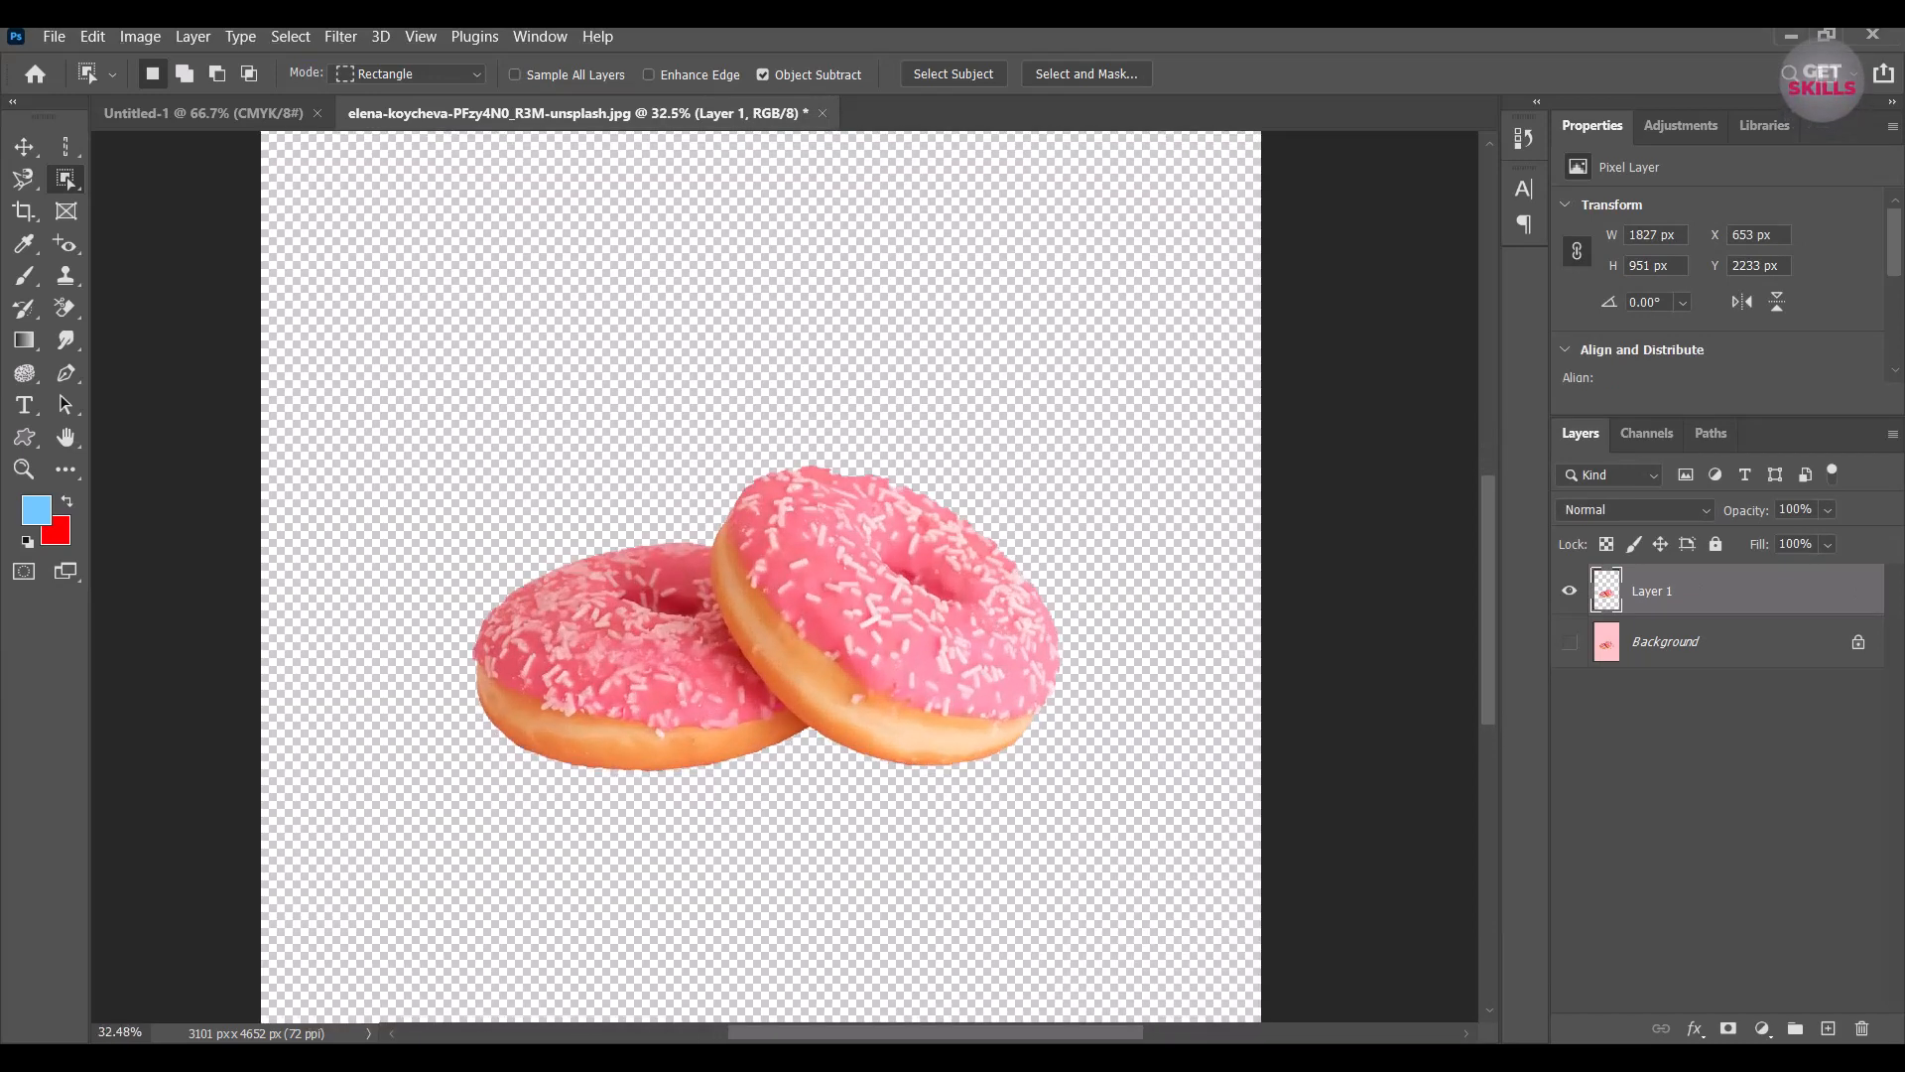
Show the Background layer again and merge the donut layer down into it.
scroll(794, 625, "down", 1)
left_click(1569, 642)
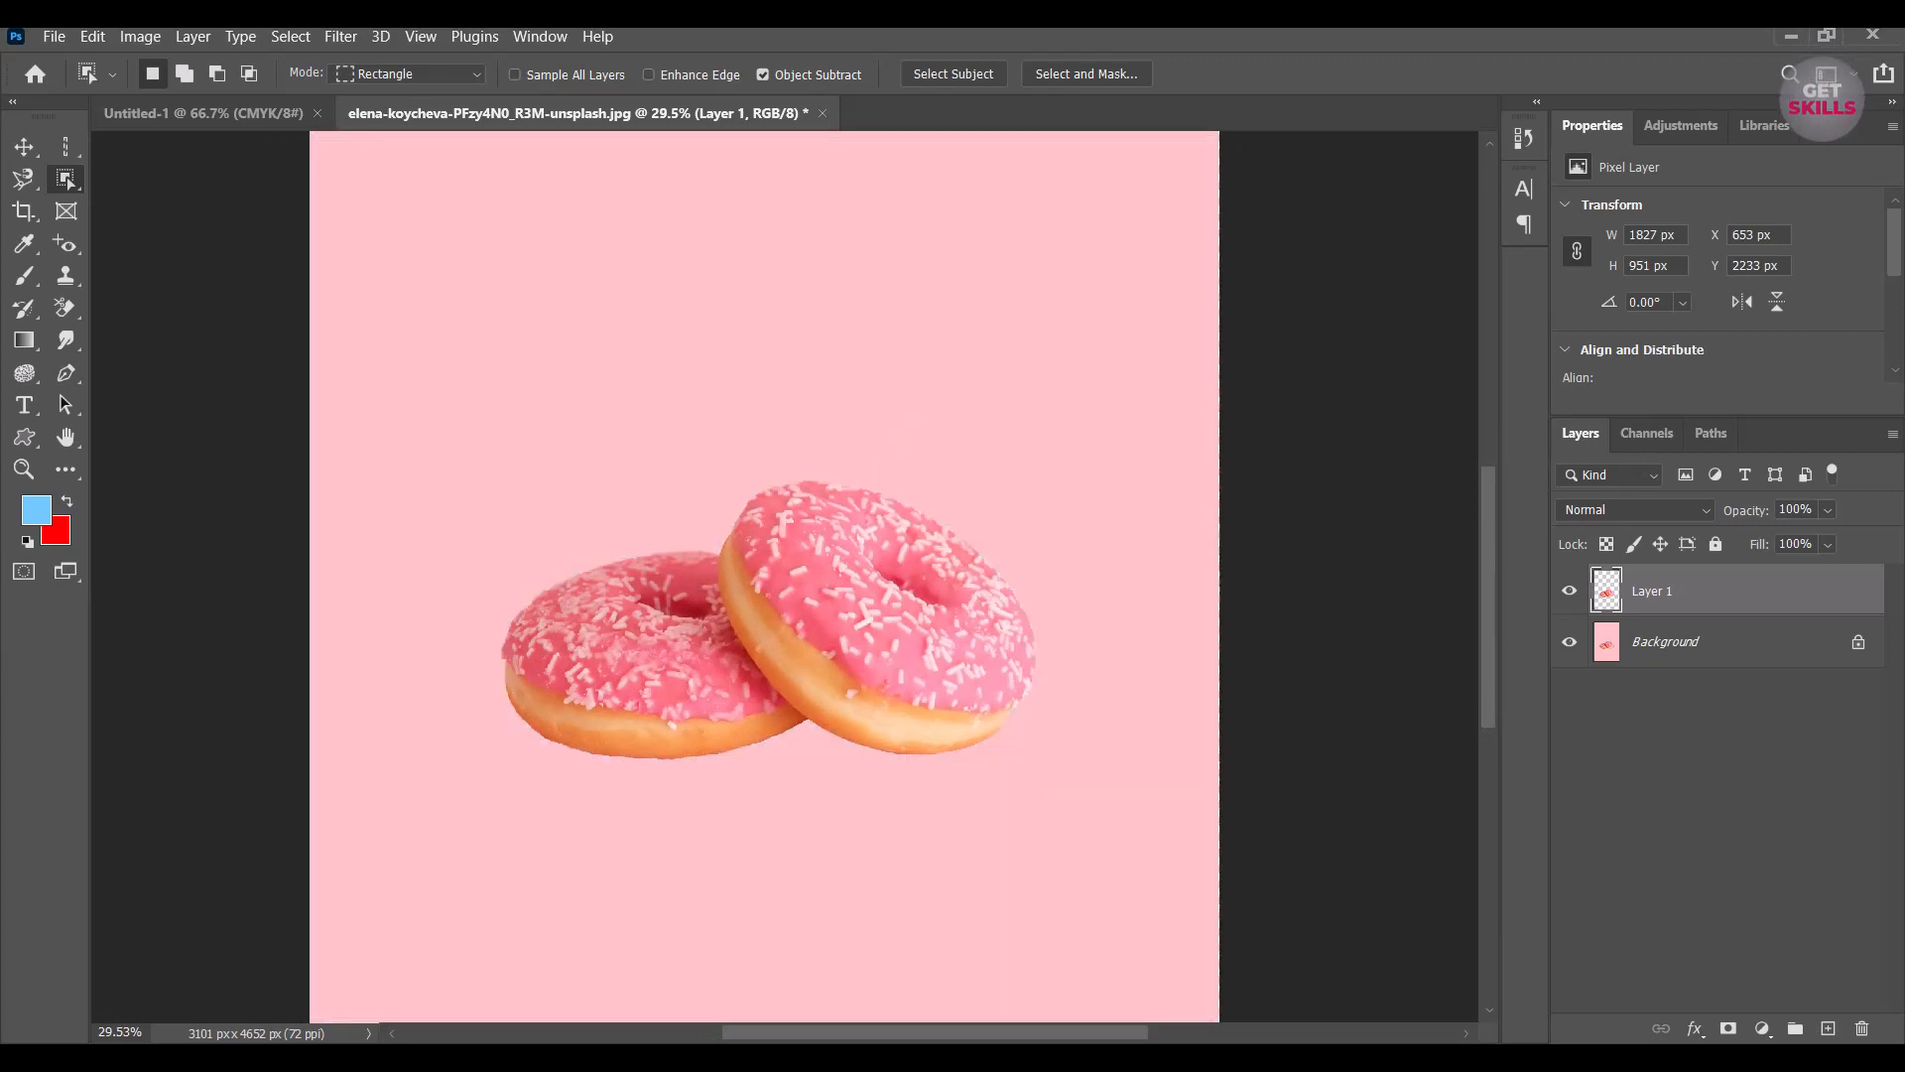
key("ctrl+e")
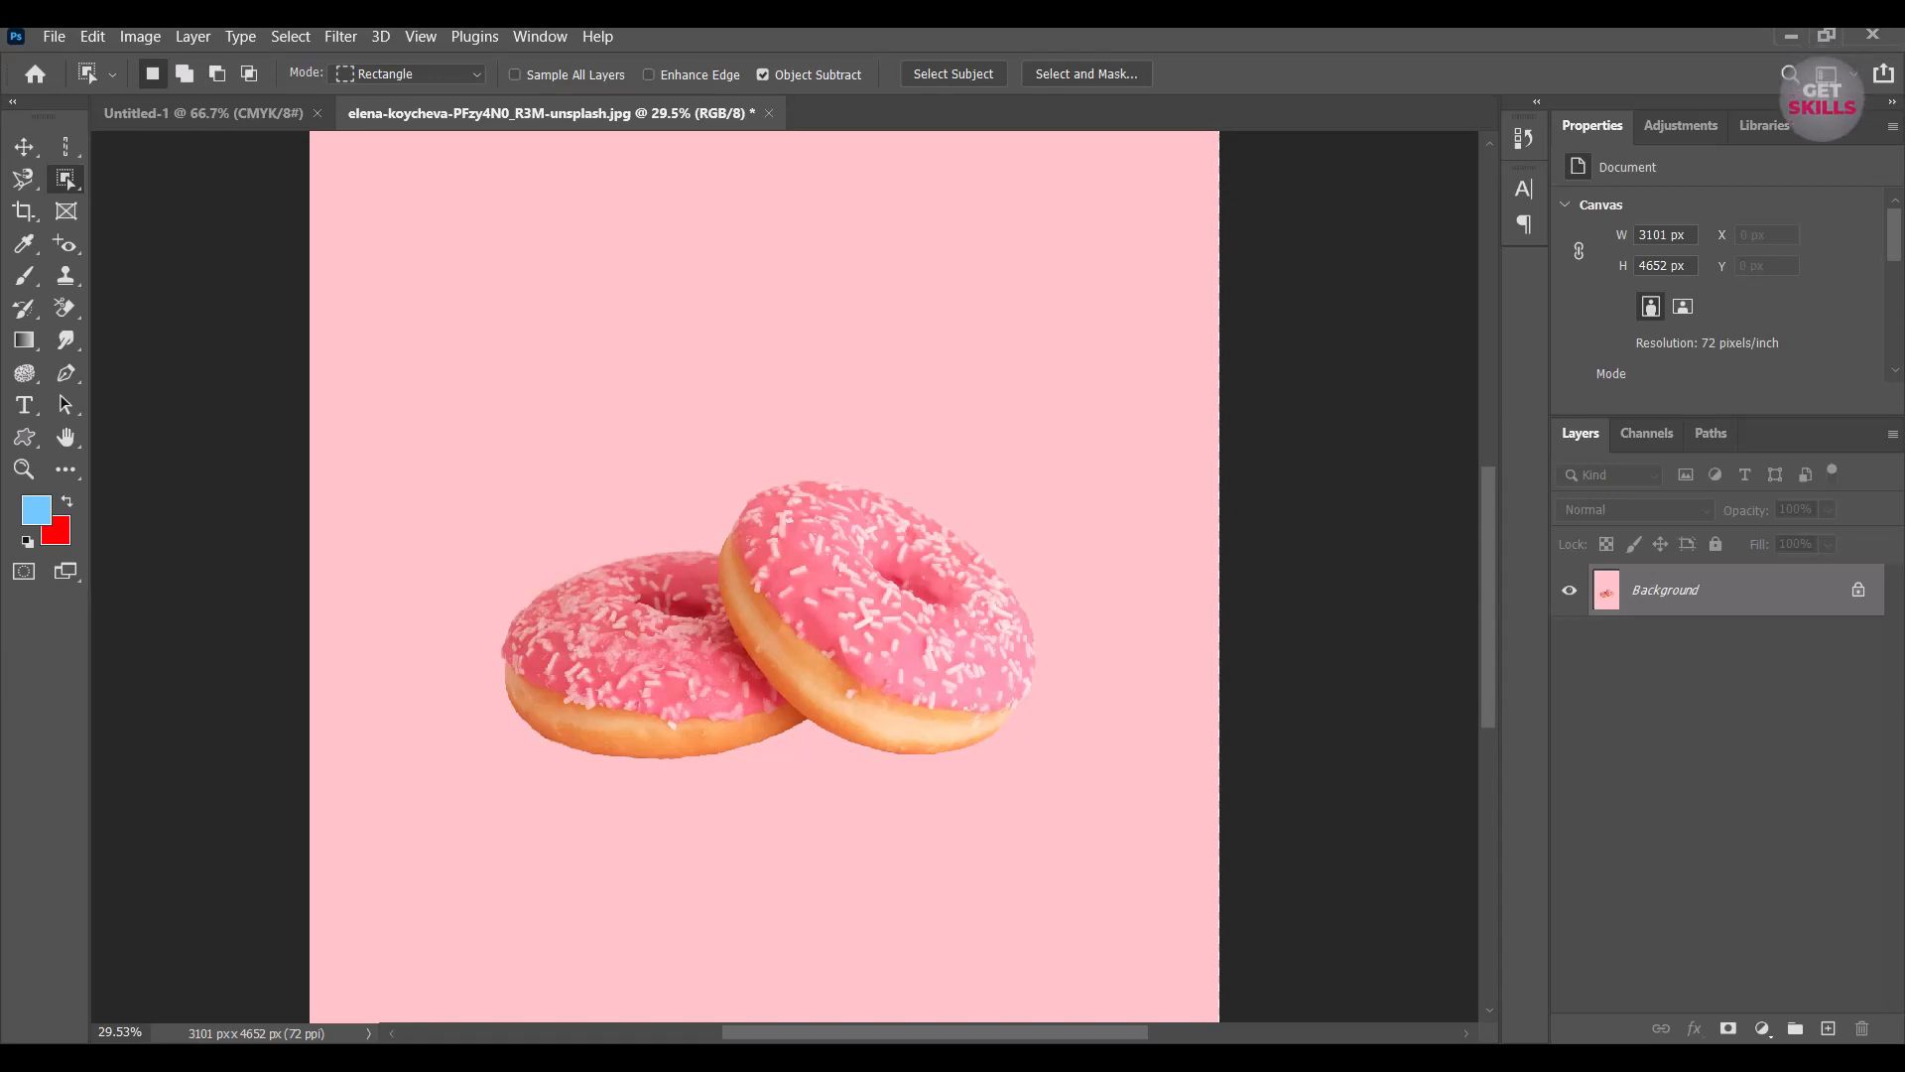
Select both donuts by enclosing them with the Object Selection Tool in Rectangle mode.
left_click(408, 75)
left_click(403, 96)
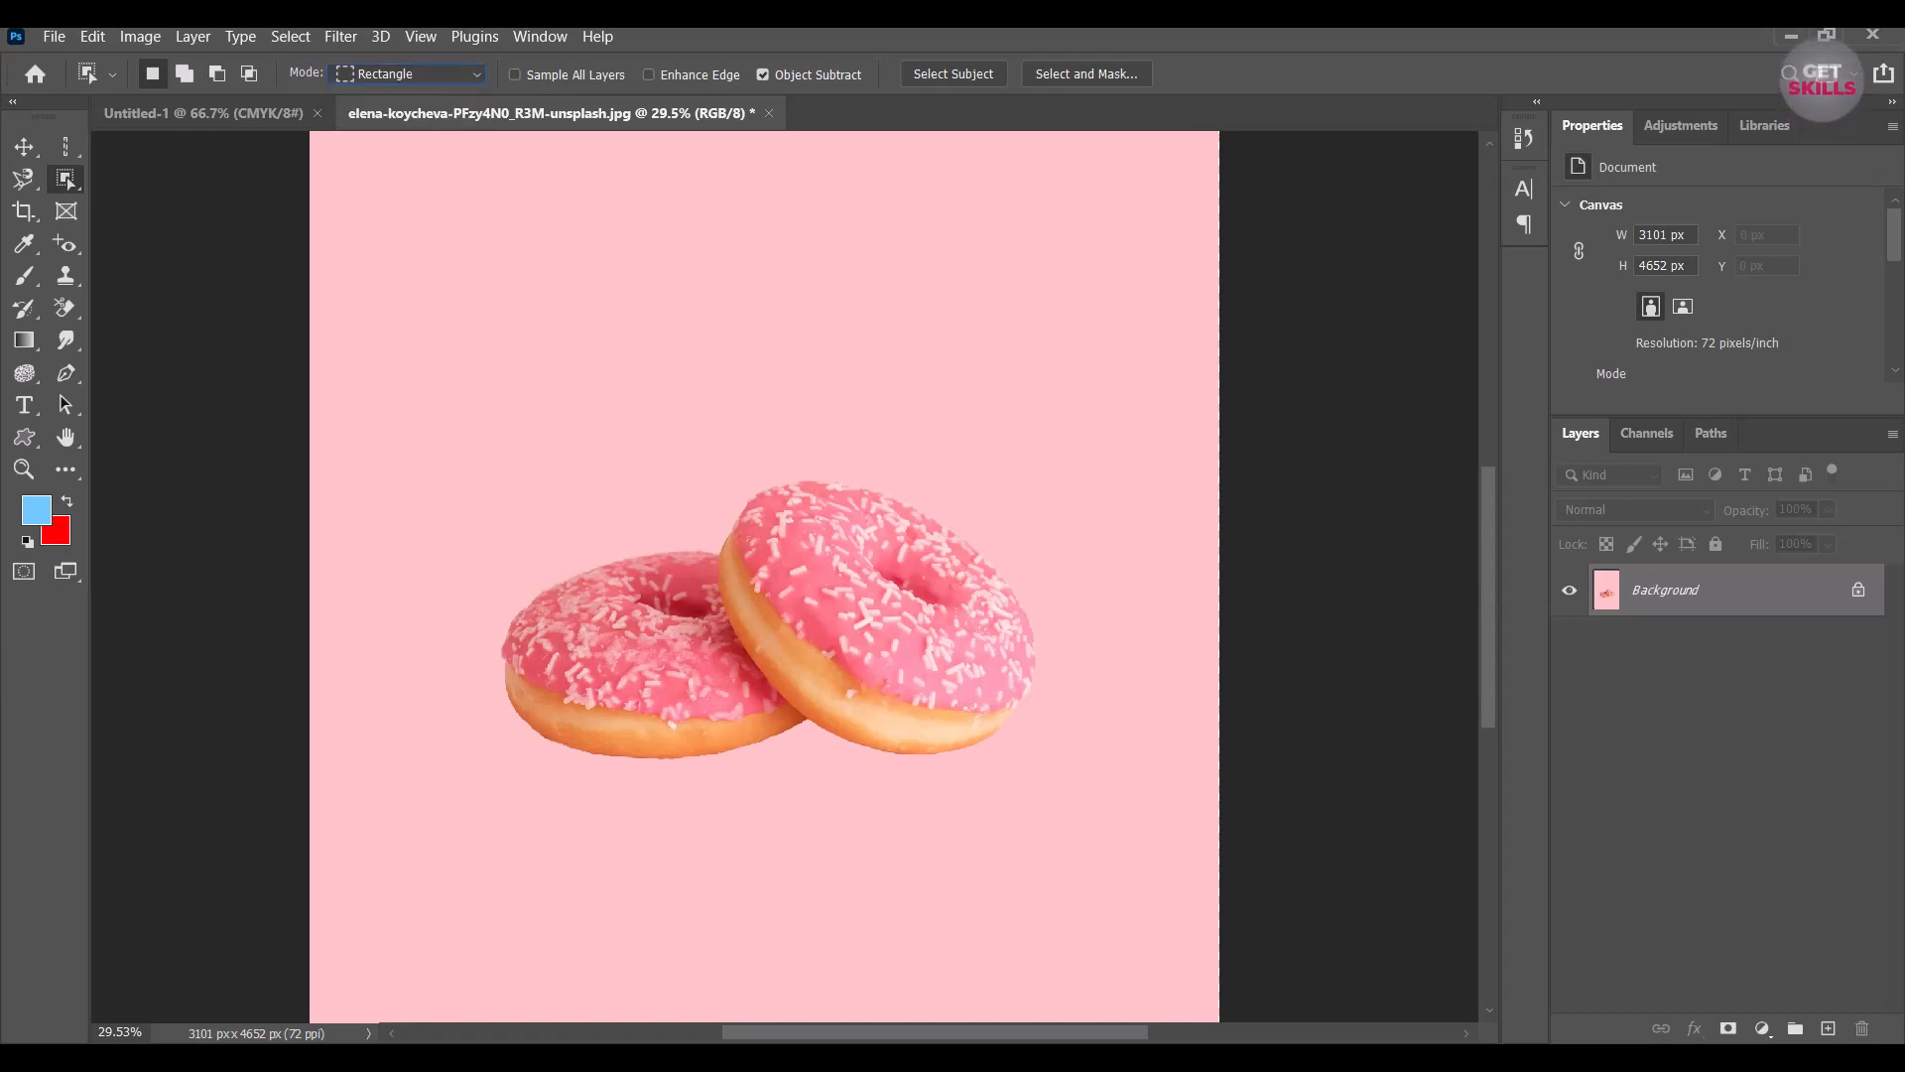
left_click_drag(451, 399, 1082, 801)
key("alt")
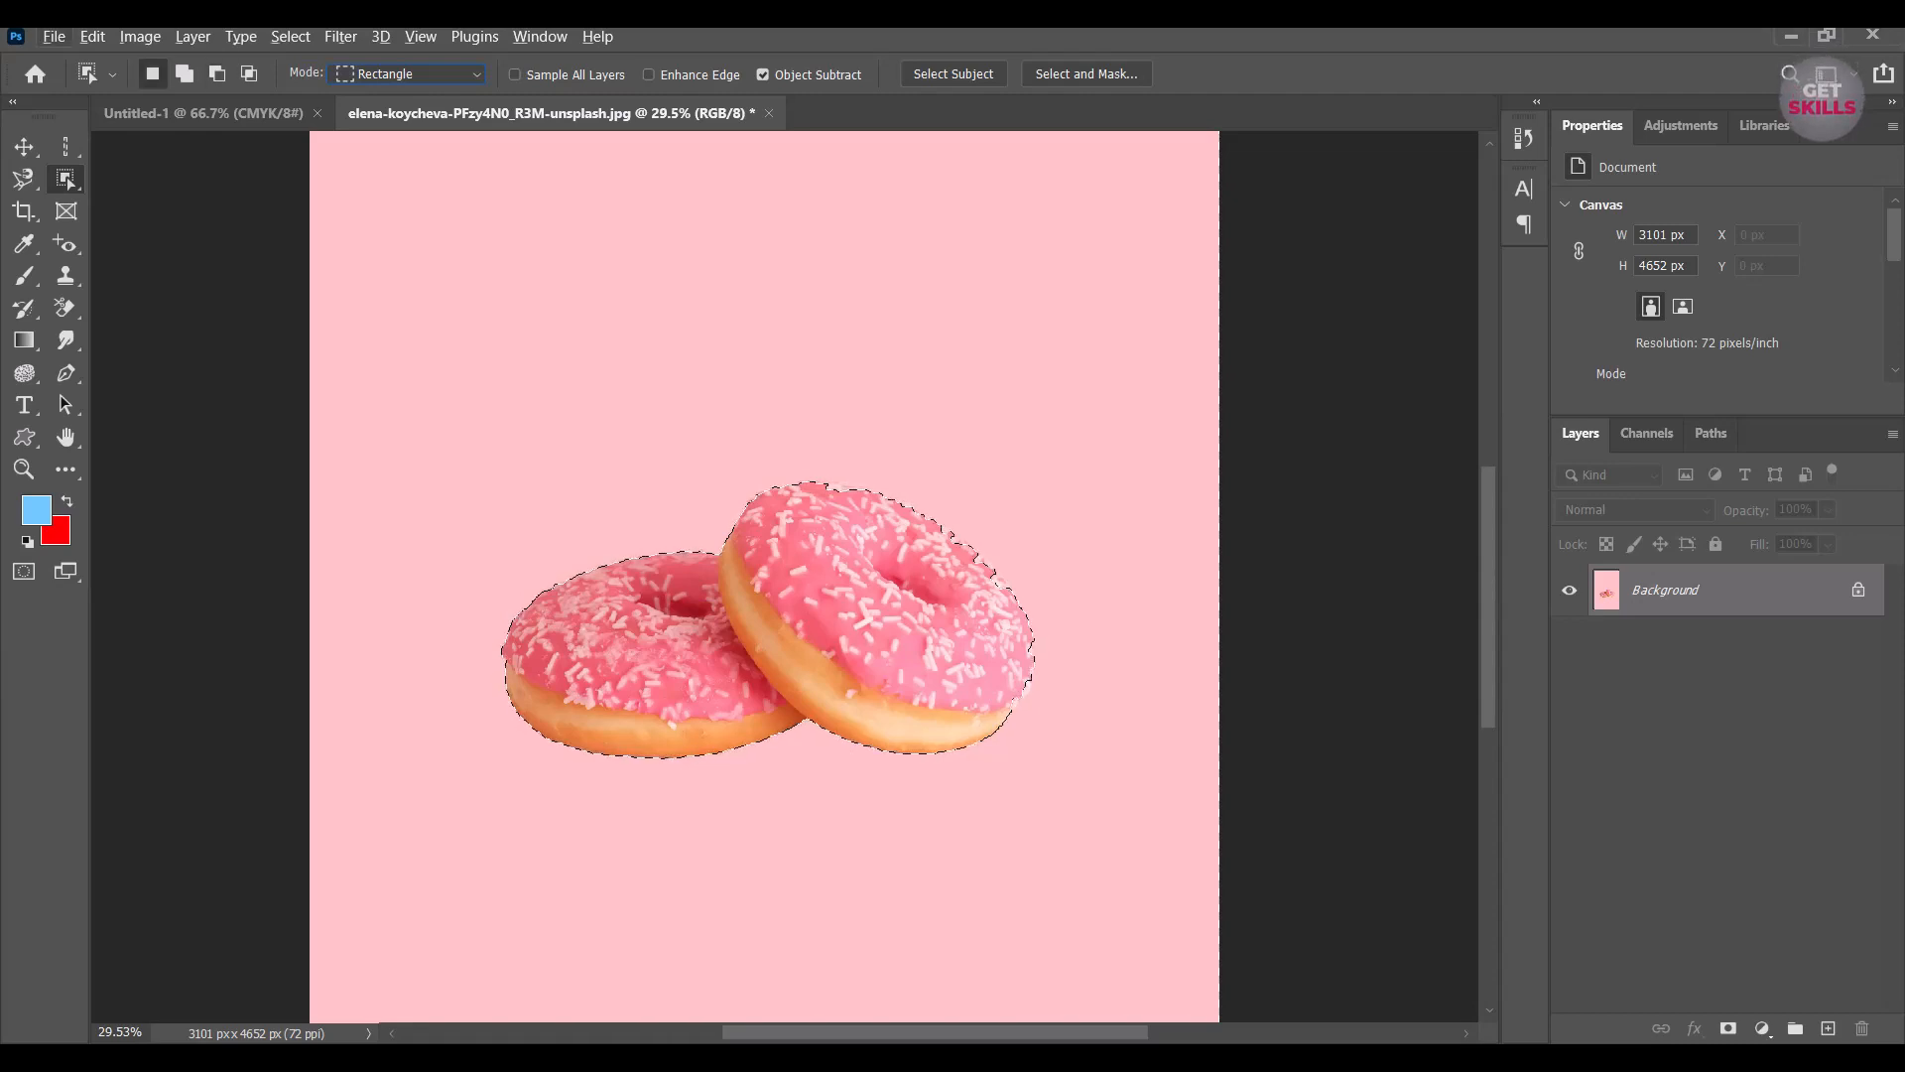
key("alt")
Examine how closely the rectangle-based selection follows the sprinkled edges of the donuts.
key("v")
scroll(1024, 662, "up", 5)
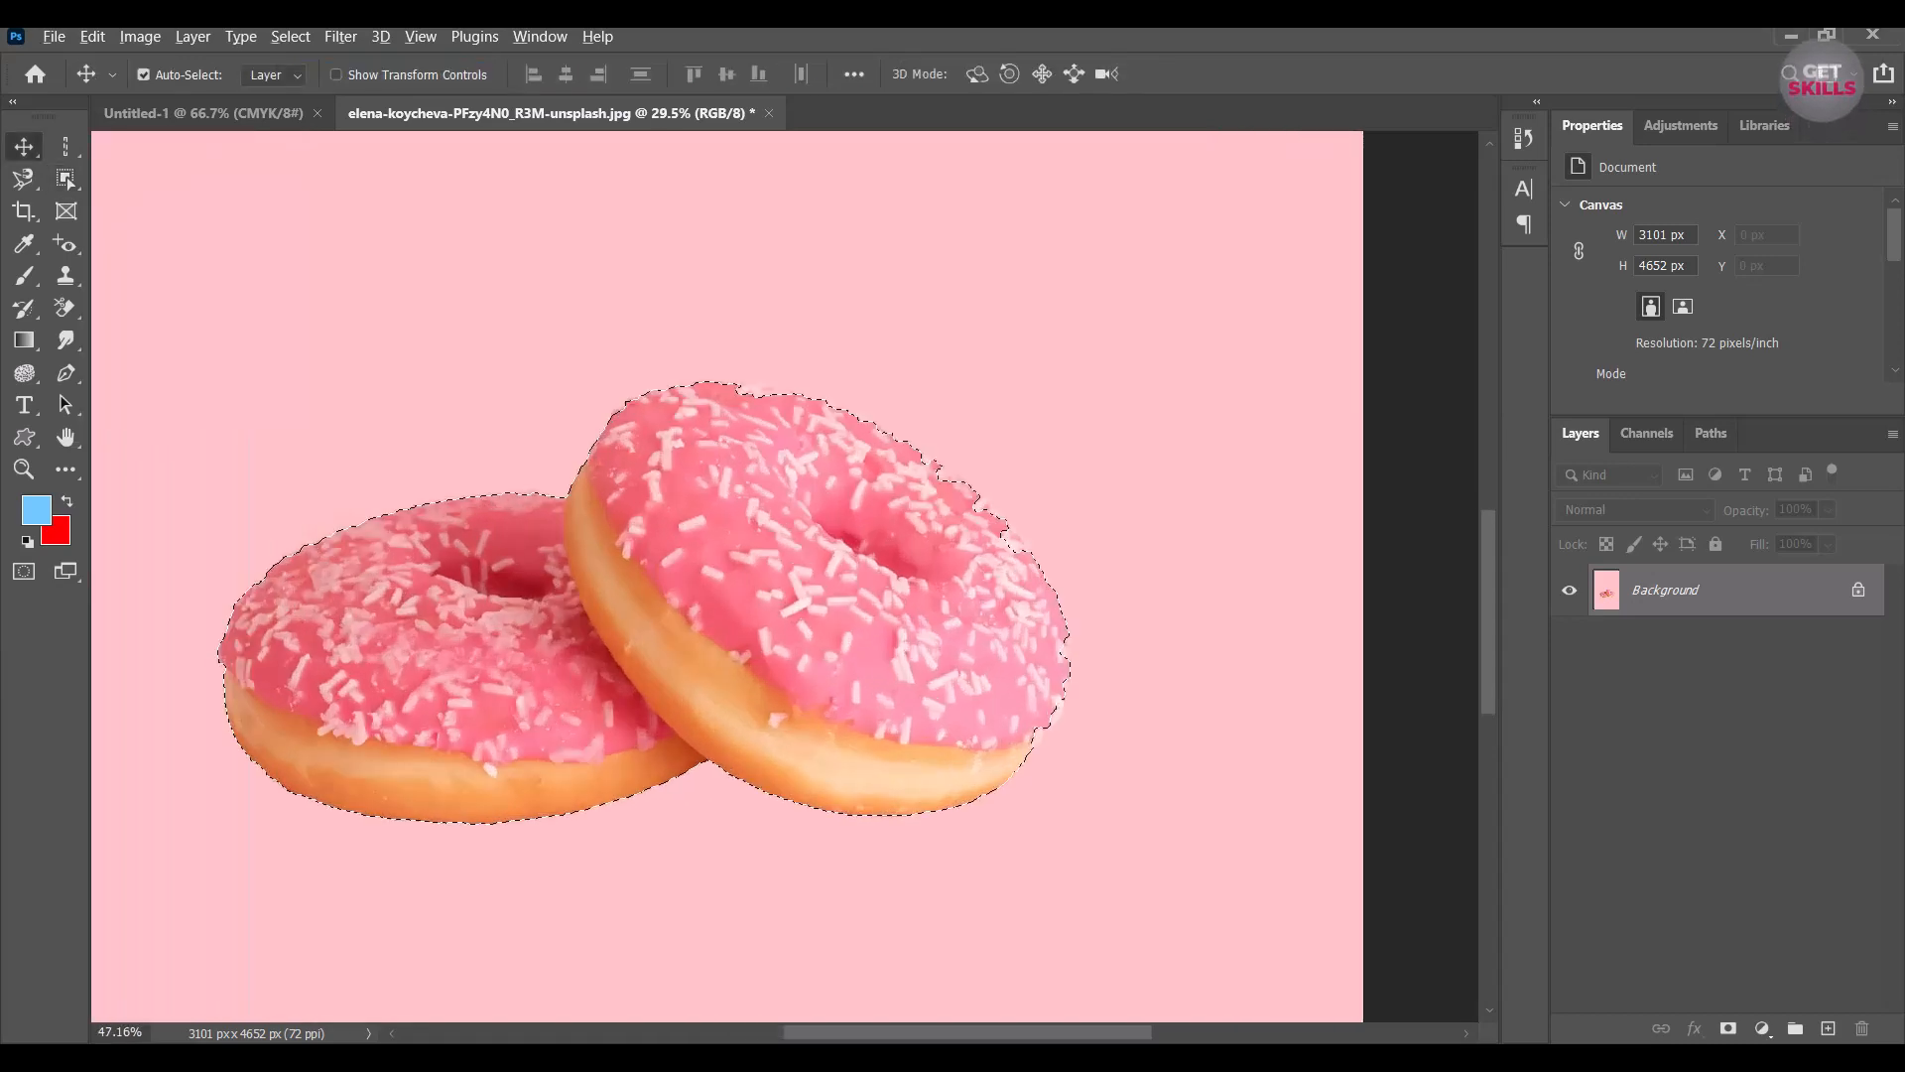
scroll(1084, 655, "up", 3)
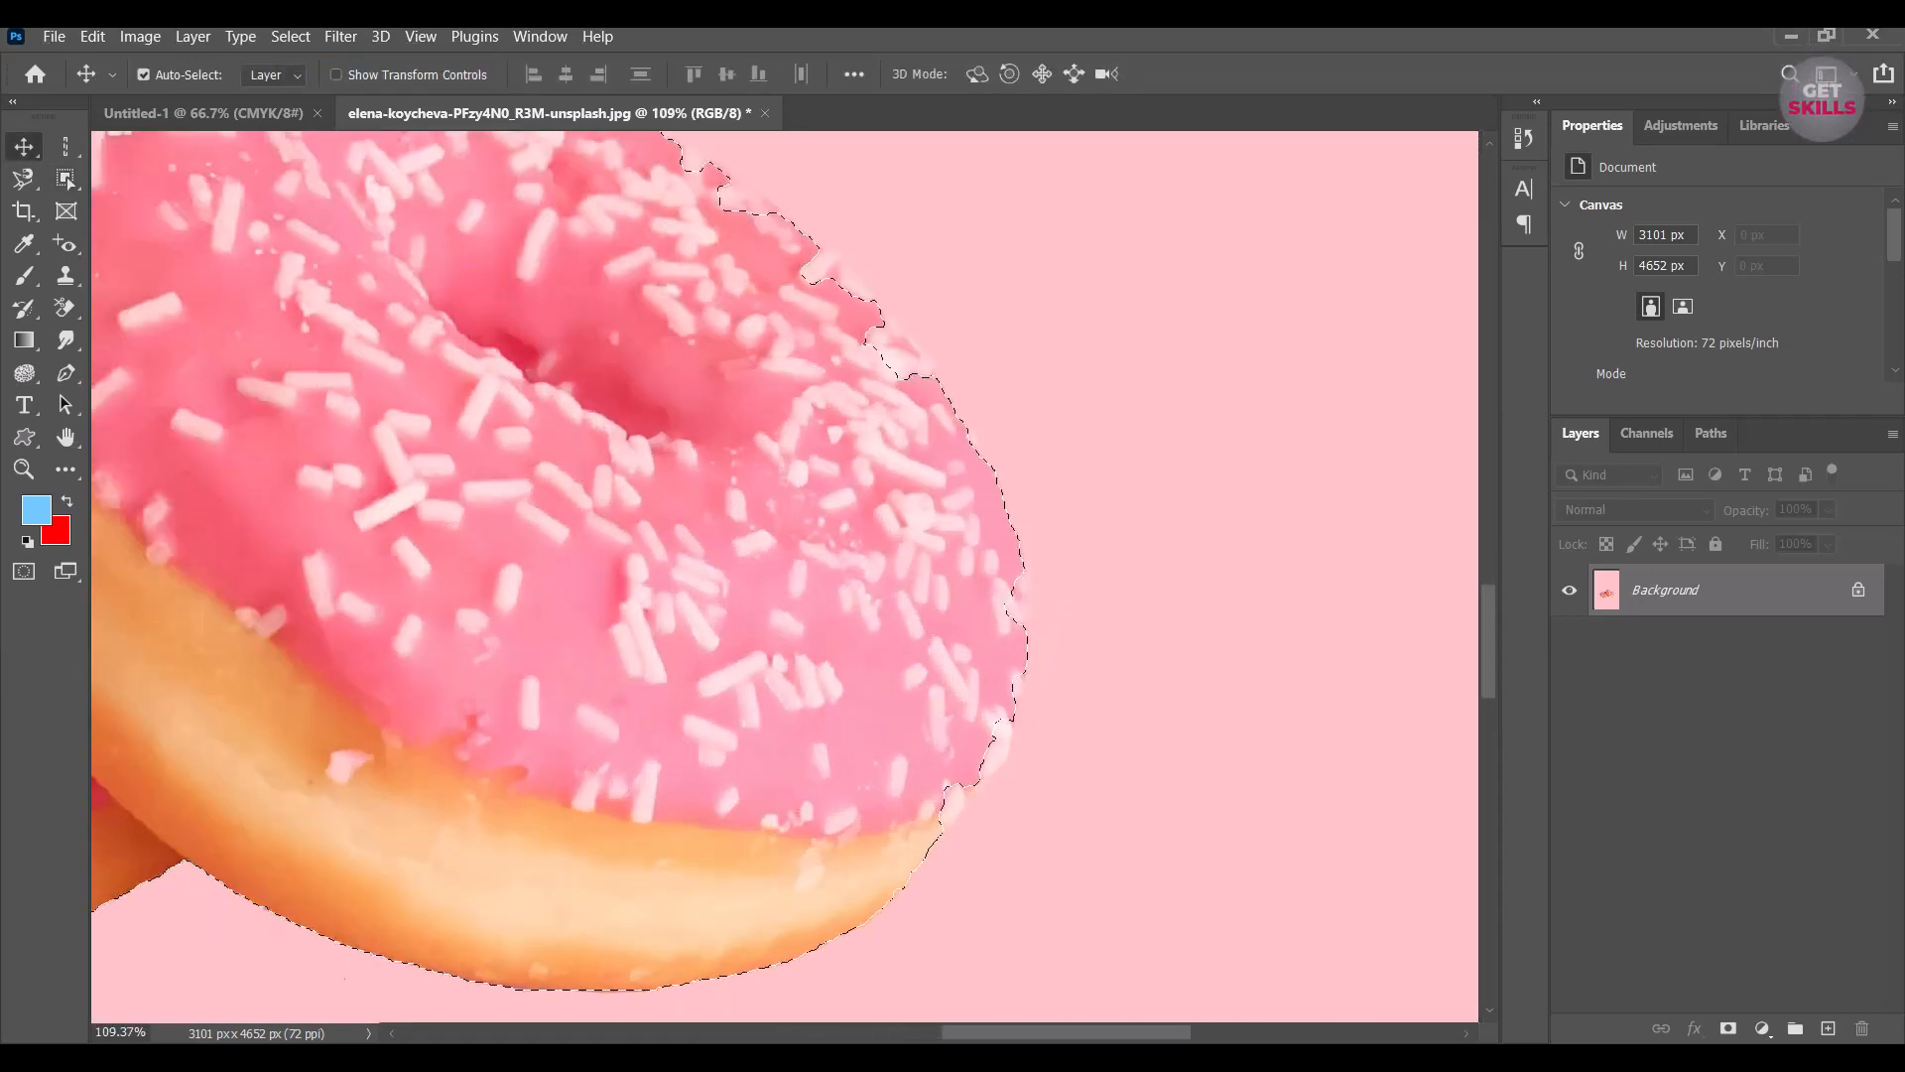
scroll(560, 577, "up", 3)
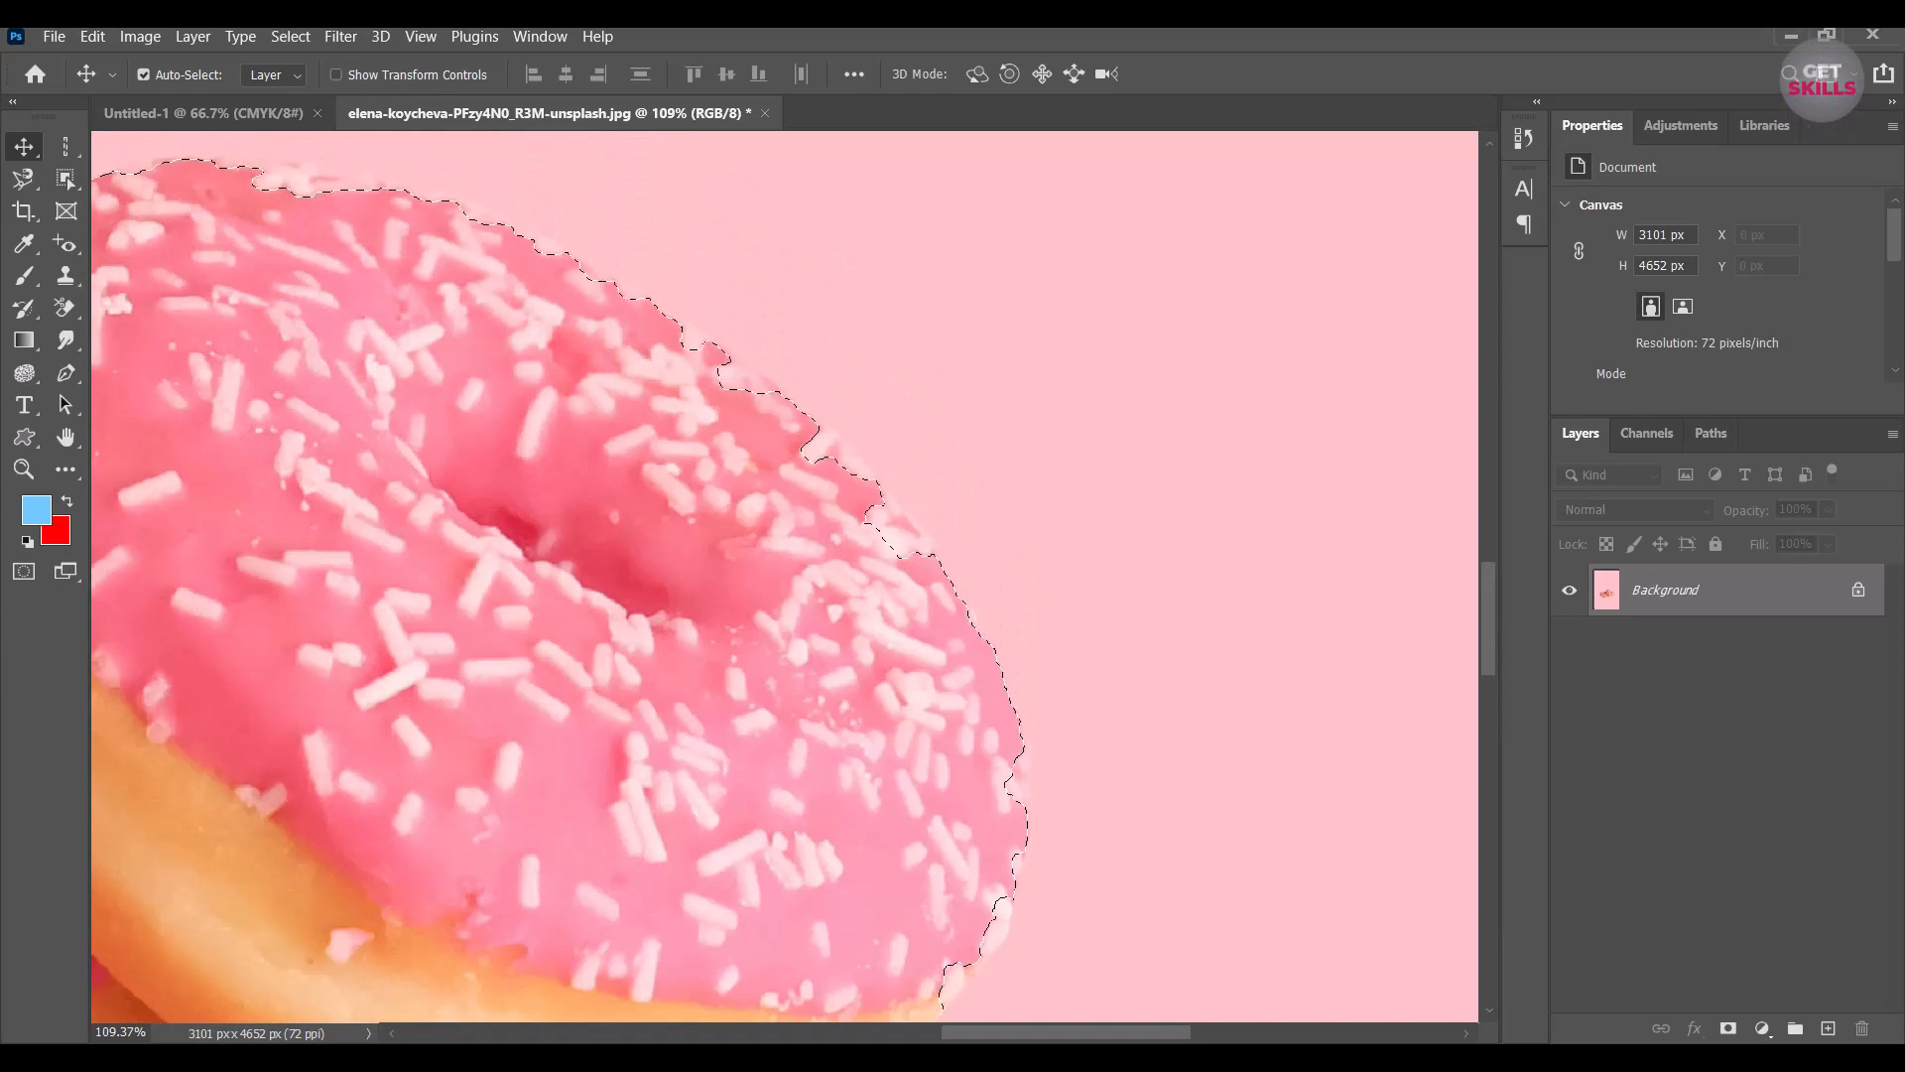
left_click_drag(635, 556, 1017, 756)
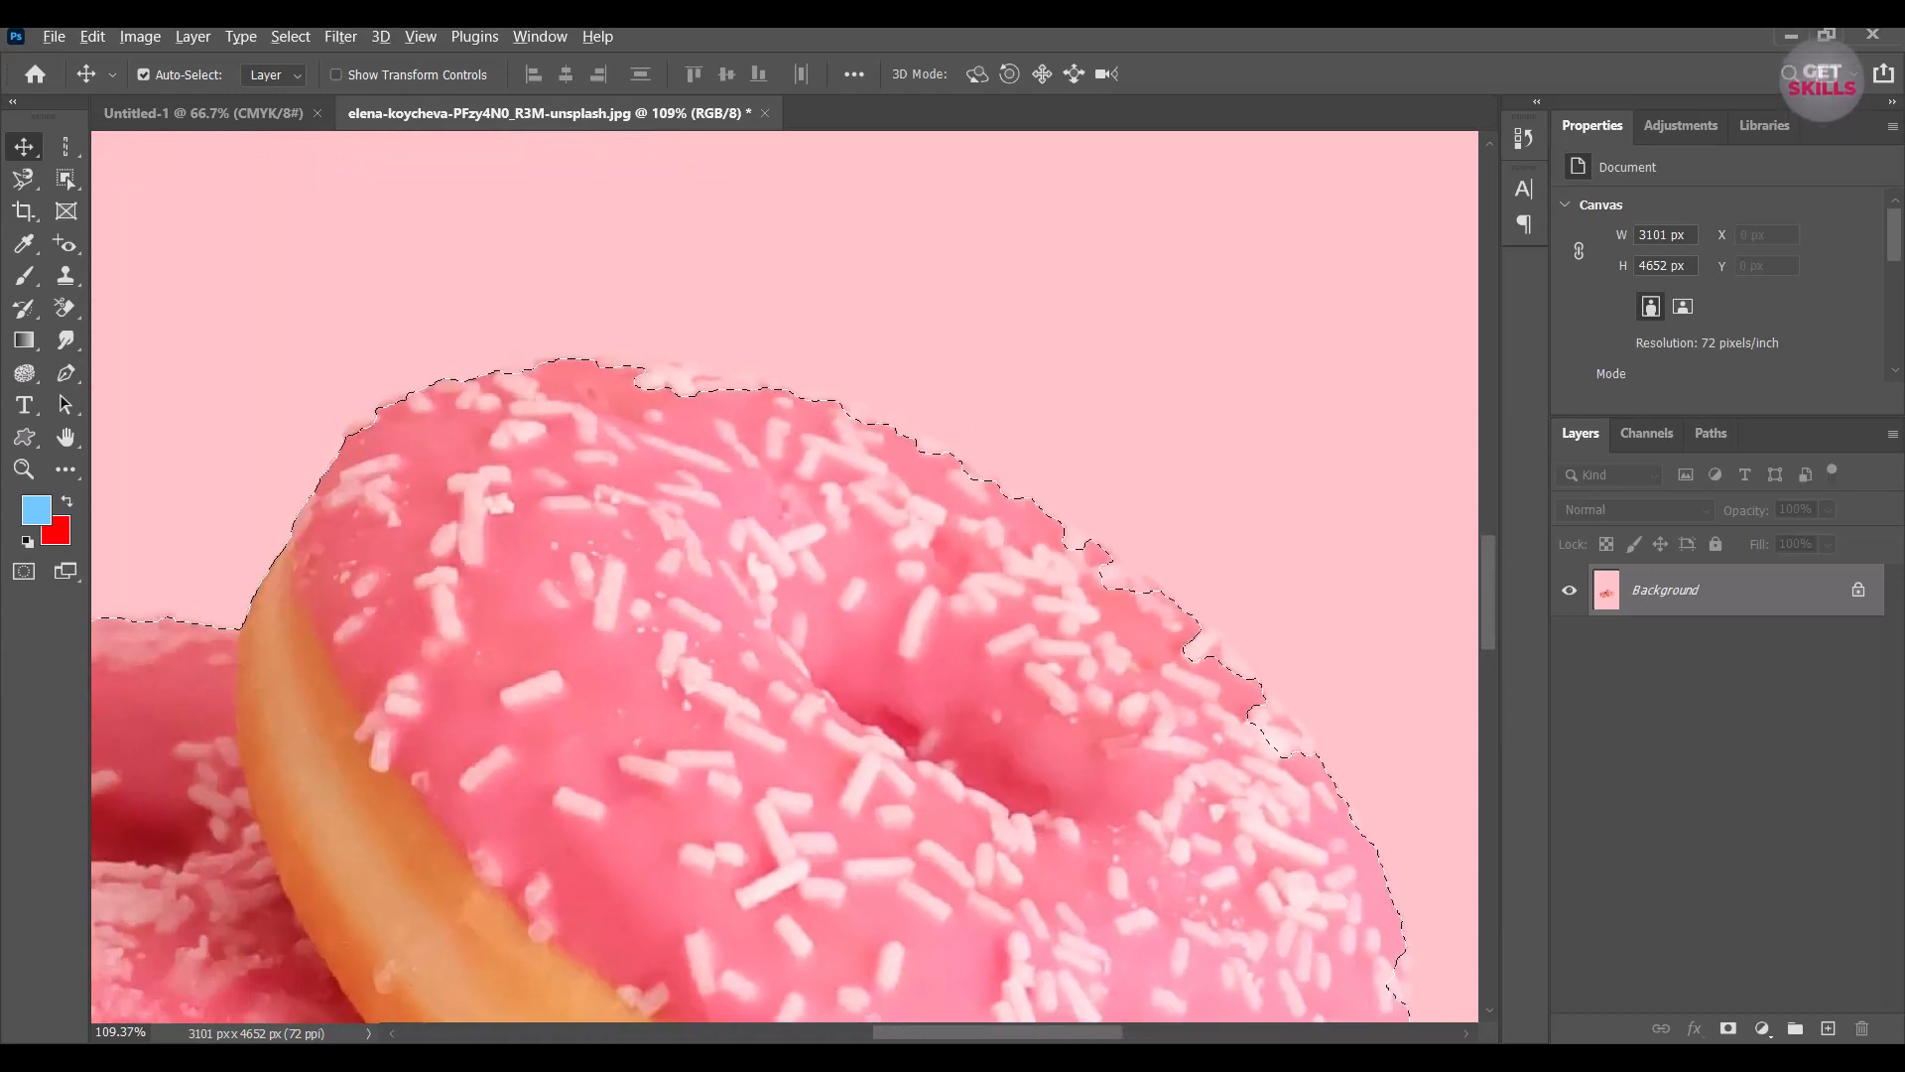
scroll(780, 556, "down", 3)
left_click_drag(684, 352, 607, 352)
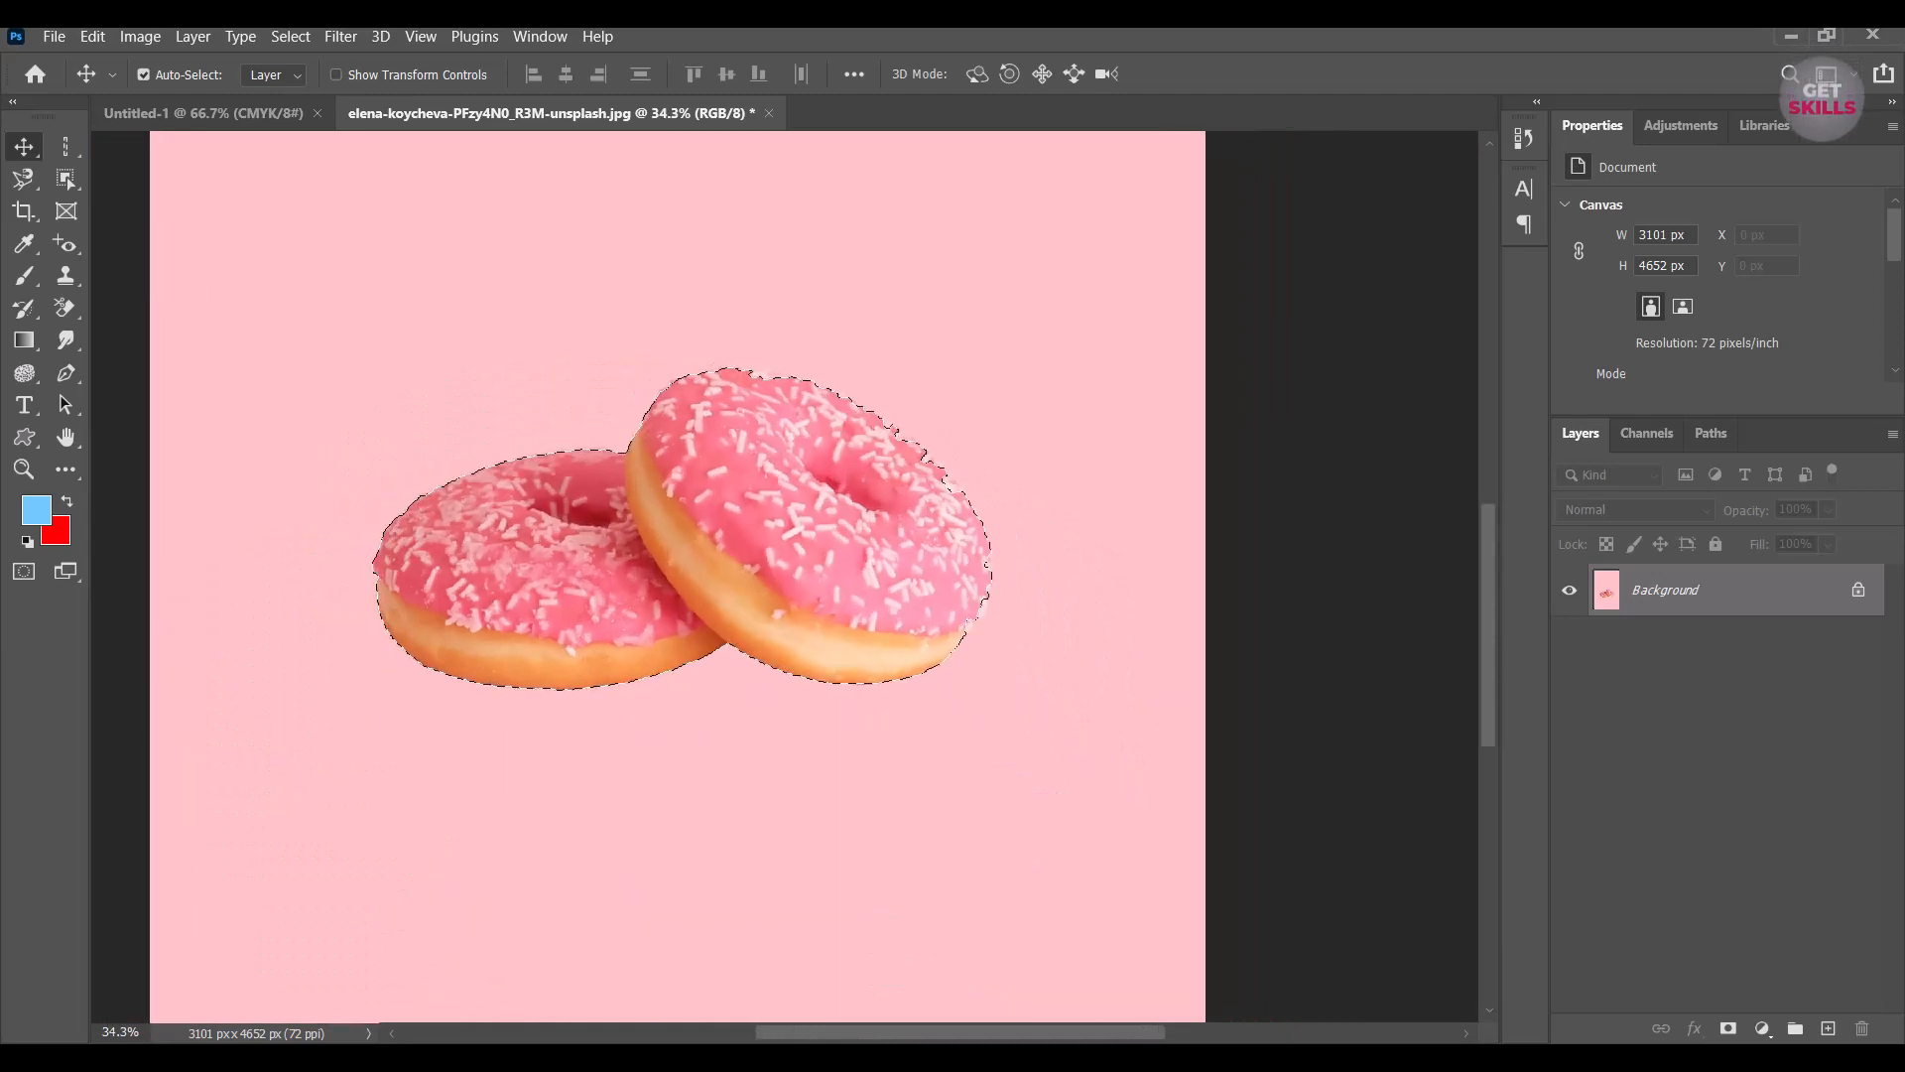
Clear the current selection and reselect both donuts with Select Subject.
key("ctrl+d")
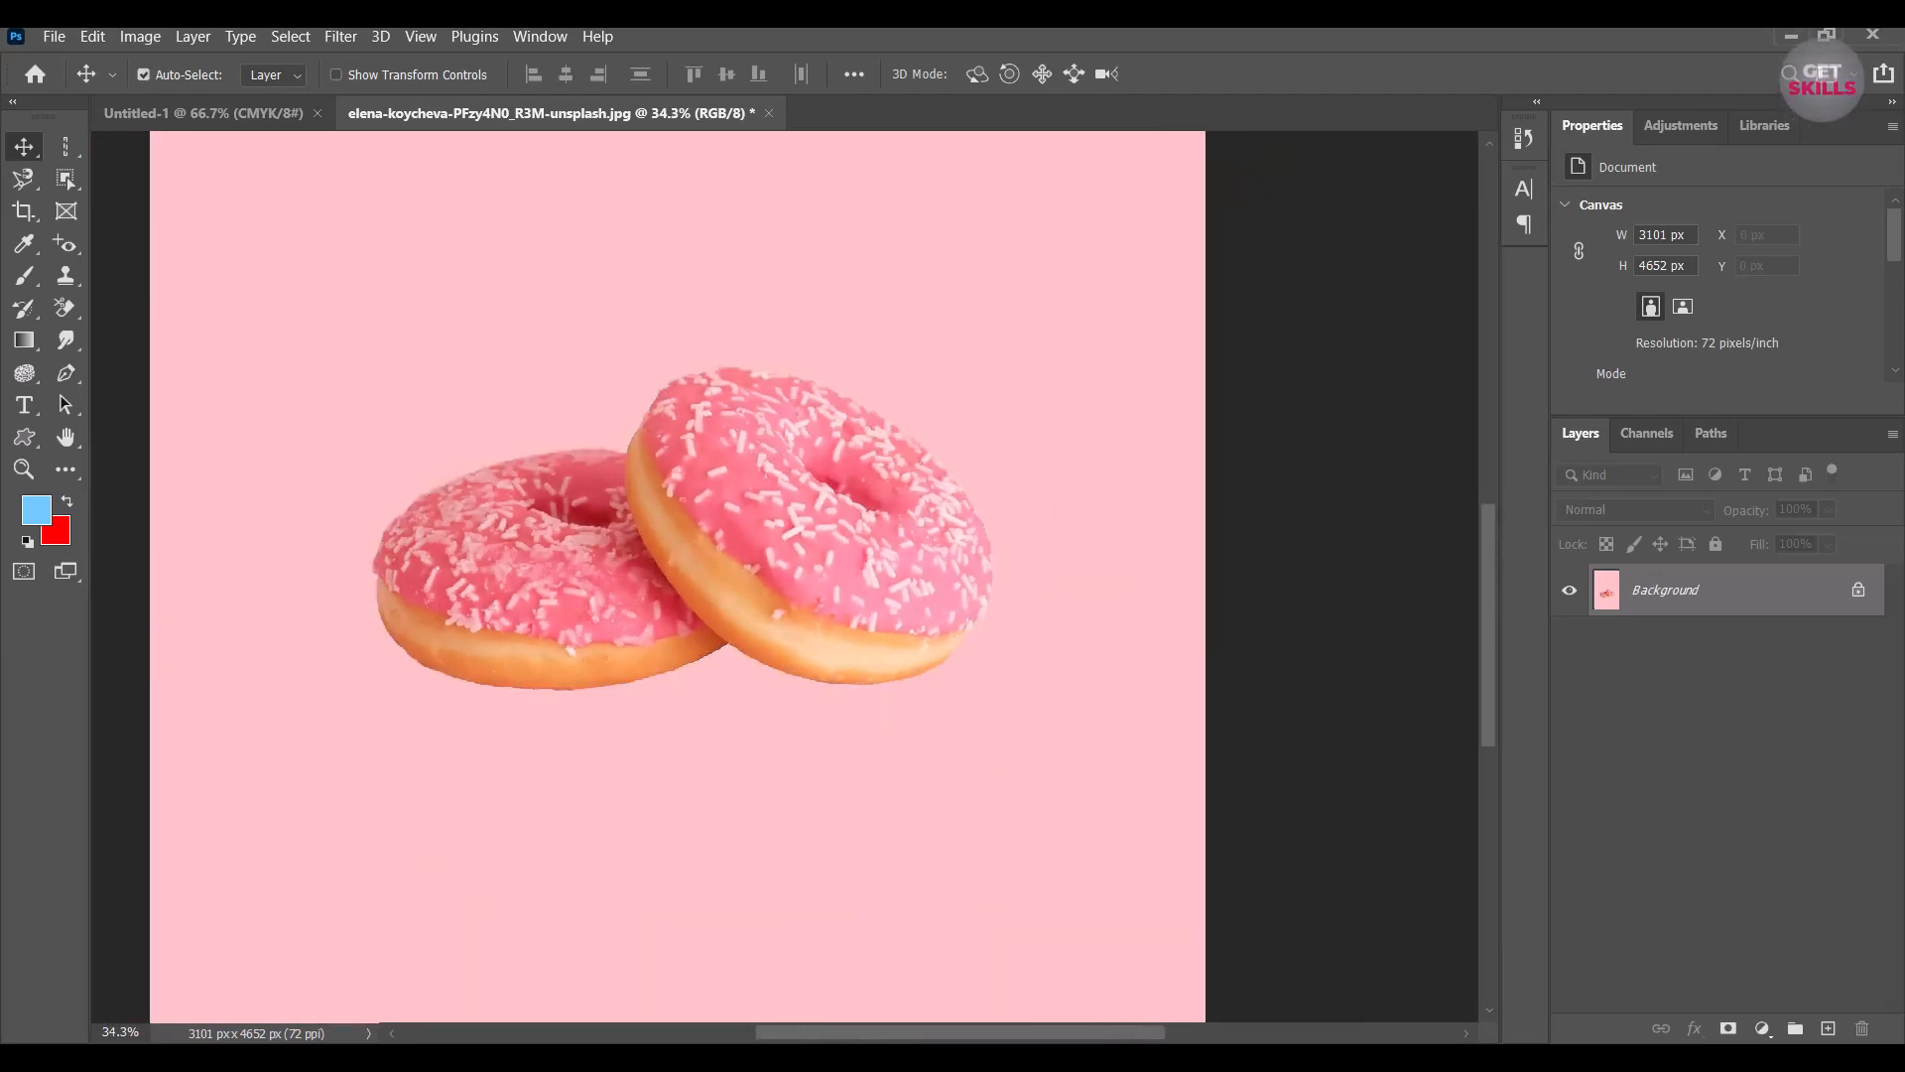
scroll(685, 555, "up", 2)
left_click(66, 179)
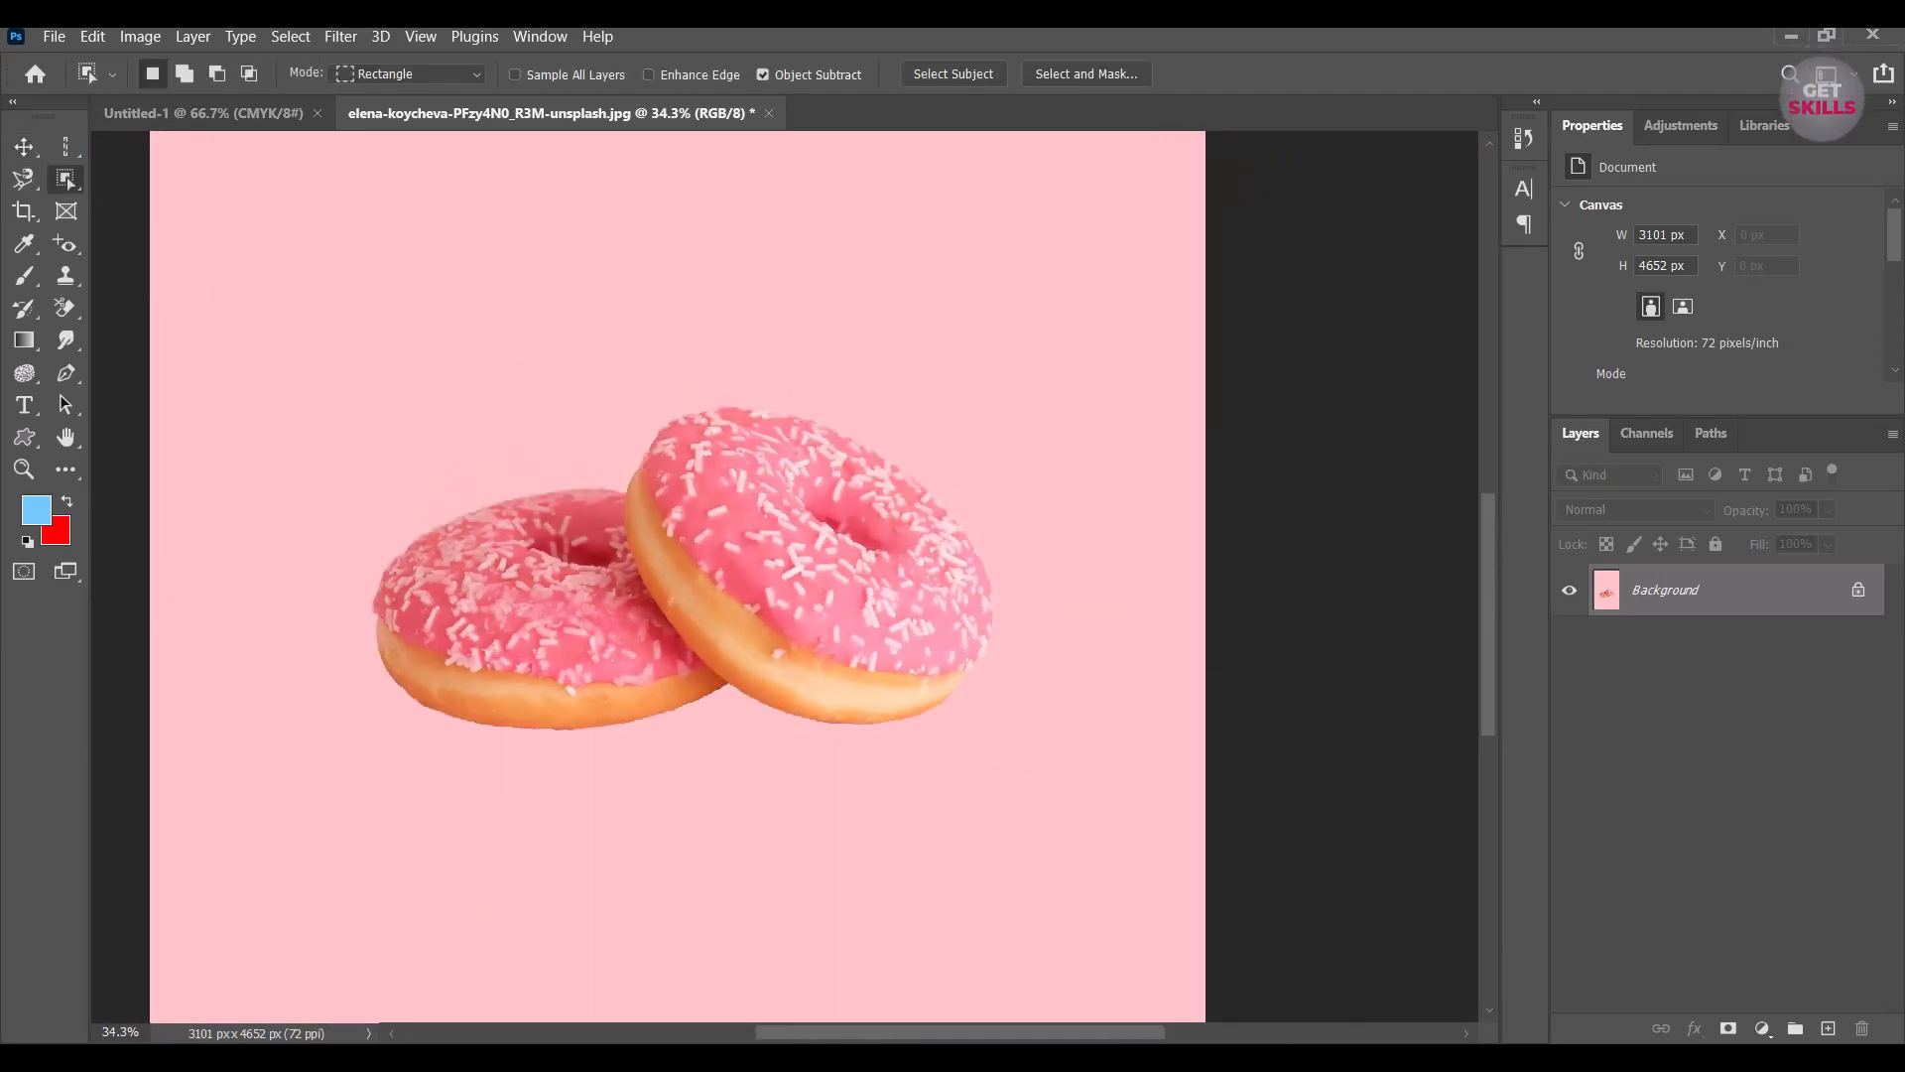
left_click(953, 75)
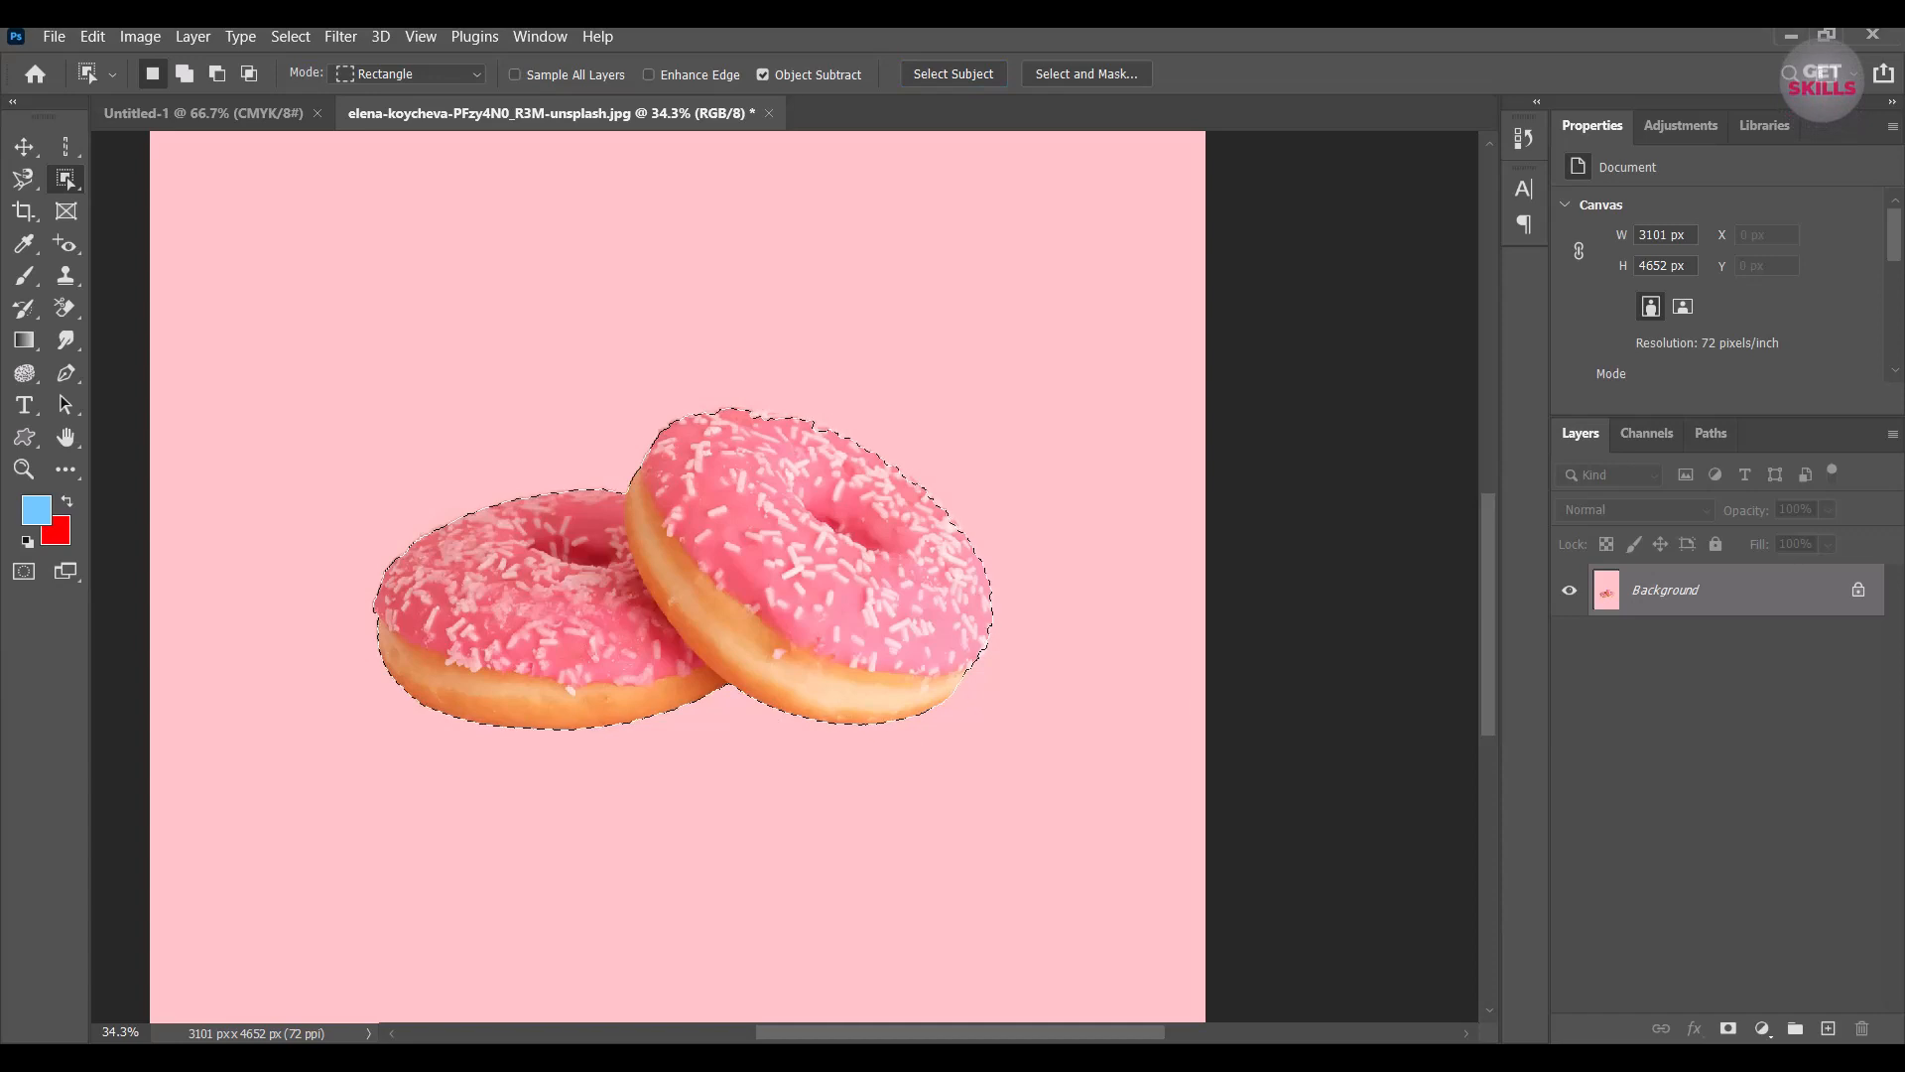
Inspect the Select Subject outline up close along the upper sprinkled edge of the front donut and around both donuts.
key("v")
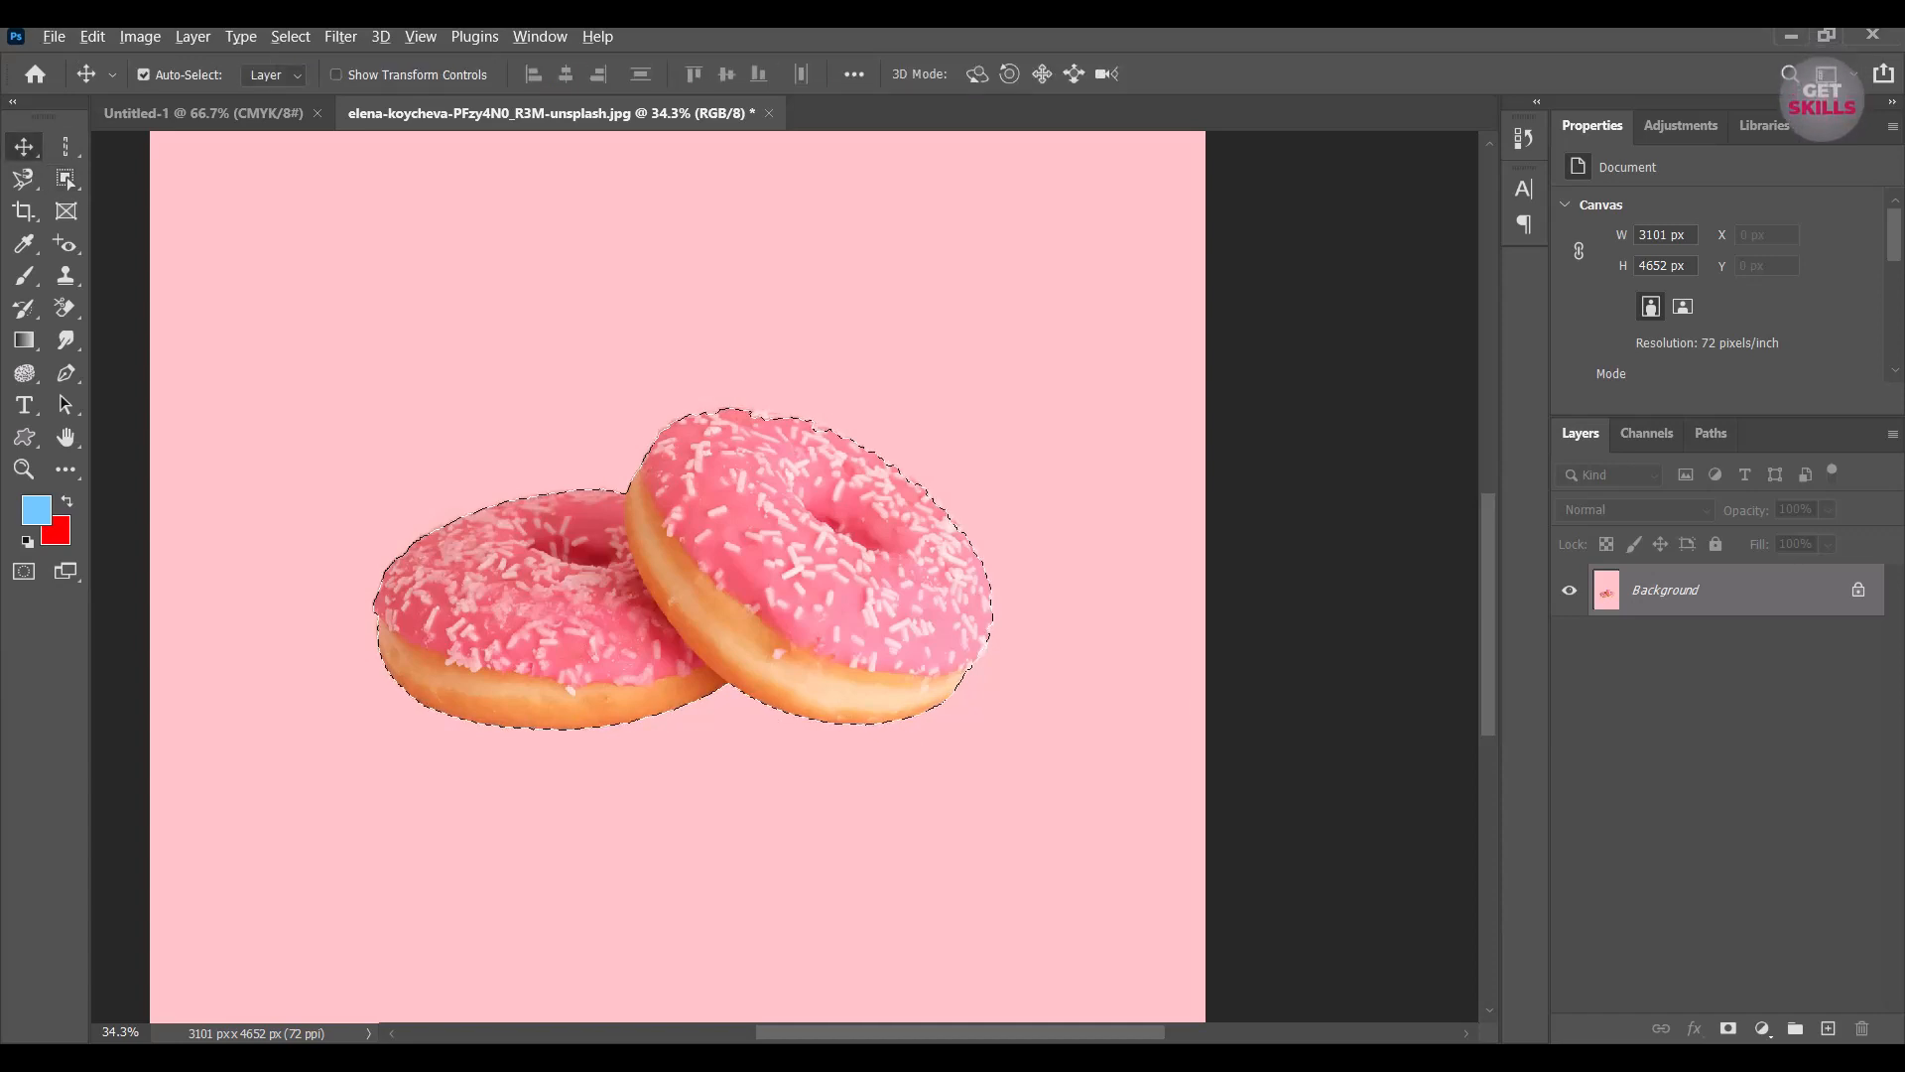
scroll(989, 627, "up", 12)
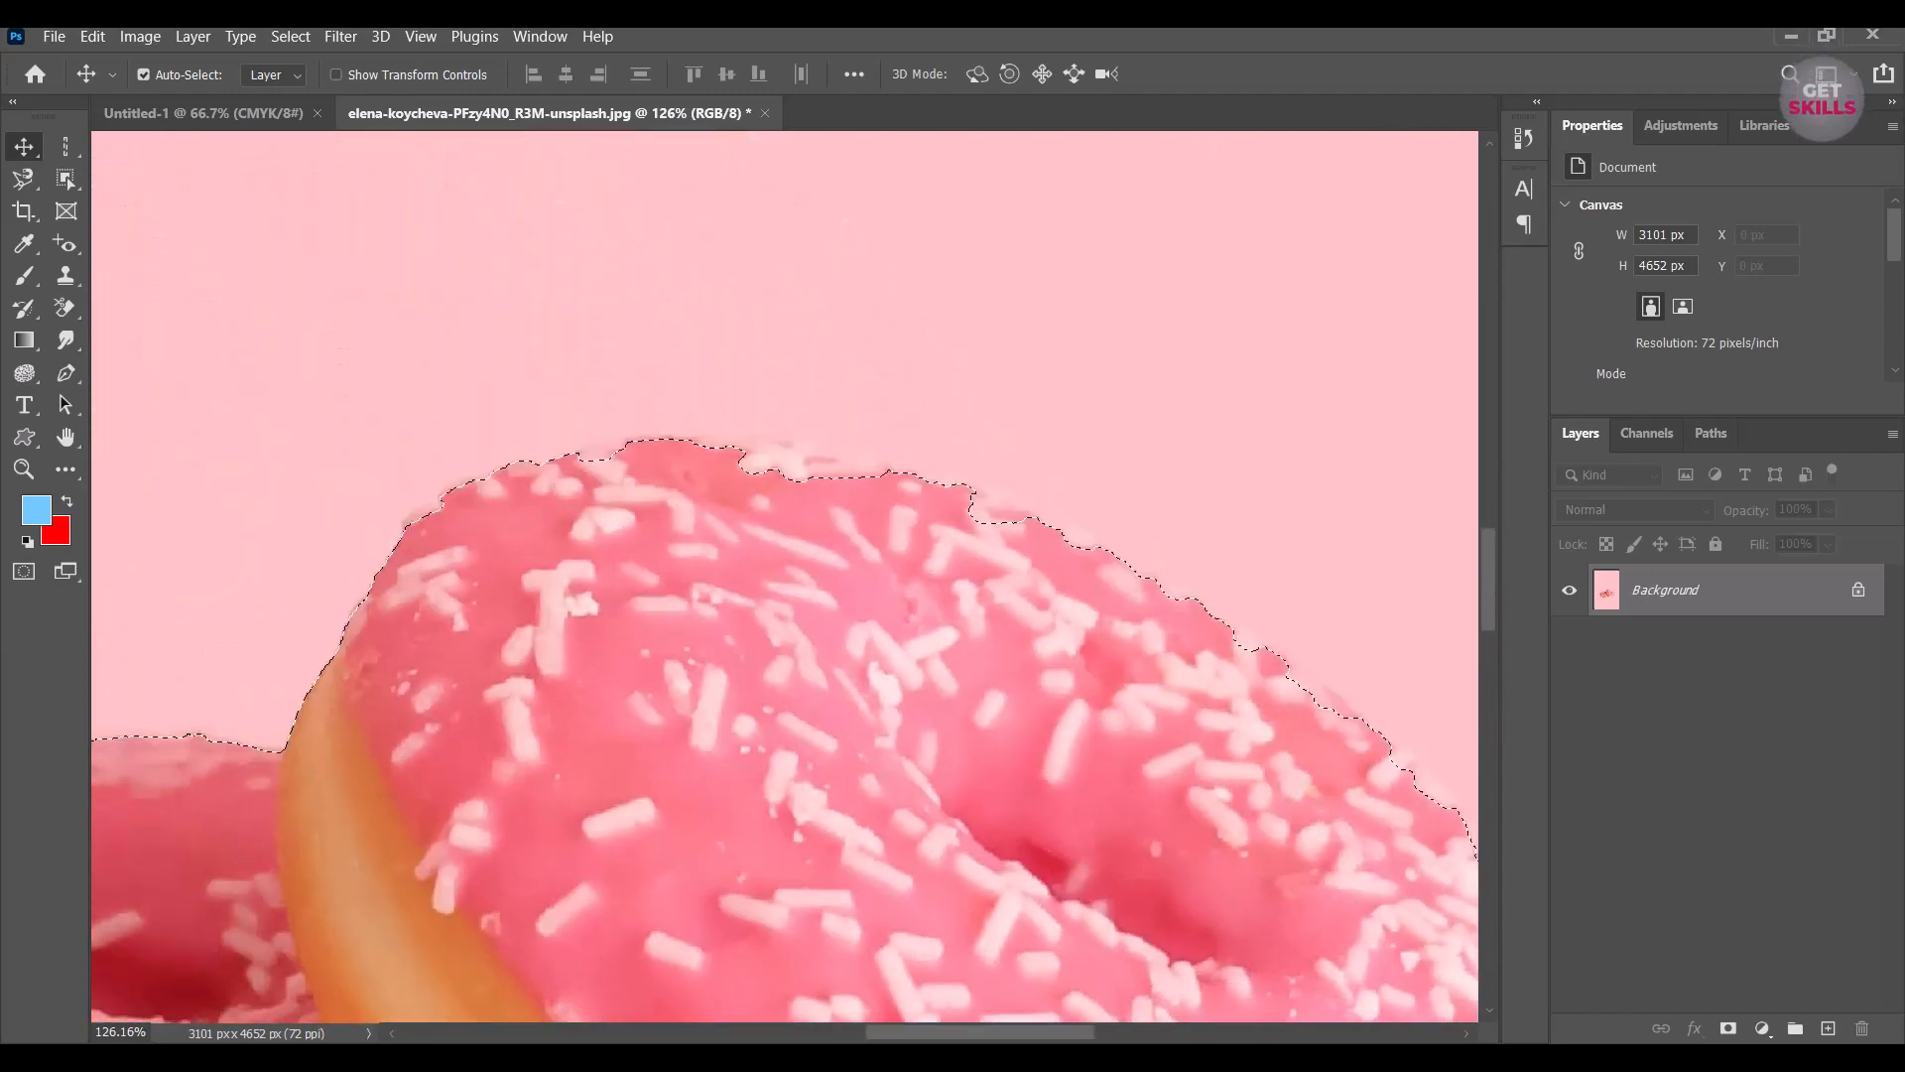
scroll(784, 576, "down", 2)
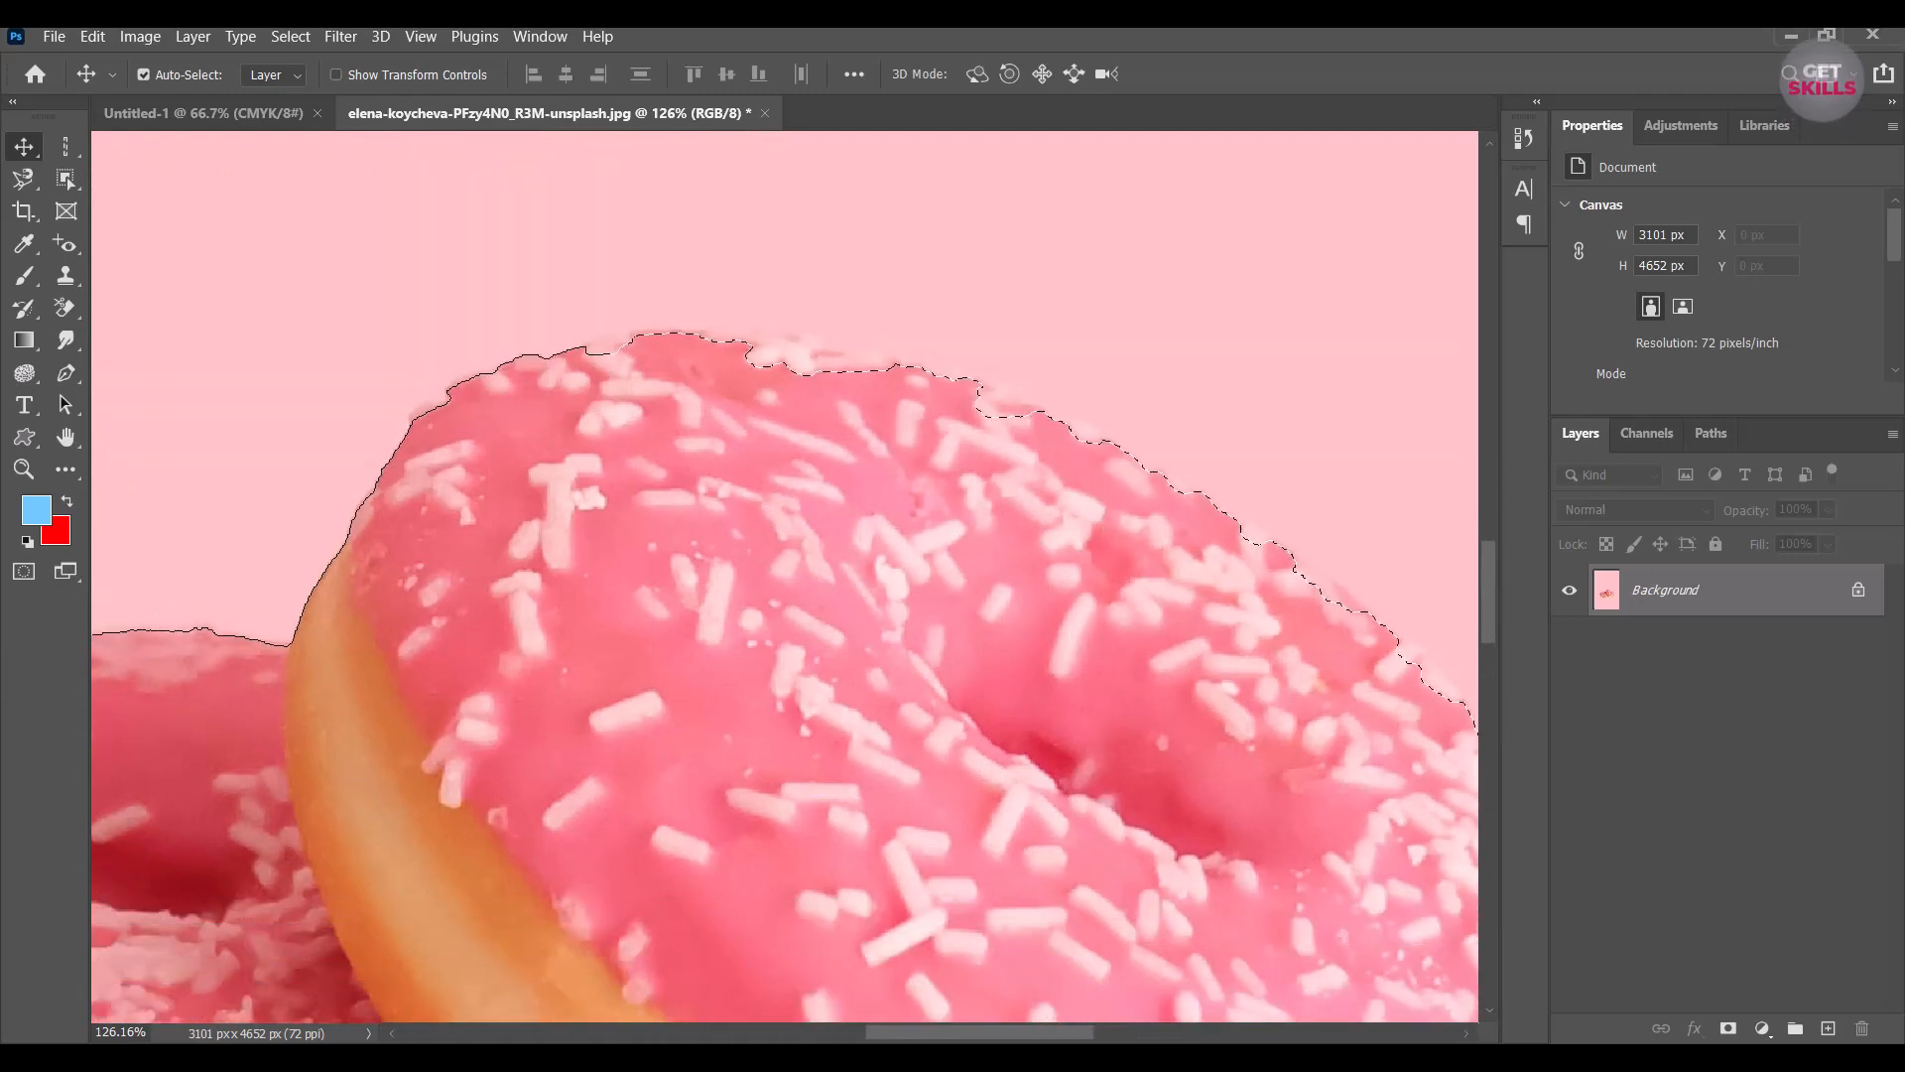
scroll(655, 341, "down", 12)
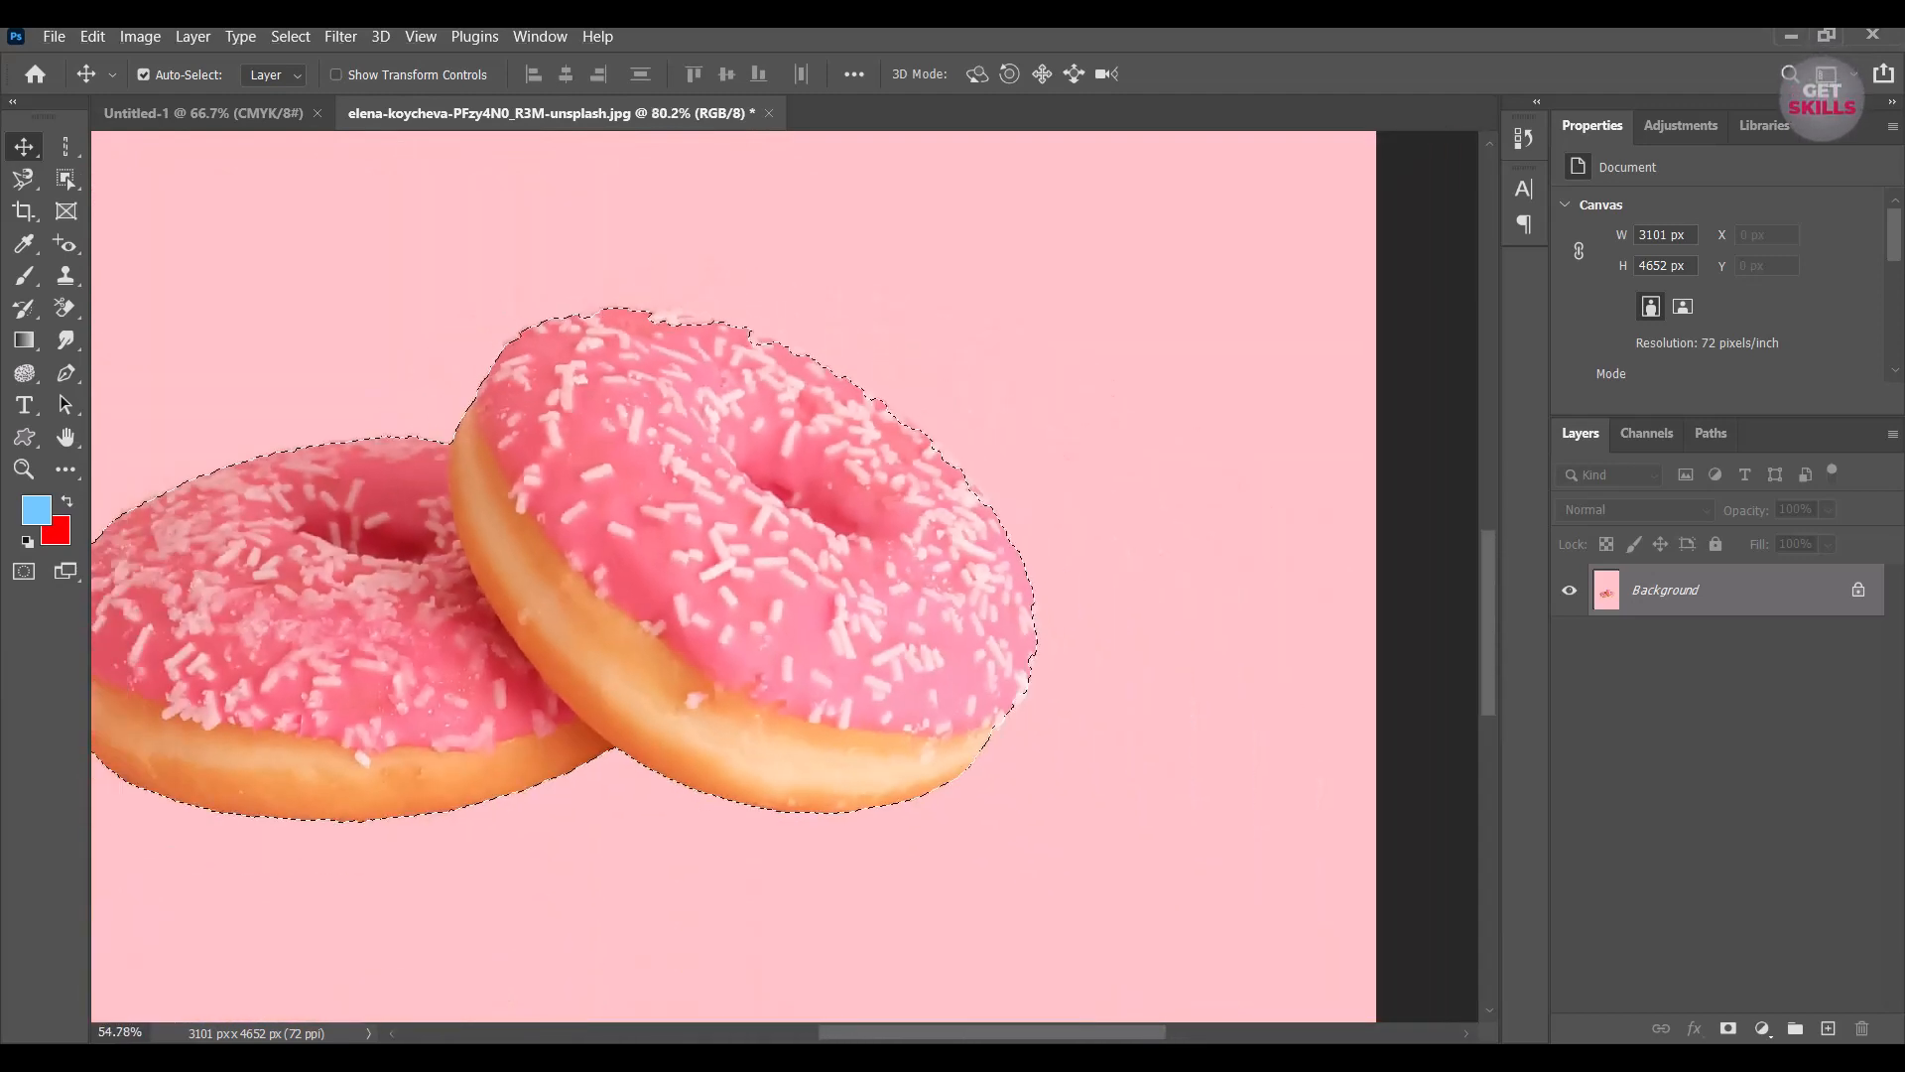
scroll(585, 339, "up", 1)
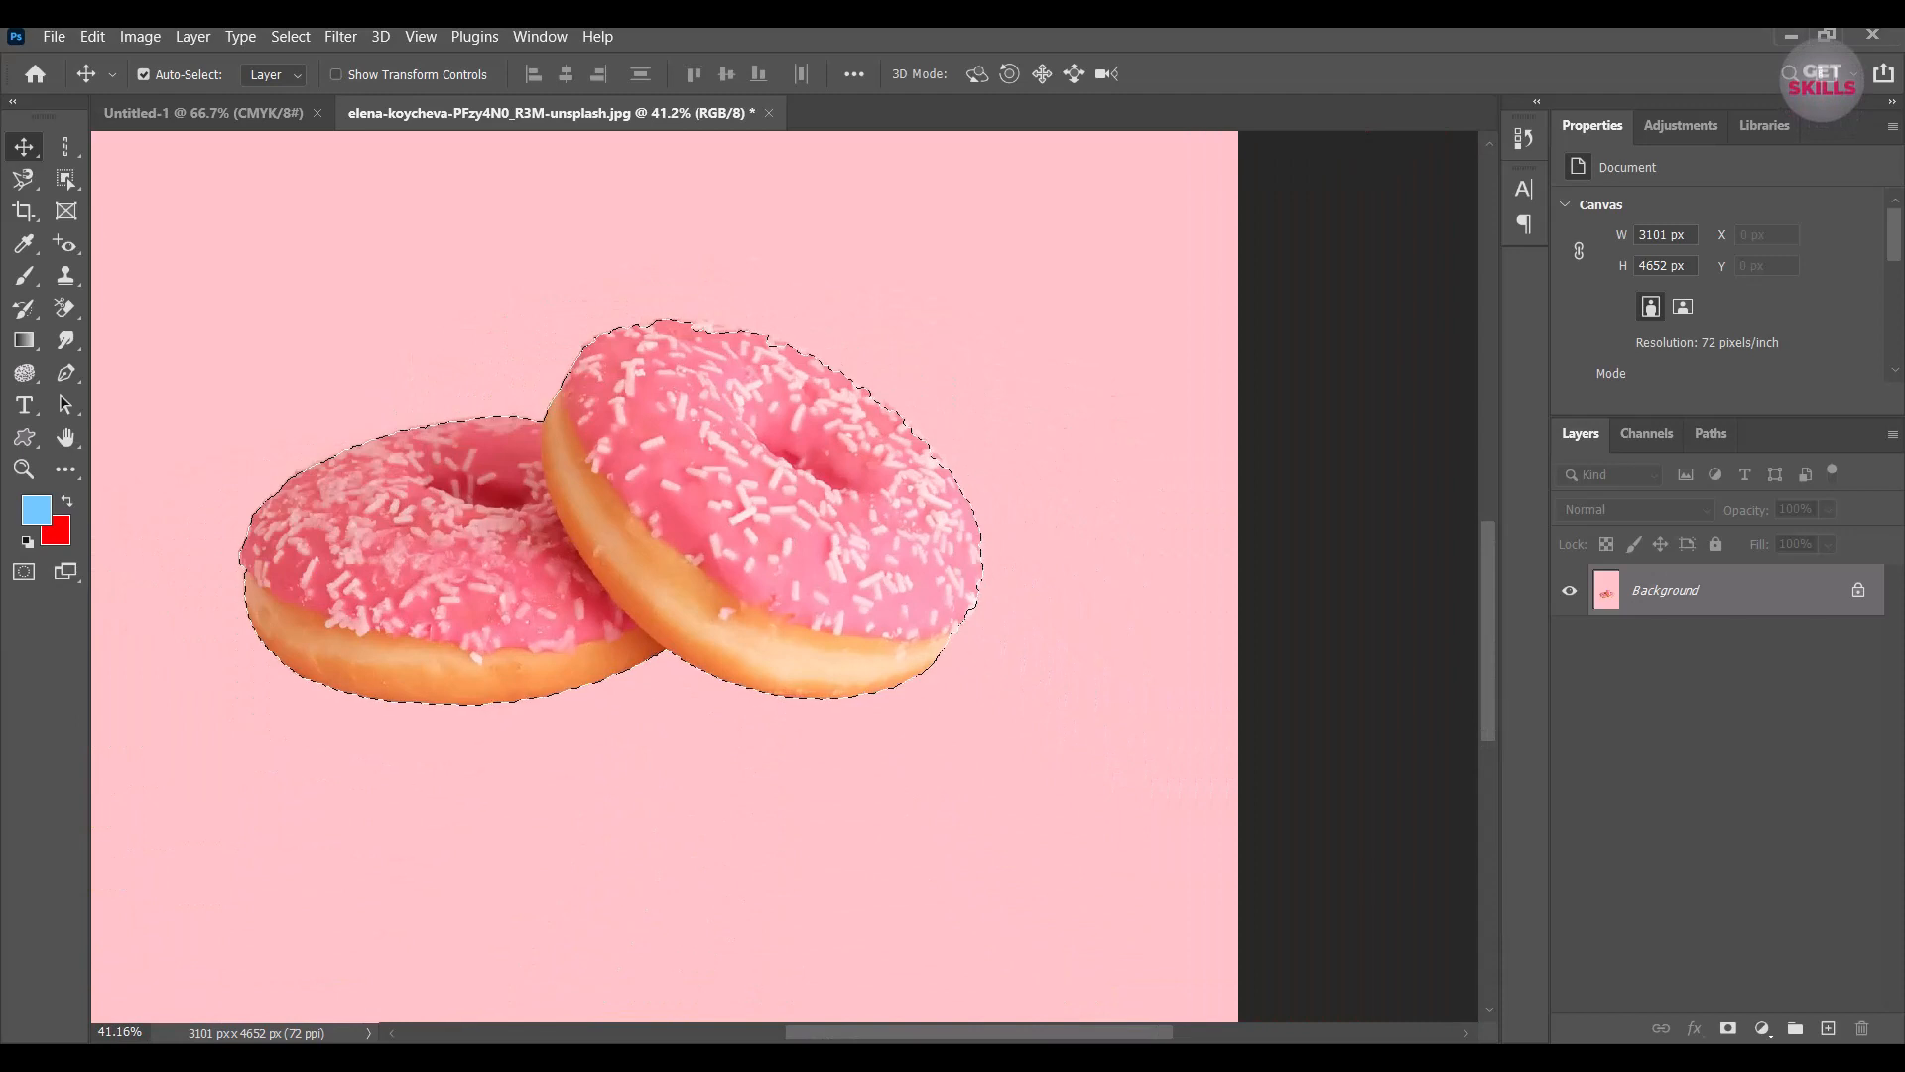
scroll(611, 532, "up", 1)
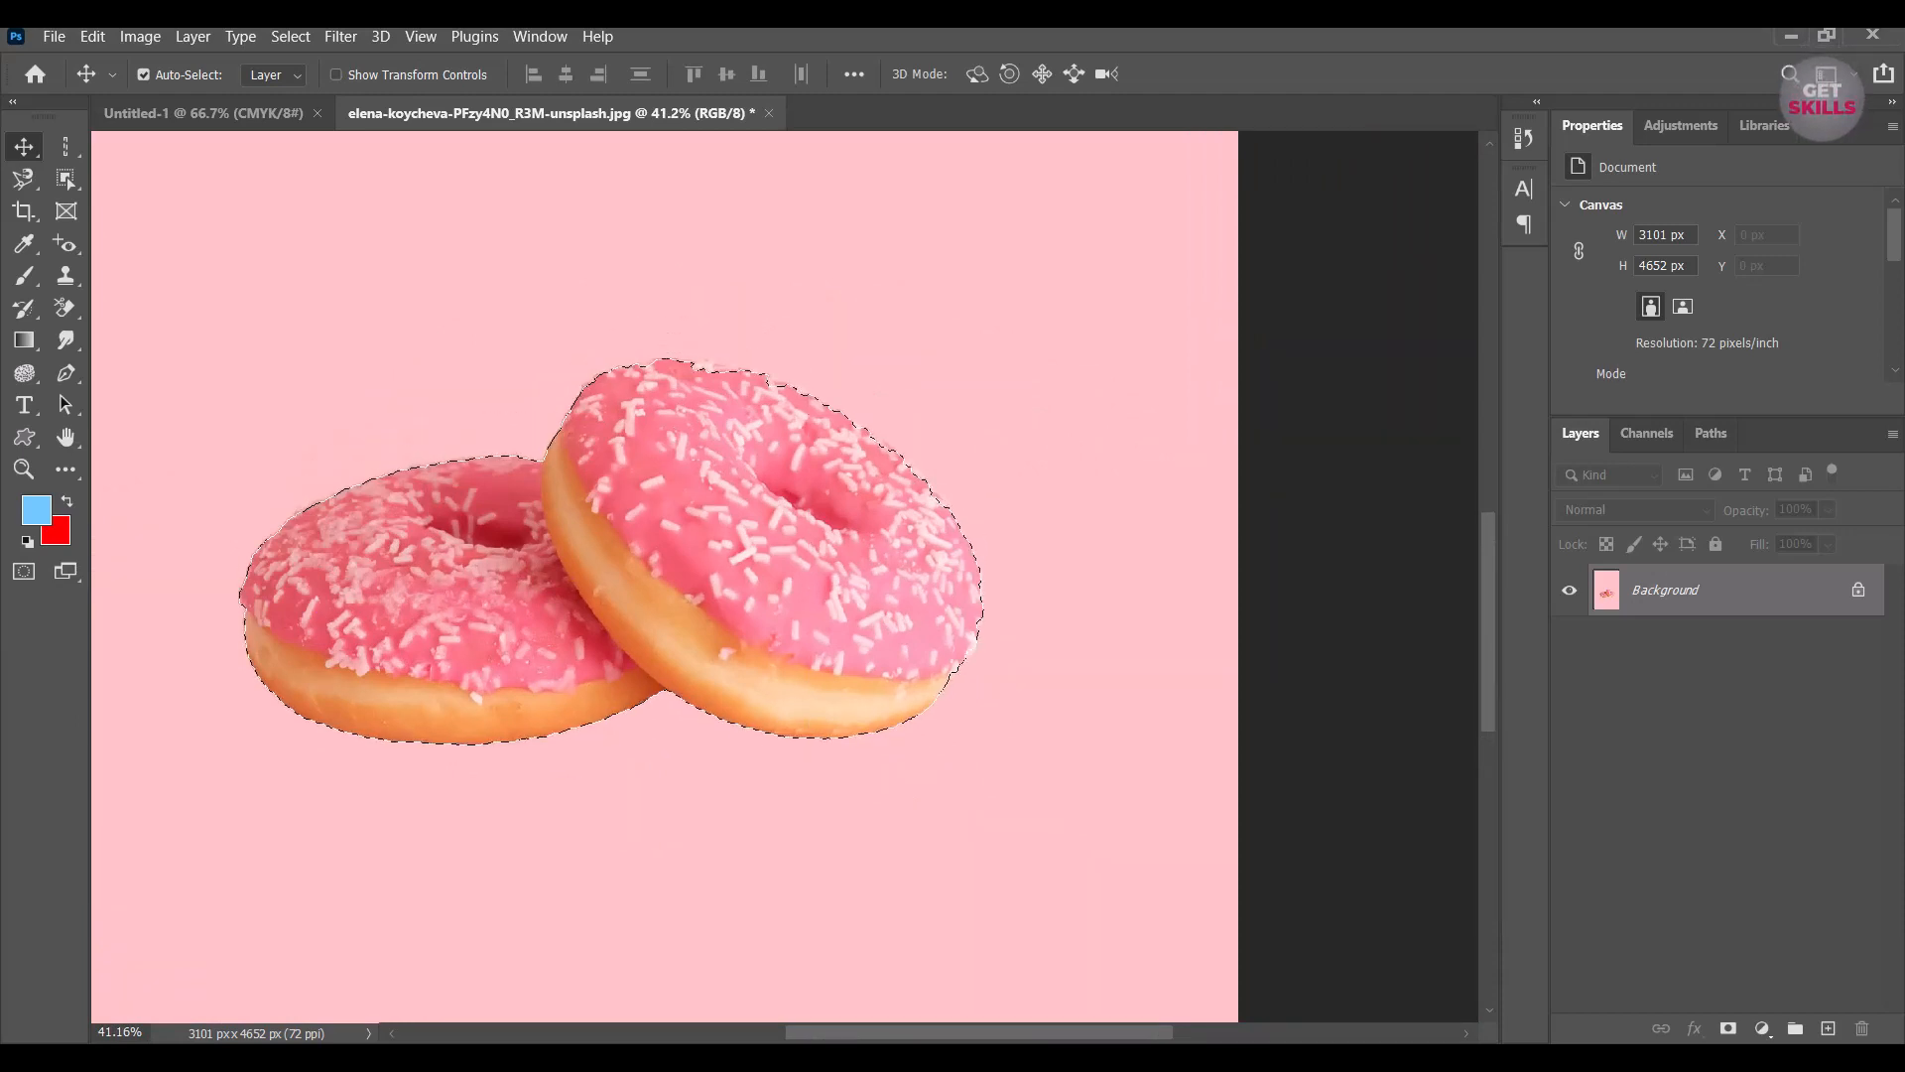
scroll(833, 392, "up", 8)
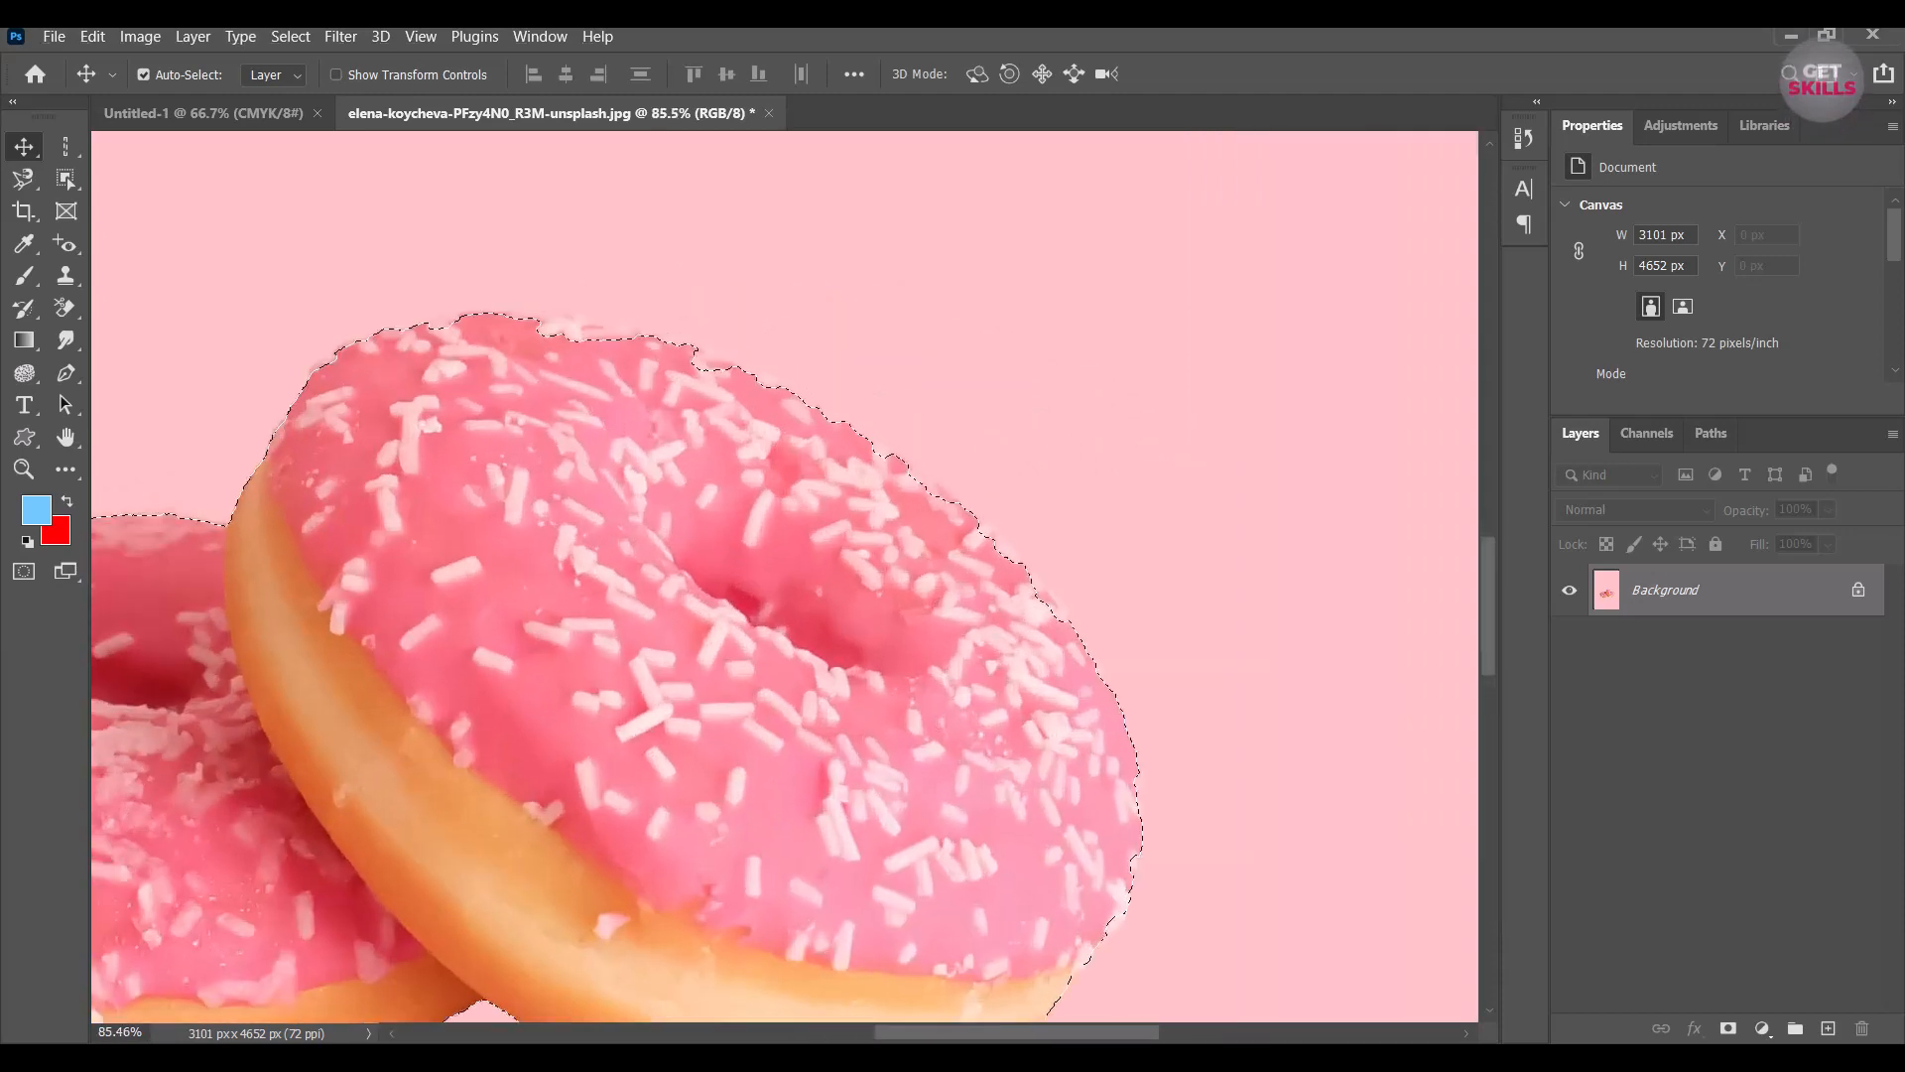
scroll(559, 325, "up", 8)
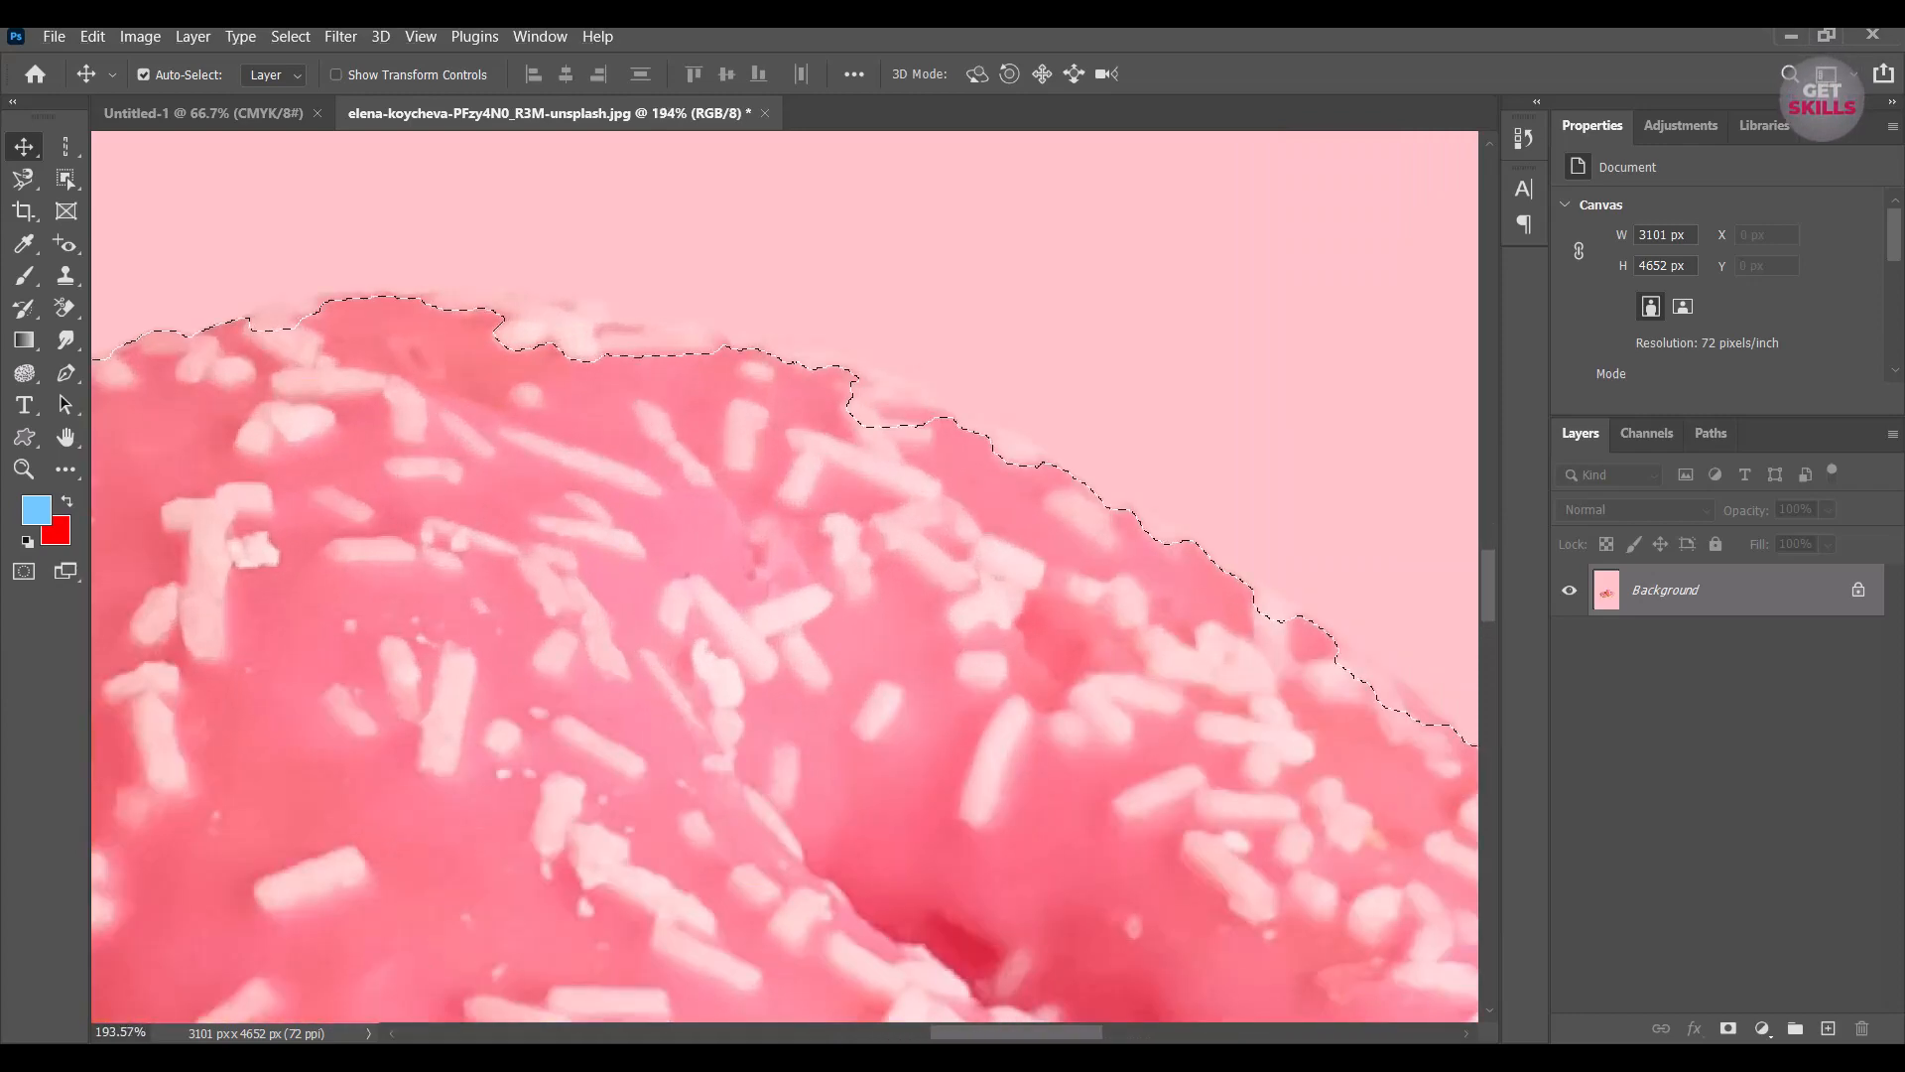
scroll(697, 335, "down", 4)
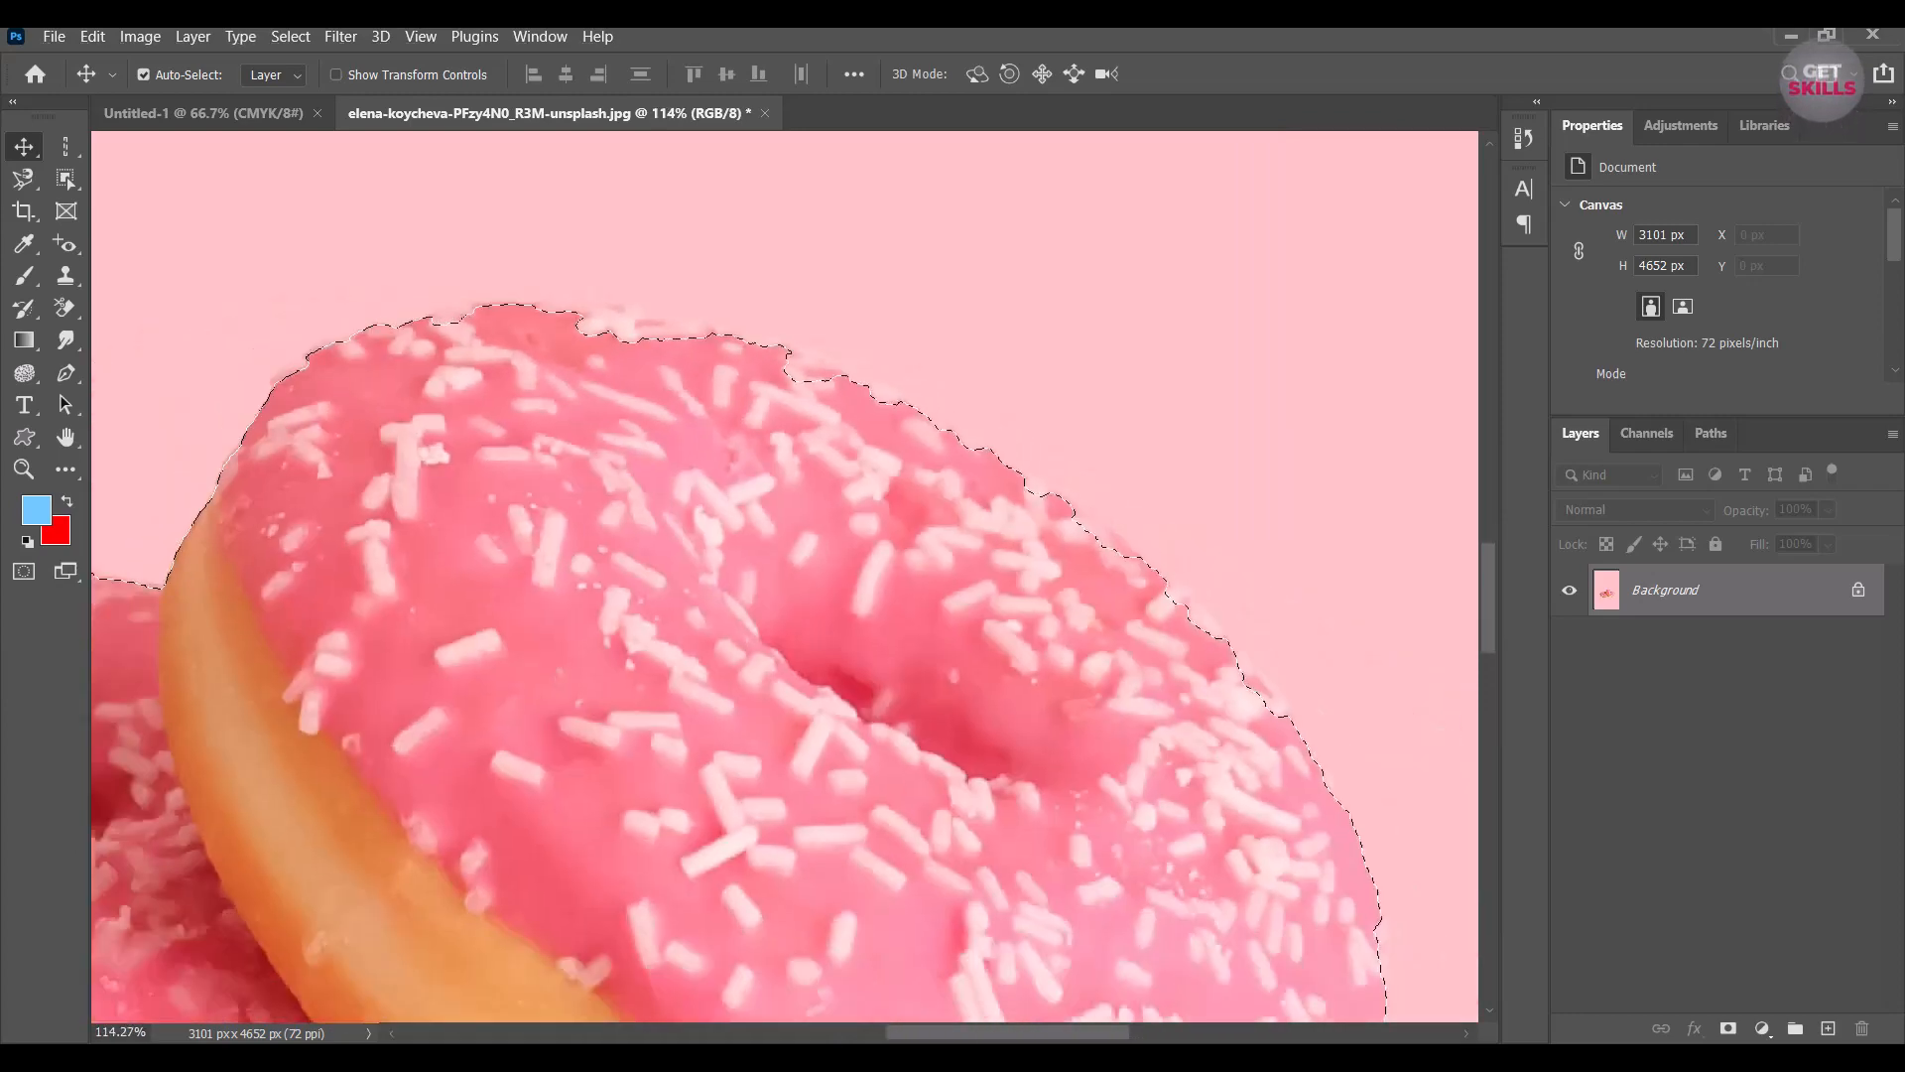
scroll(740, 575, "down", 5)
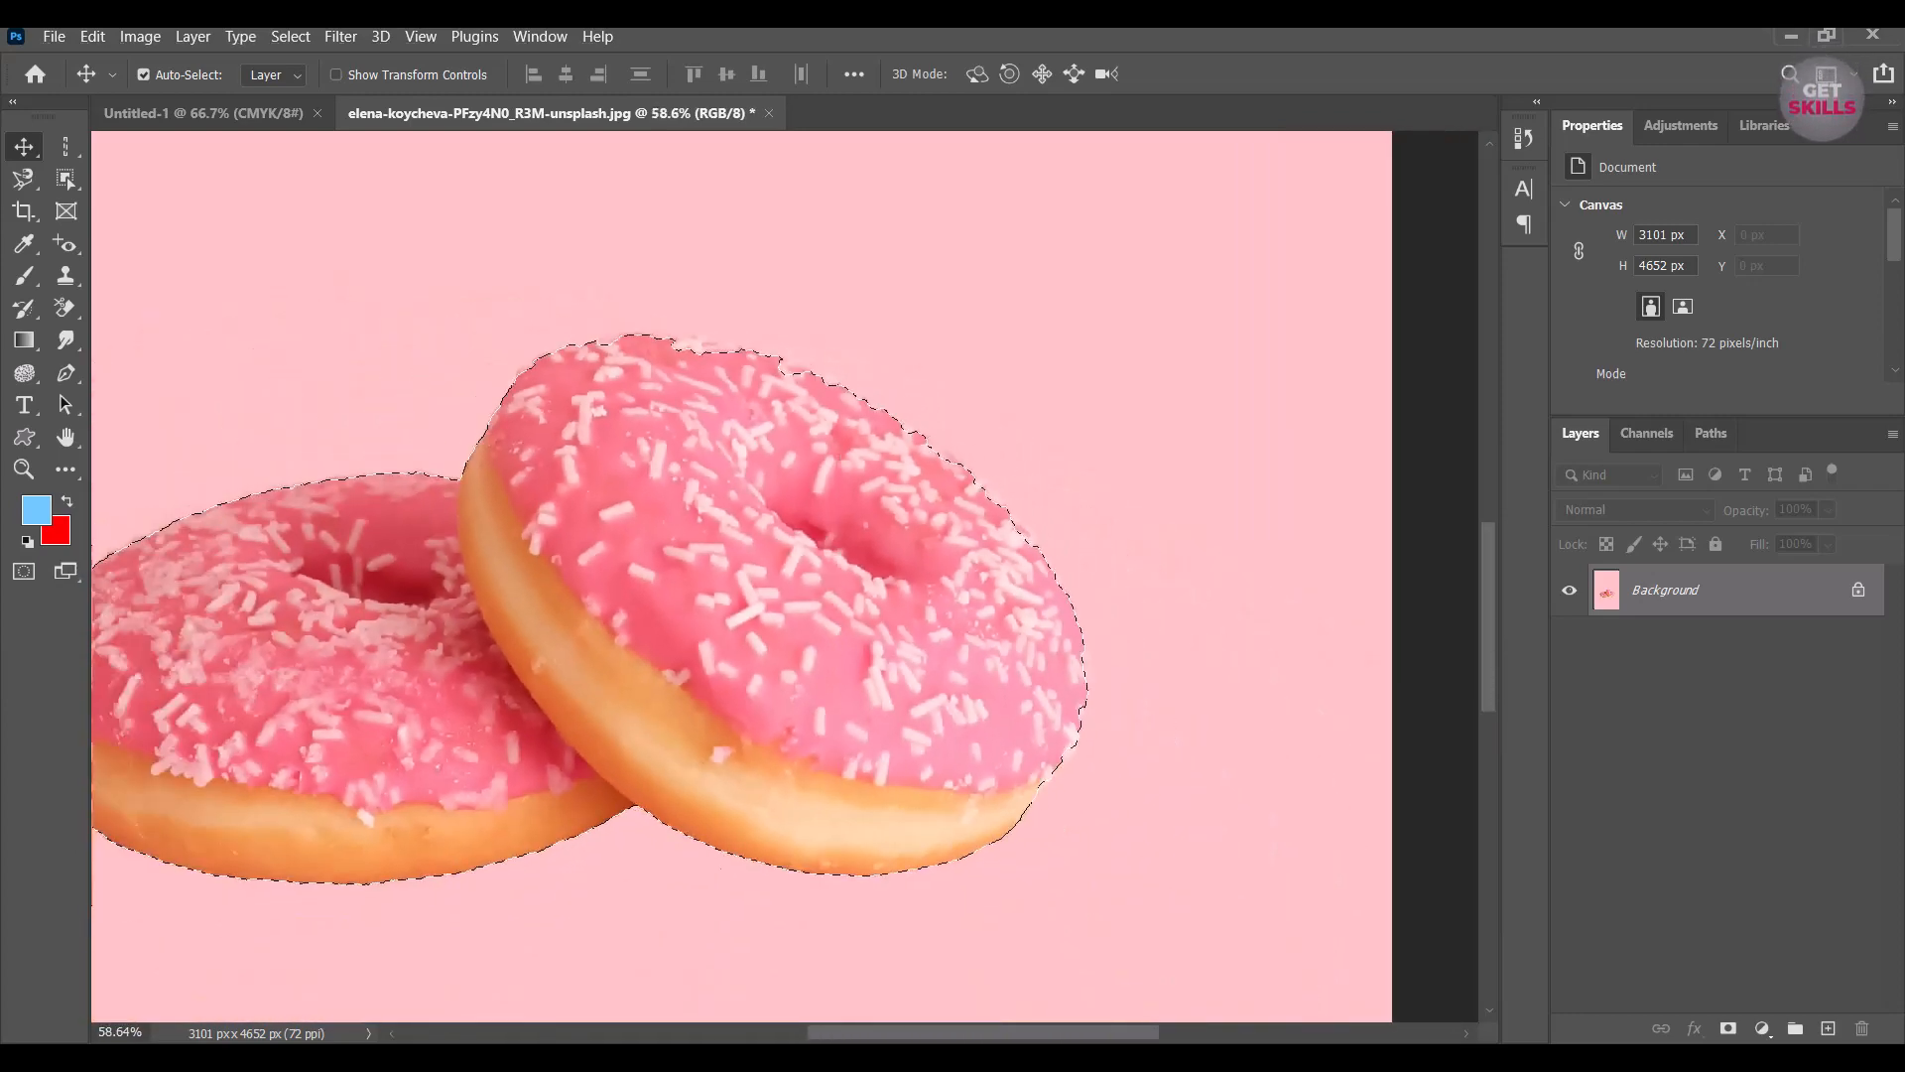
scroll(744, 397, "down", 1)
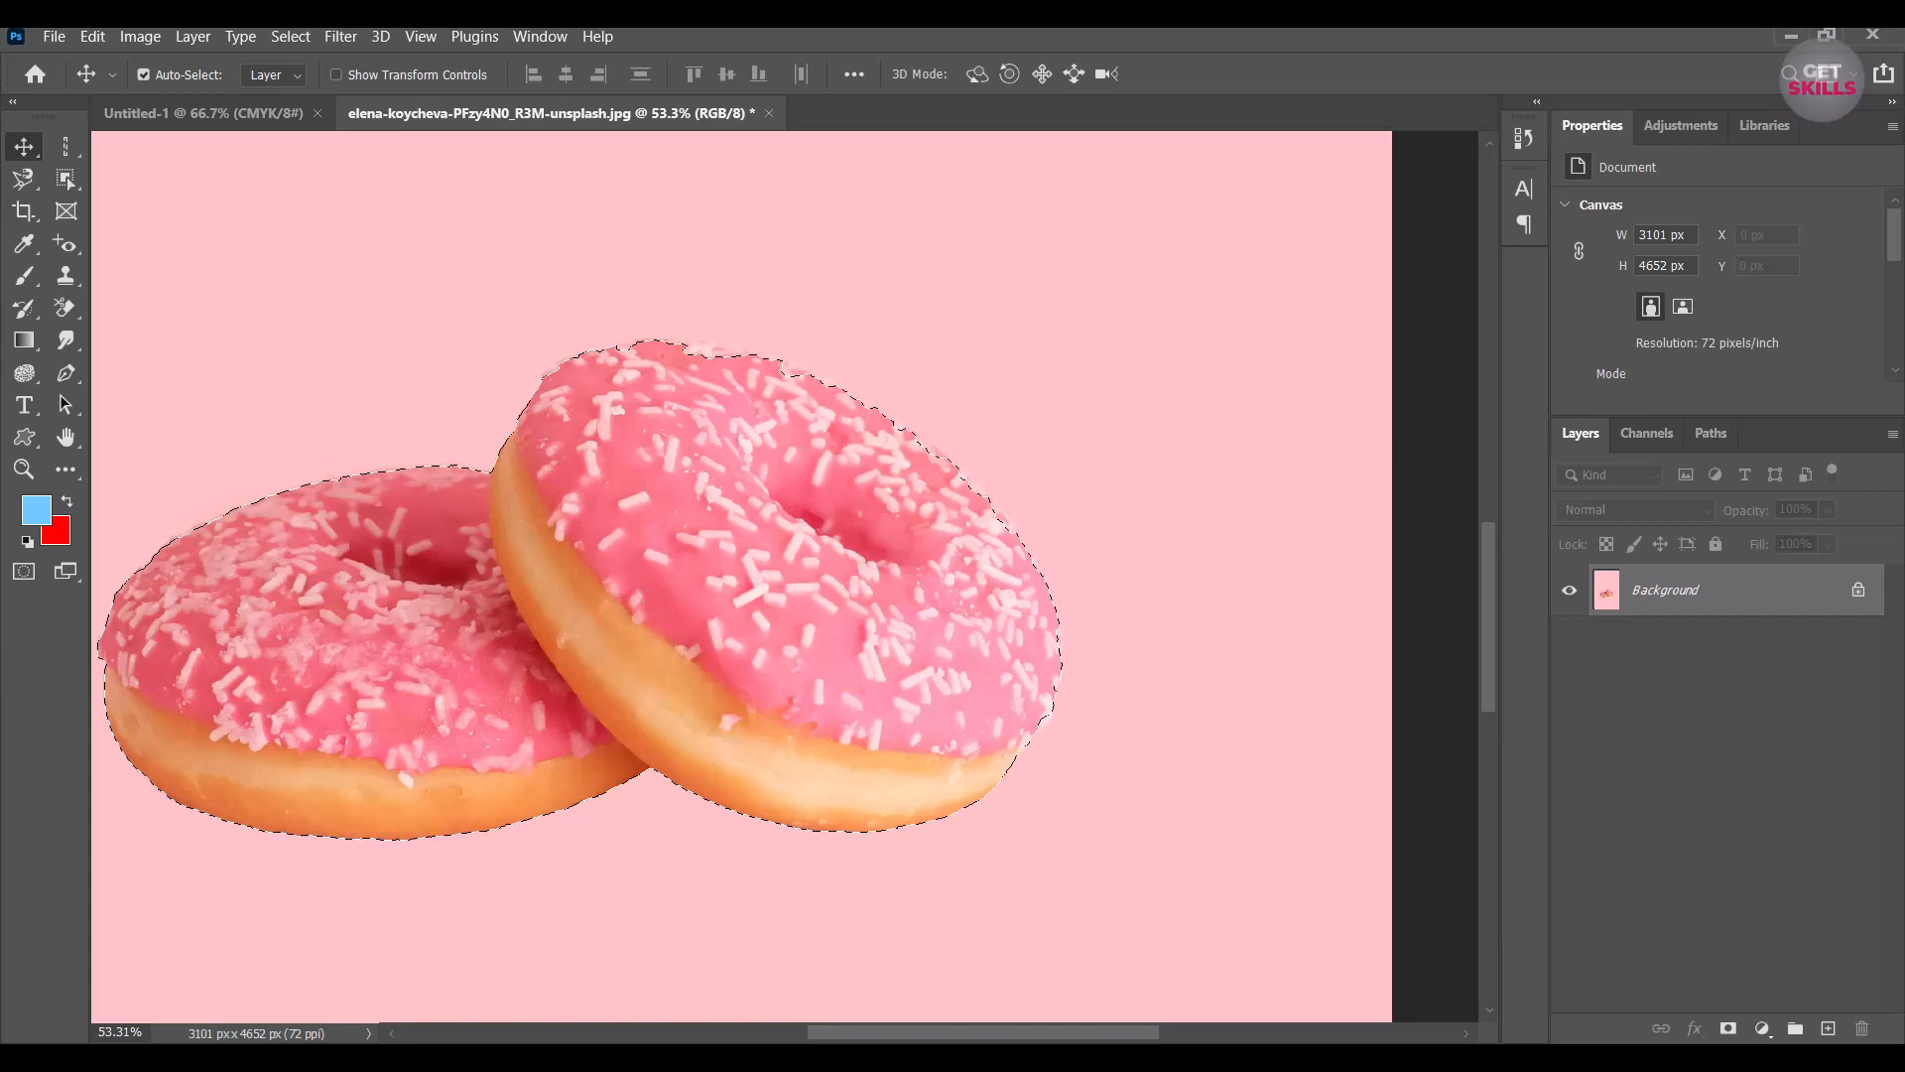
scroll(1105, 513, "down", 2)
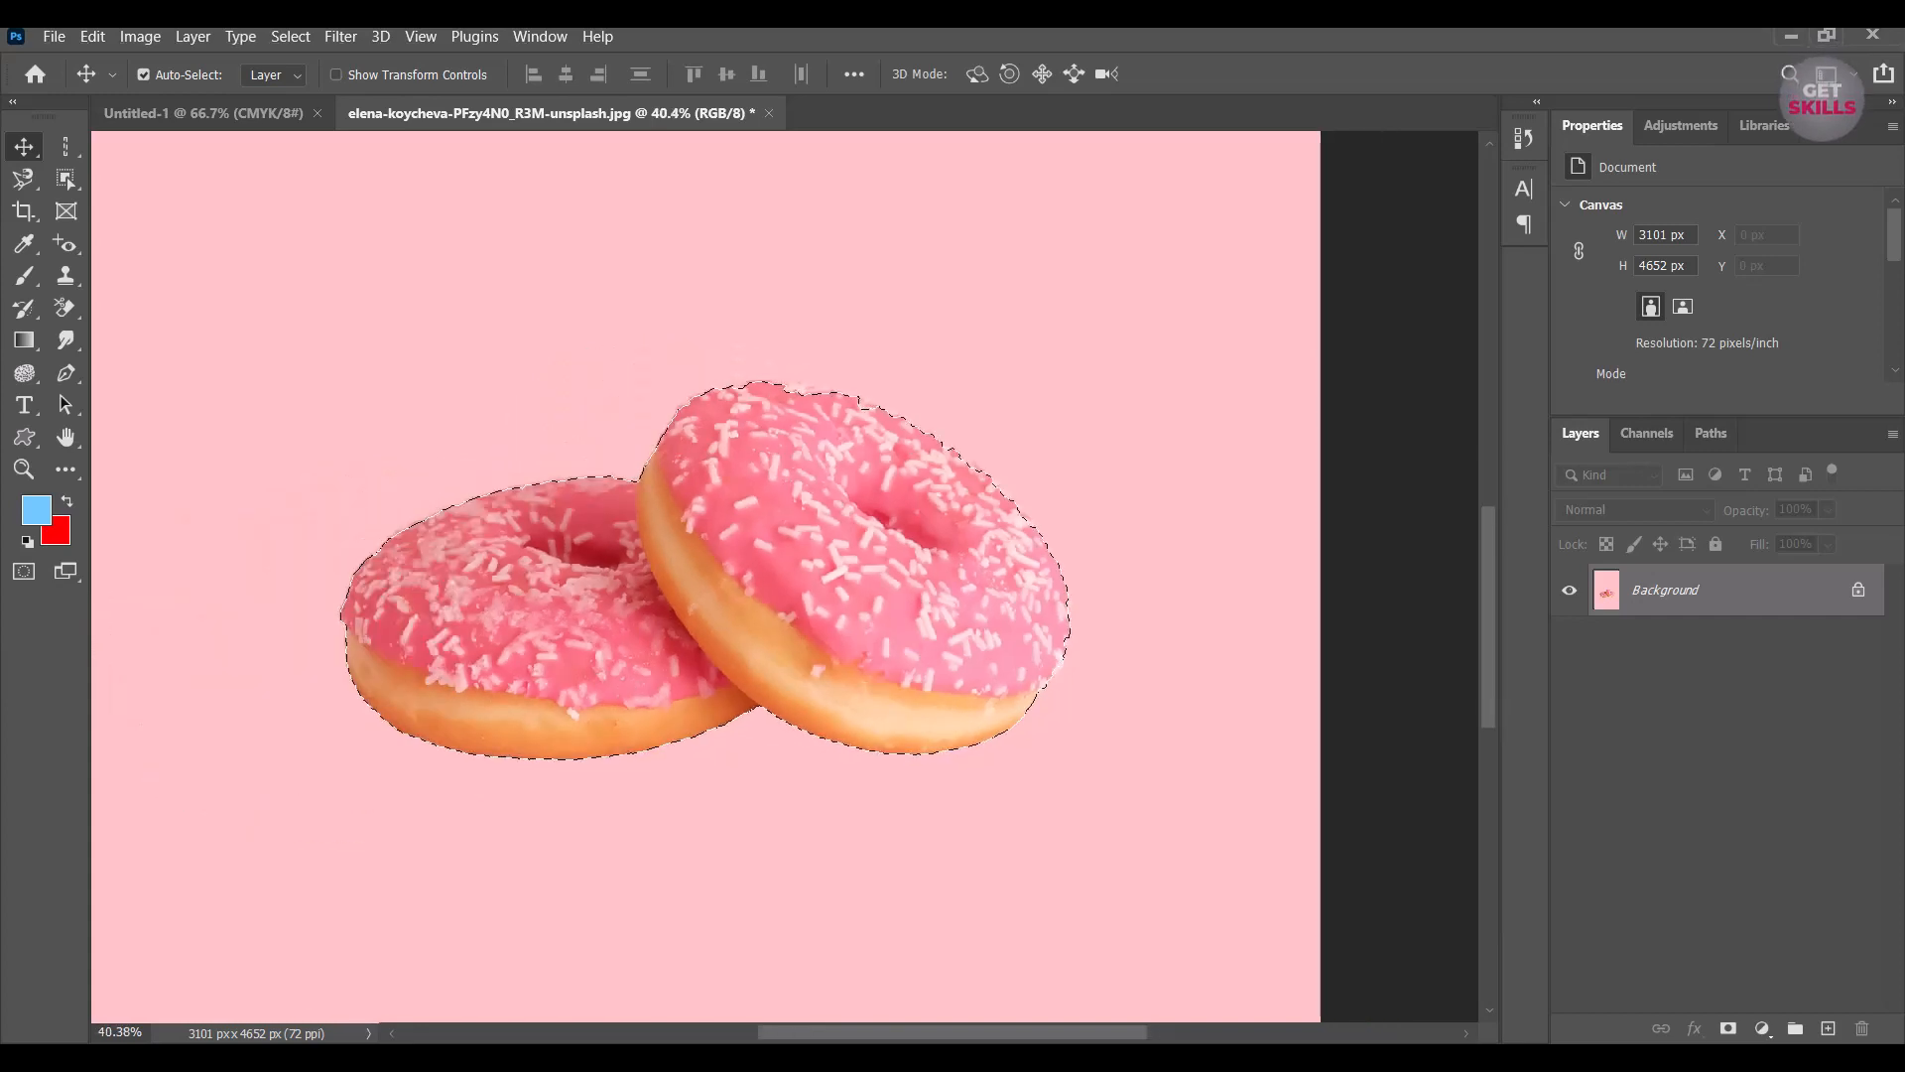
Copy the selected donuts onto a new layer and hide the Background layer.
scroll(591, 464, "up", 2)
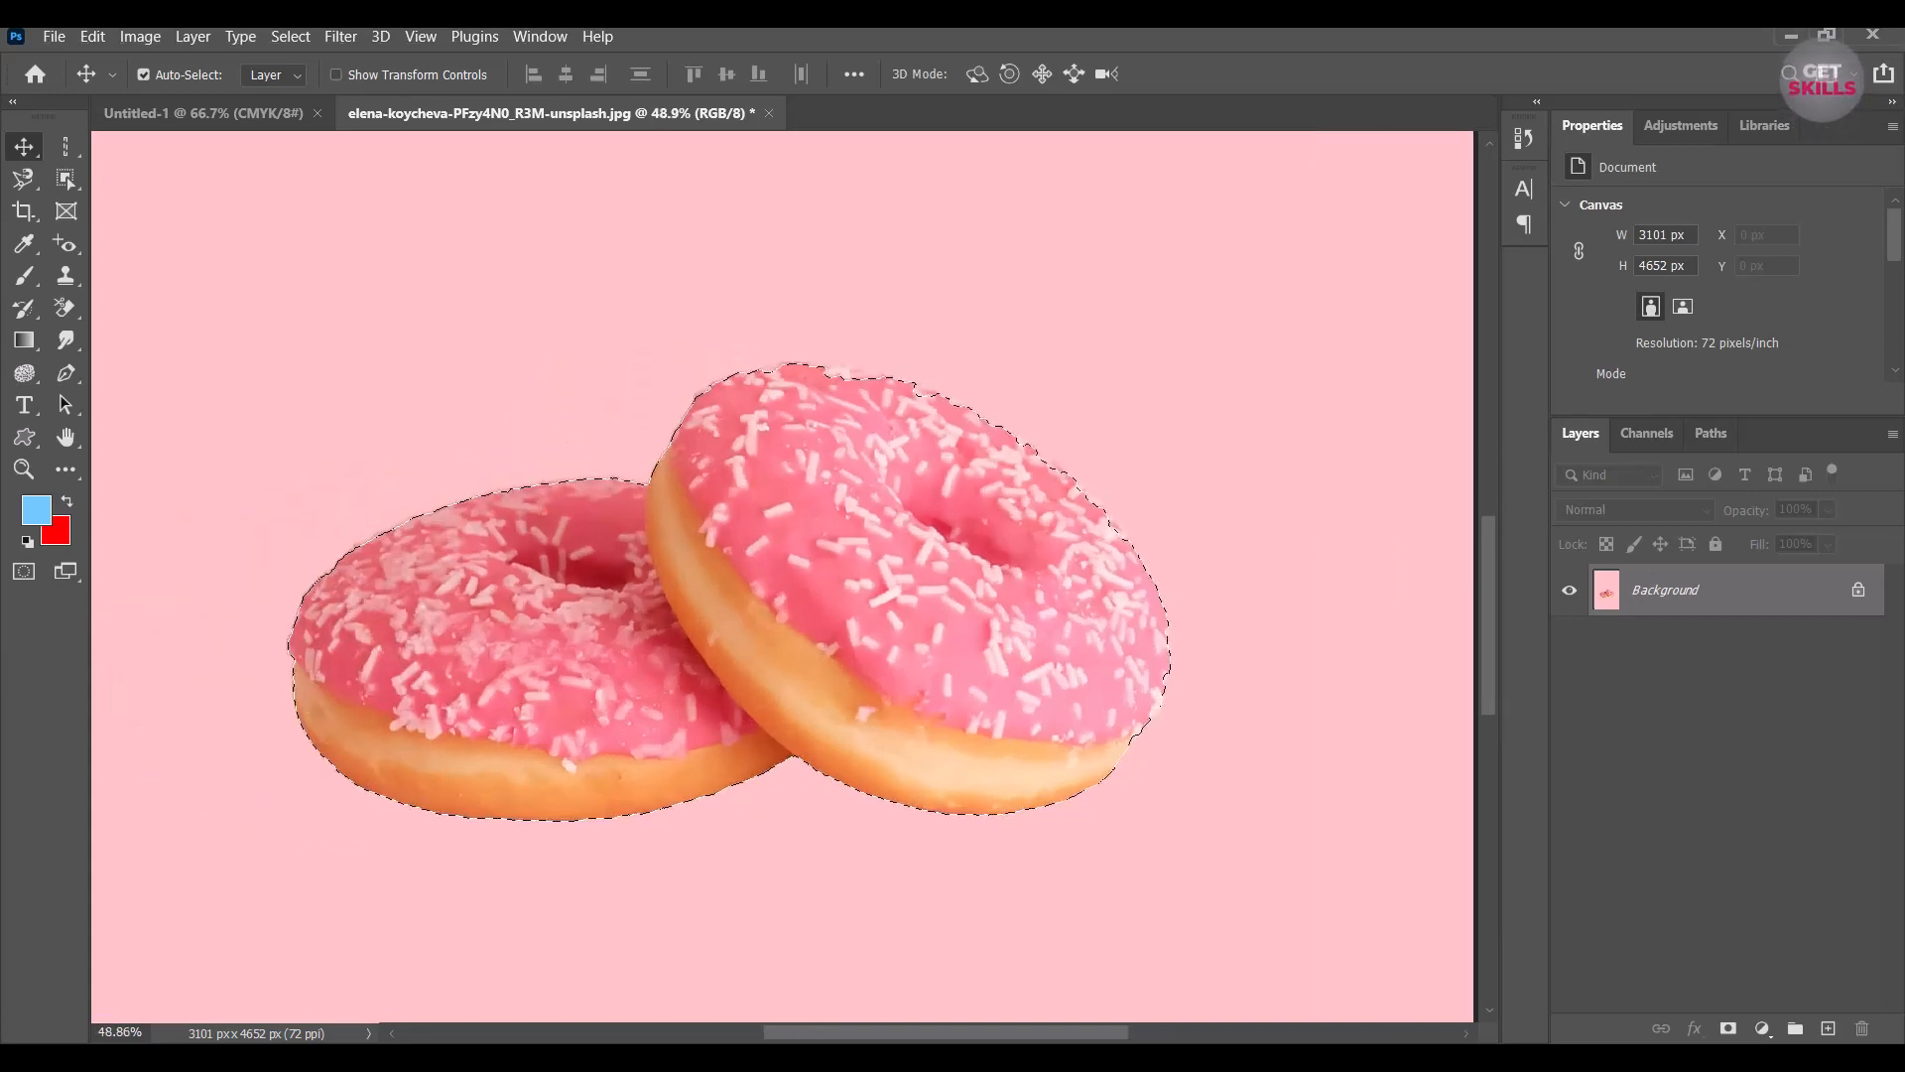
scroll(865, 526, "down", 1)
key("ctrl+j")
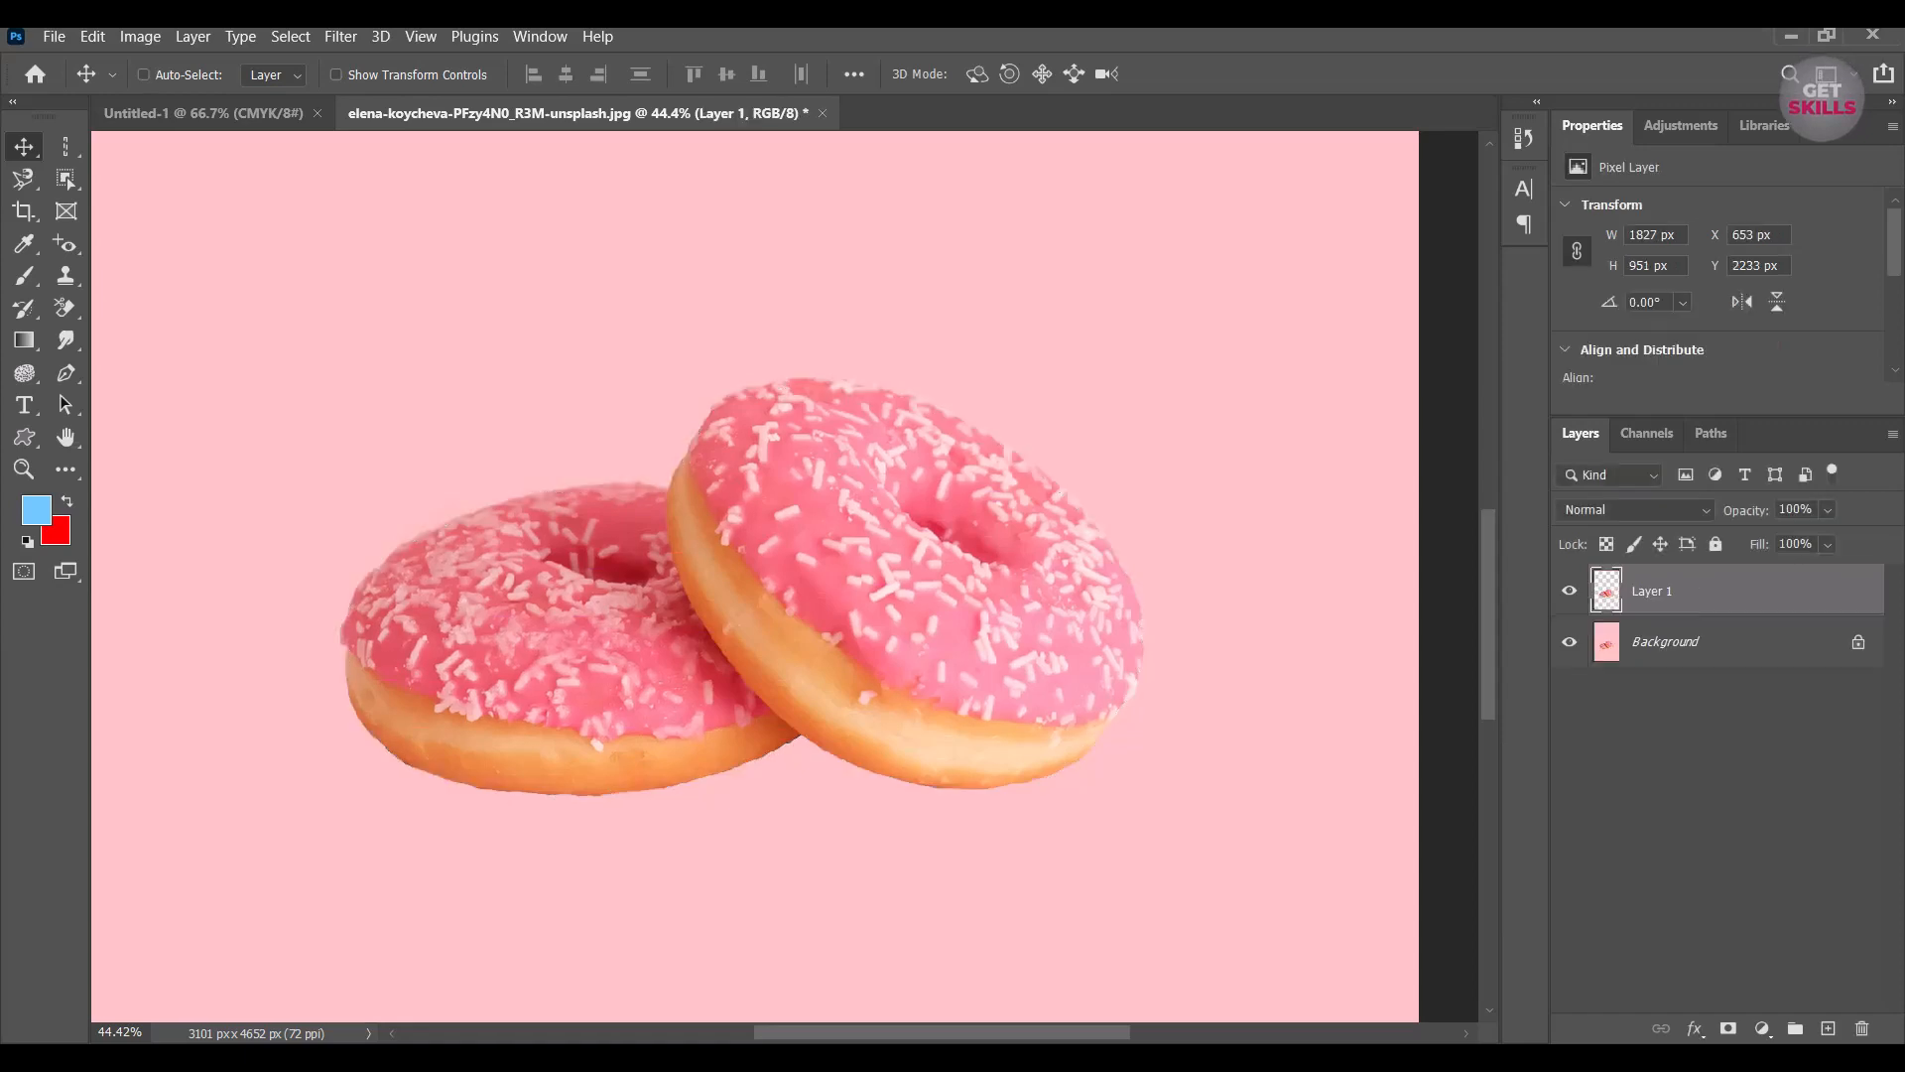
left_click(1569, 642)
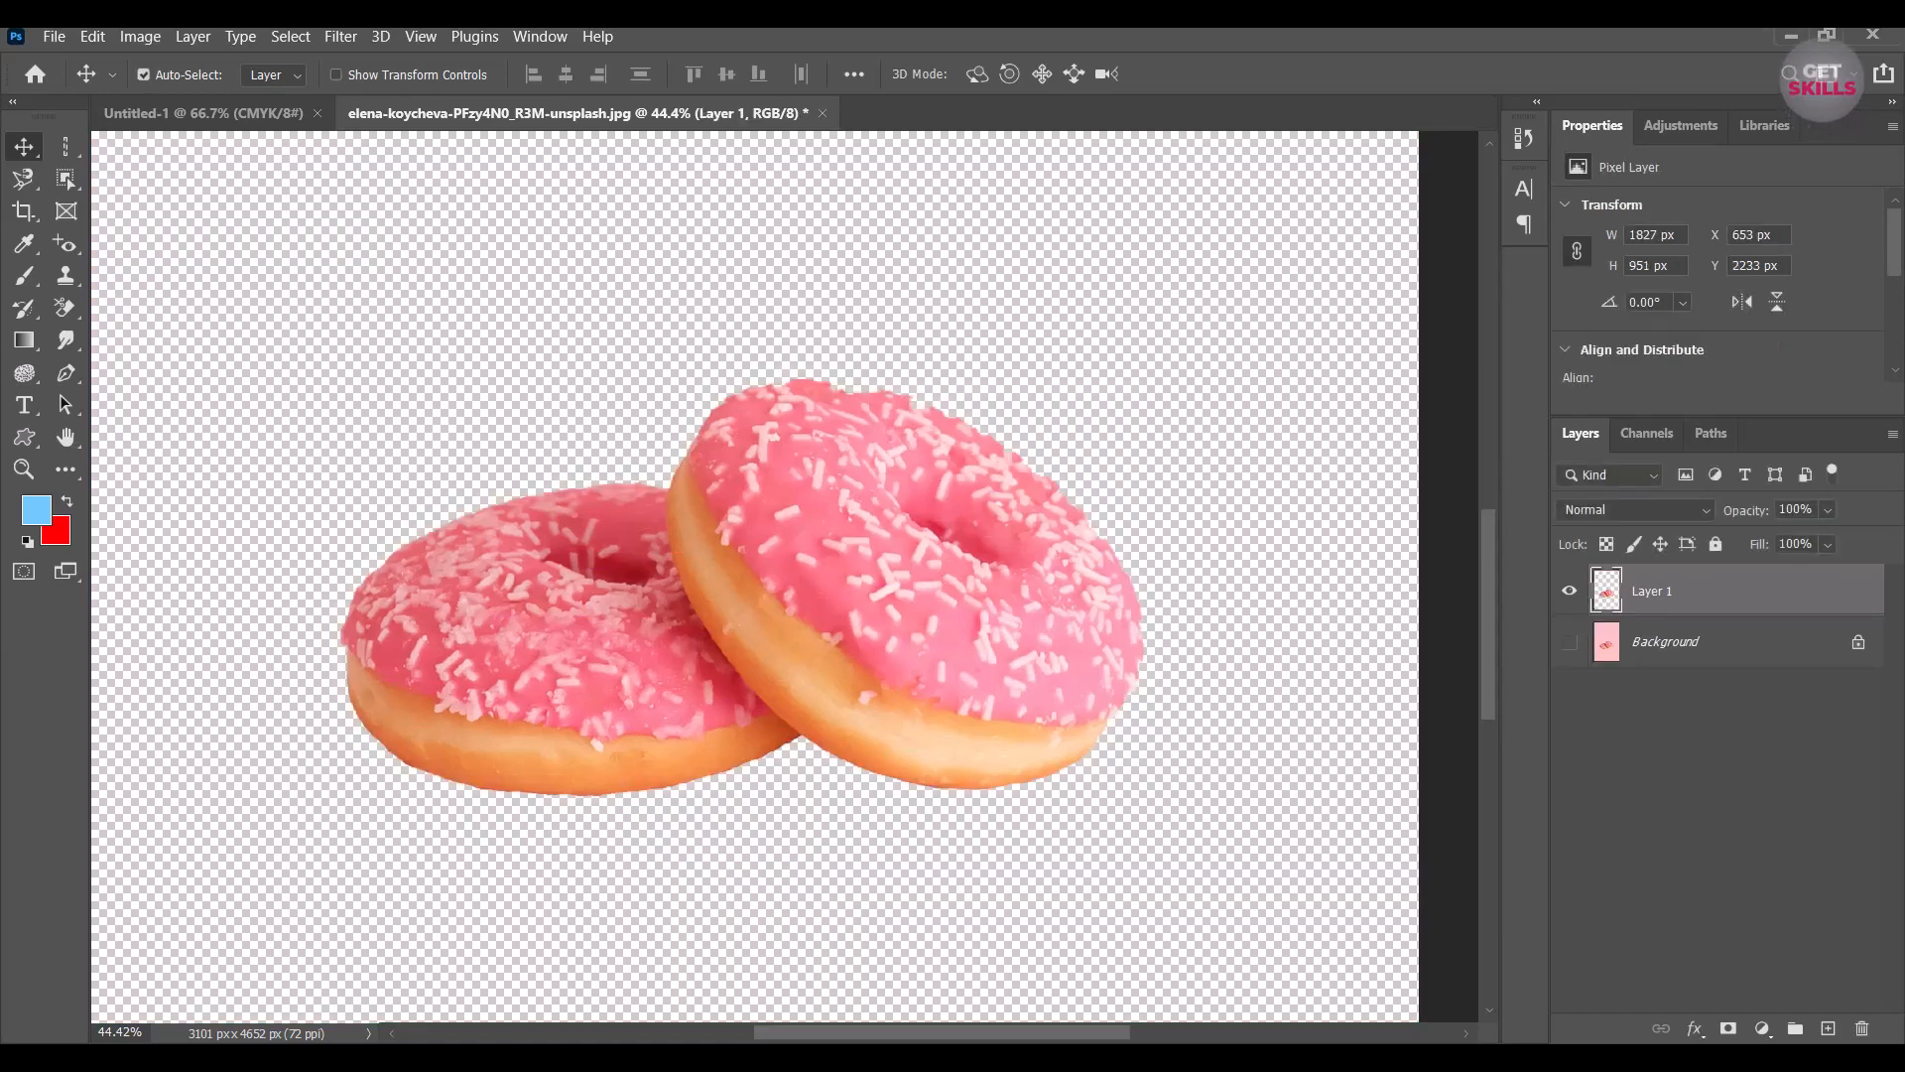
Examine the edges of the donut cutout against transparency, and show the Background layer again.
scroll(982, 420, "up", 4)
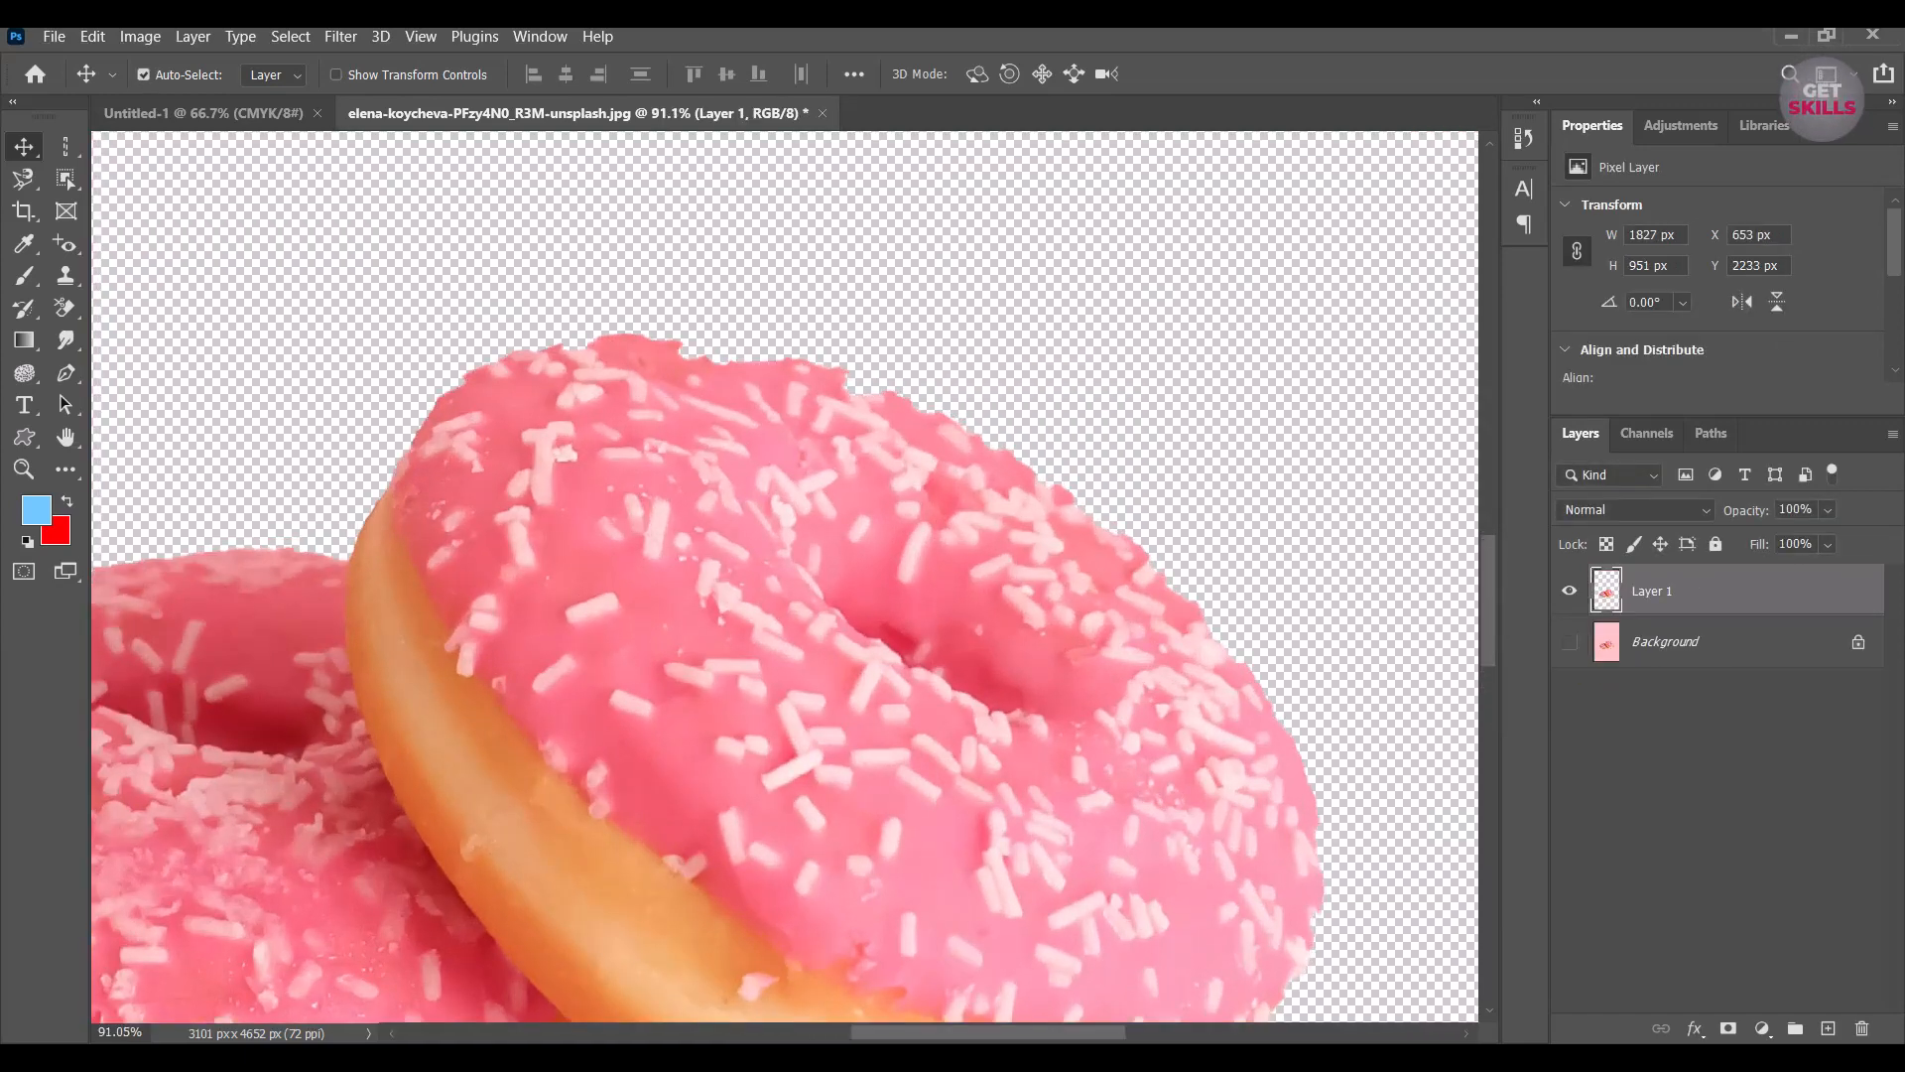
scroll(829, 378, "down", 4)
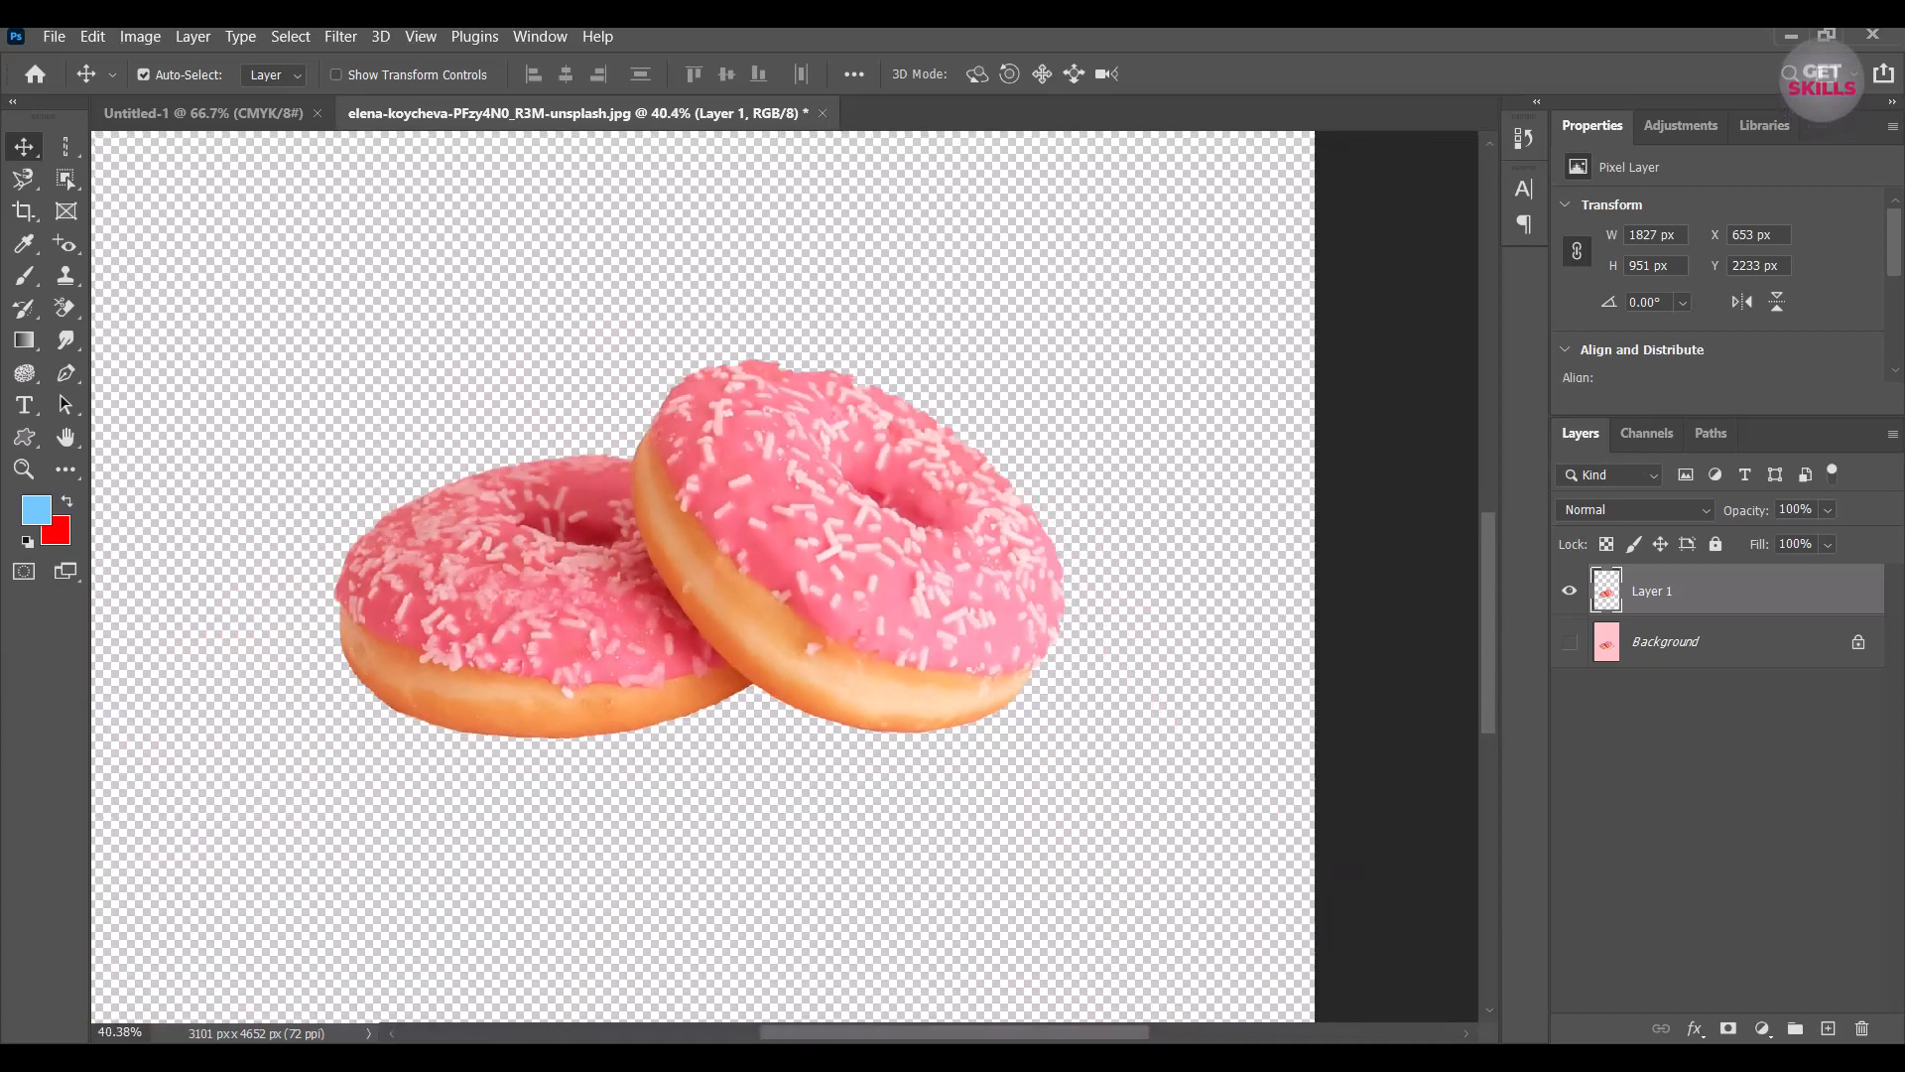
scroll(732, 395, "up", 2)
scroll(727, 394, "down", 5)
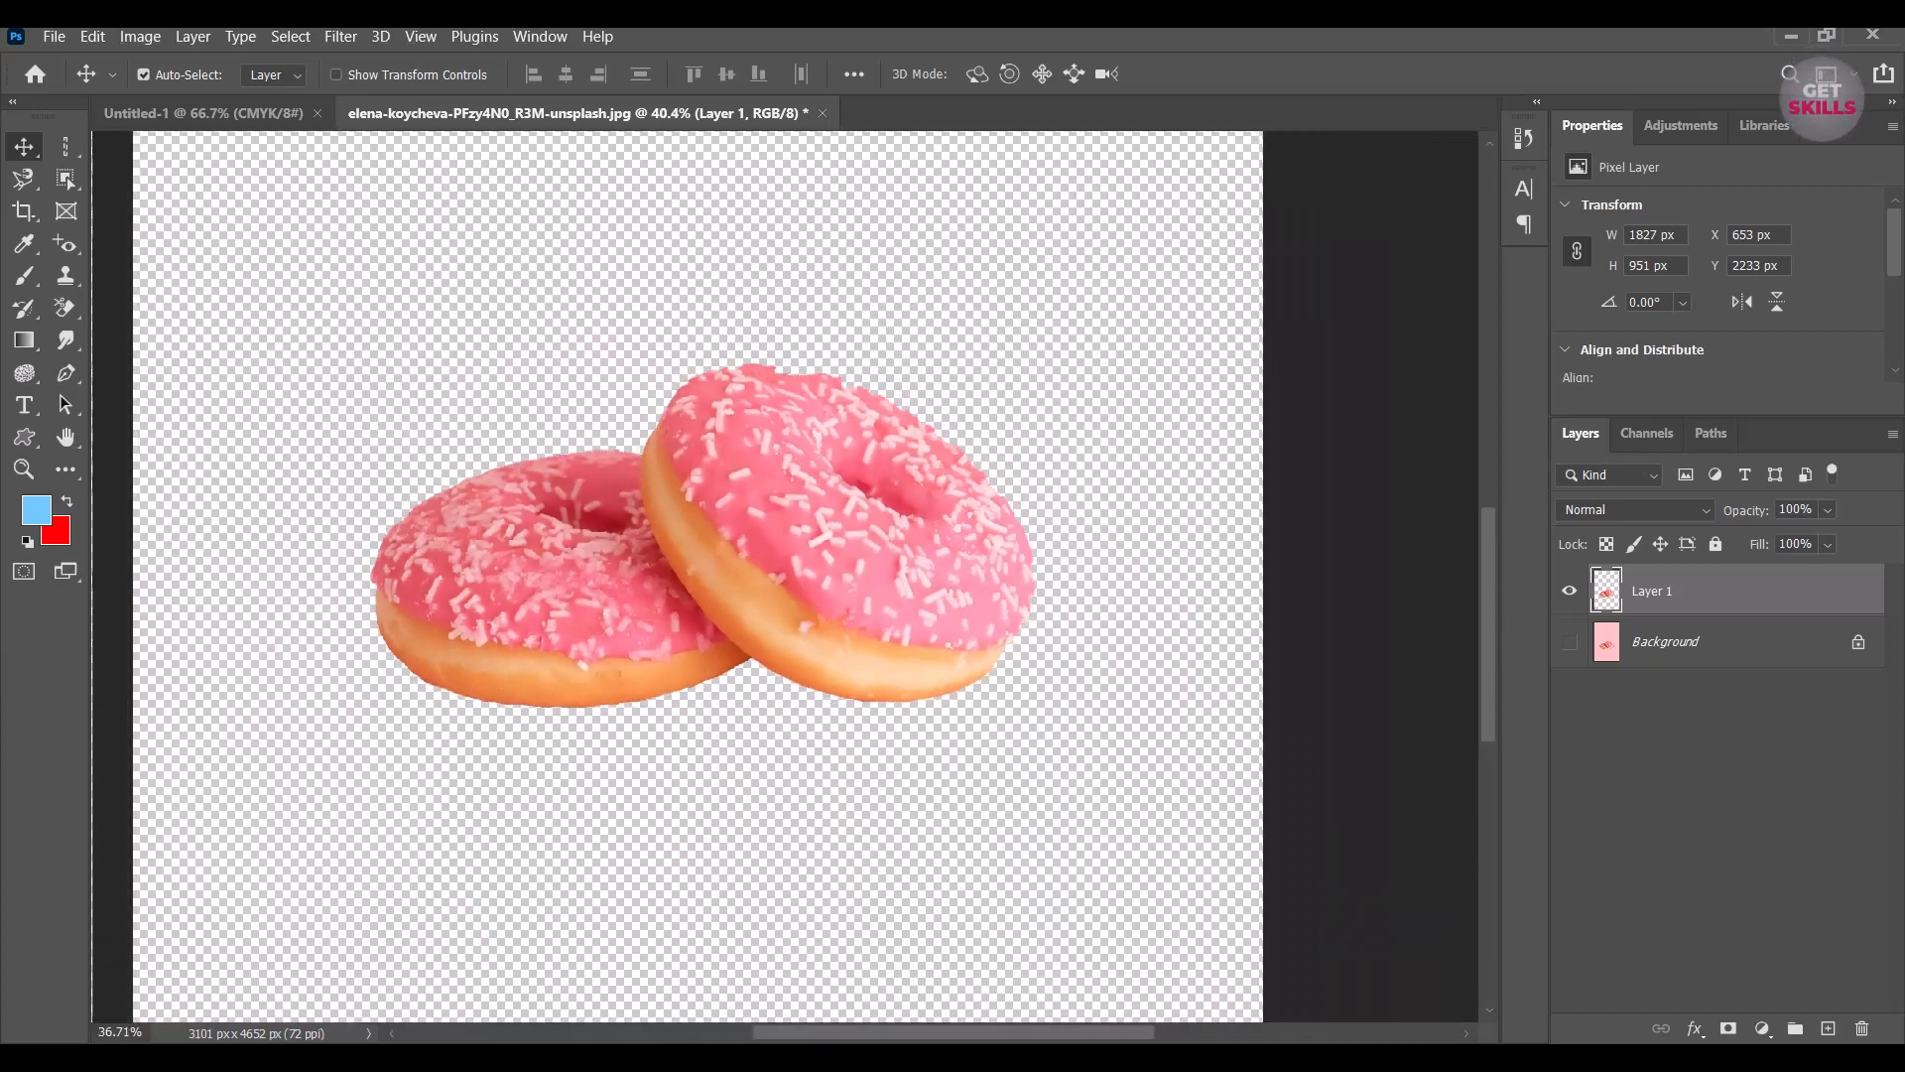
key("ctrl")
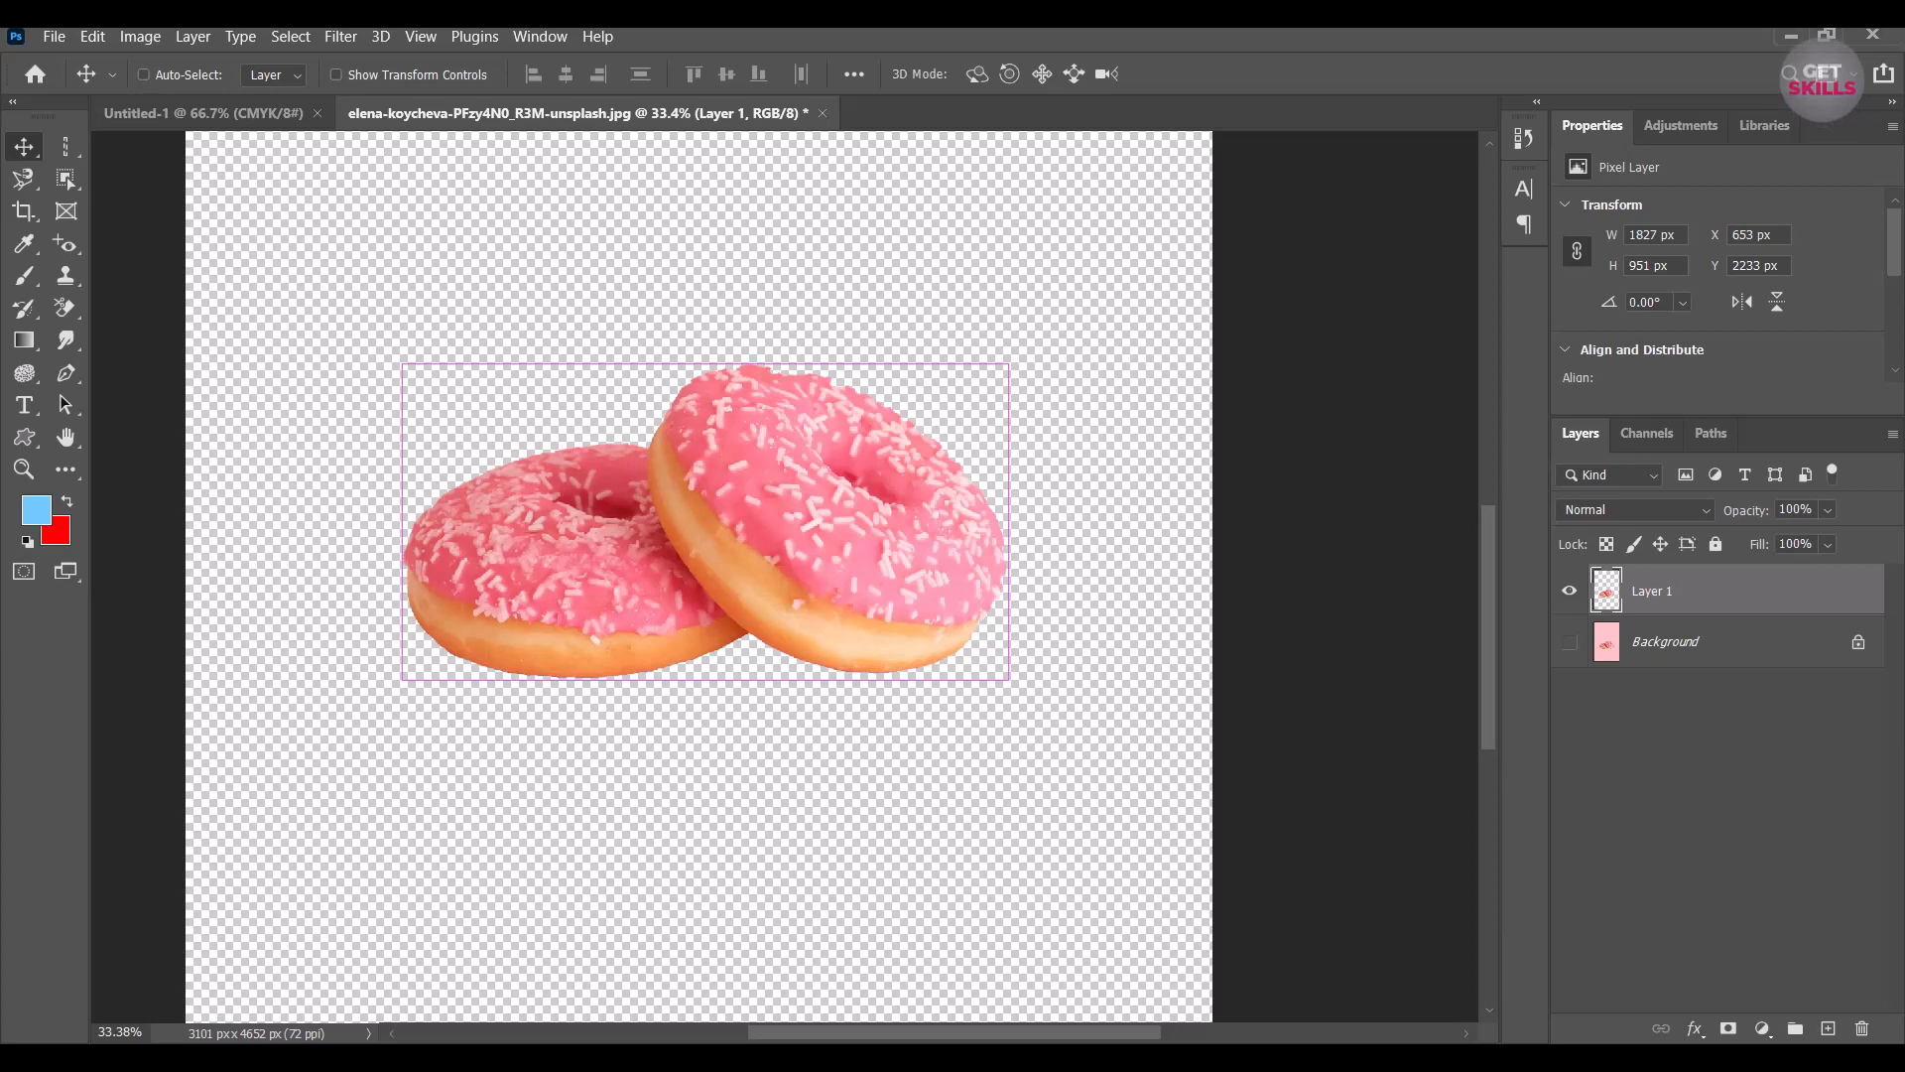
left_click(1569, 641)
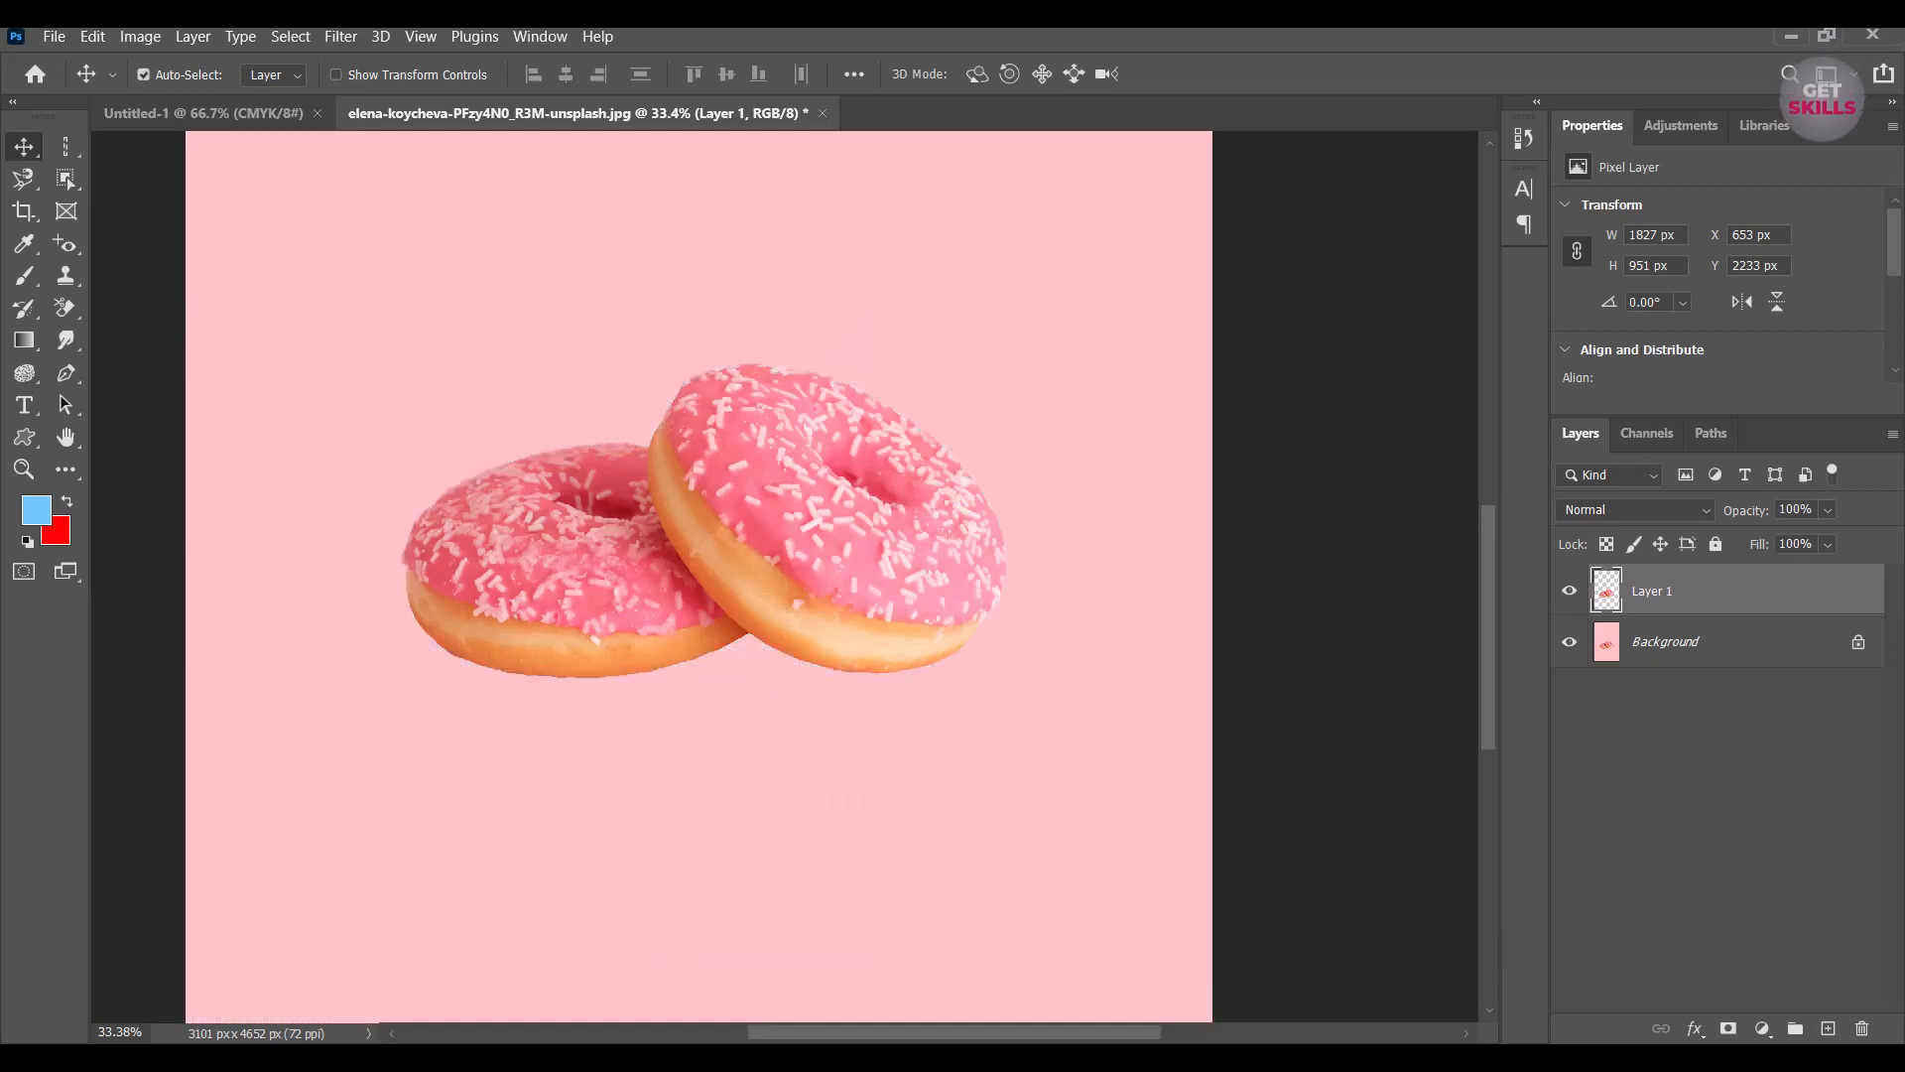
Delete the layer holding the Select Subject donut cutout, leaving only the Background layer.
scroll(691, 465, "up", 4)
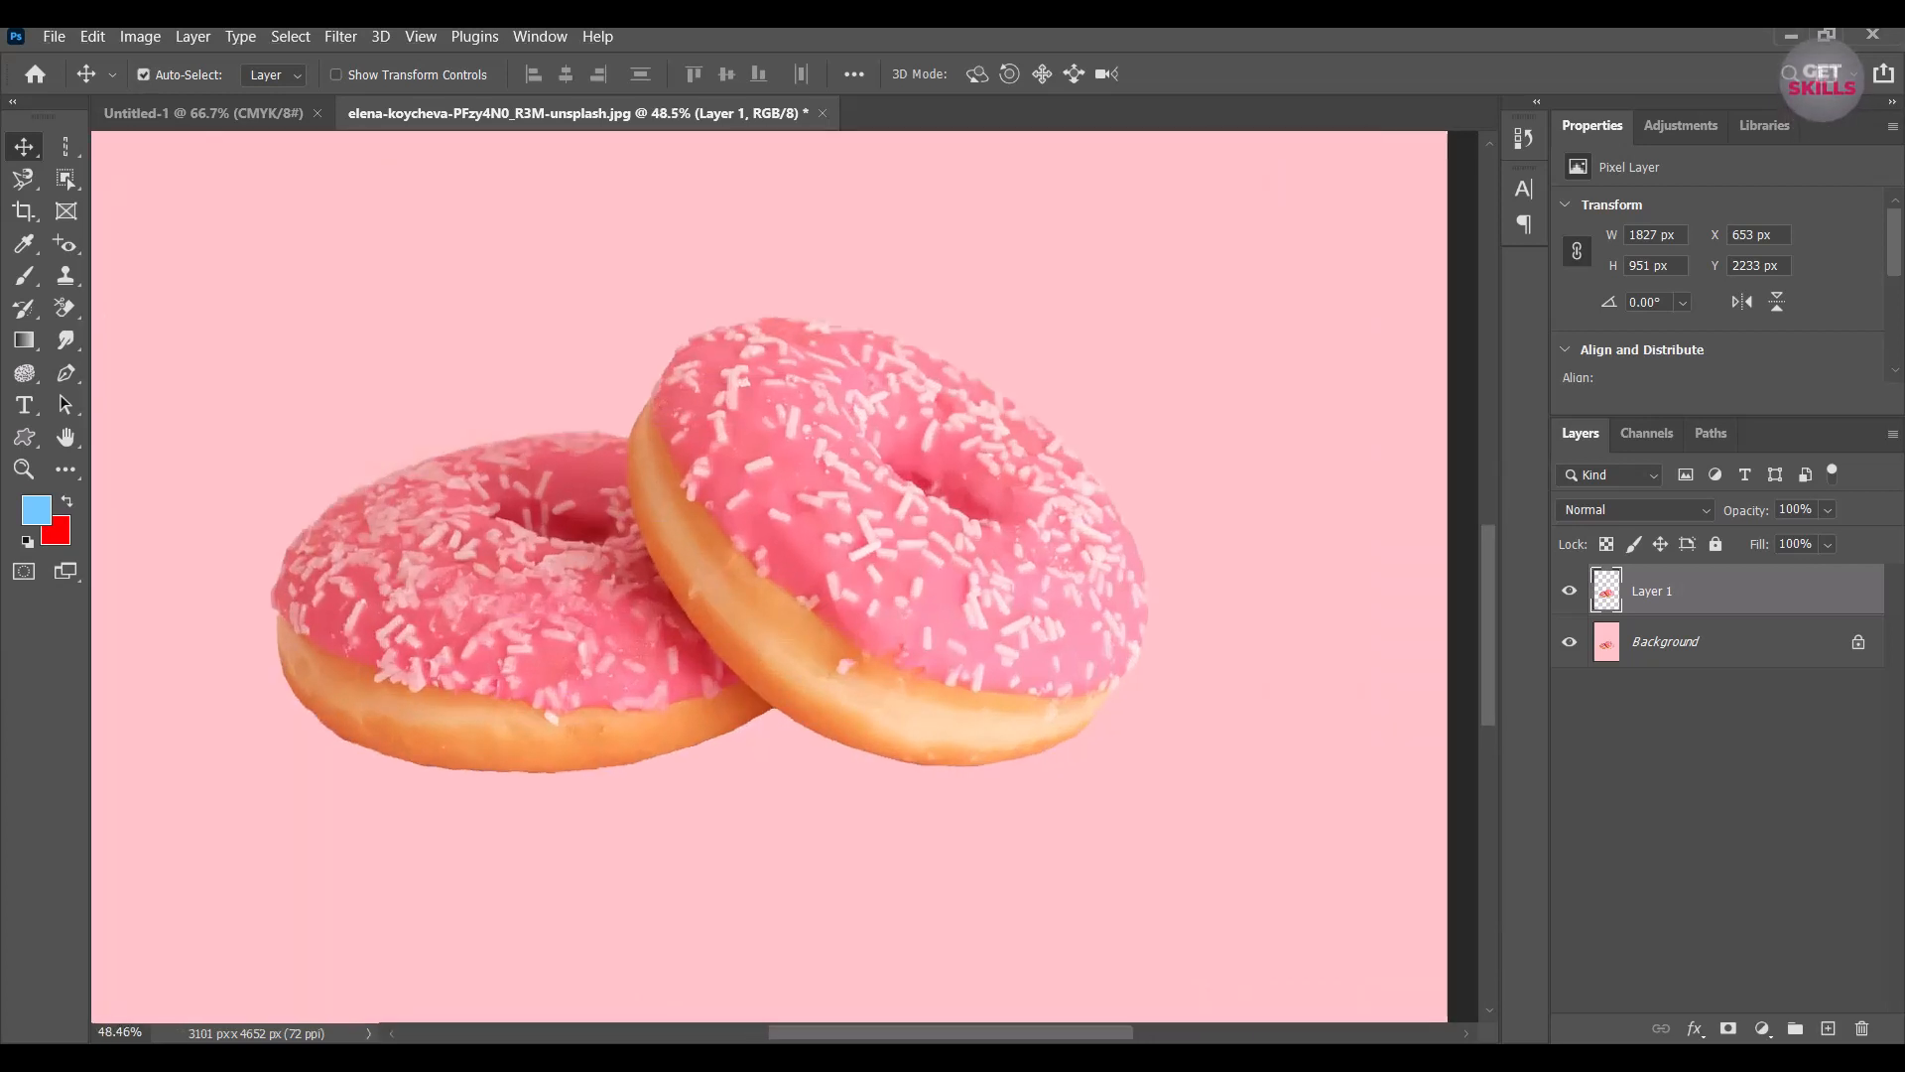
scroll(978, 526, "down", 1)
scroll(730, 409, "up", 1)
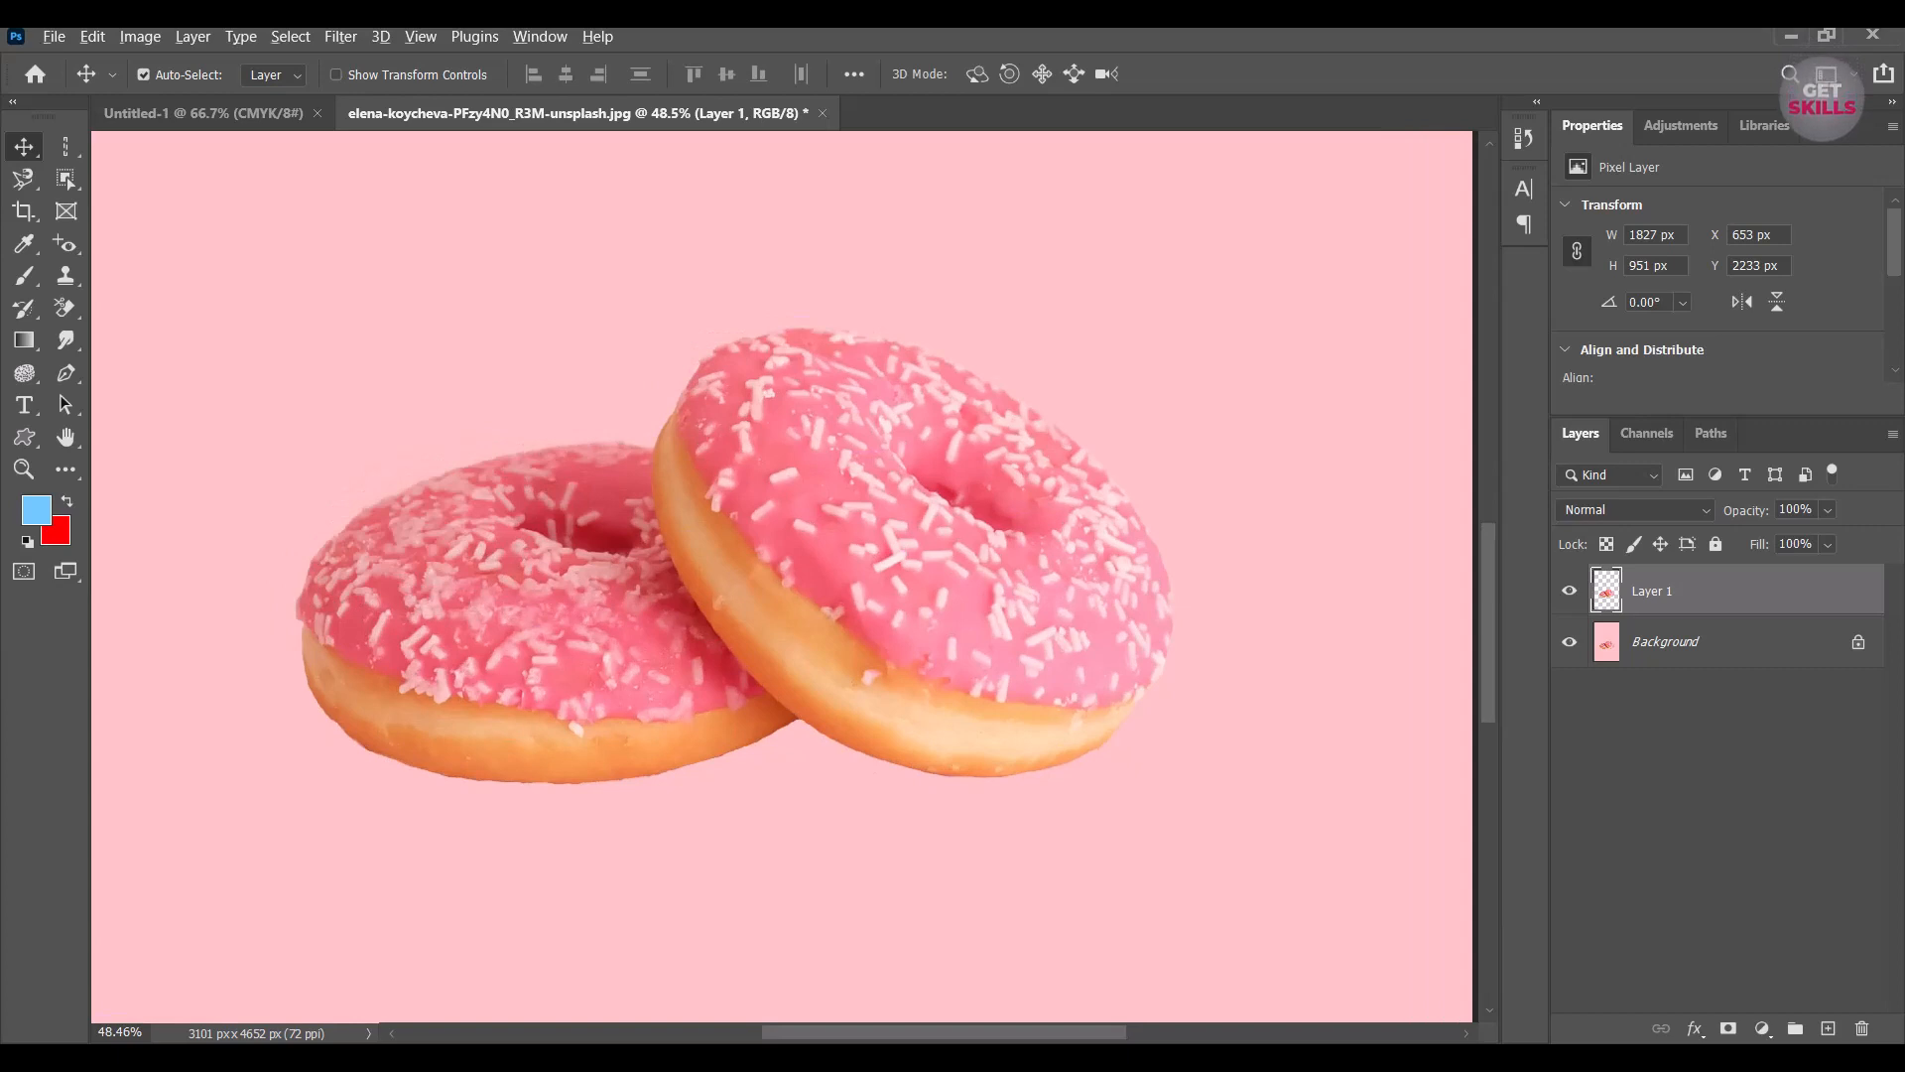
scroll(702, 417, "up", 1)
left_click_drag(1647, 592, 1862, 1028)
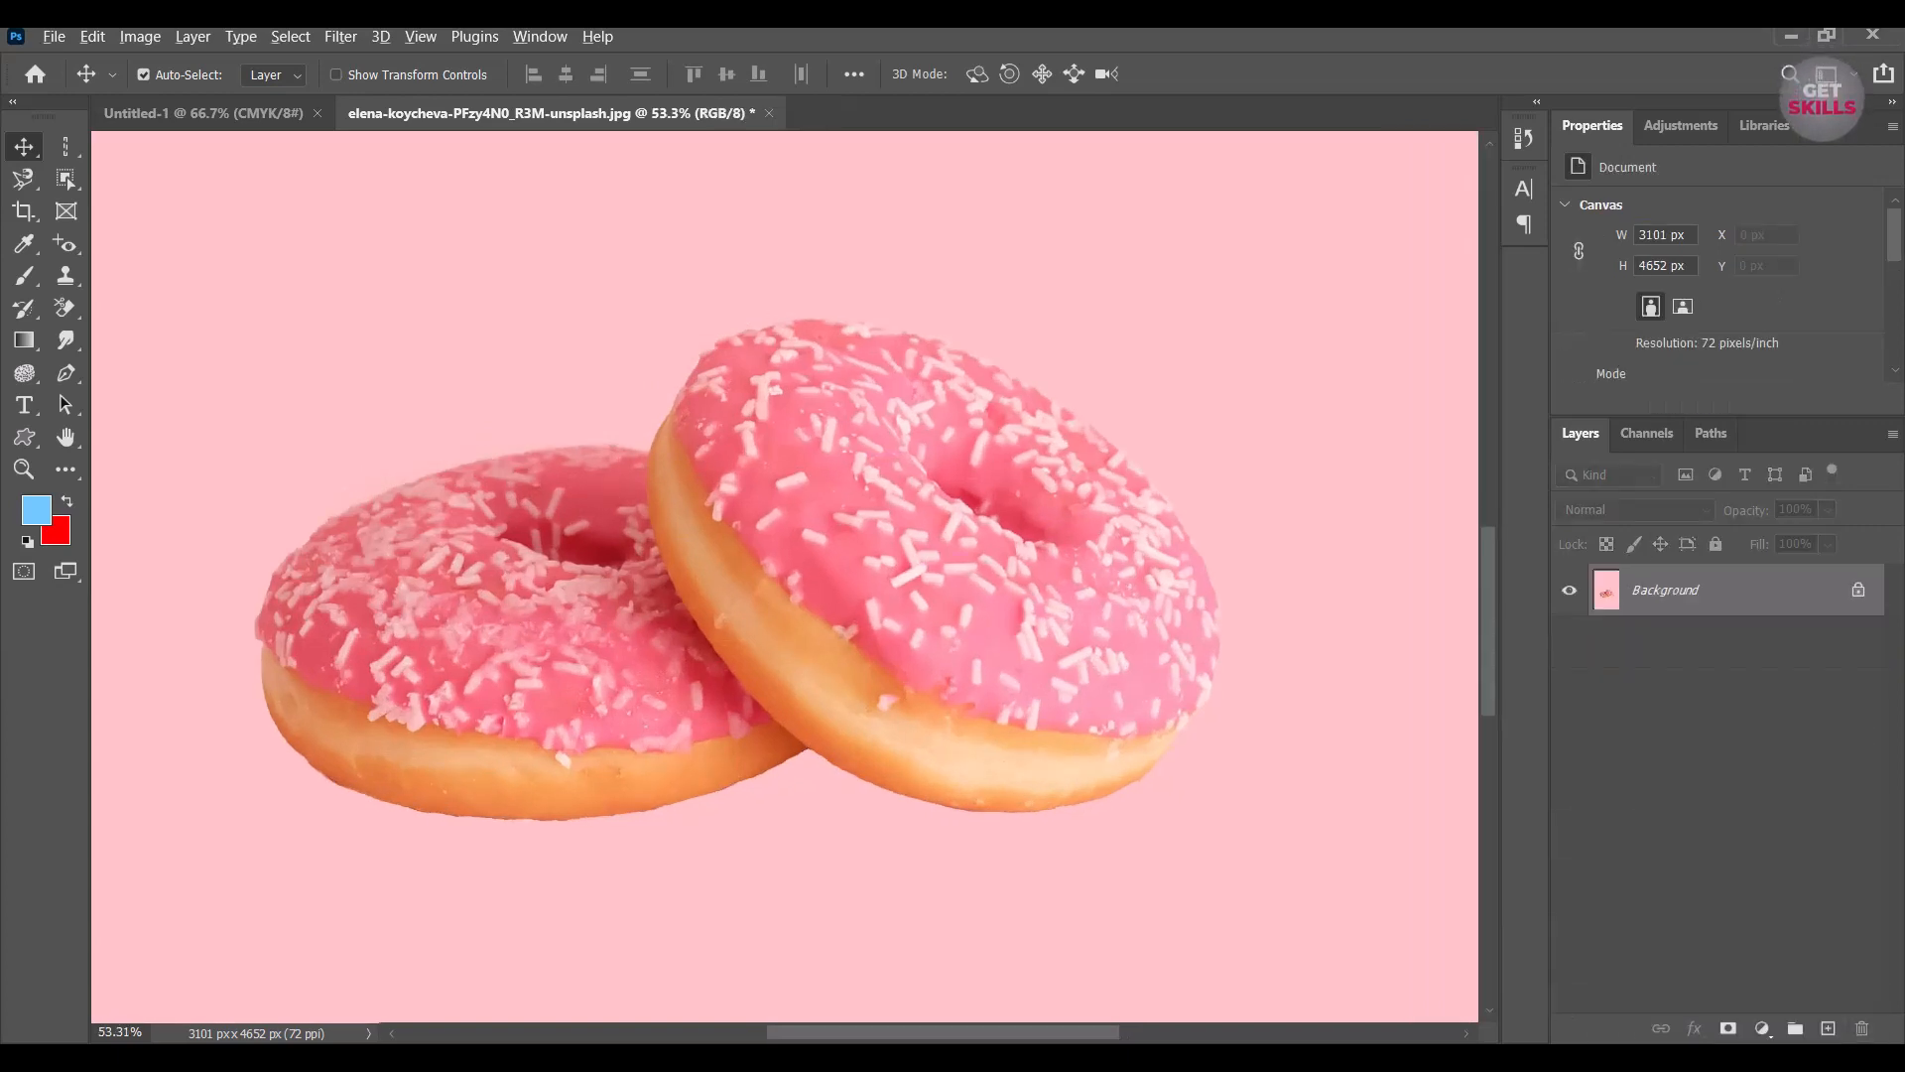
scroll(601, 395, "down", 1)
Set the Object Selection Tool to Lasso mode and select both donuts by drawing a loose outline around them.
key("w")
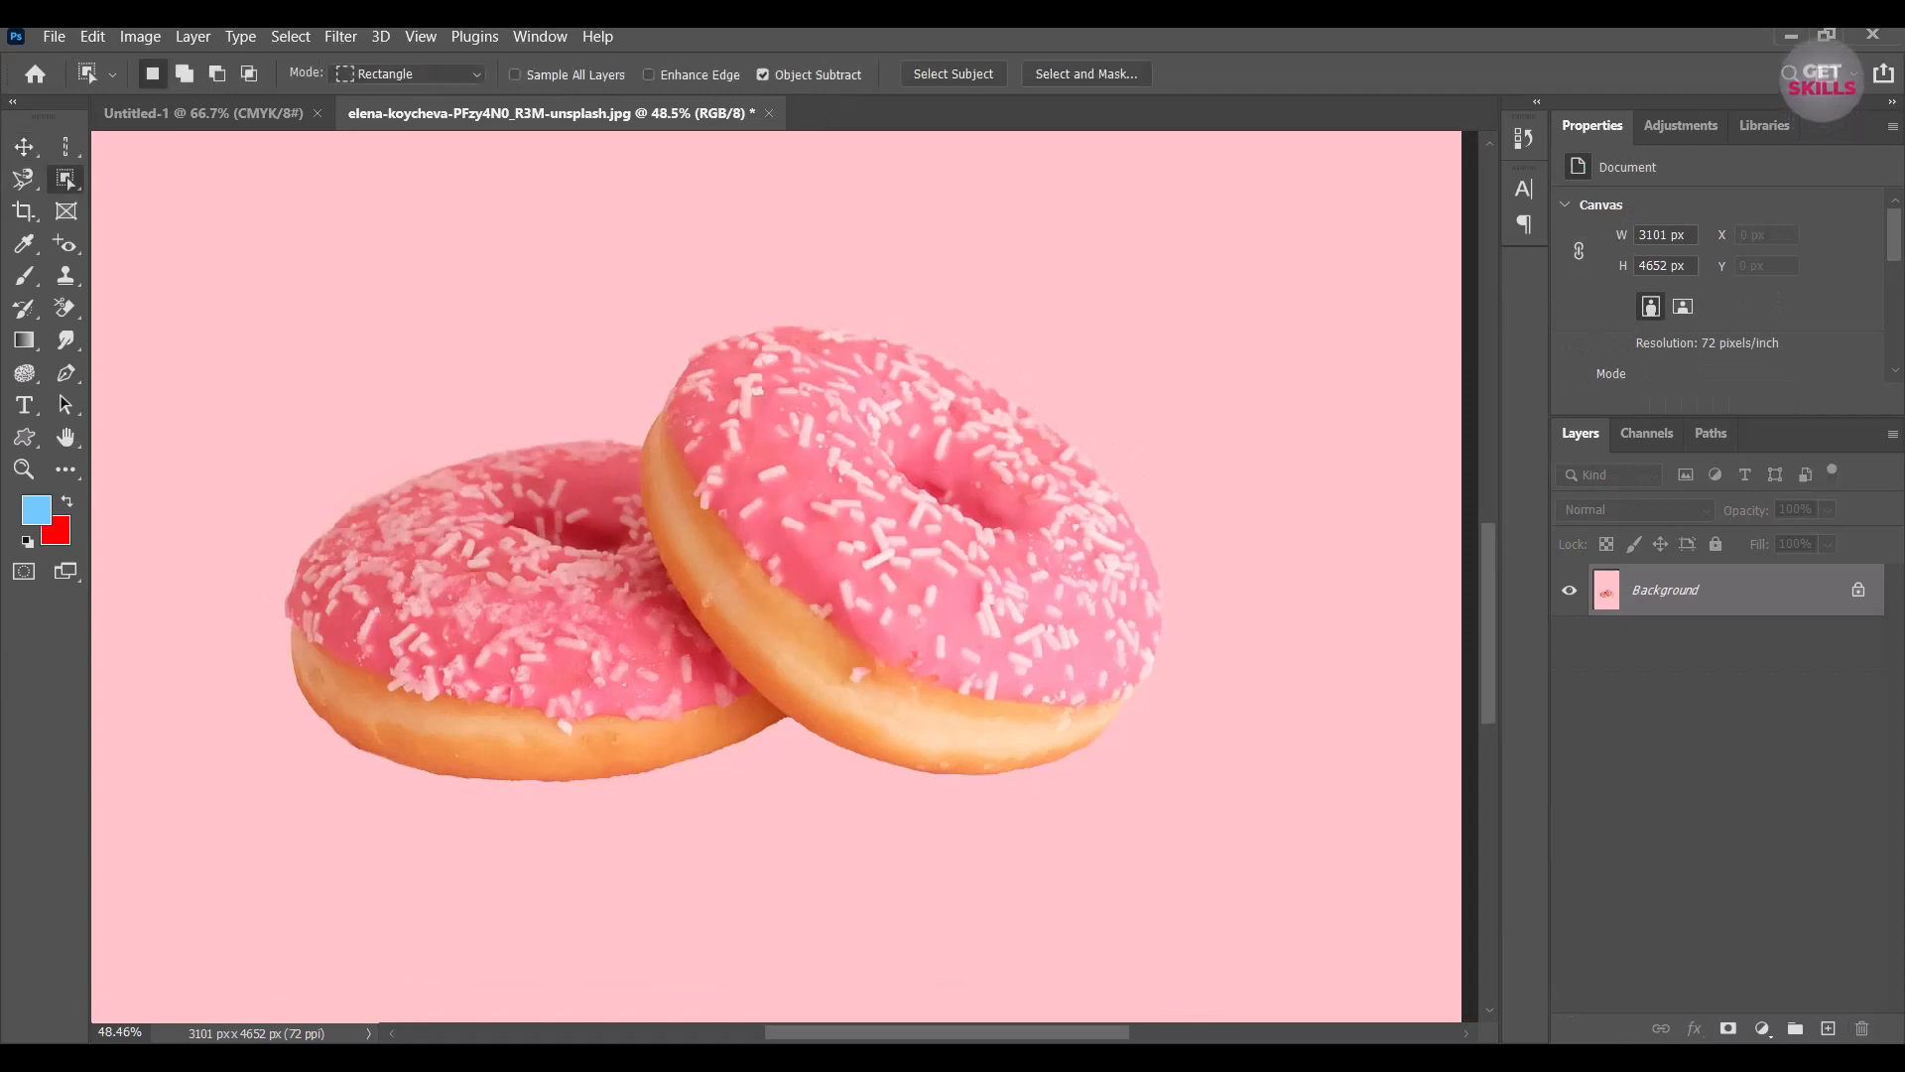
left_click(408, 74)
left_click(389, 116)
left_click_drag(645, 380, 641, 417)
mouse_move(721, 307)
left_mouse_down()
mouse_move(929, 304)
mouse_move(1057, 365)
mouse_move(1138, 466)
mouse_move(1184, 593)
left_mouse_up()
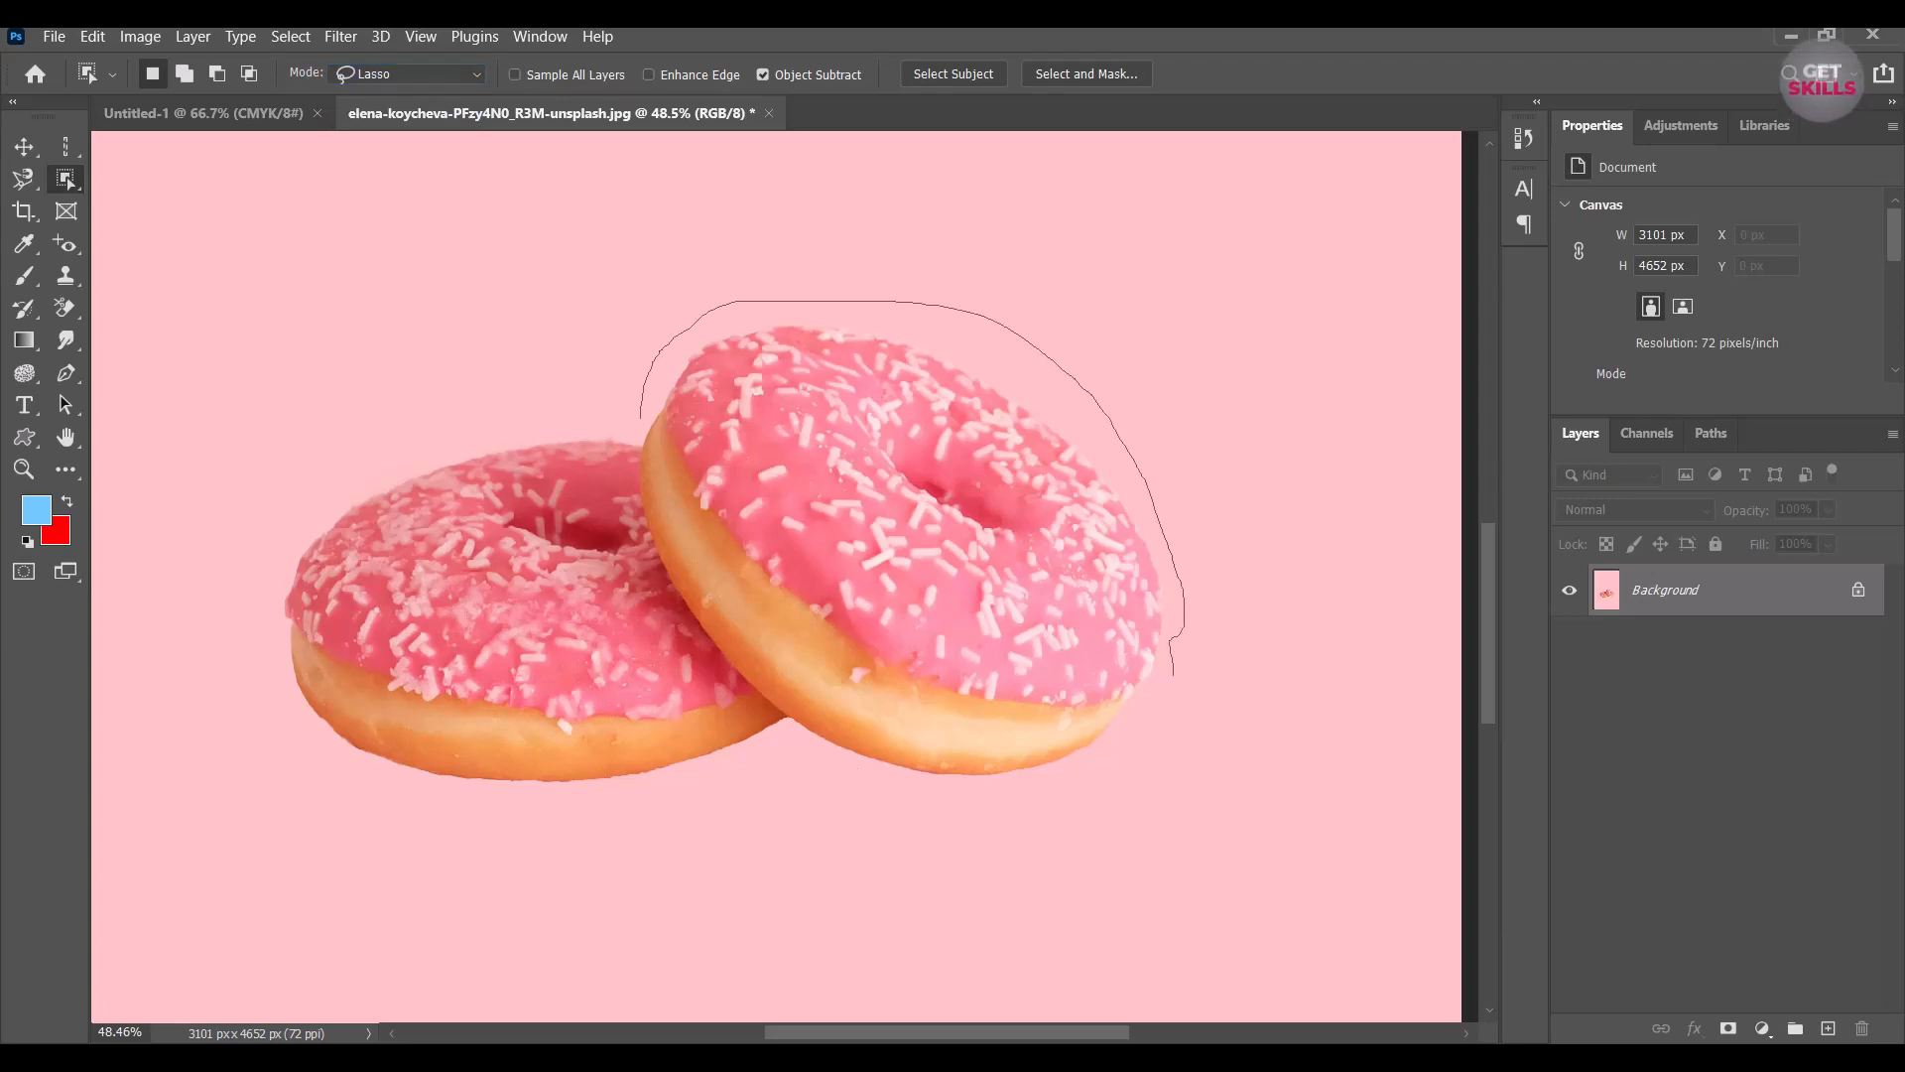
mouse_move(1174, 676)
left_mouse_down()
mouse_move(1028, 799)
mouse_move(783, 815)
mouse_move(399, 817)
mouse_move(275, 717)
mouse_move(244, 634)
mouse_move(245, 539)
mouse_move(351, 456)
mouse_move(625, 425)
left_mouse_up()
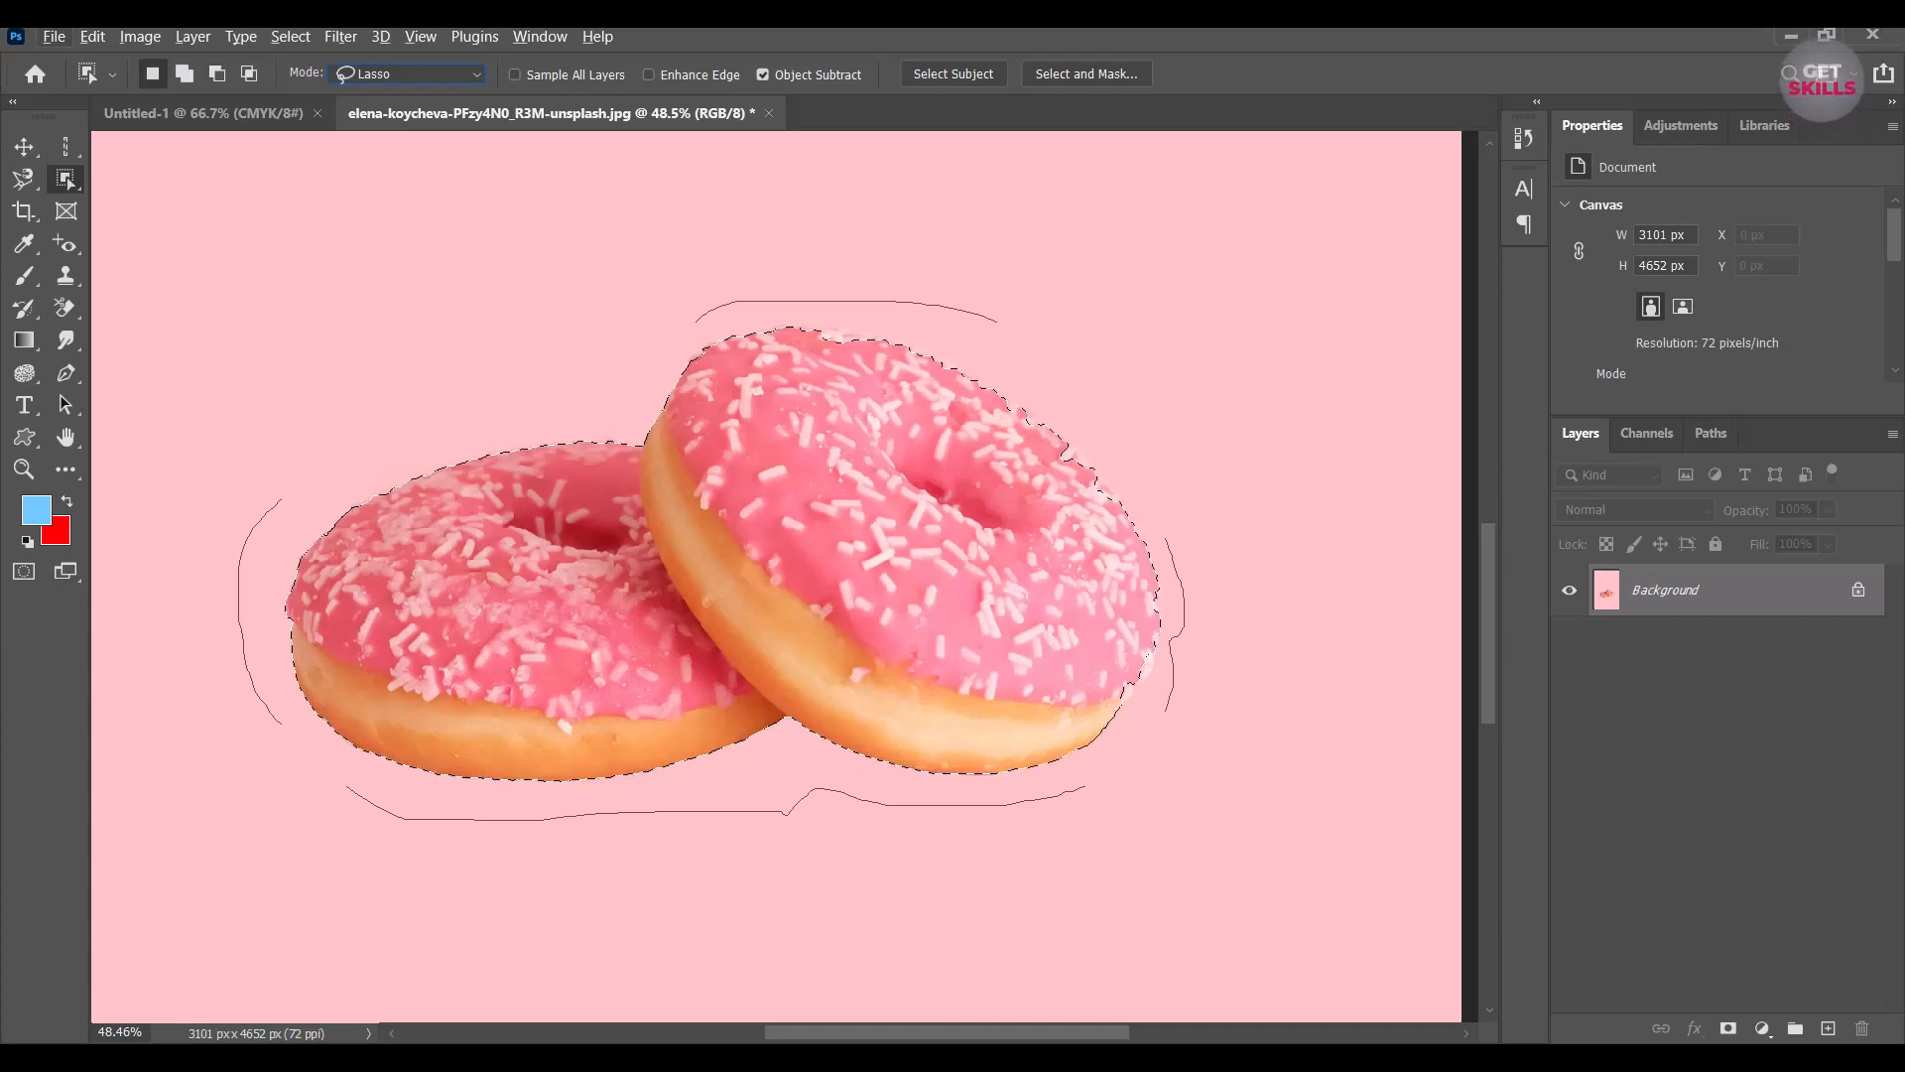
Copy the lasso-selected donuts onto a new layer and toggle the Background layer's visibility to check the cutout.
key("ctrl+j")
left_click(1569, 642)
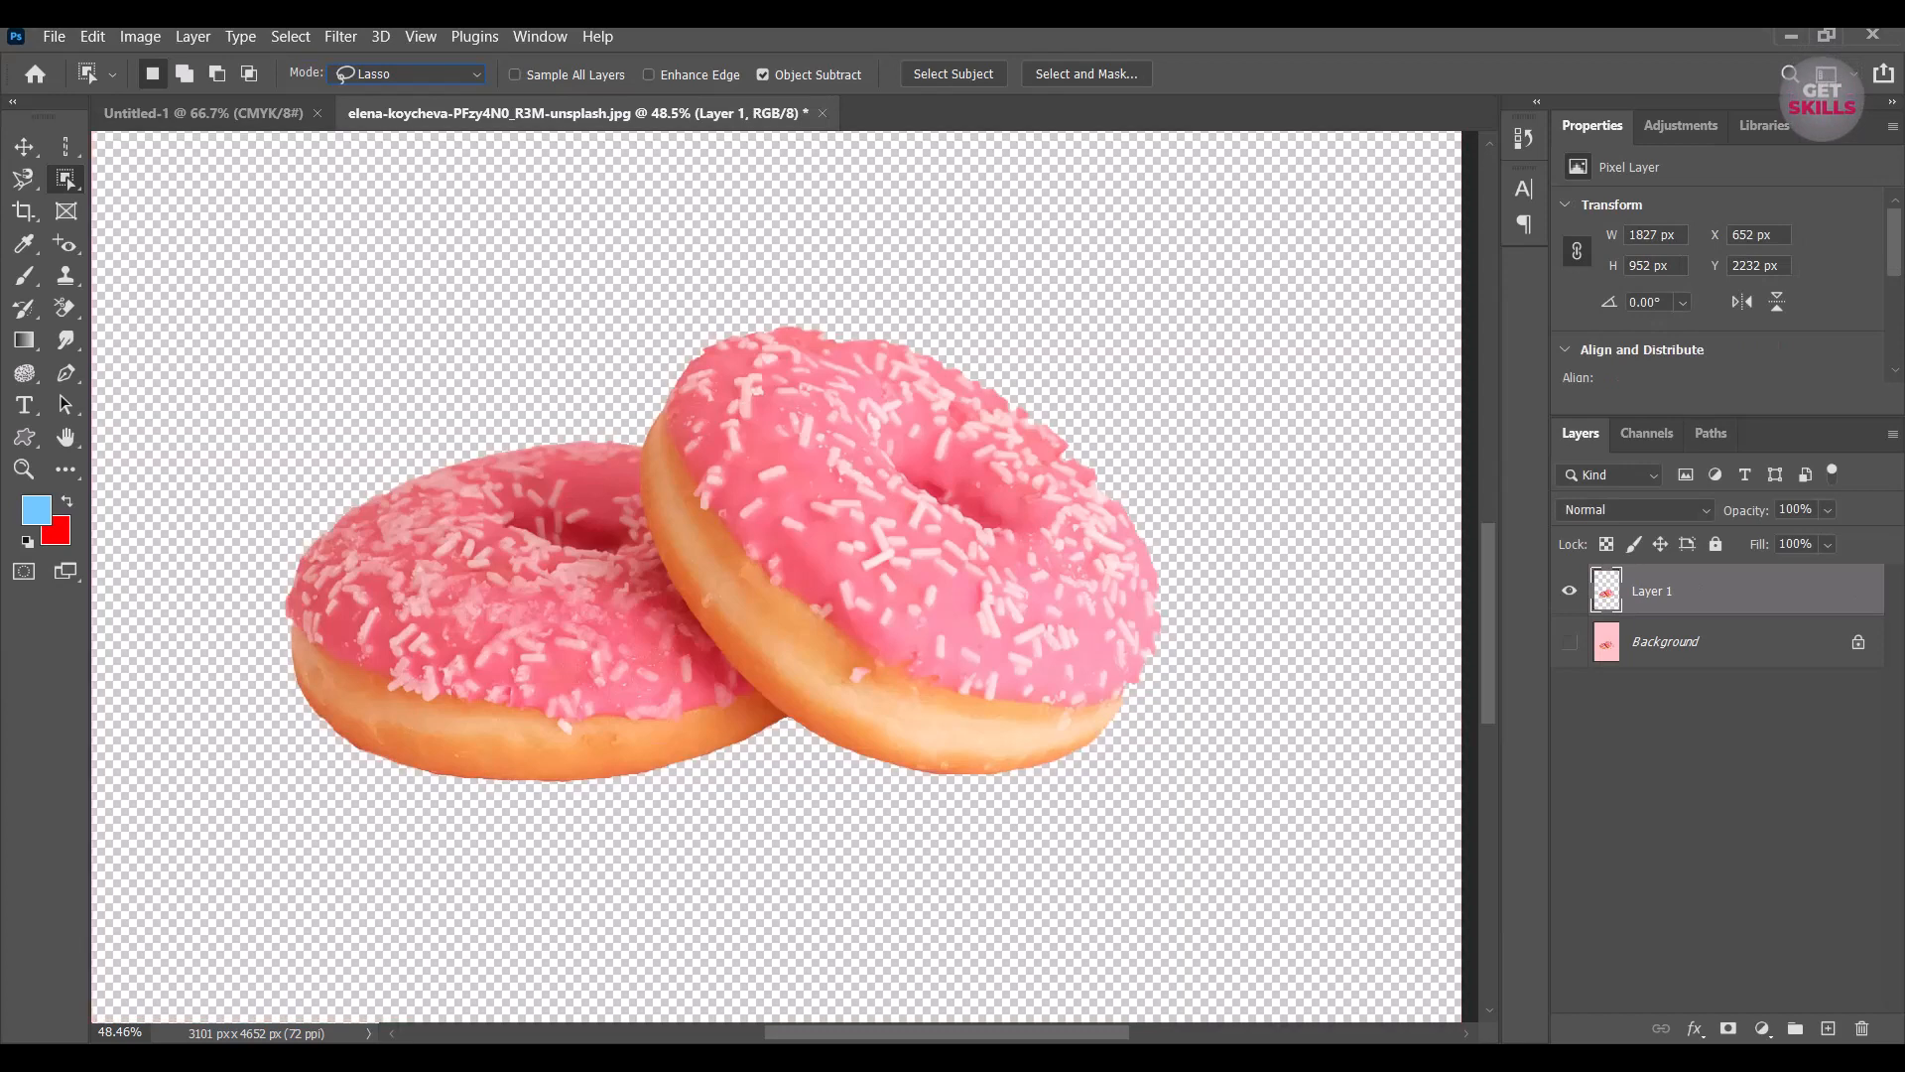
left_click(1568, 641)
left_click(1569, 641)
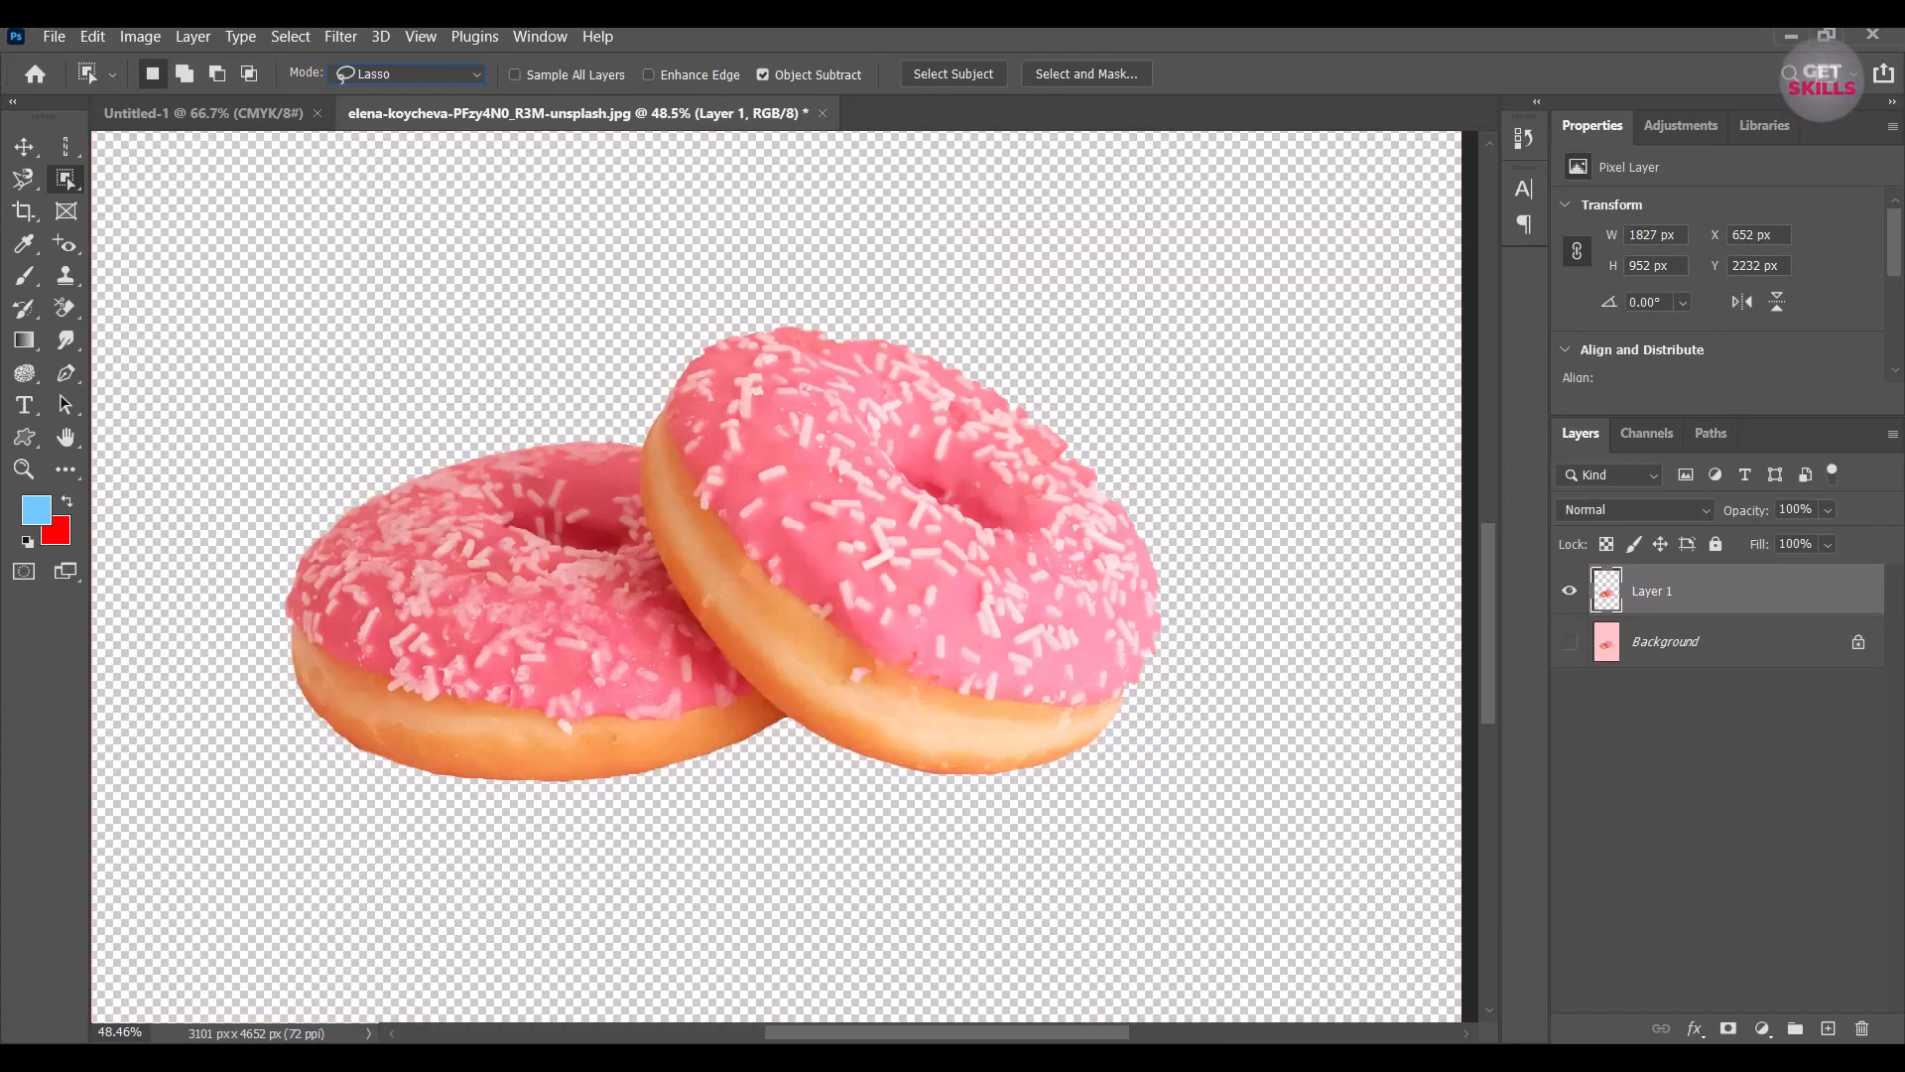
left_click(1569, 641)
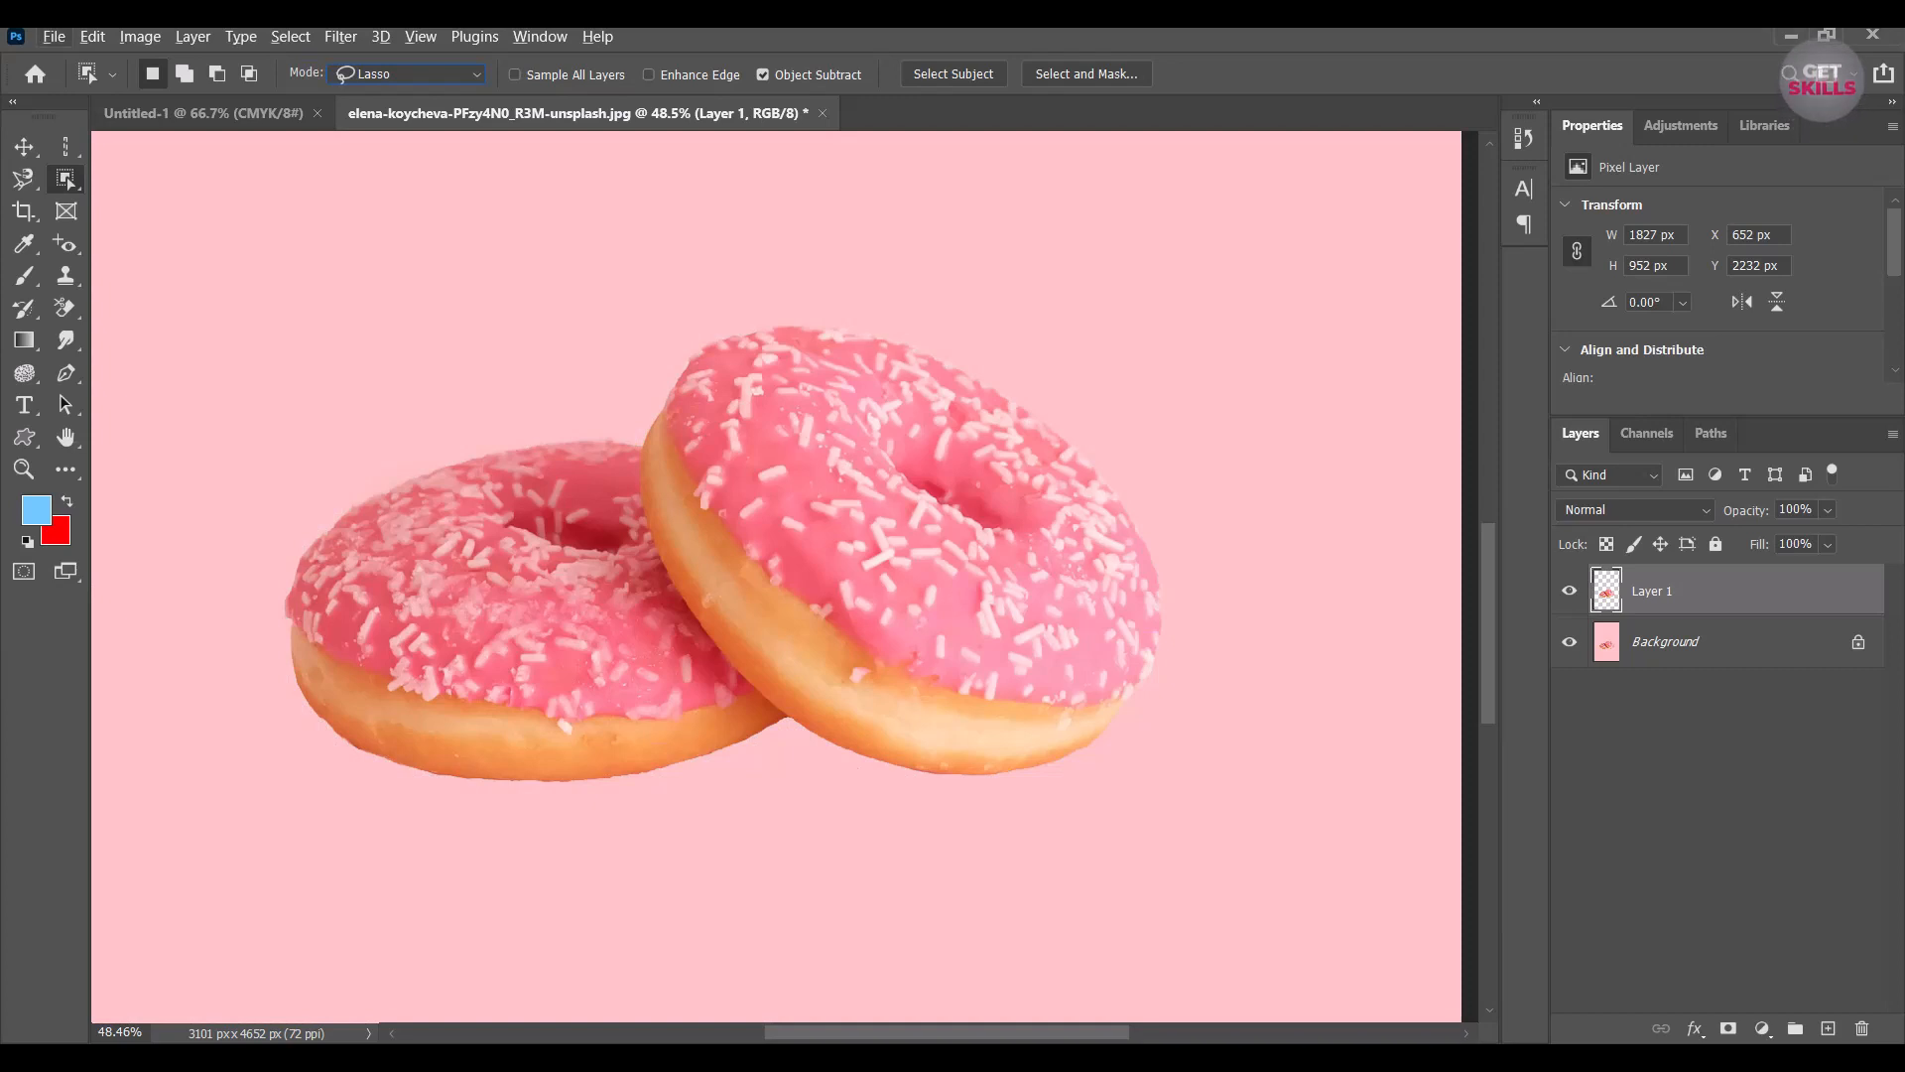
Switch to the Move Tool and delete the layer holding the lasso-based donut cutout.
left_click(24, 147)
scroll(603, 337, "down", 4)
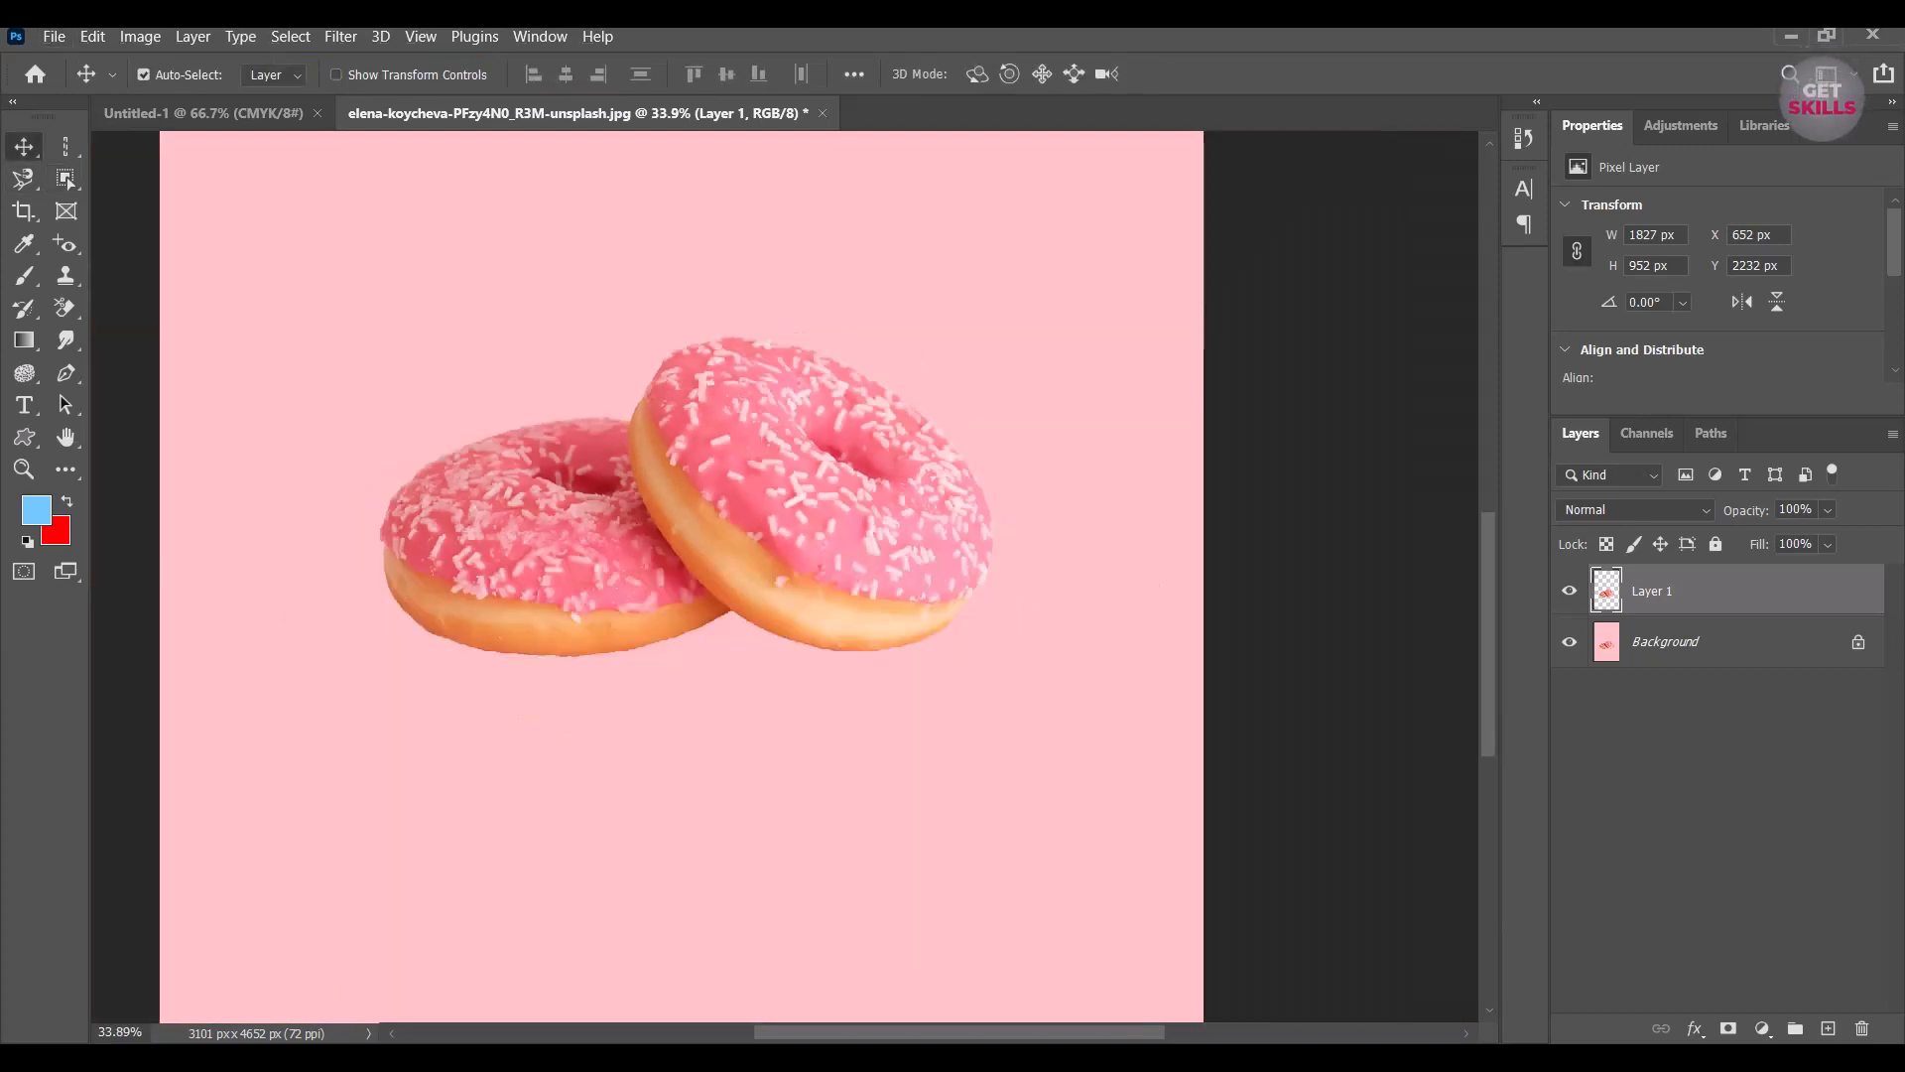
scroll(615, 338, "up", 1)
left_click_drag(1687, 590, 1862, 1028)
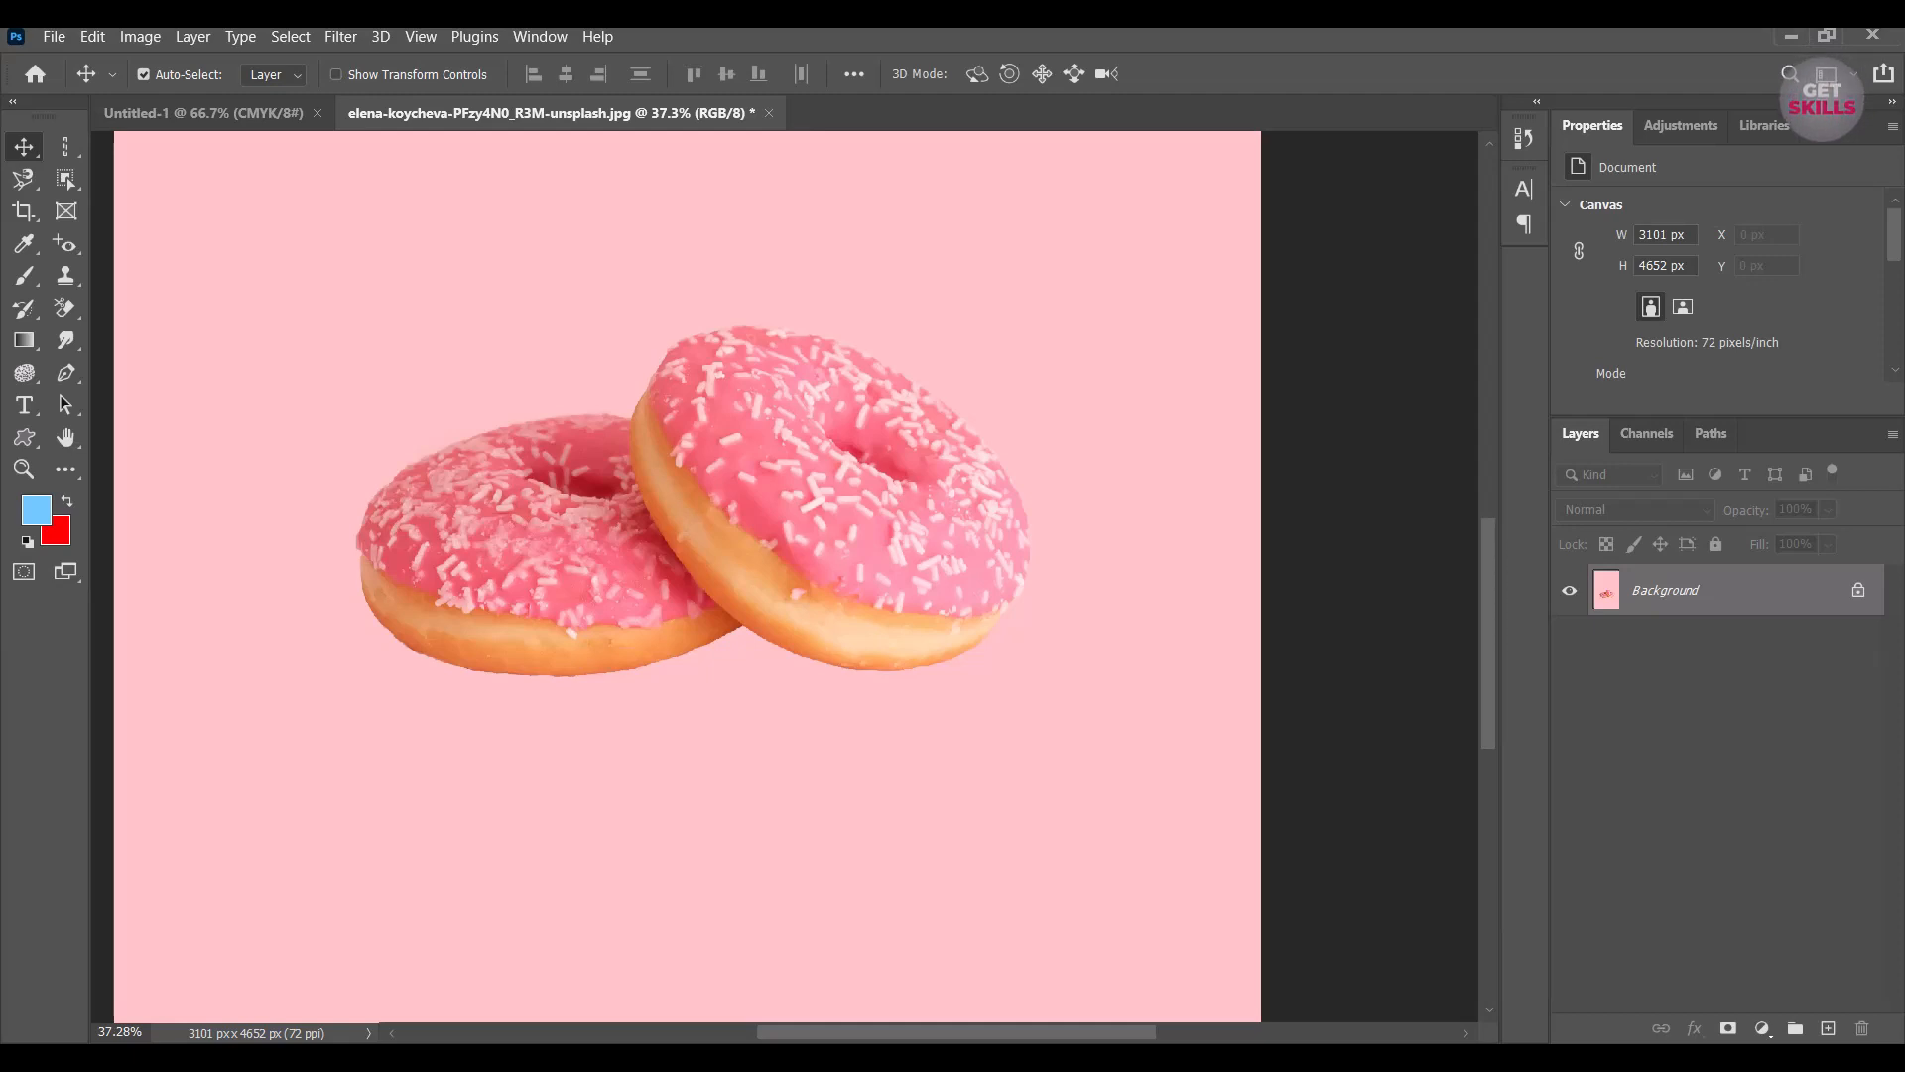
Switch to the Quick Selection Tool and select both donuts with Select Subject.
scroll(788, 583, "down", 2)
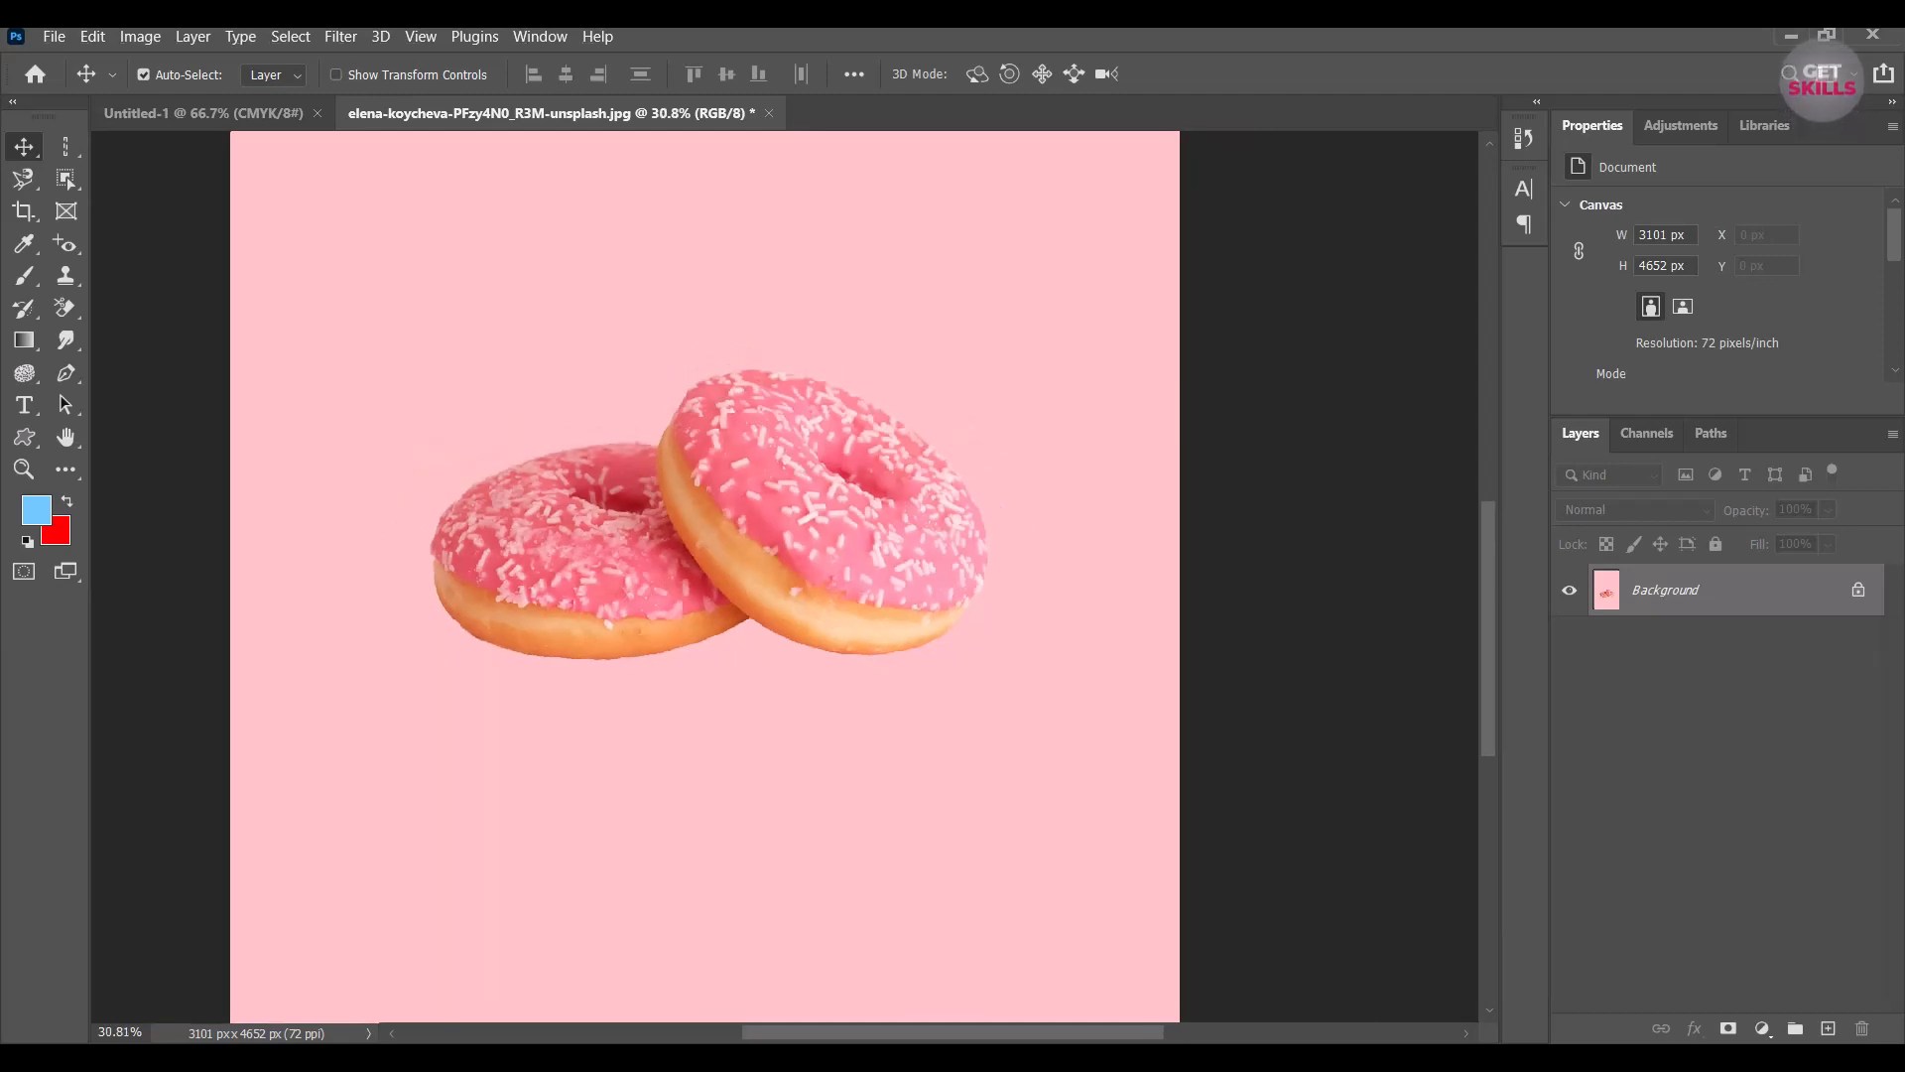
scroll(544, 459, "up", 3)
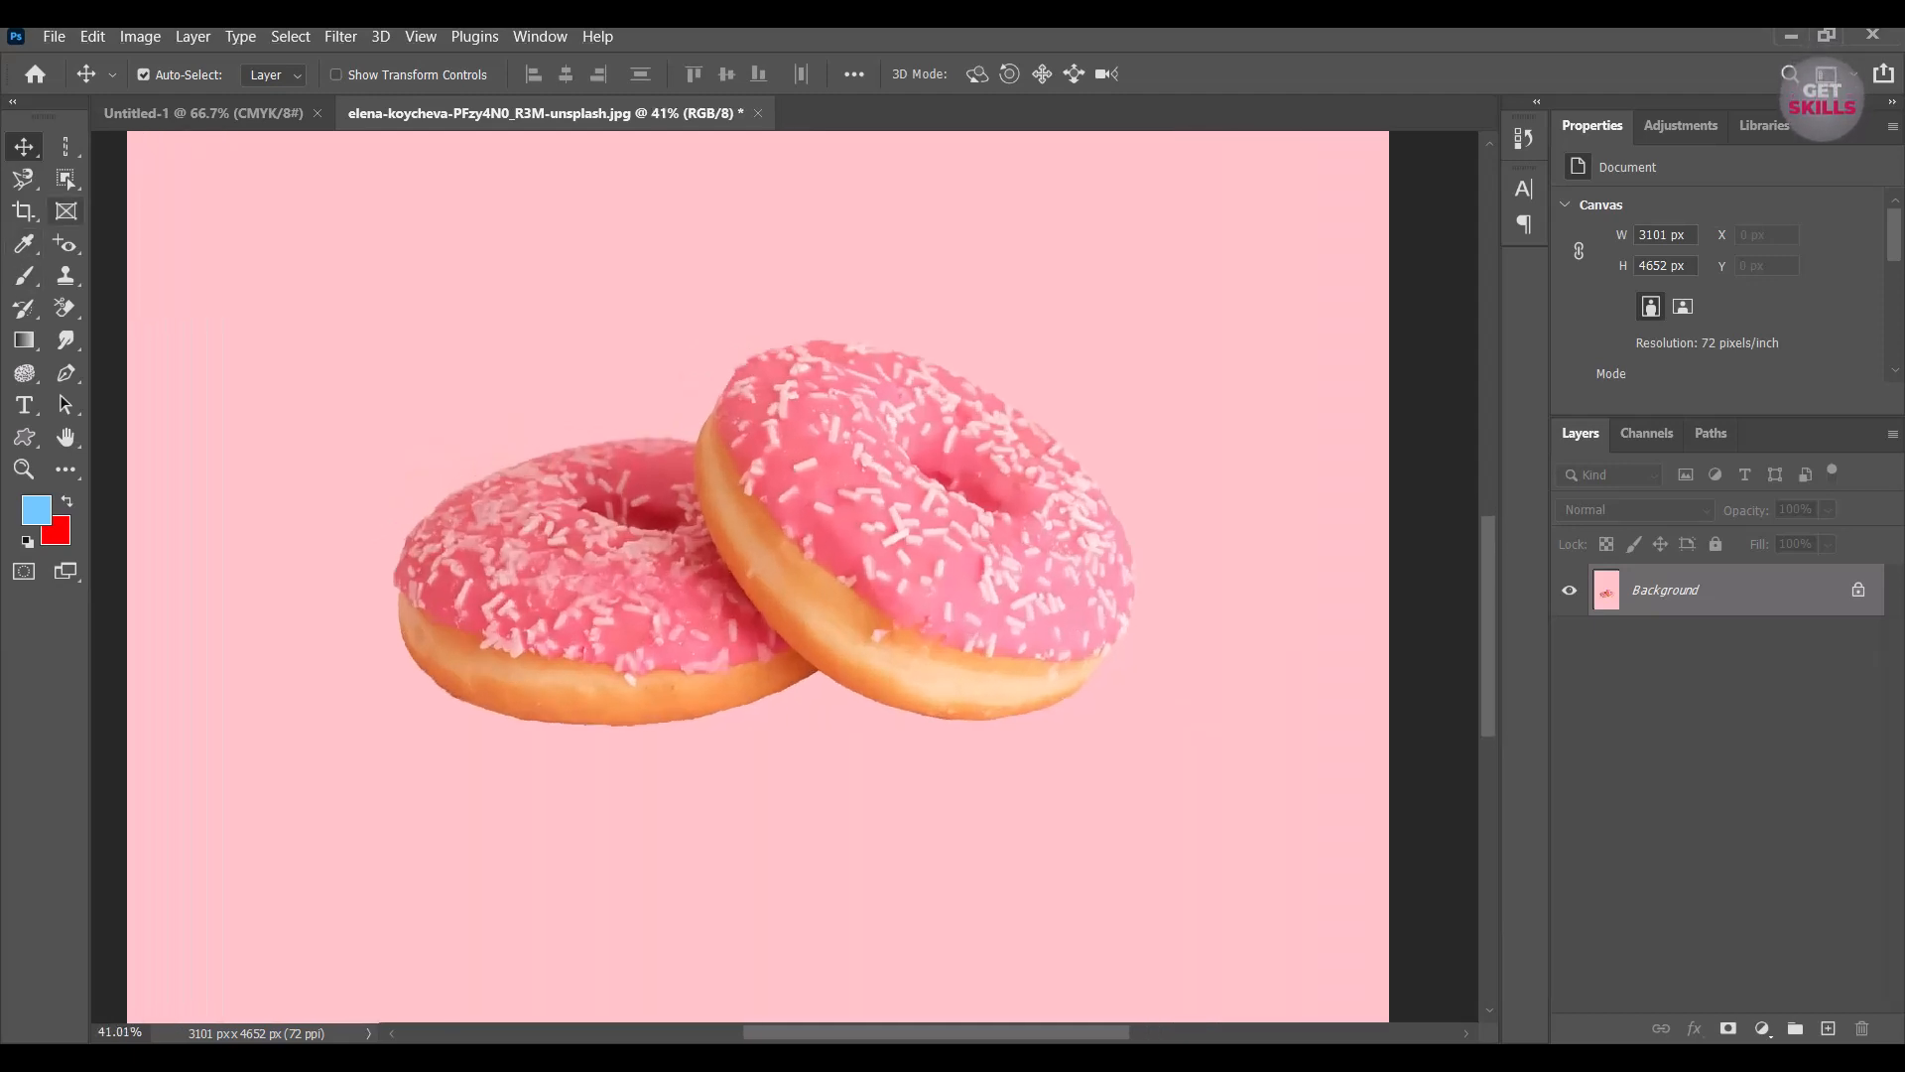
left_click(65, 178)
left_click(189, 203)
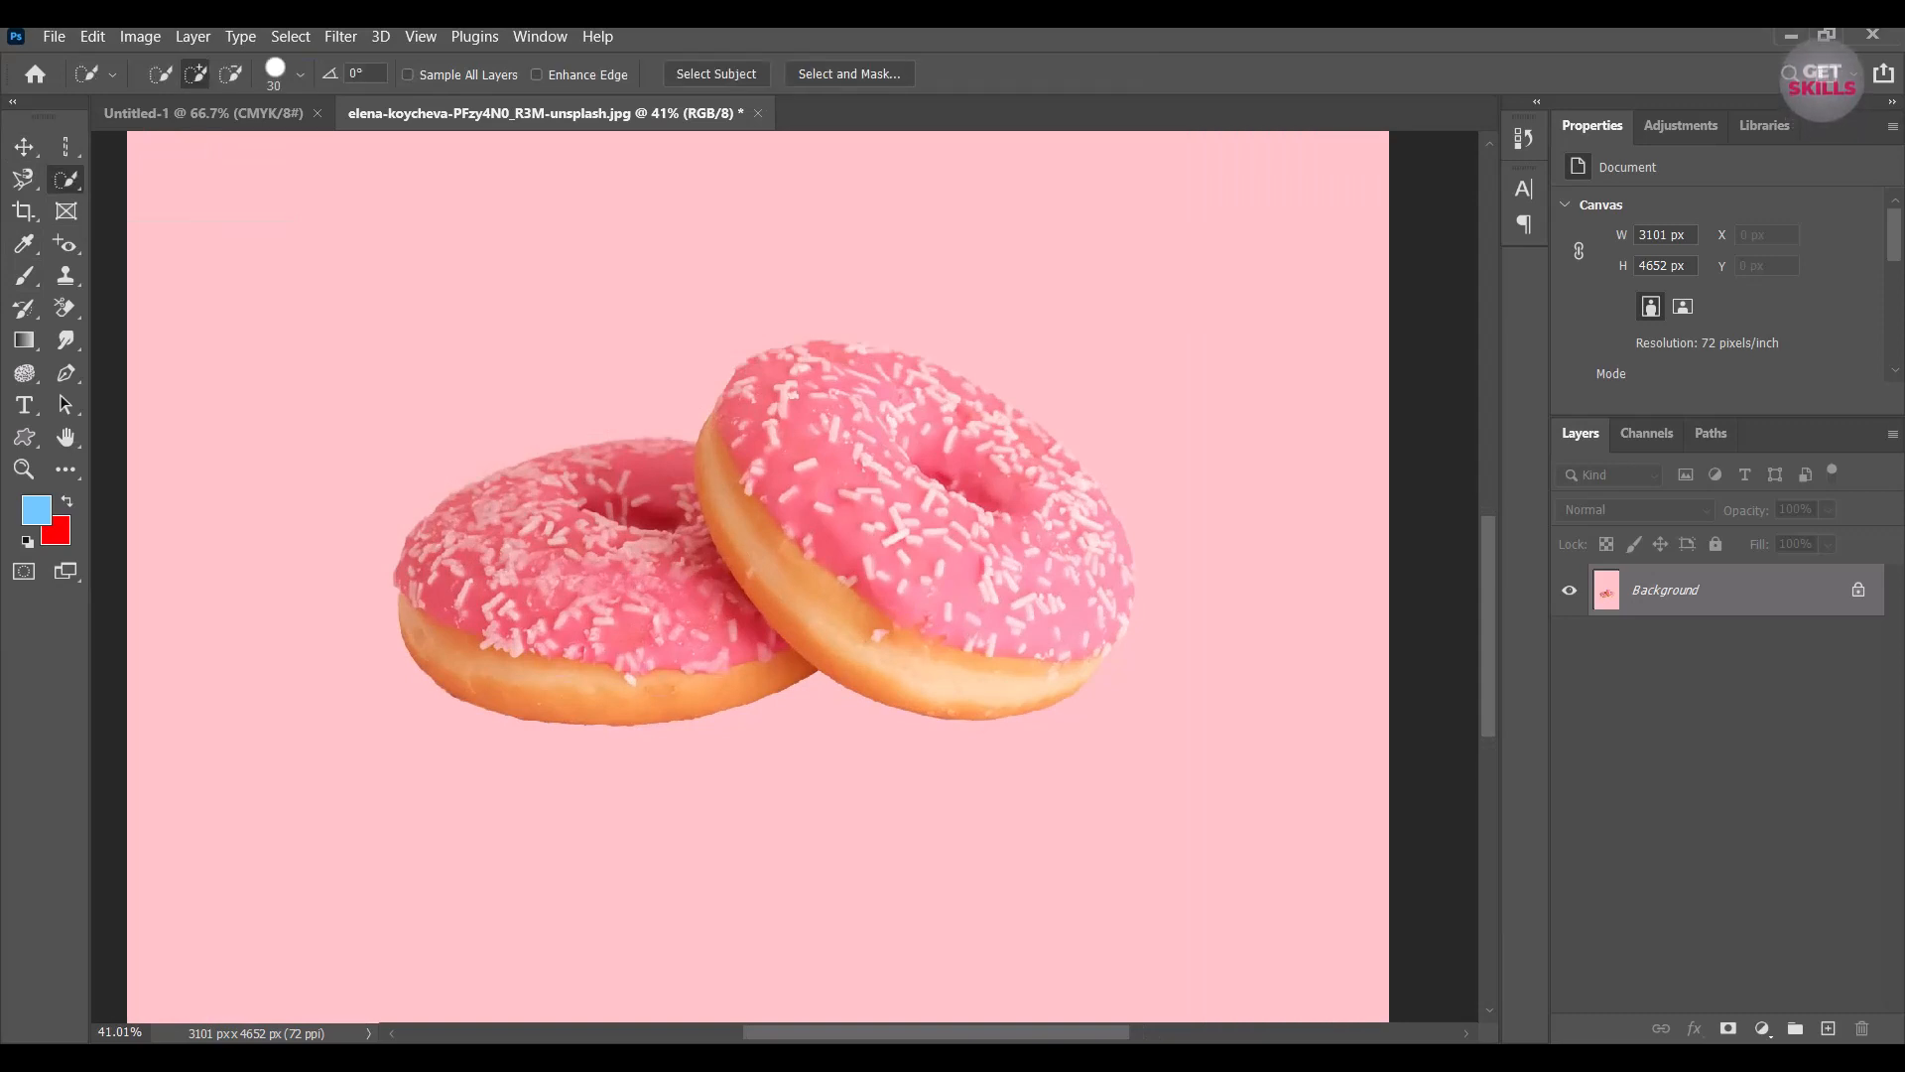
scroll(638, 395, "down", 4)
scroll(576, 296, "up", 3)
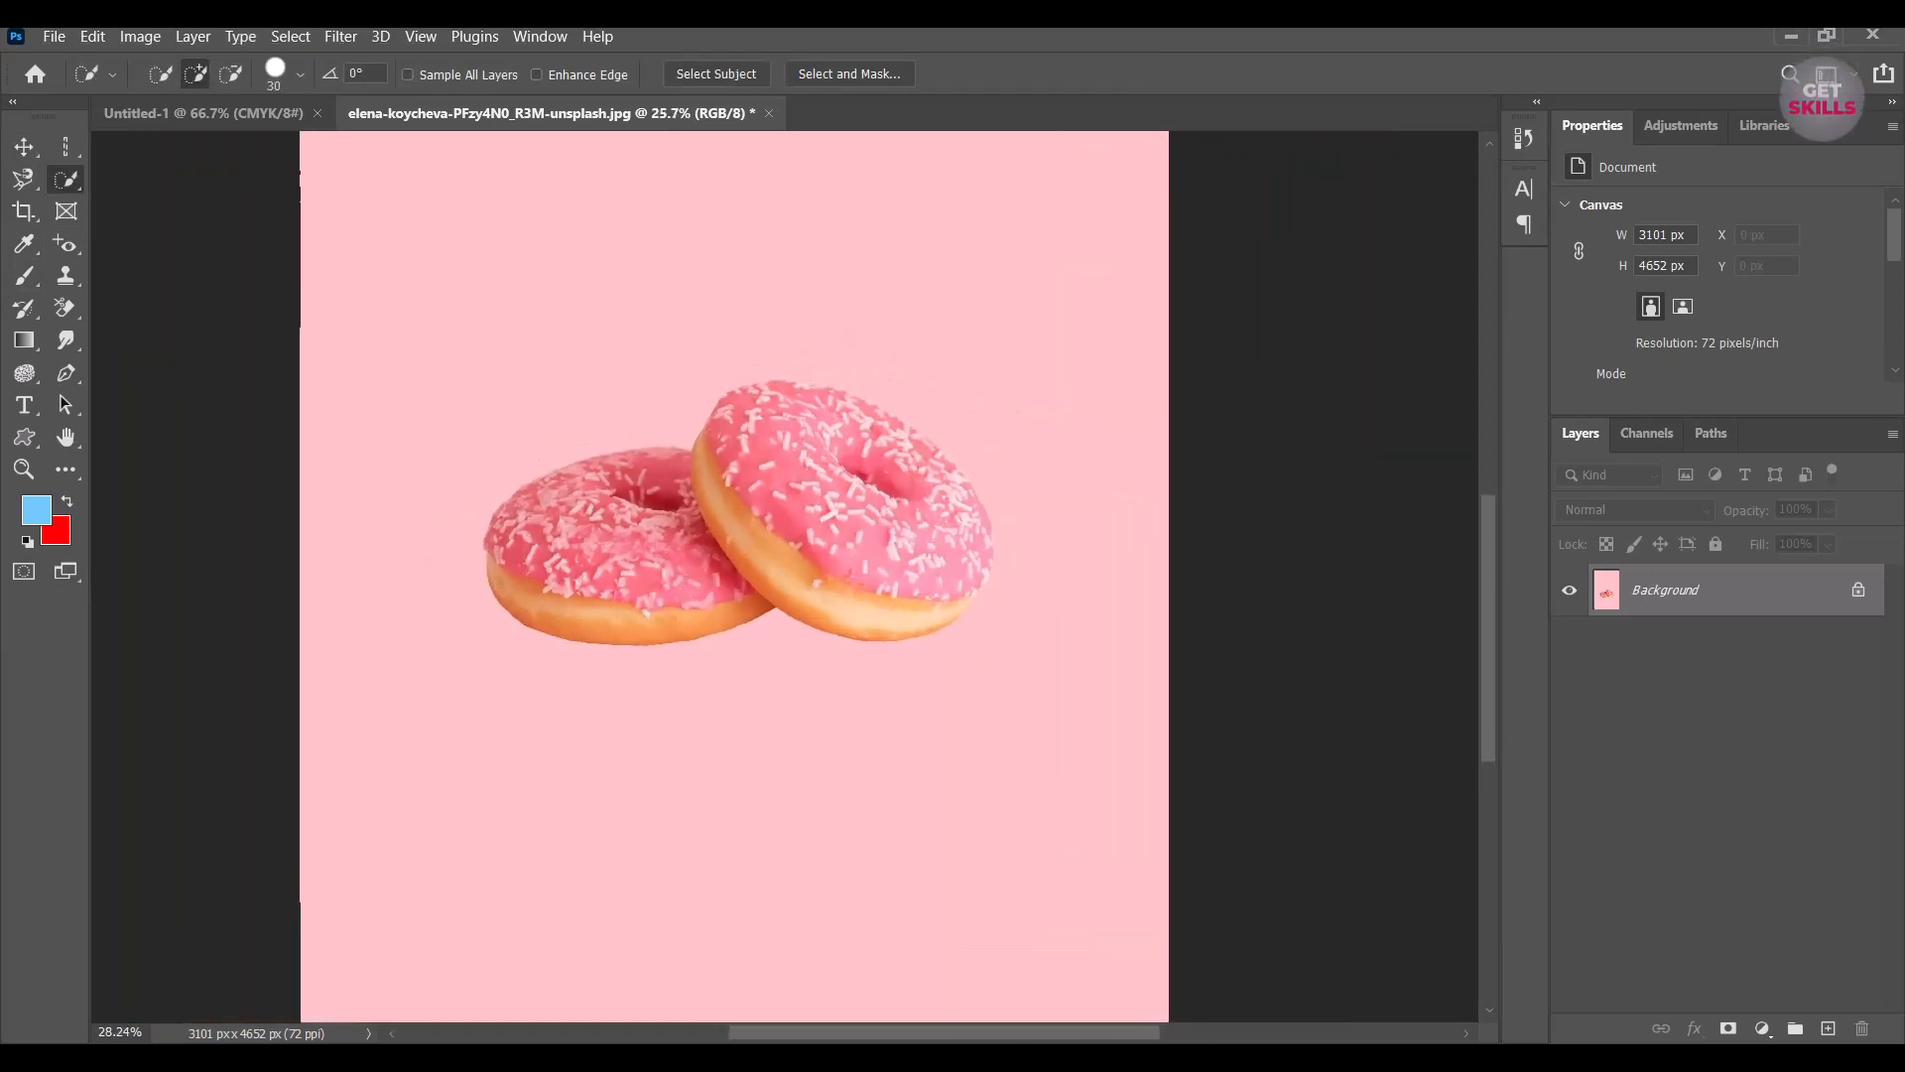
scroll(680, 843, "down", 3)
scroll(680, 844, "up", 2)
scroll(701, 485, "up", 2)
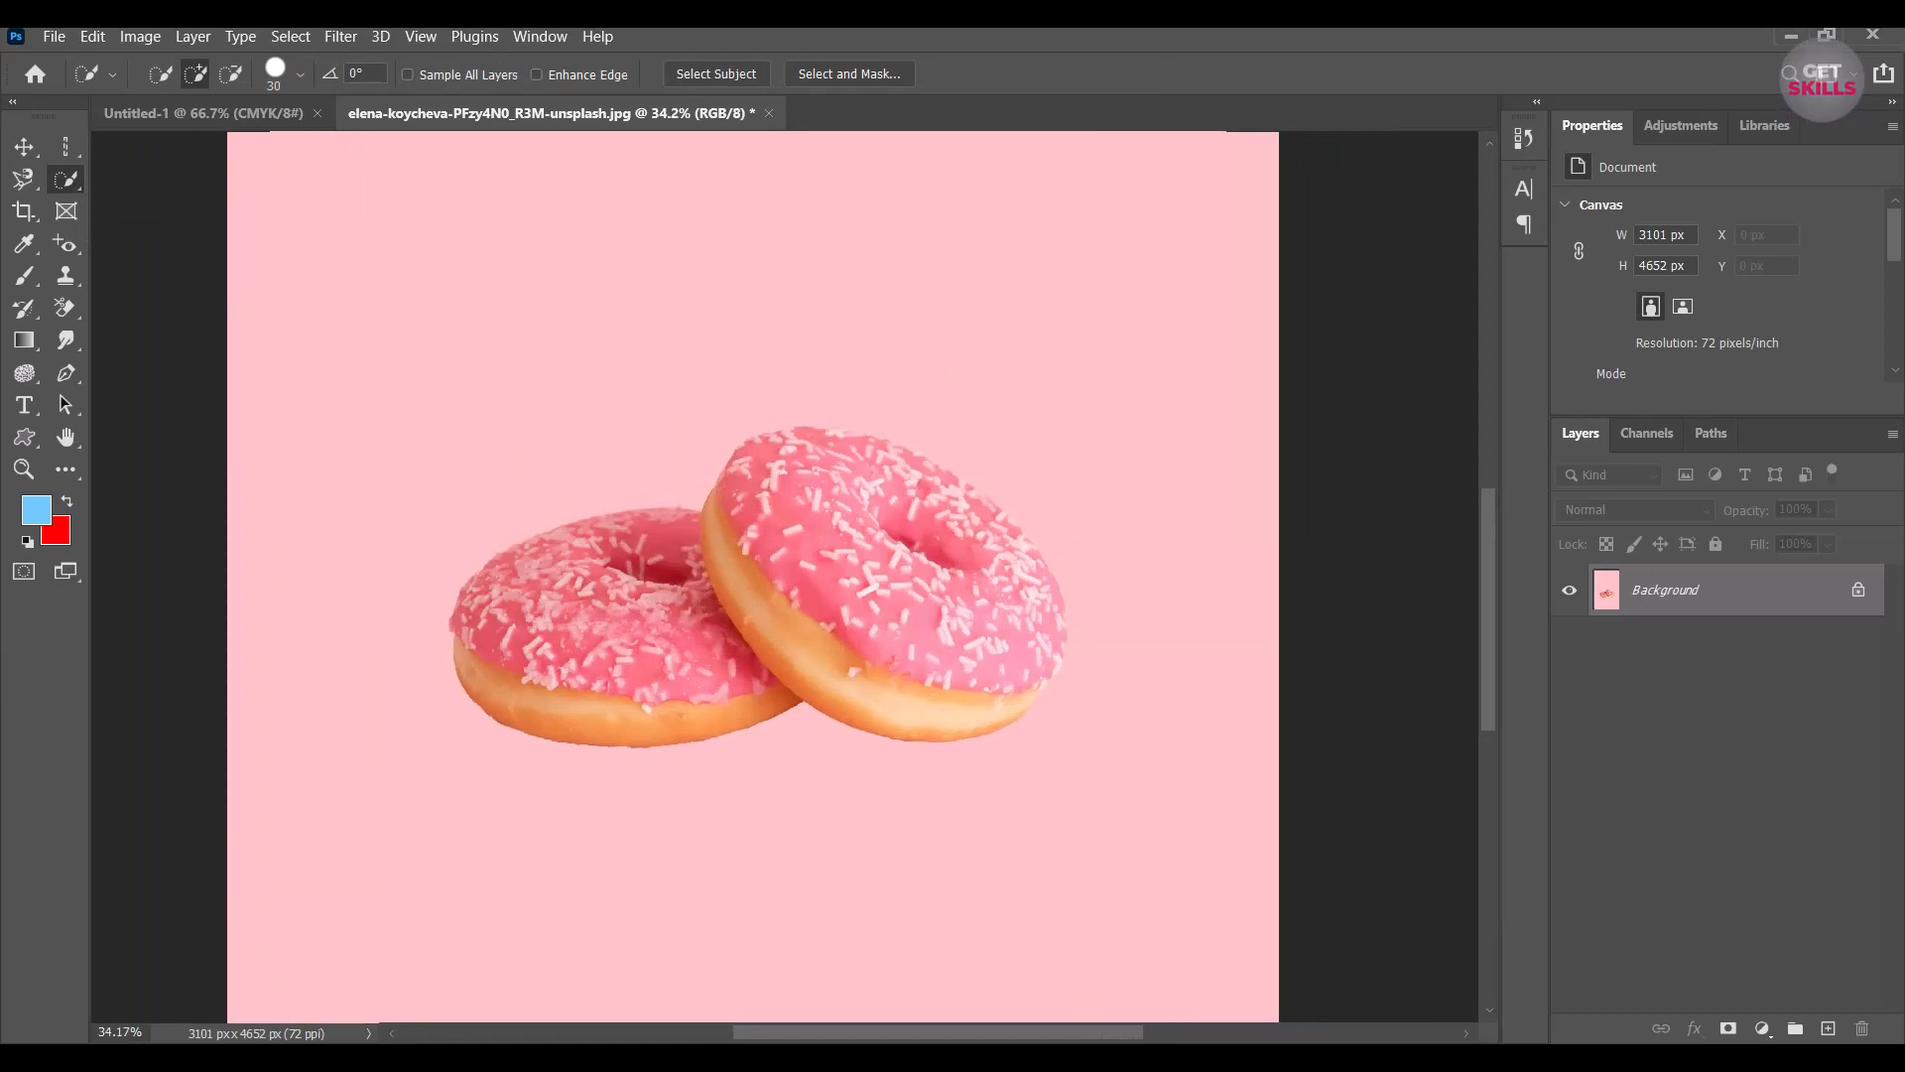
scroll(748, 550, "up", 2)
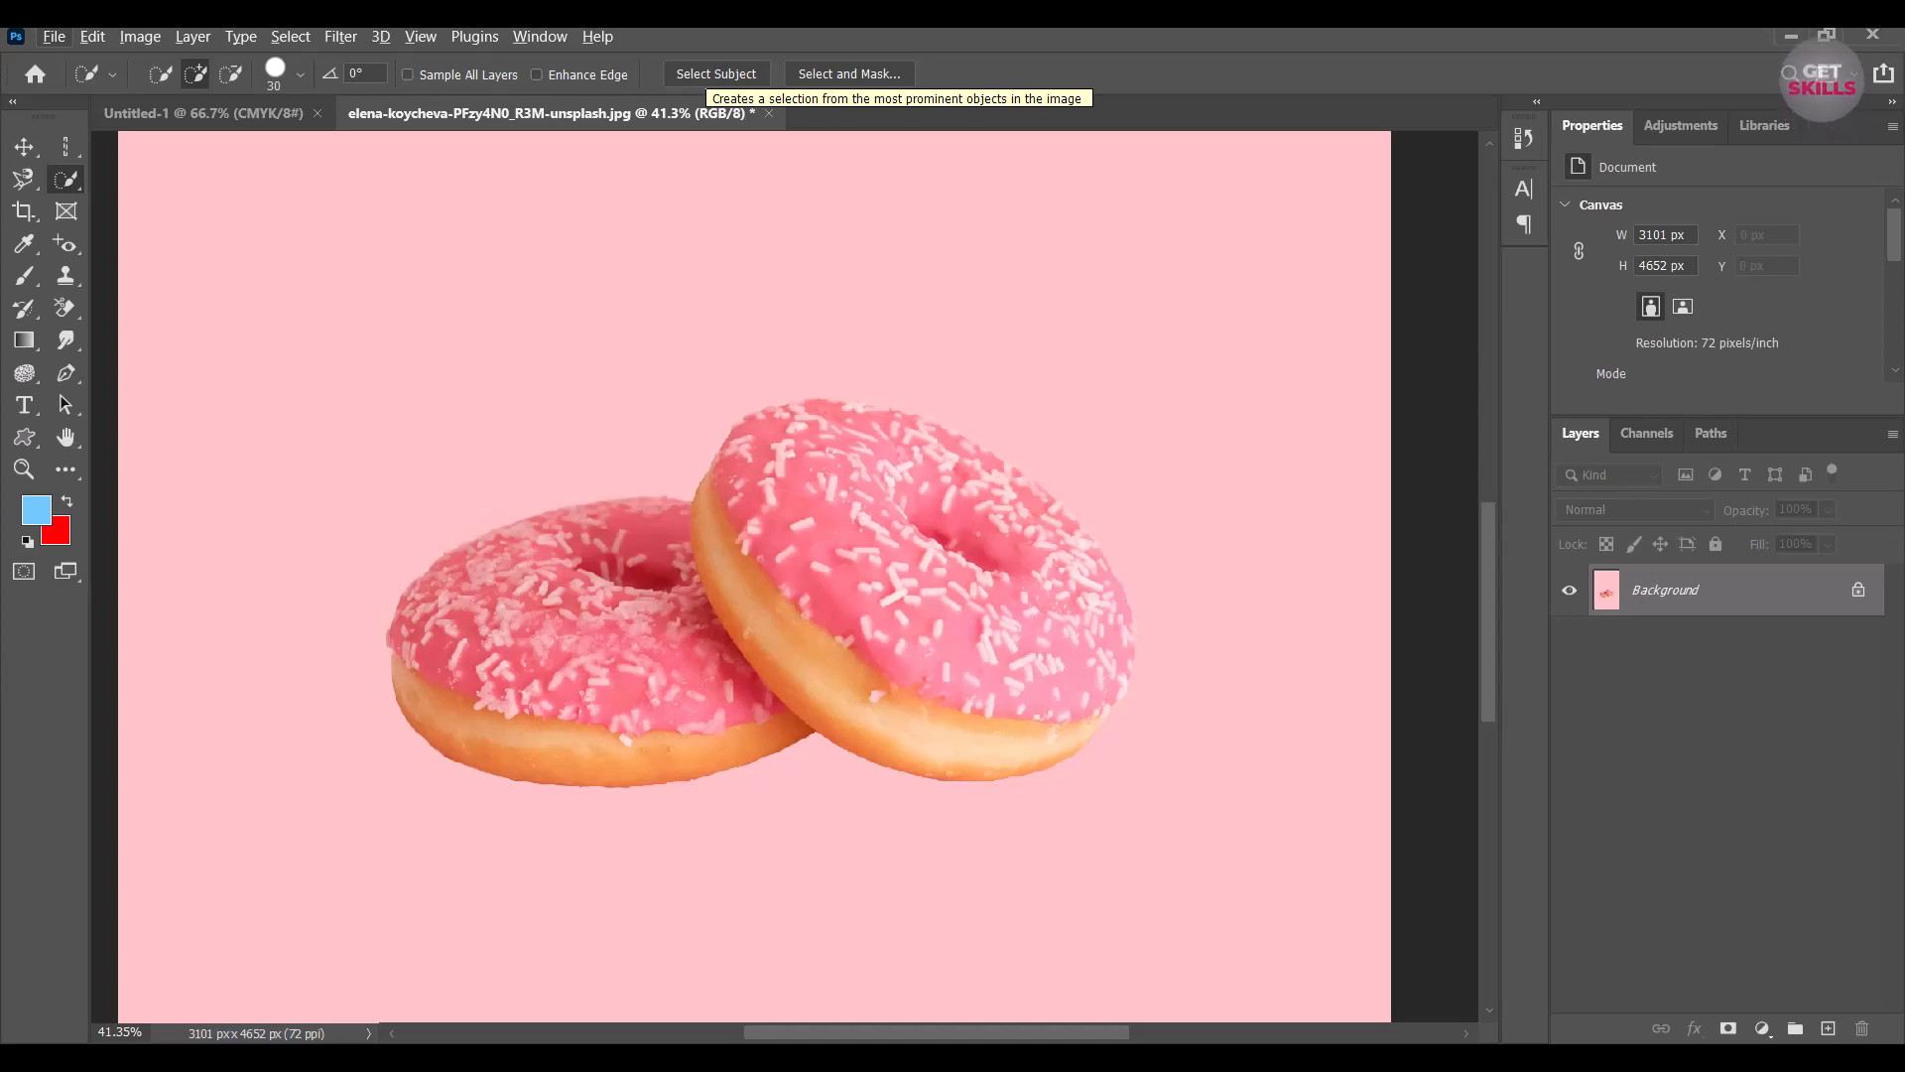
left_click(716, 73)
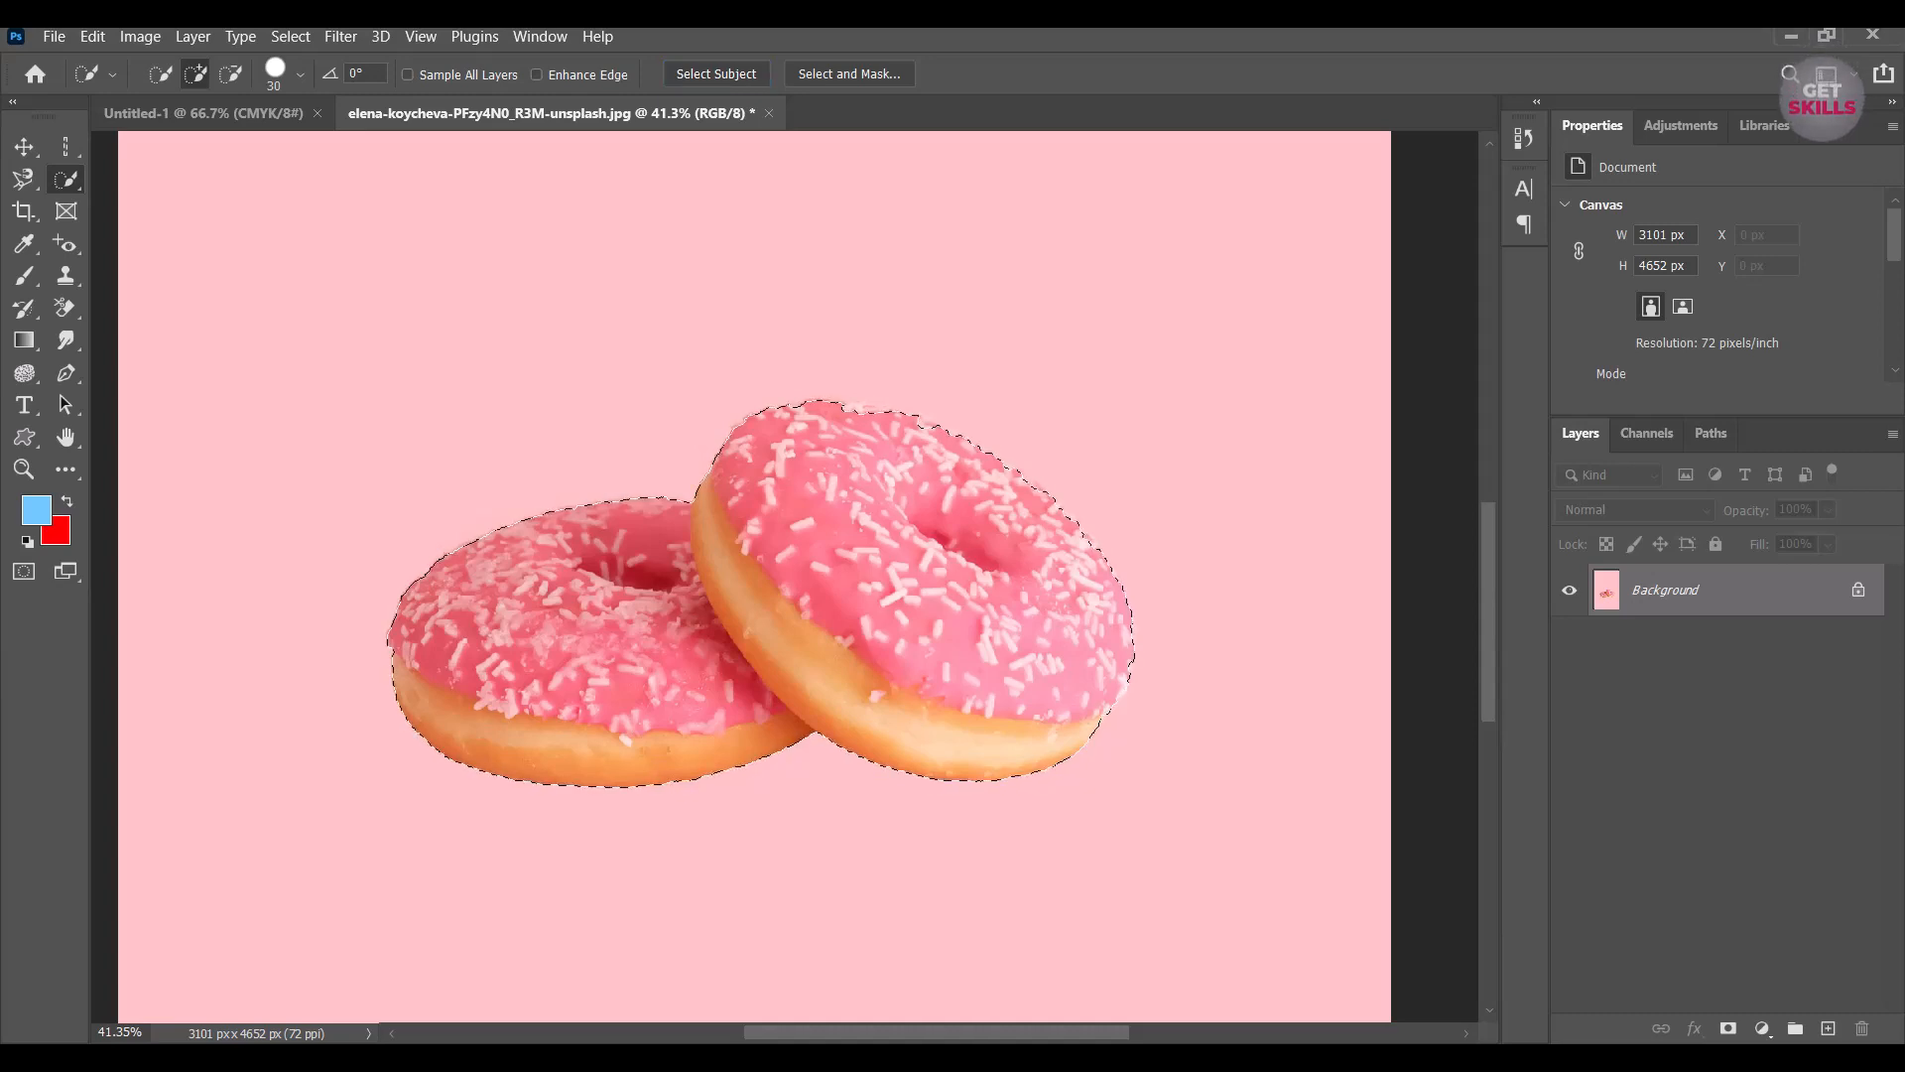
Examine the selection outline up close along the front donut's outer and upper edges for sprinkles left outside.
scroll(1121, 630, "up", 5)
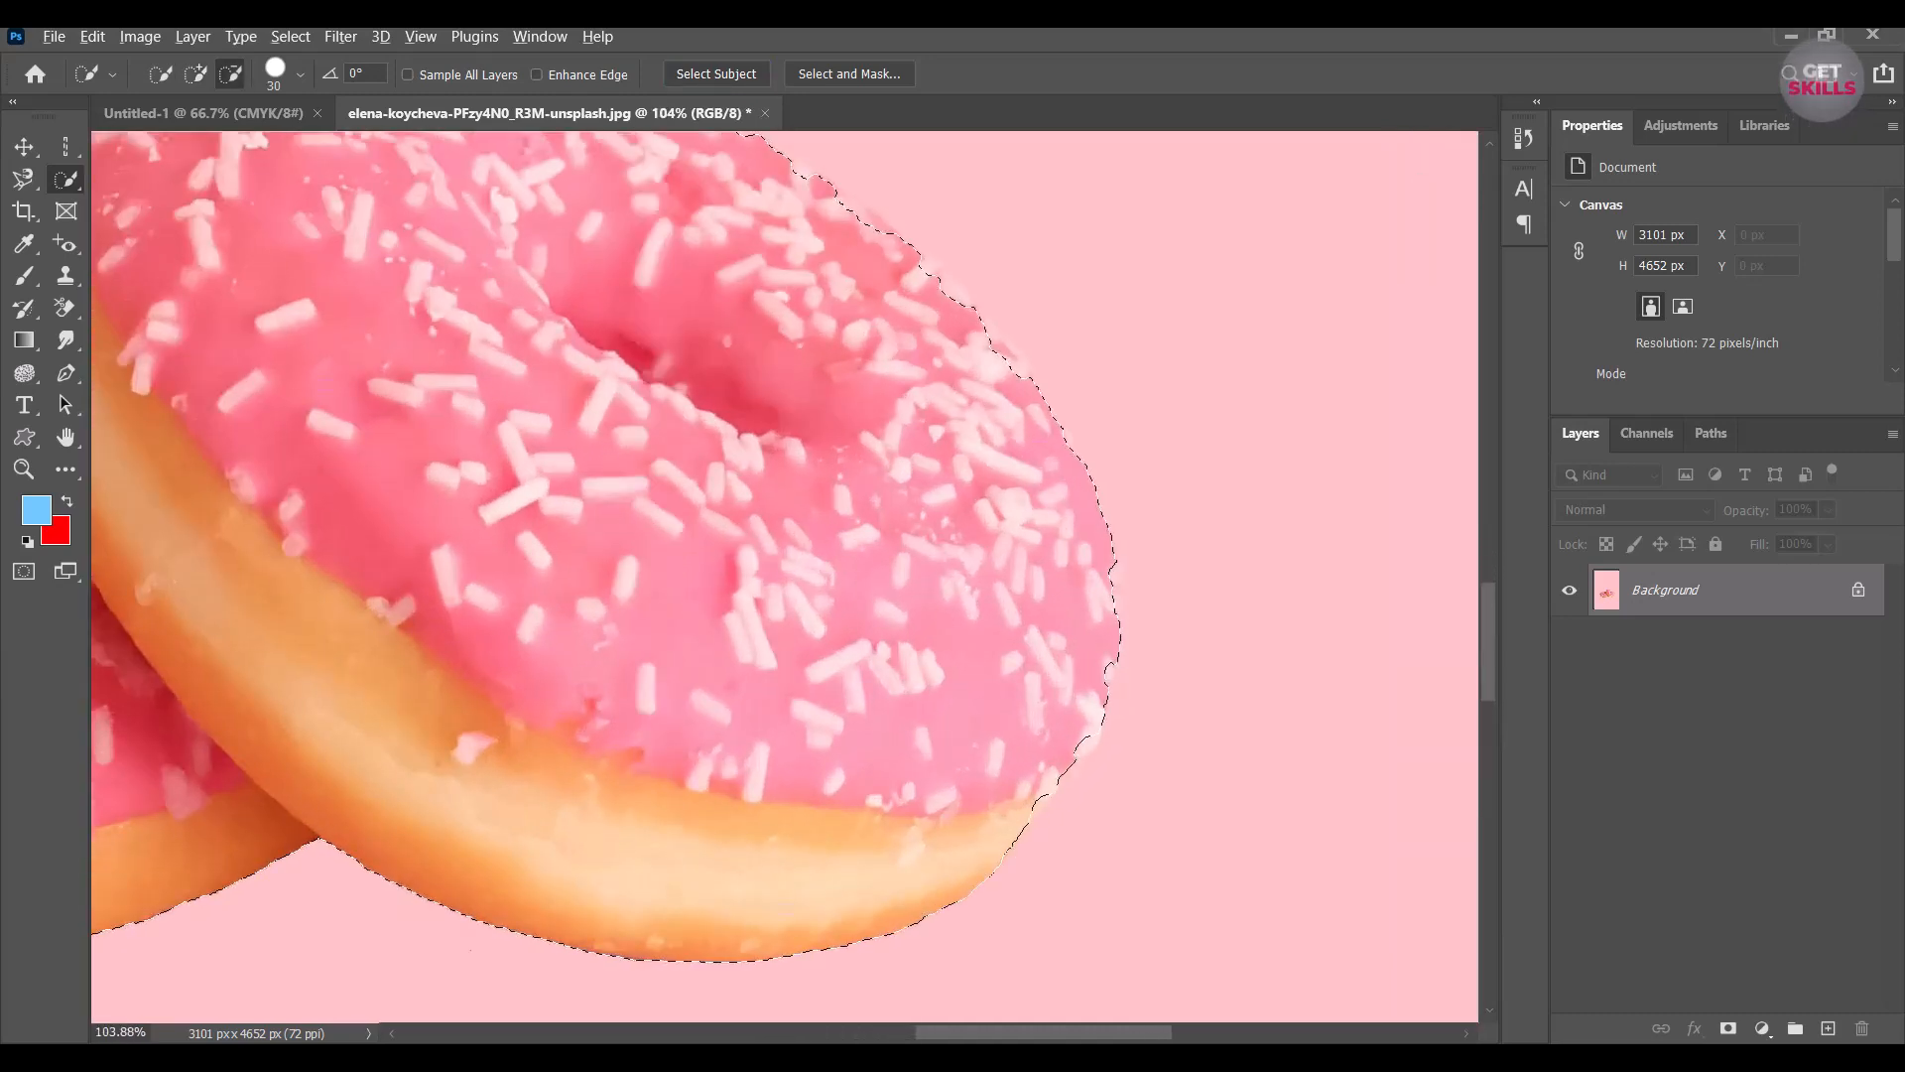
left_click_drag(1121, 630, 1270, 927)
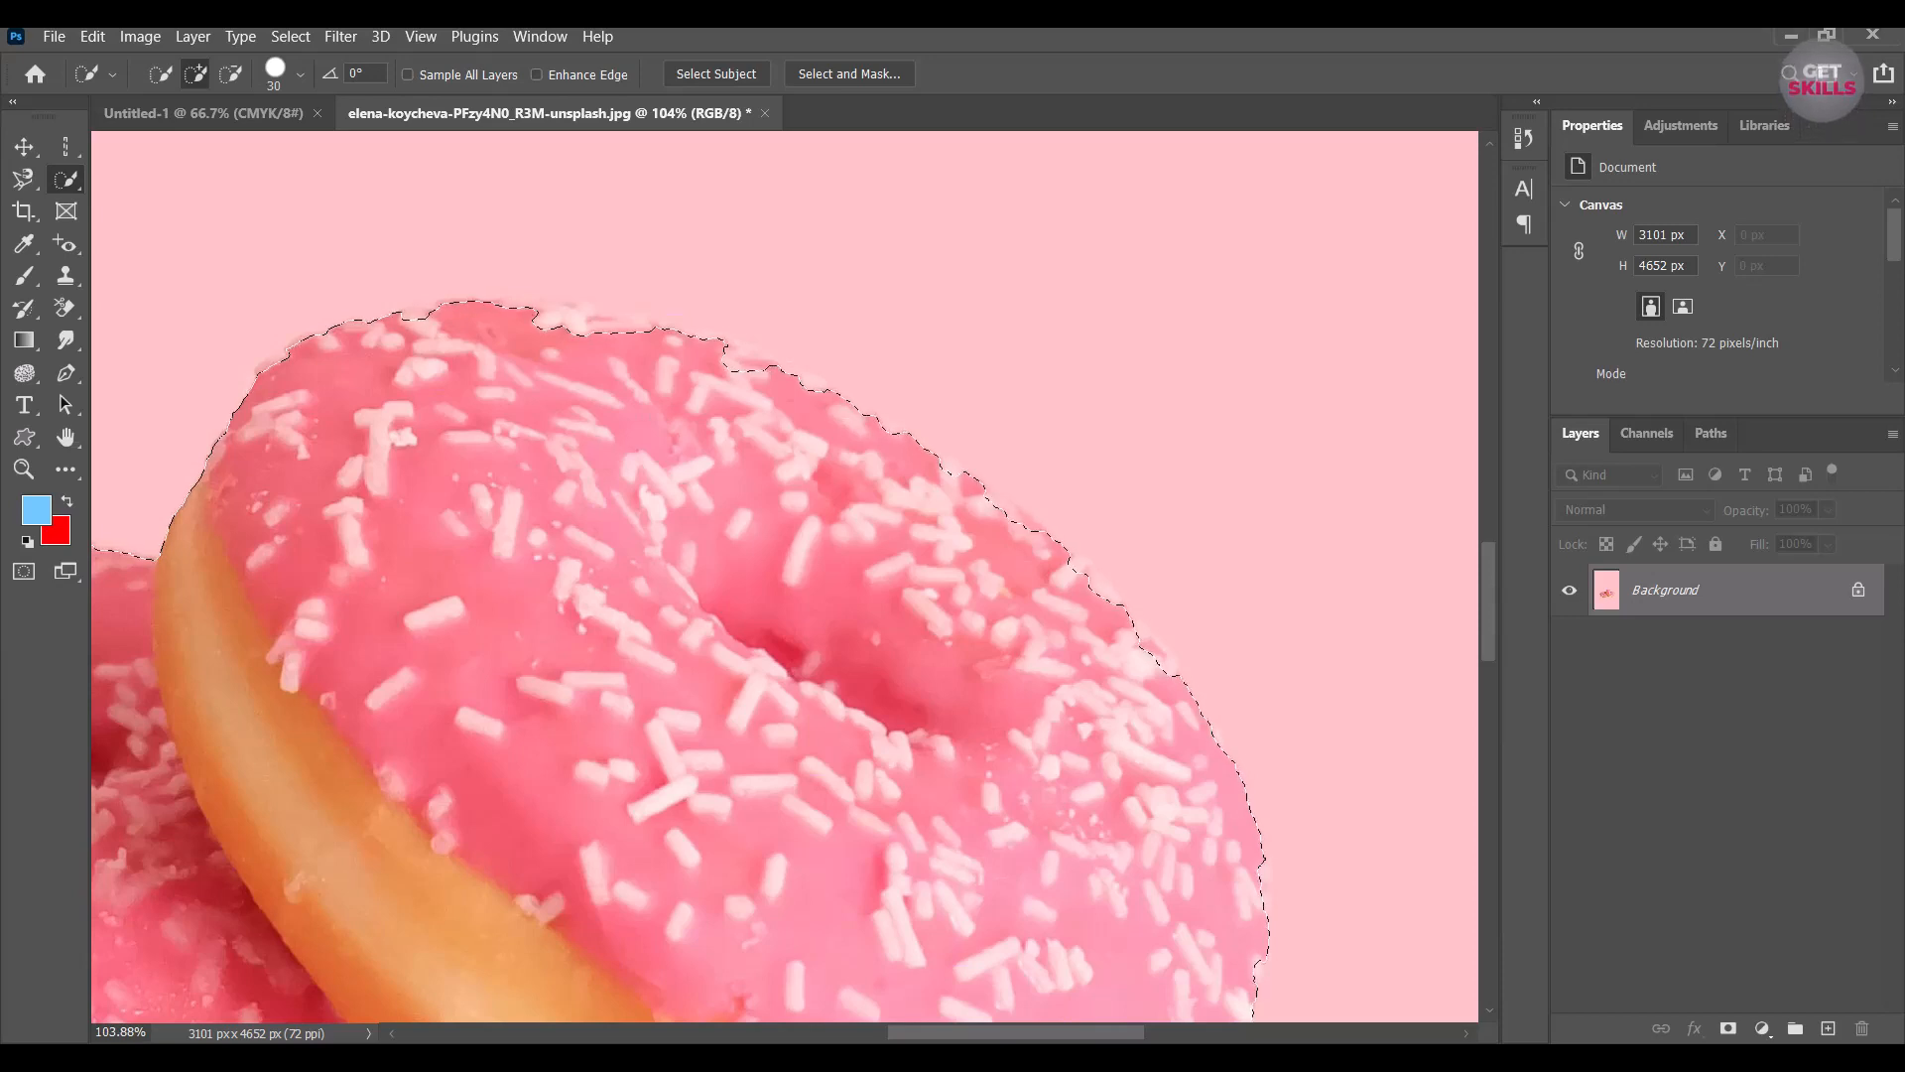
scroll(784, 575, "down", 3)
scroll(1034, 397, "down", 8)
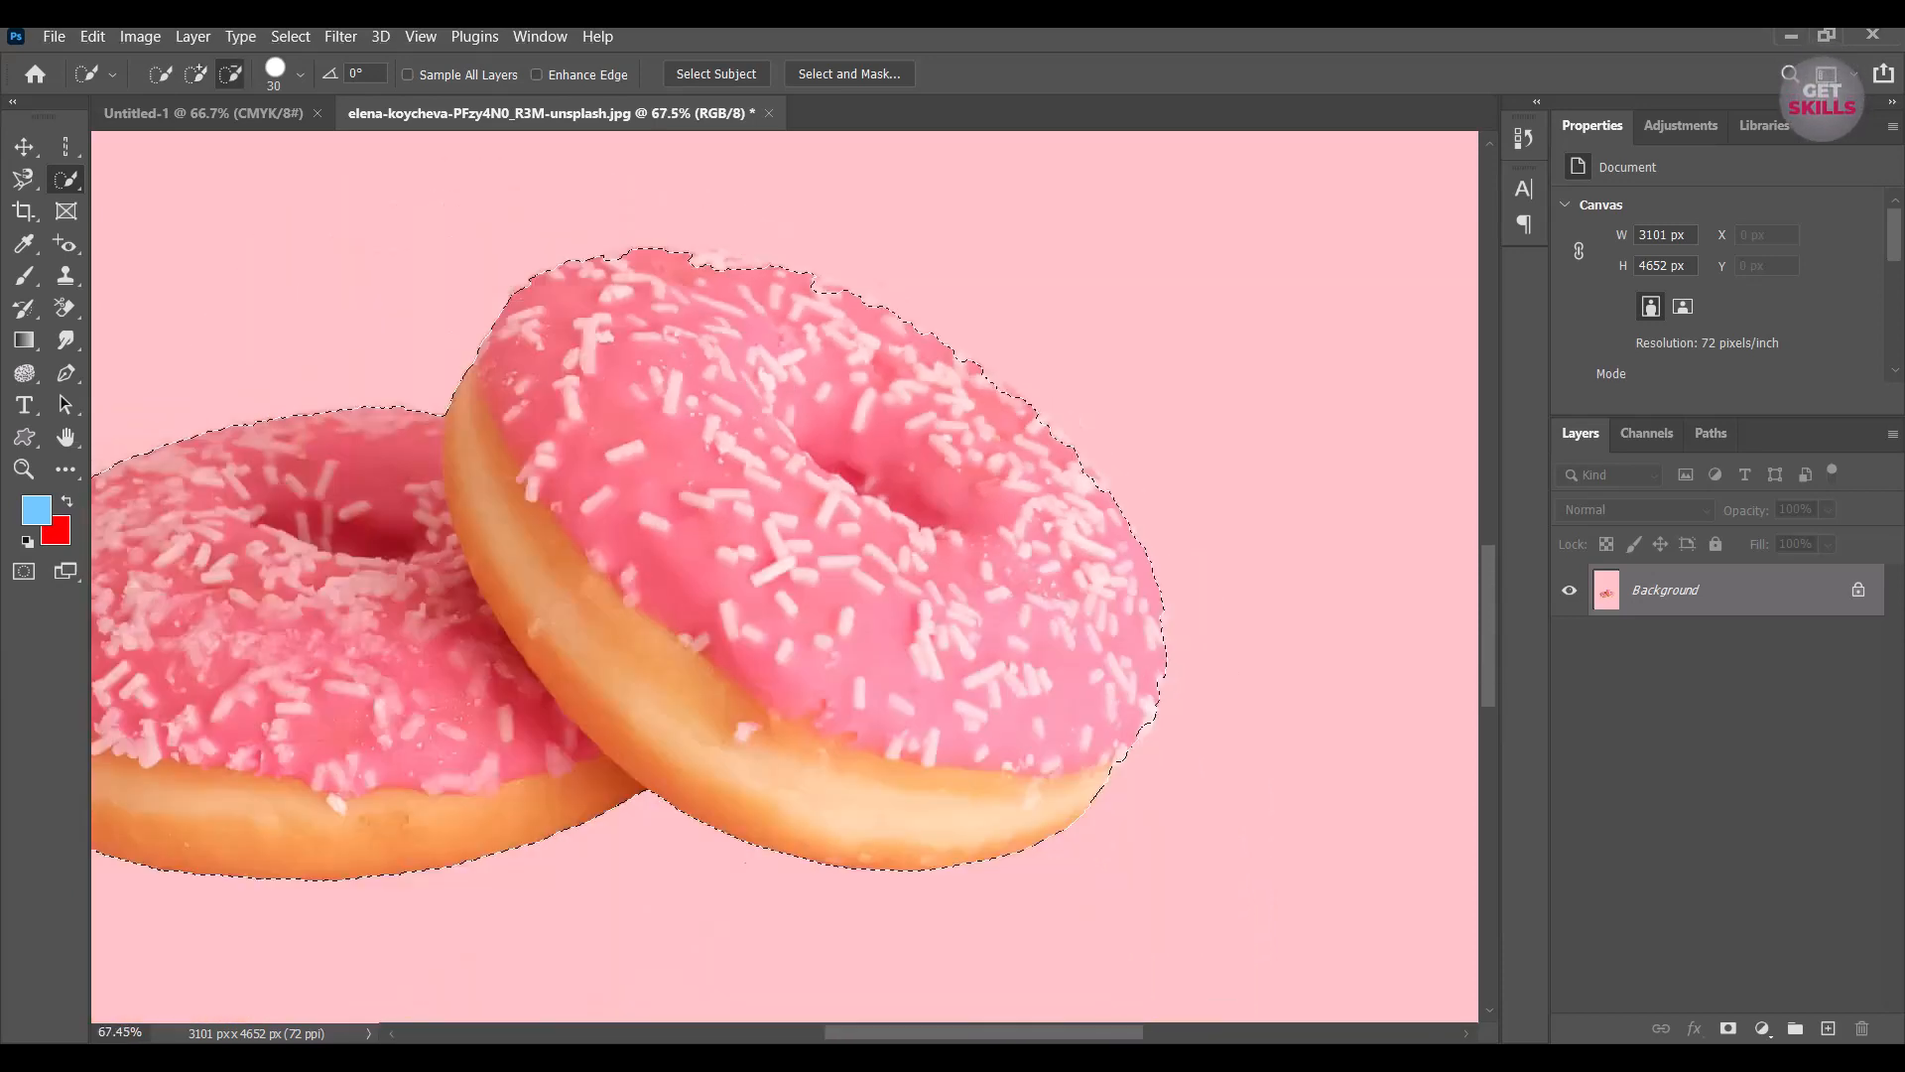
scroll(822, 274, "up", 9)
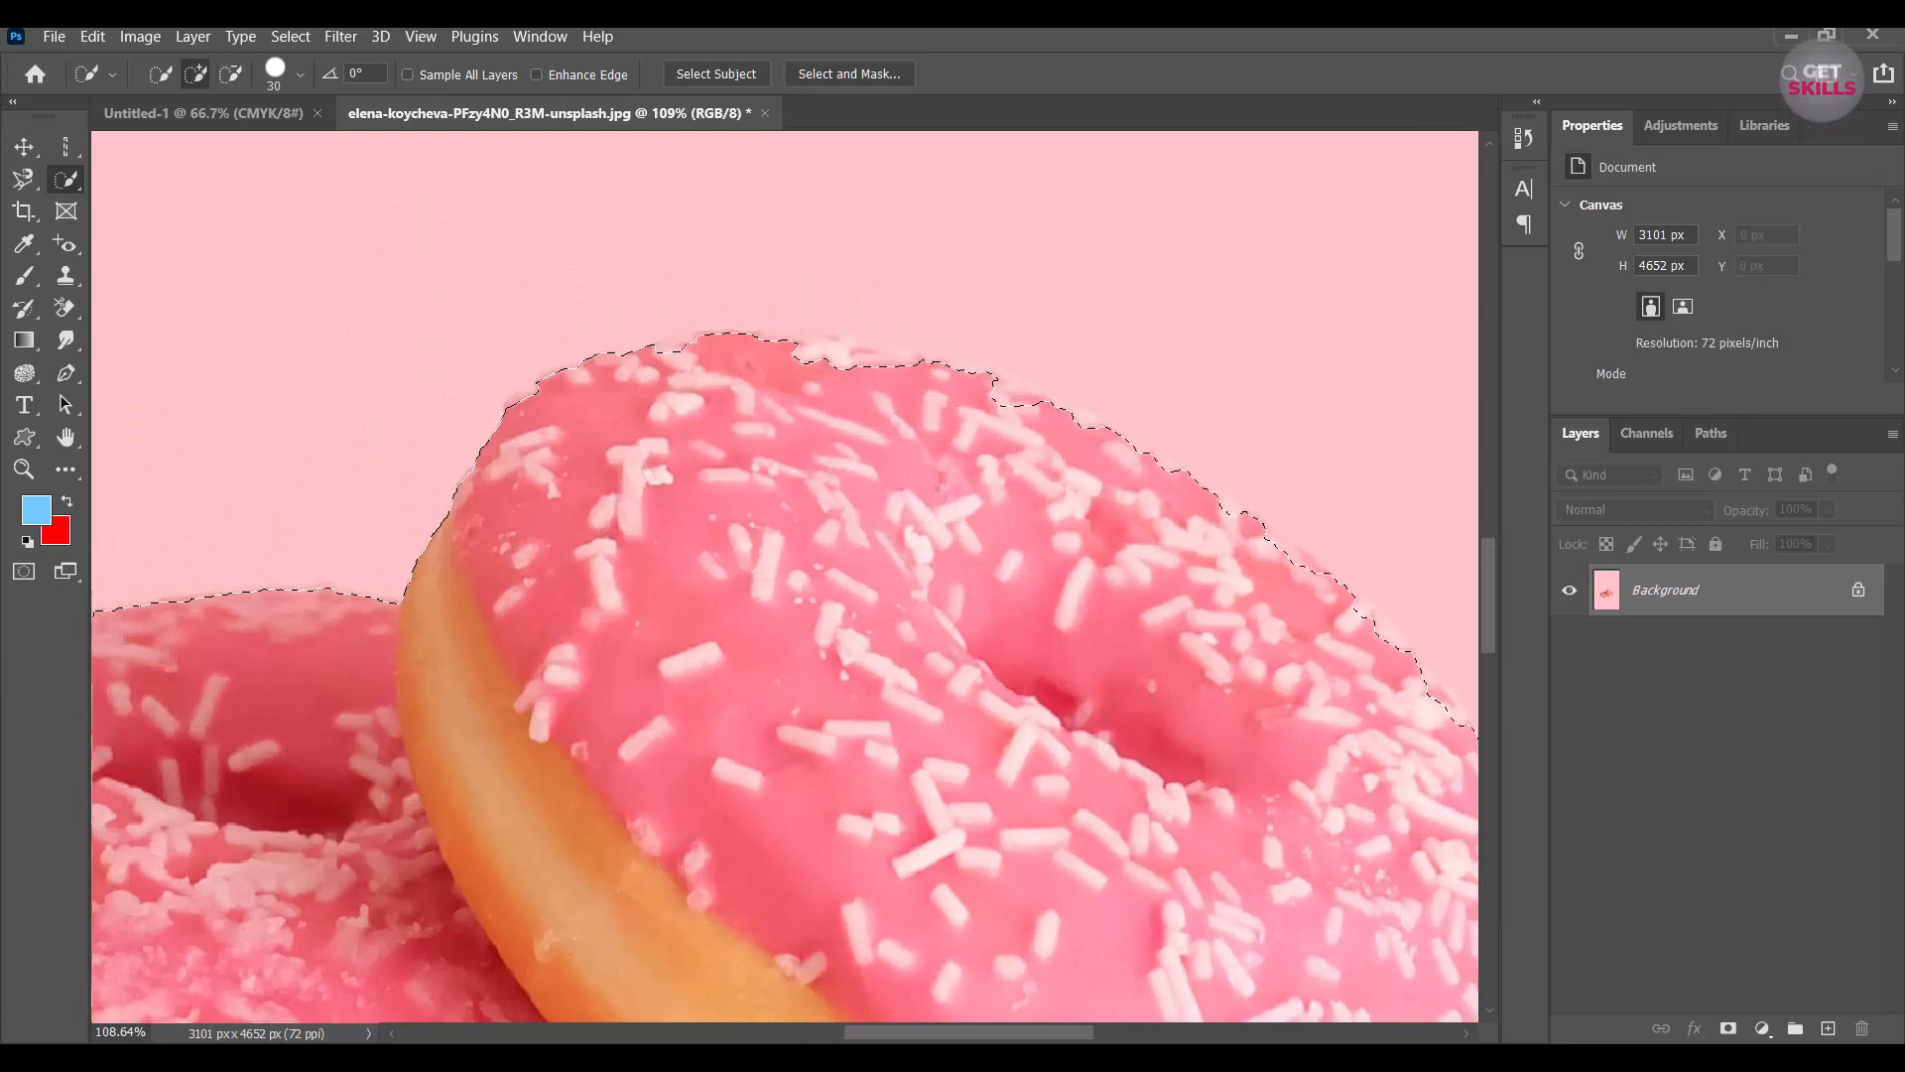
scroll(901, 372, "down", 6)
scroll(908, 387, "up", 10)
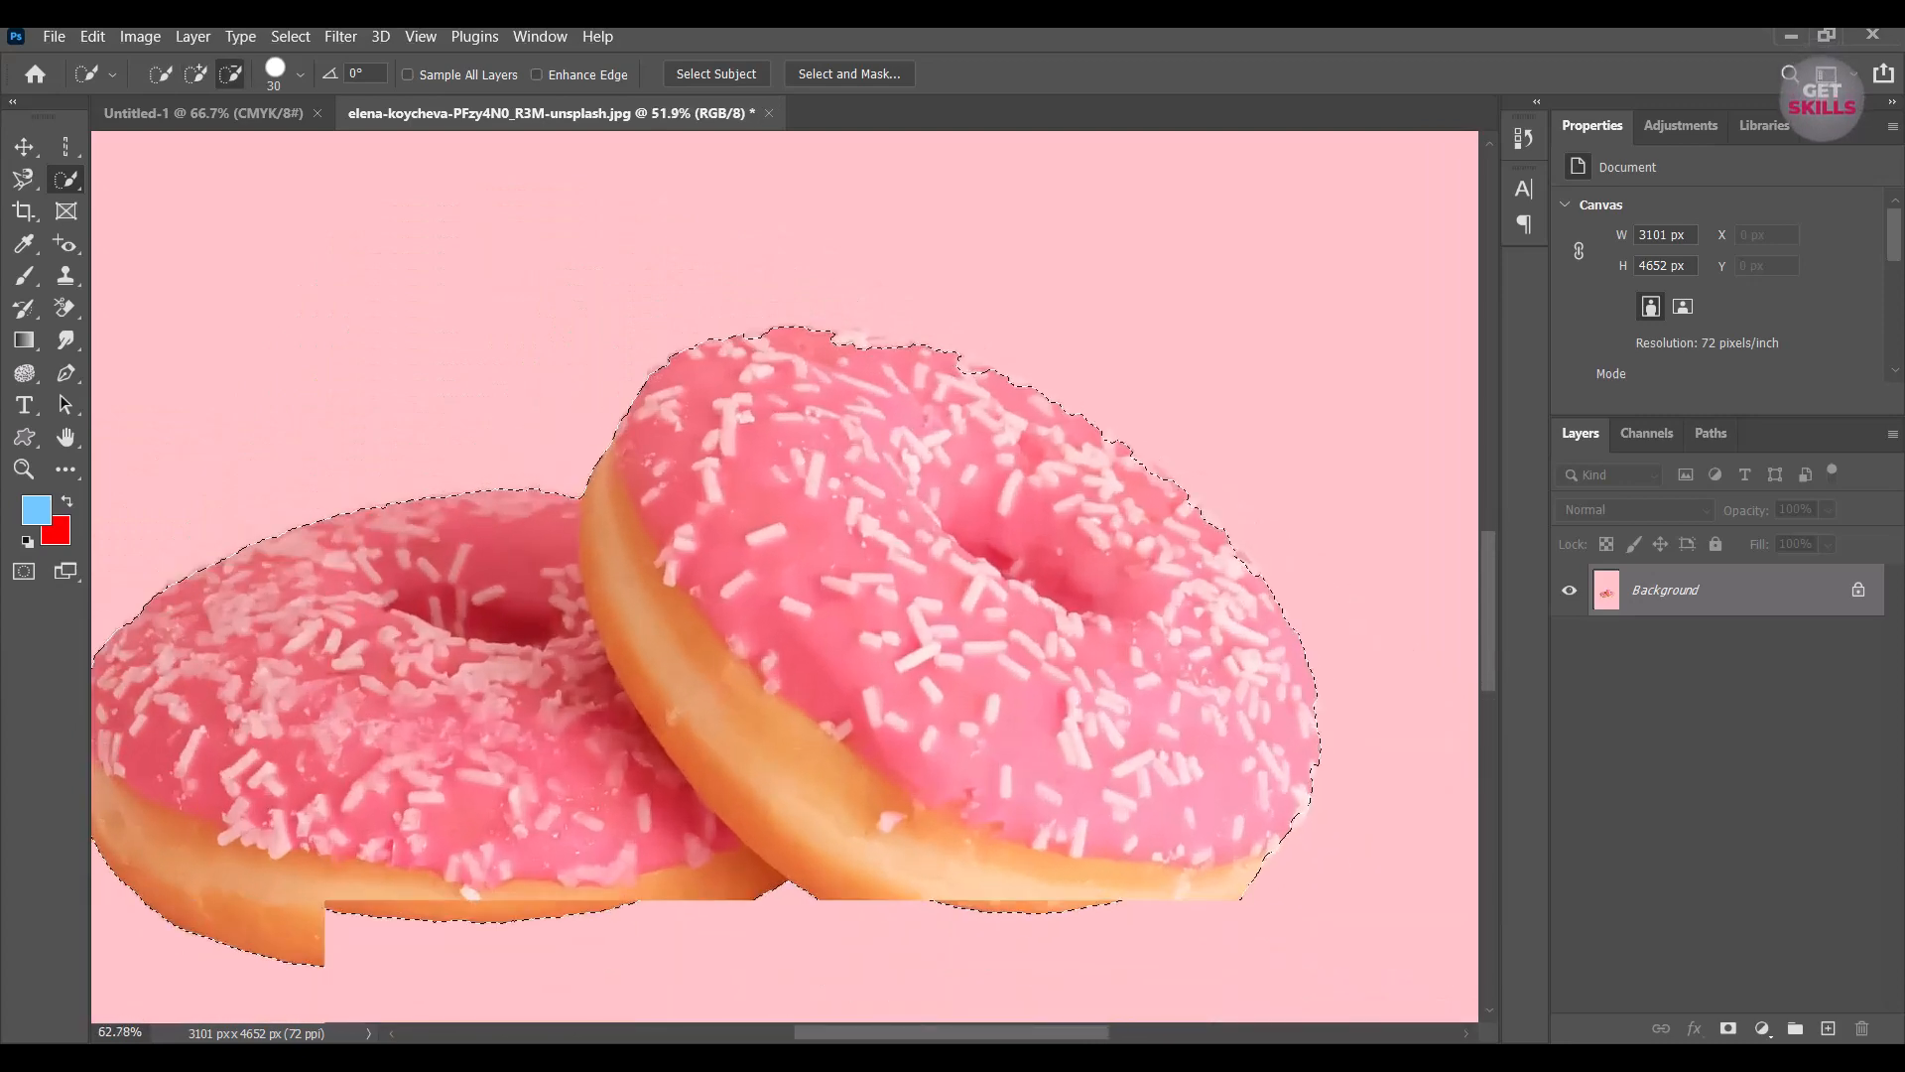
scroll(774, 317, "up", 4)
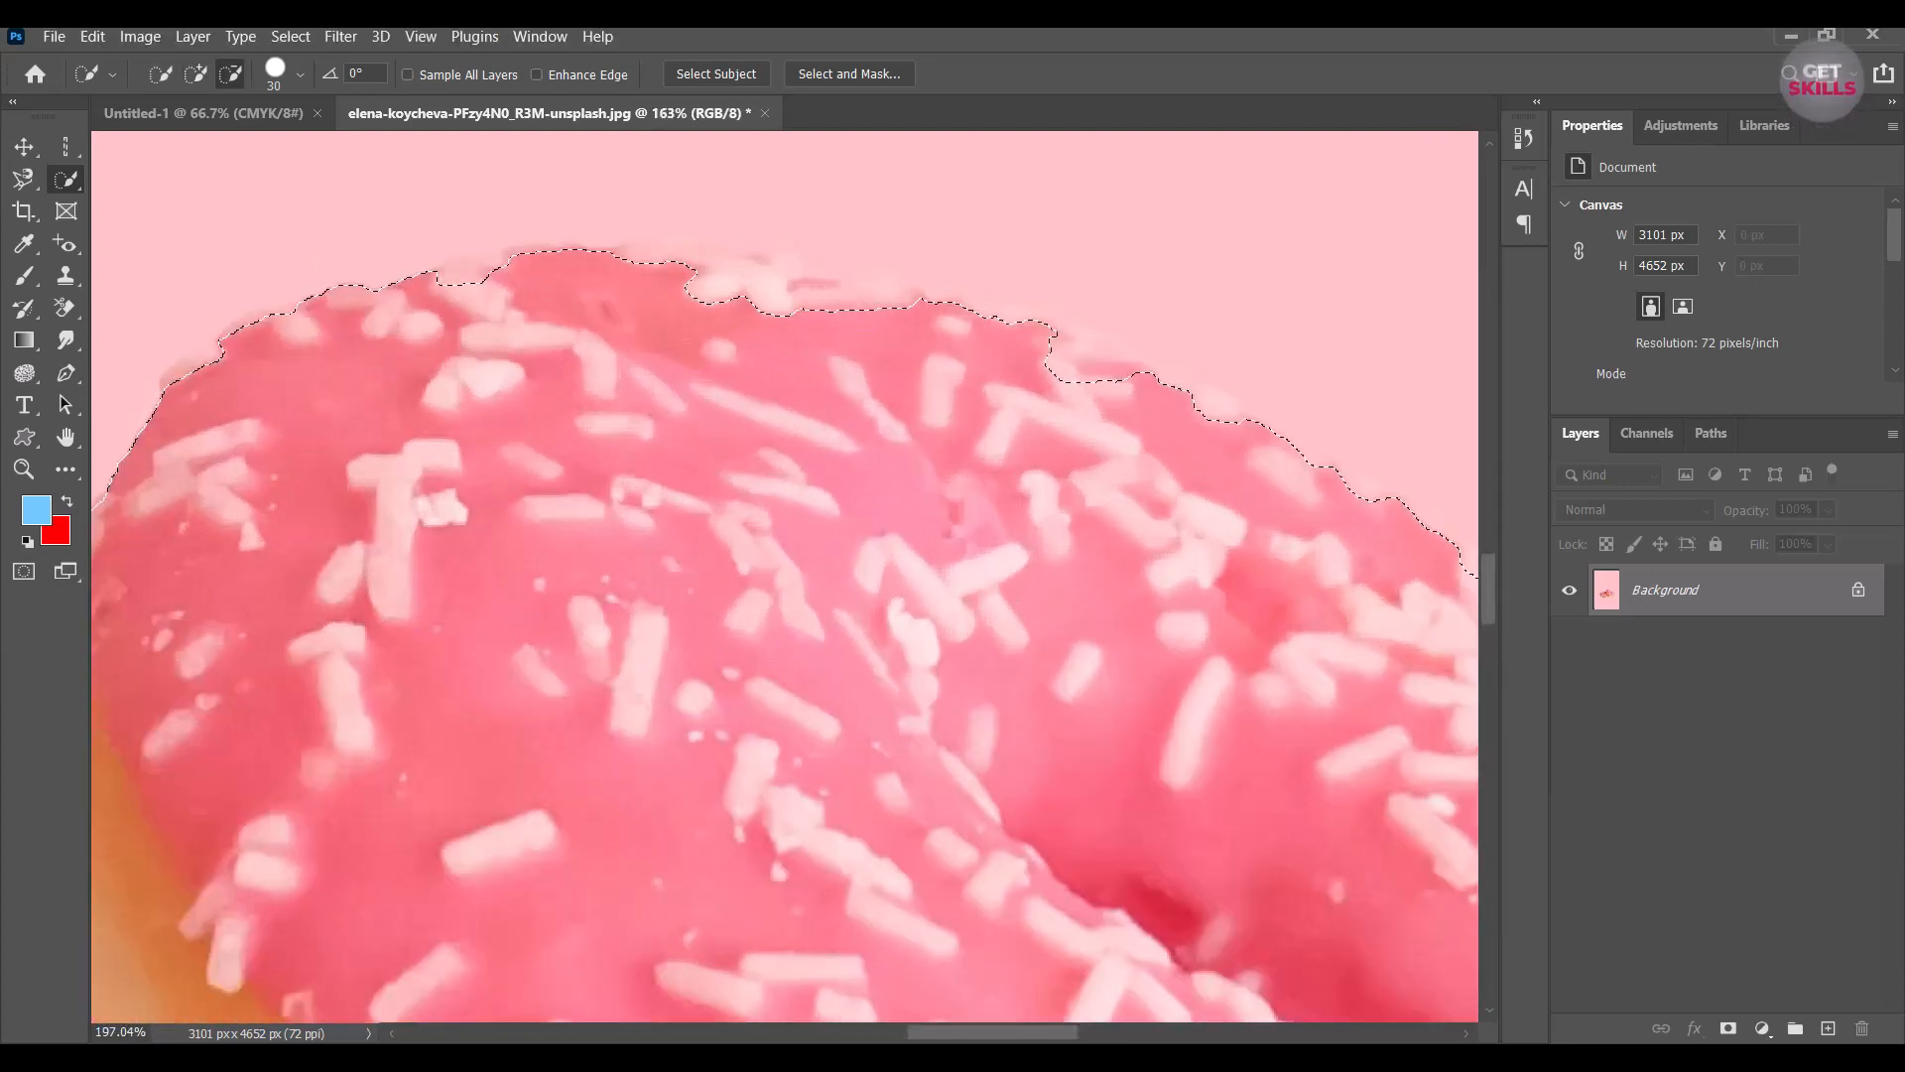
scroll(684, 343, "down", 4)
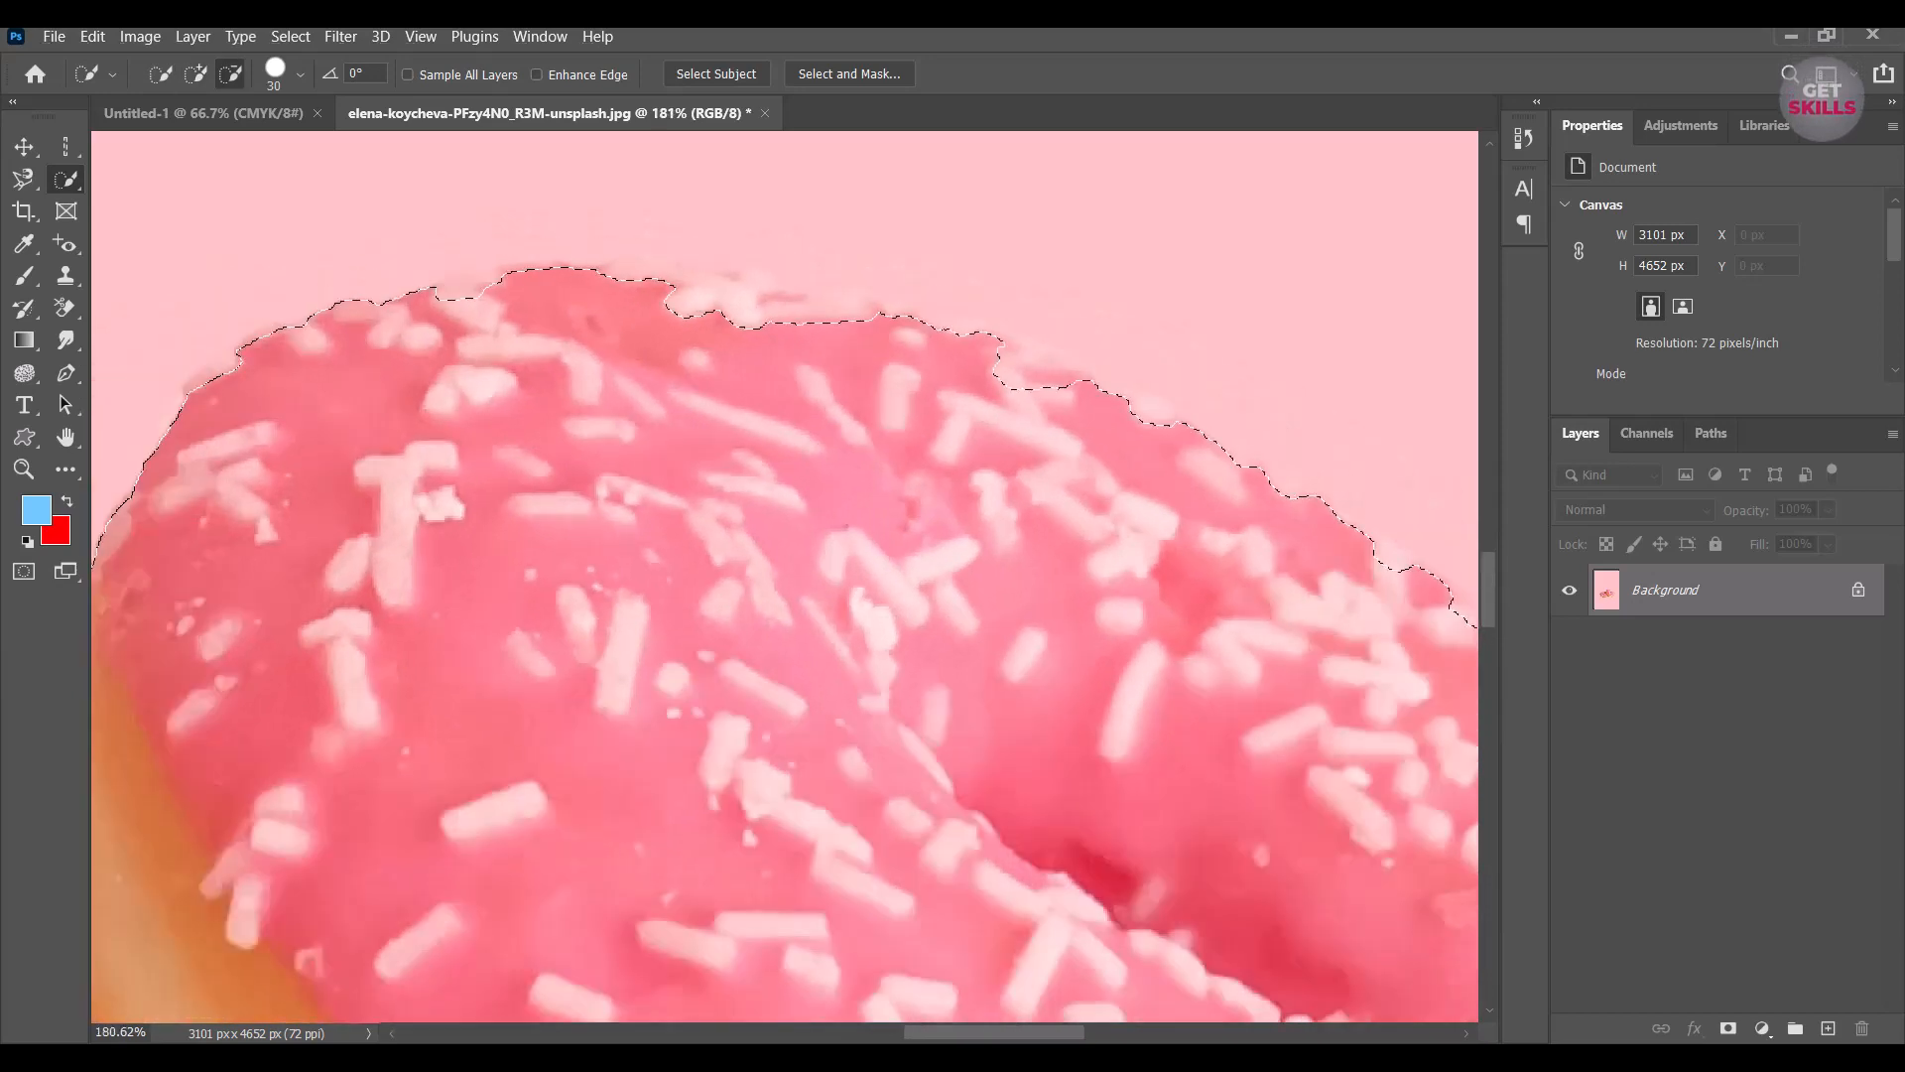
scroll(764, 308, "up", 4)
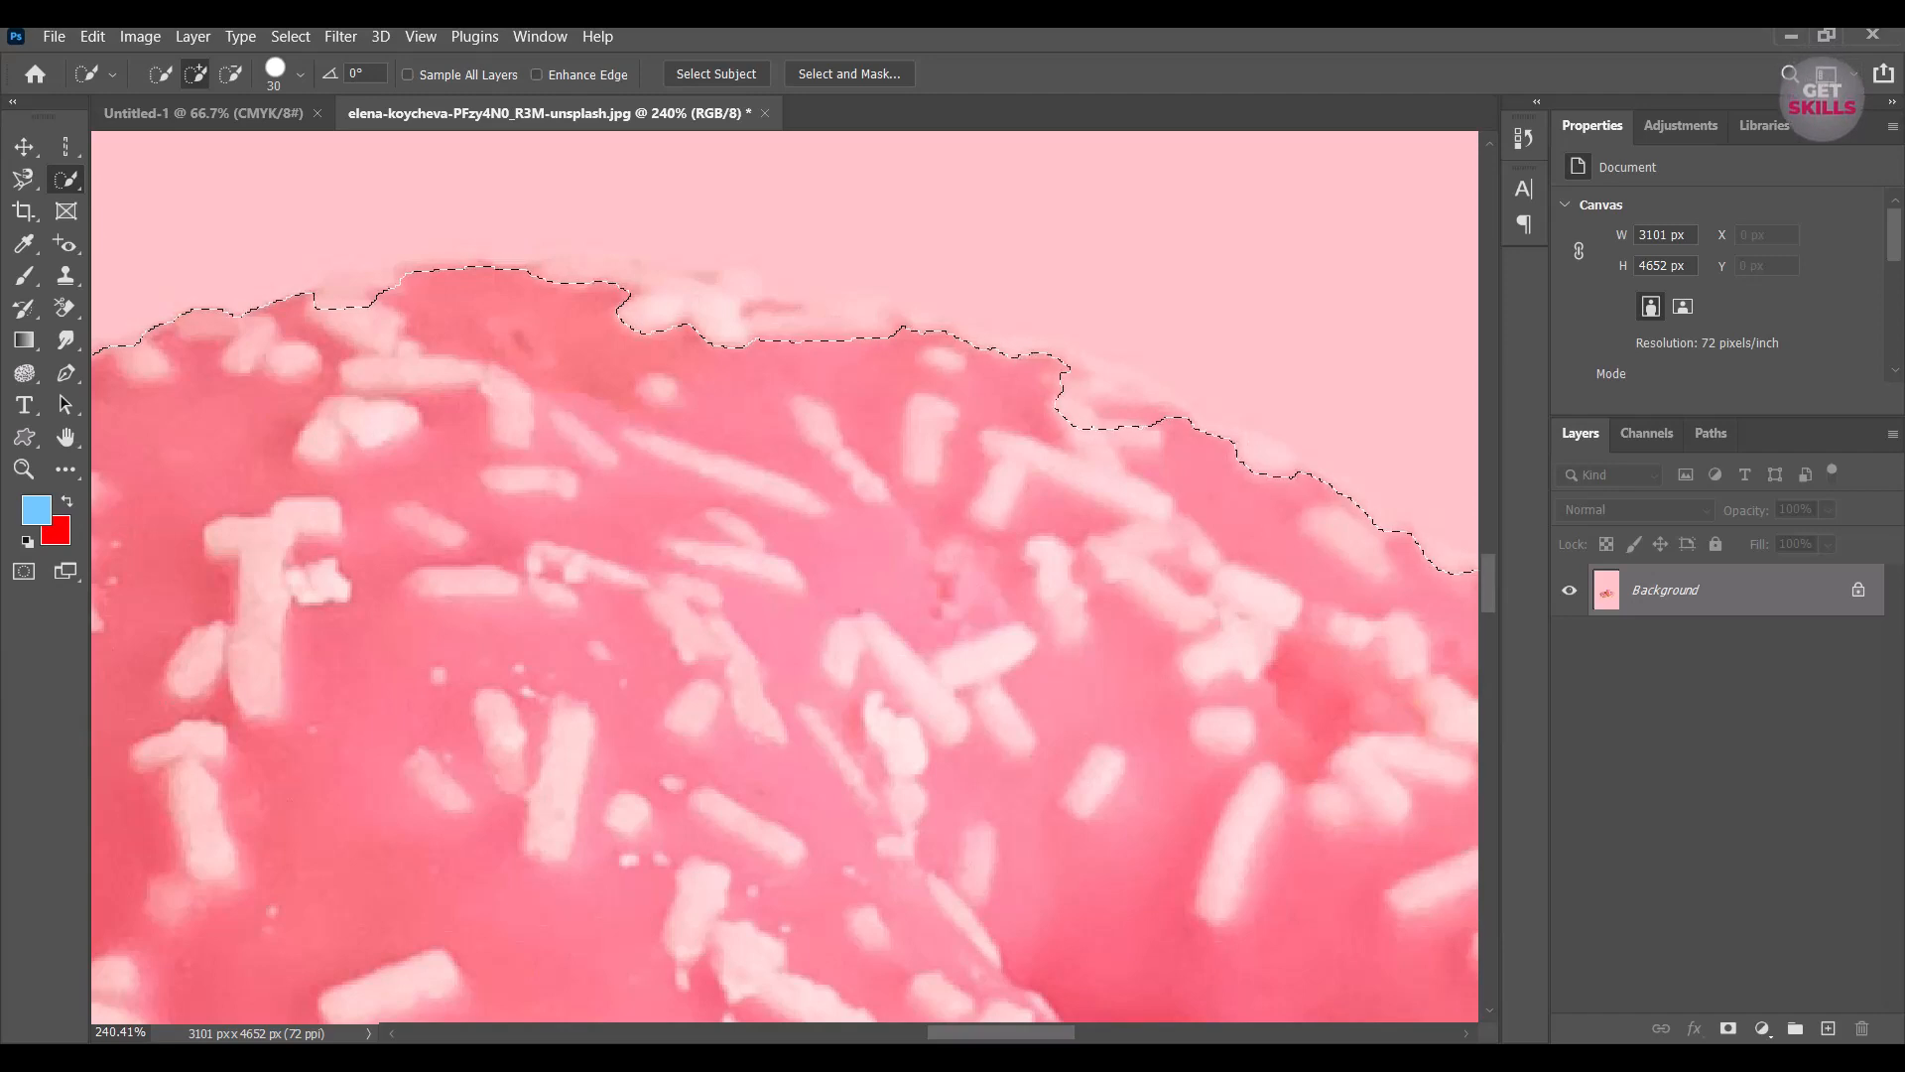
Reduce the Quick Selection brush size to 10 and add the missed sprinkles on the front donut's upper edge to the selection.
key("bracketleft")
key("bracketleft")
left_click_drag(645, 314, 796, 316)
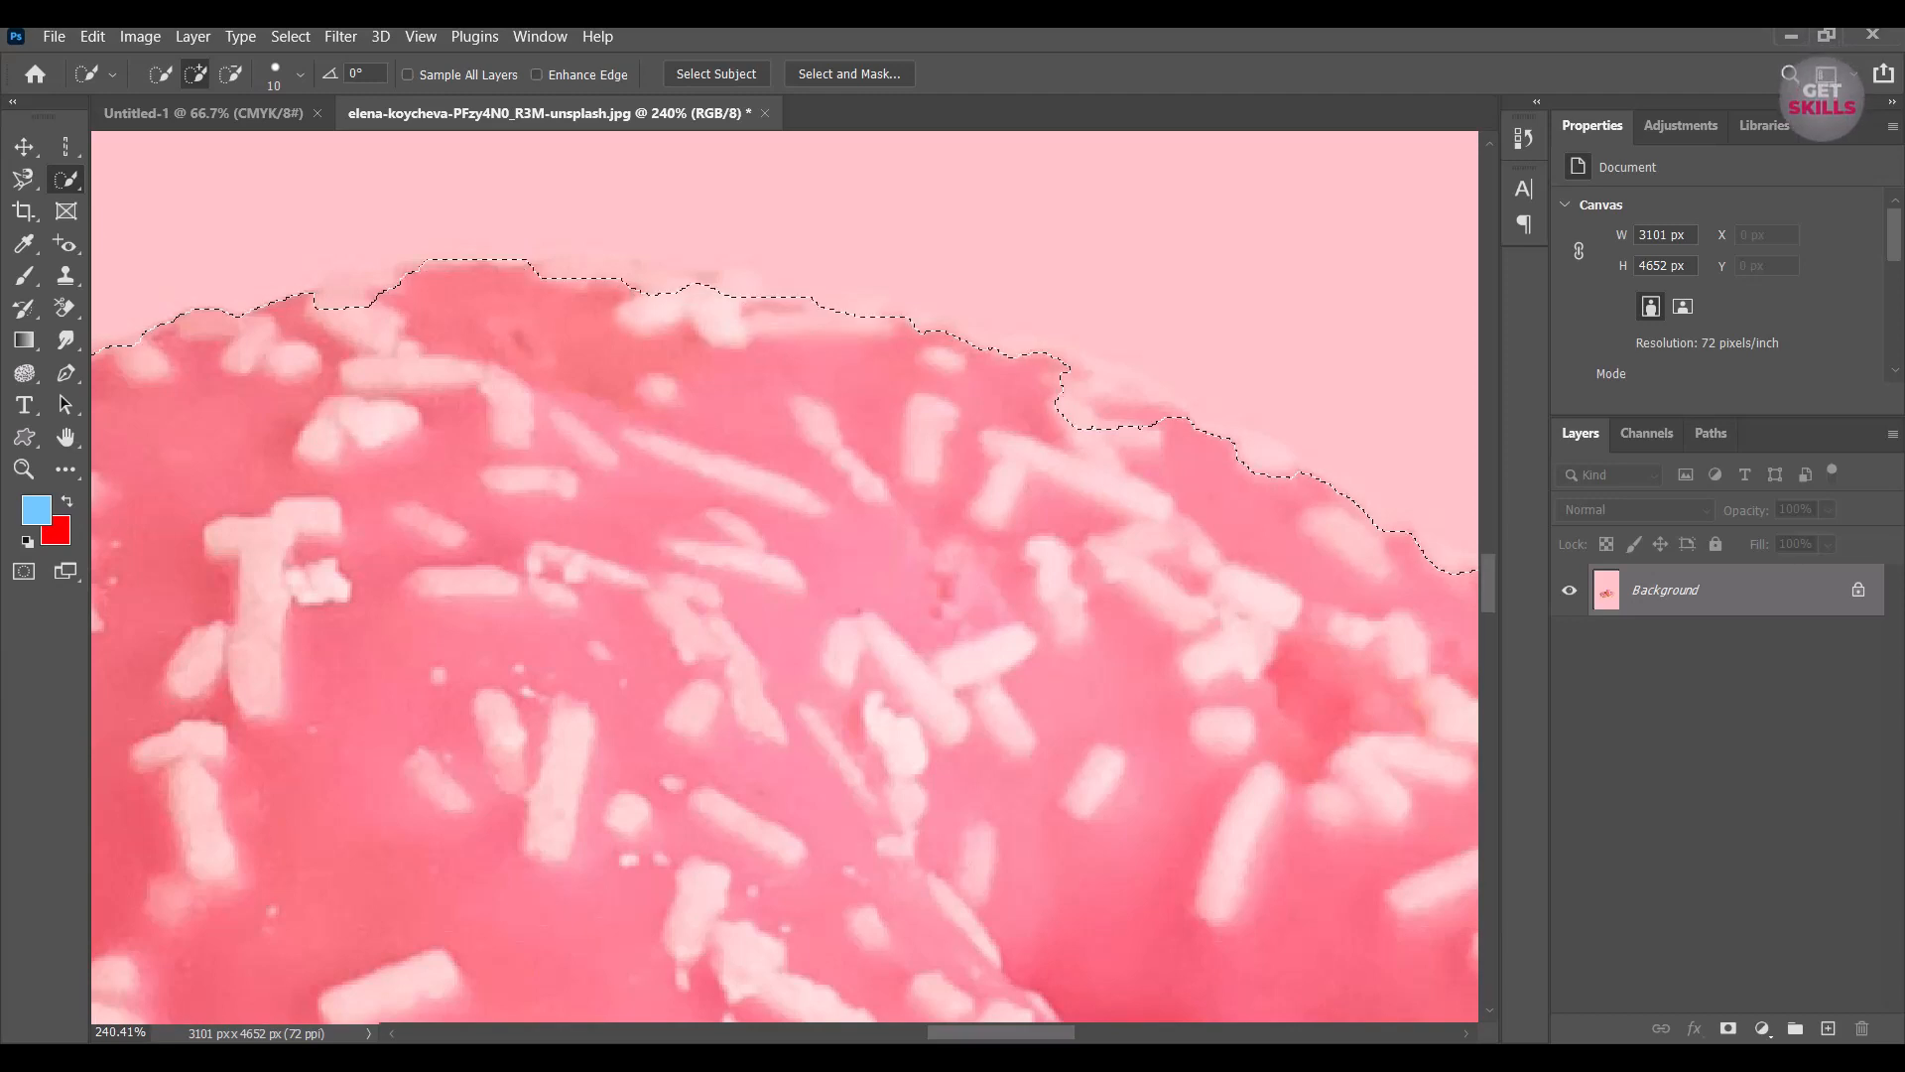
Add the missed sprinkles along the front donut's upper edge and upper right slope to the selection.
left_click_drag(389, 295, 330, 299)
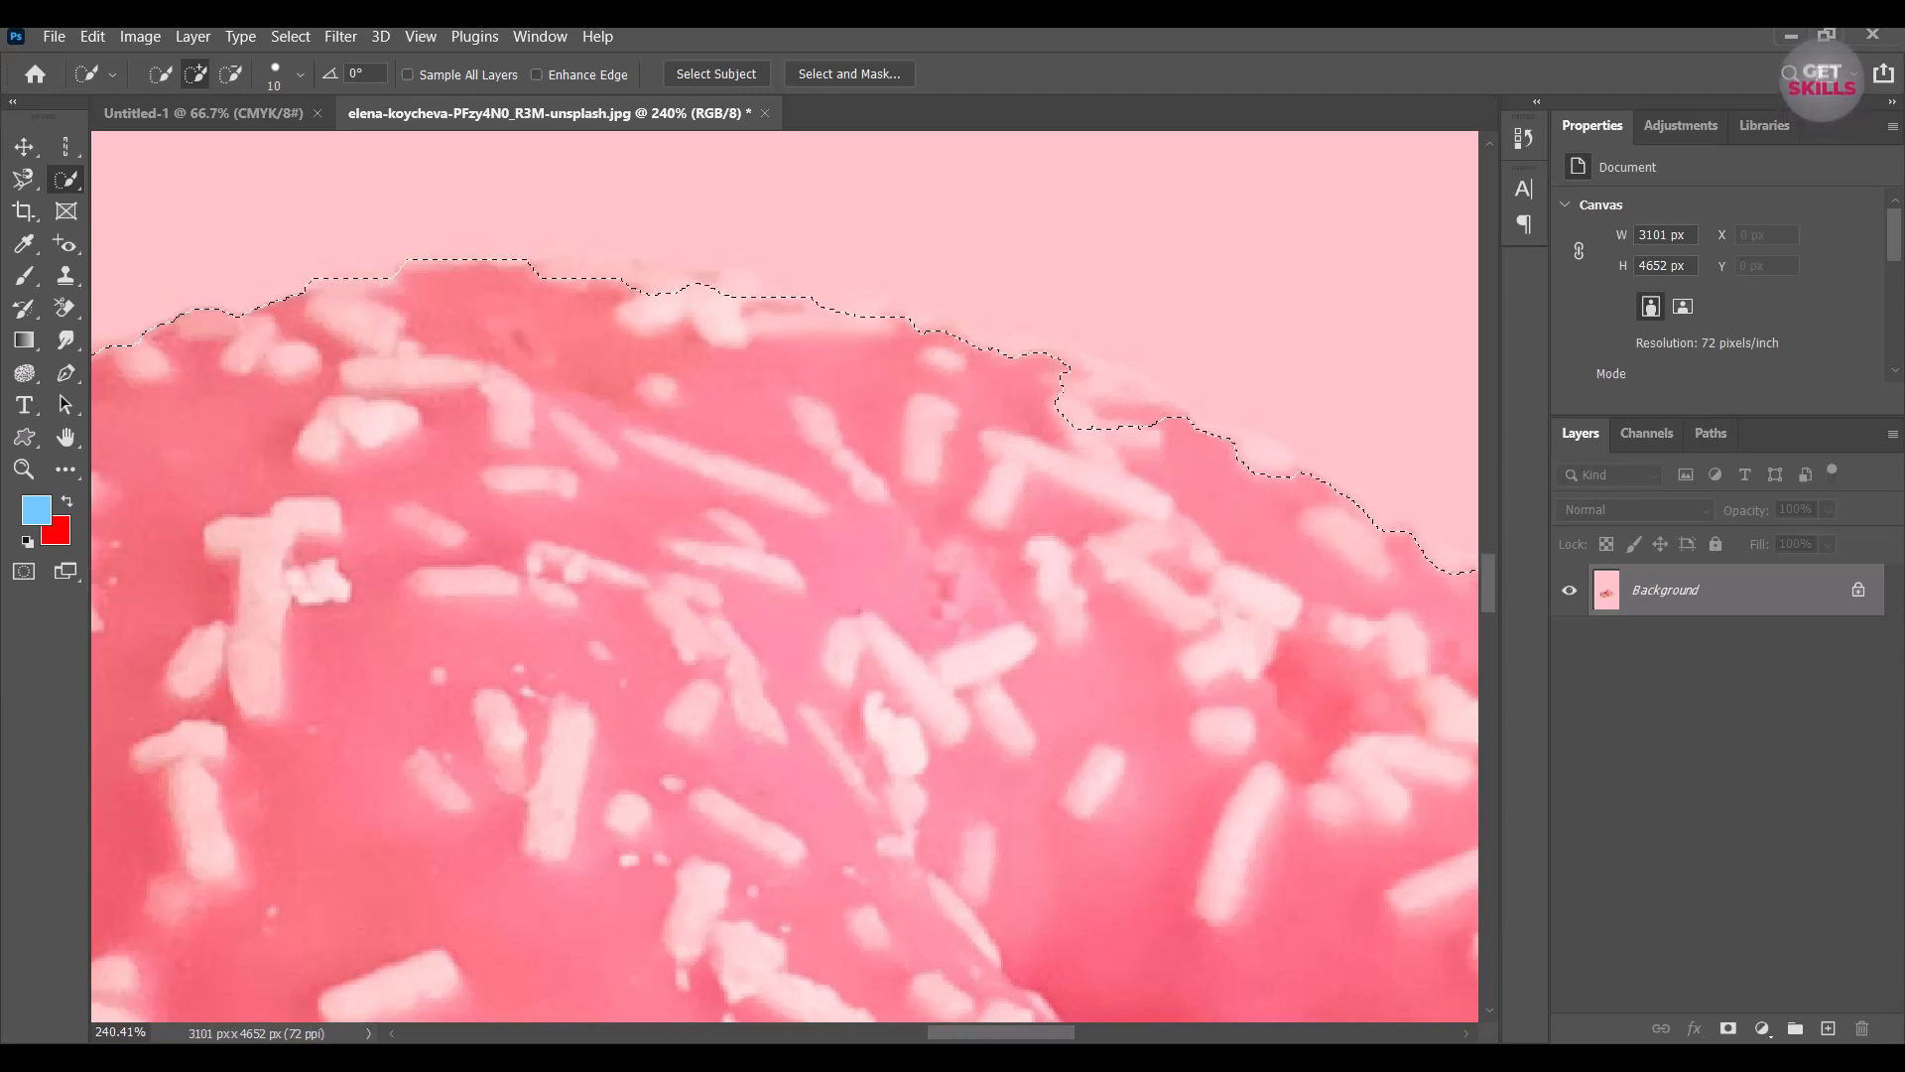
left_click_drag(667, 286, 983, 333)
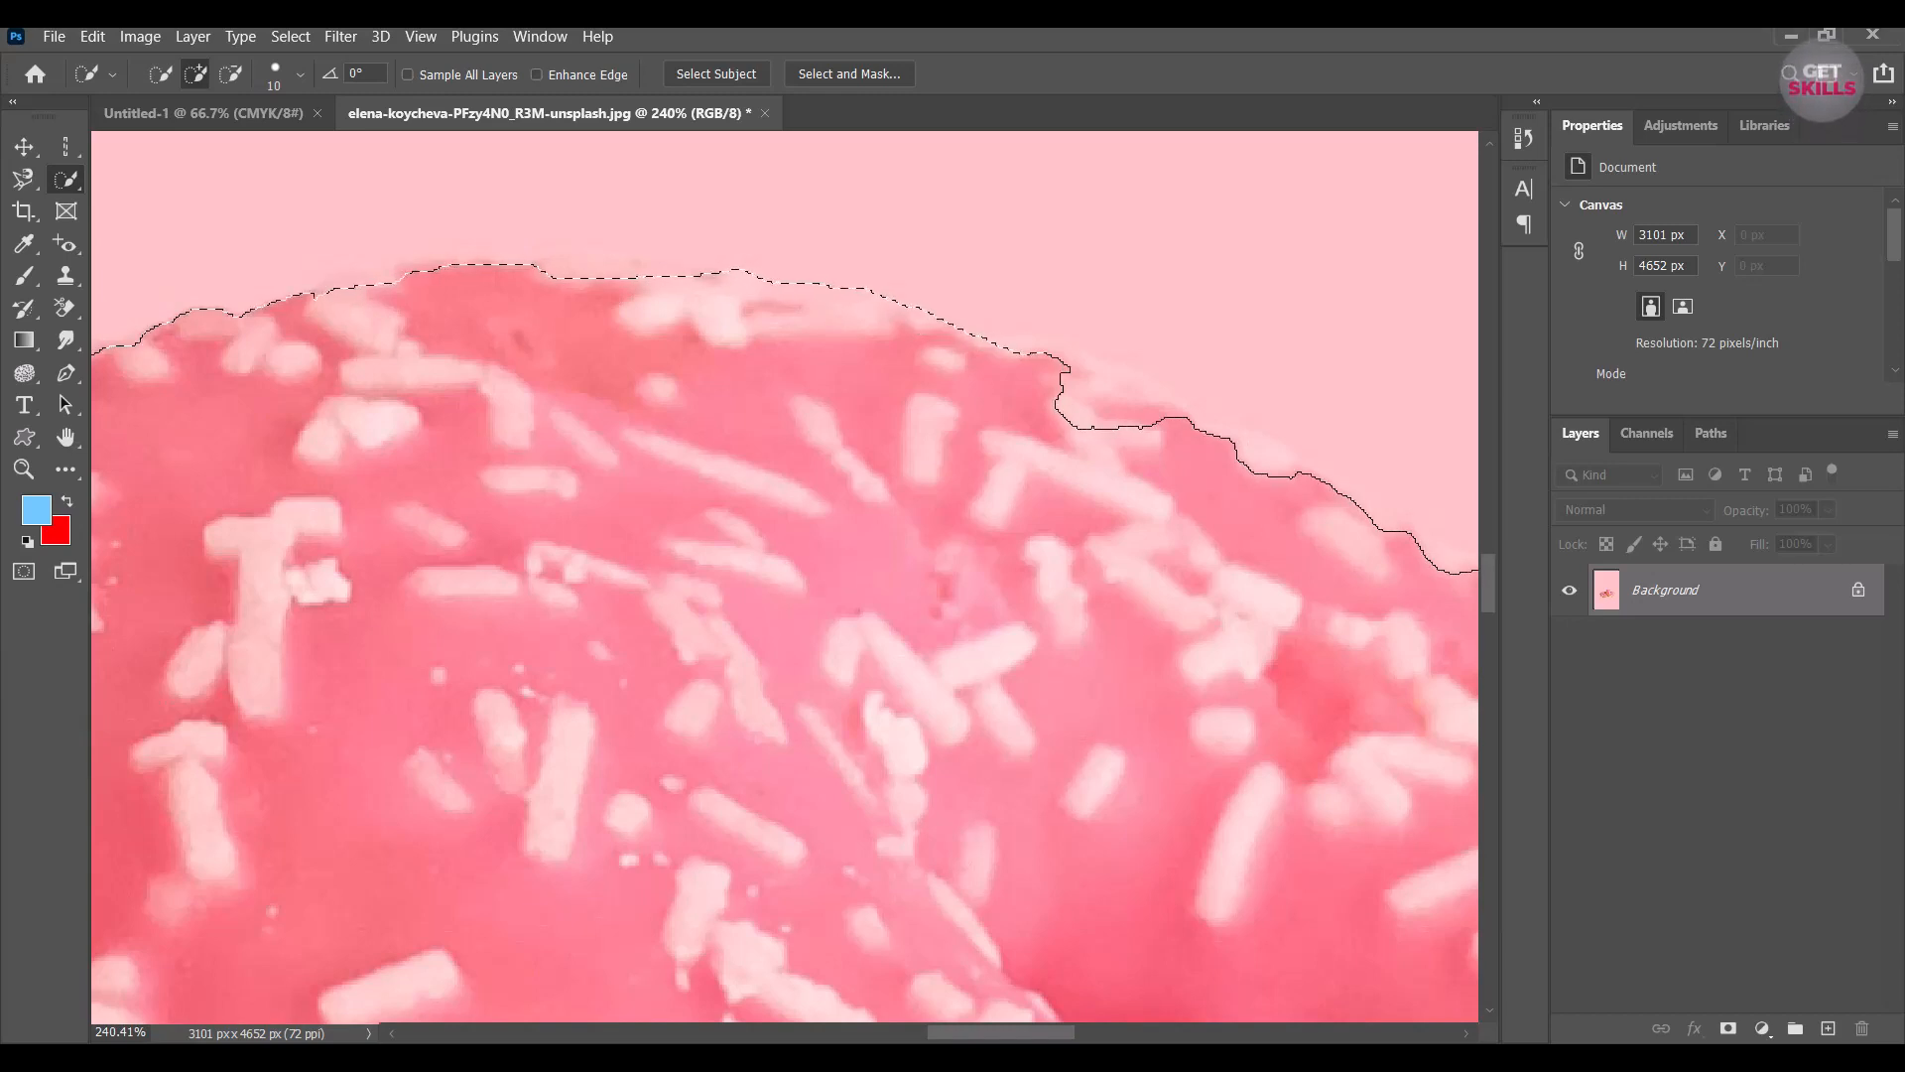
left_click_drag(1191, 556, 756, 490)
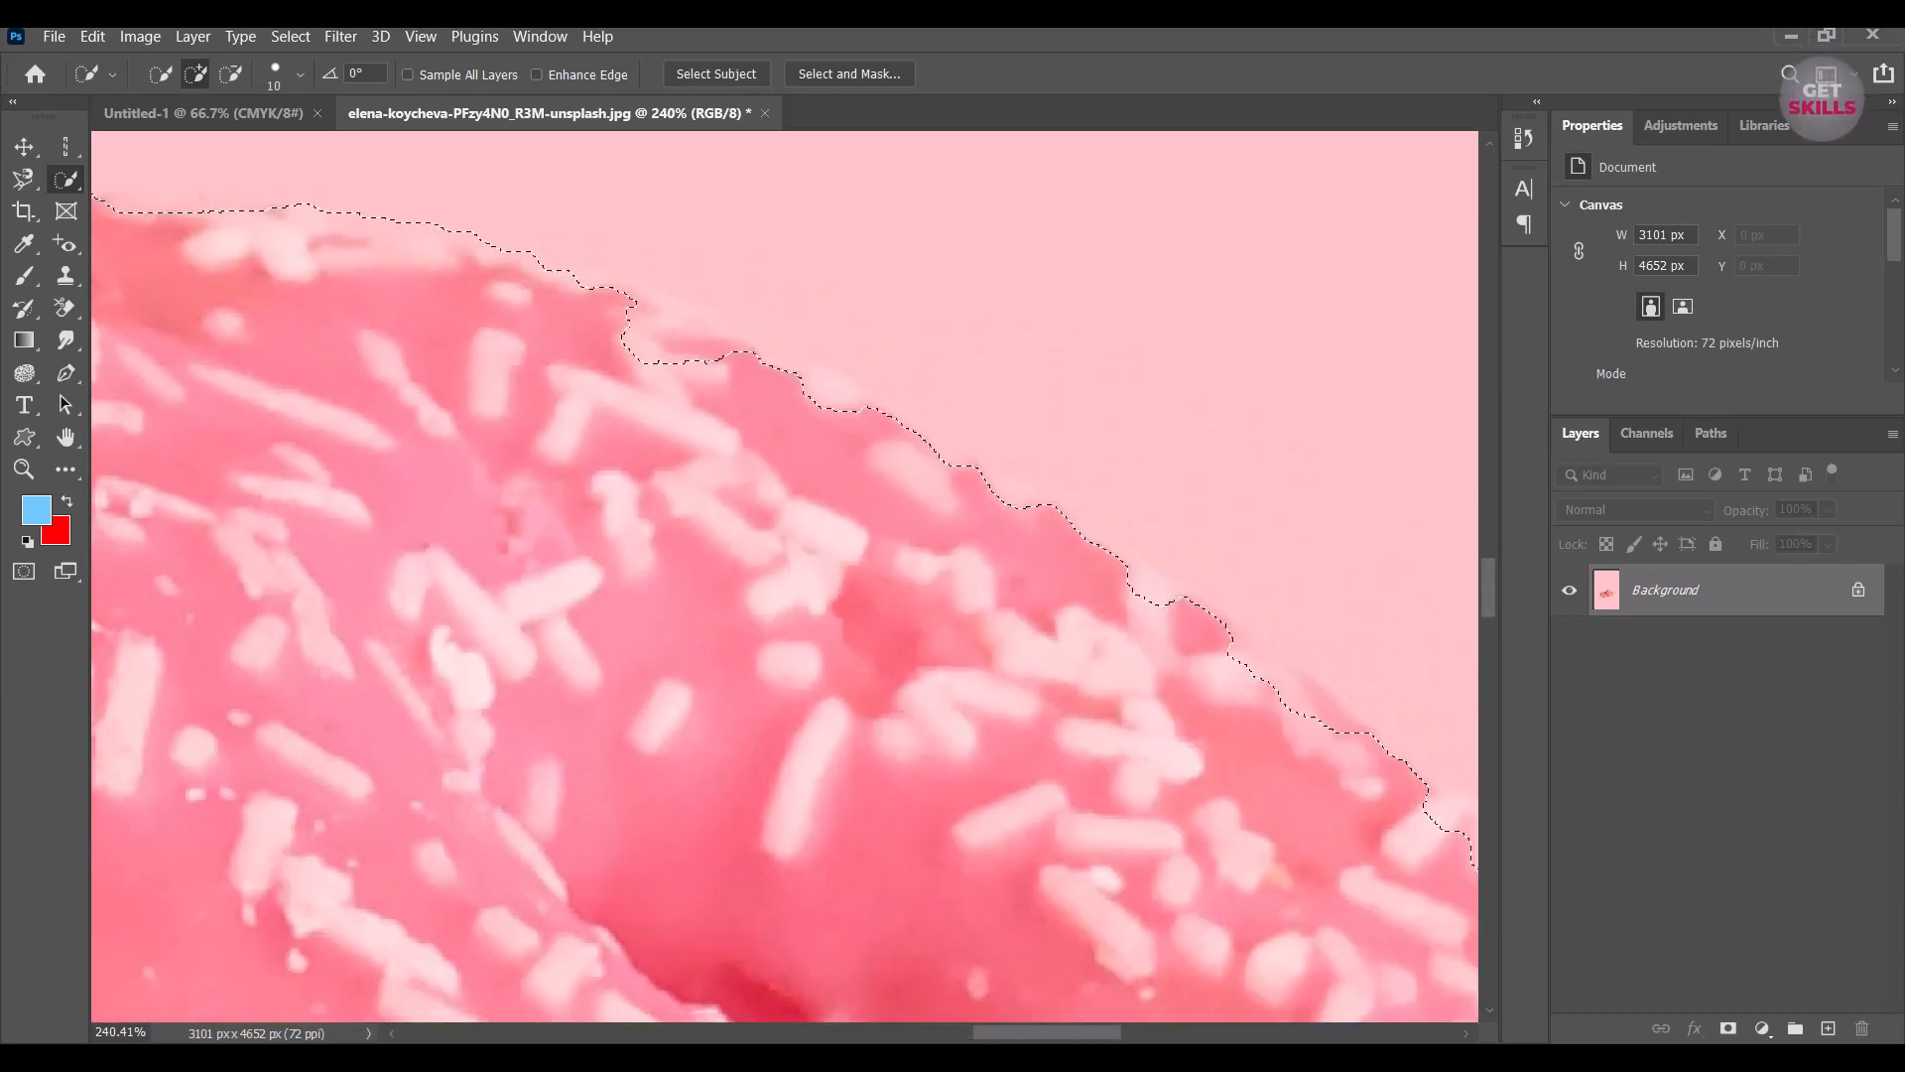
mouse_move(650, 336)
left_mouse_down()
mouse_move(856, 402)
mouse_move(948, 464)
left_mouse_up()
mouse_move(762, 362)
left_mouse_down()
mouse_move(1077, 544)
mouse_move(679, 308)
mouse_move(908, 451)
mouse_move(1101, 635)
mouse_move(1156, 734)
mouse_move(843, 328)
mouse_move(833, 283)
left_mouse_up()
Add the missed sprinkles along the front donut's right outer edge to the selection.
scroll(1156, 734, "down", 2)
scroll(1156, 735, "right", 1)
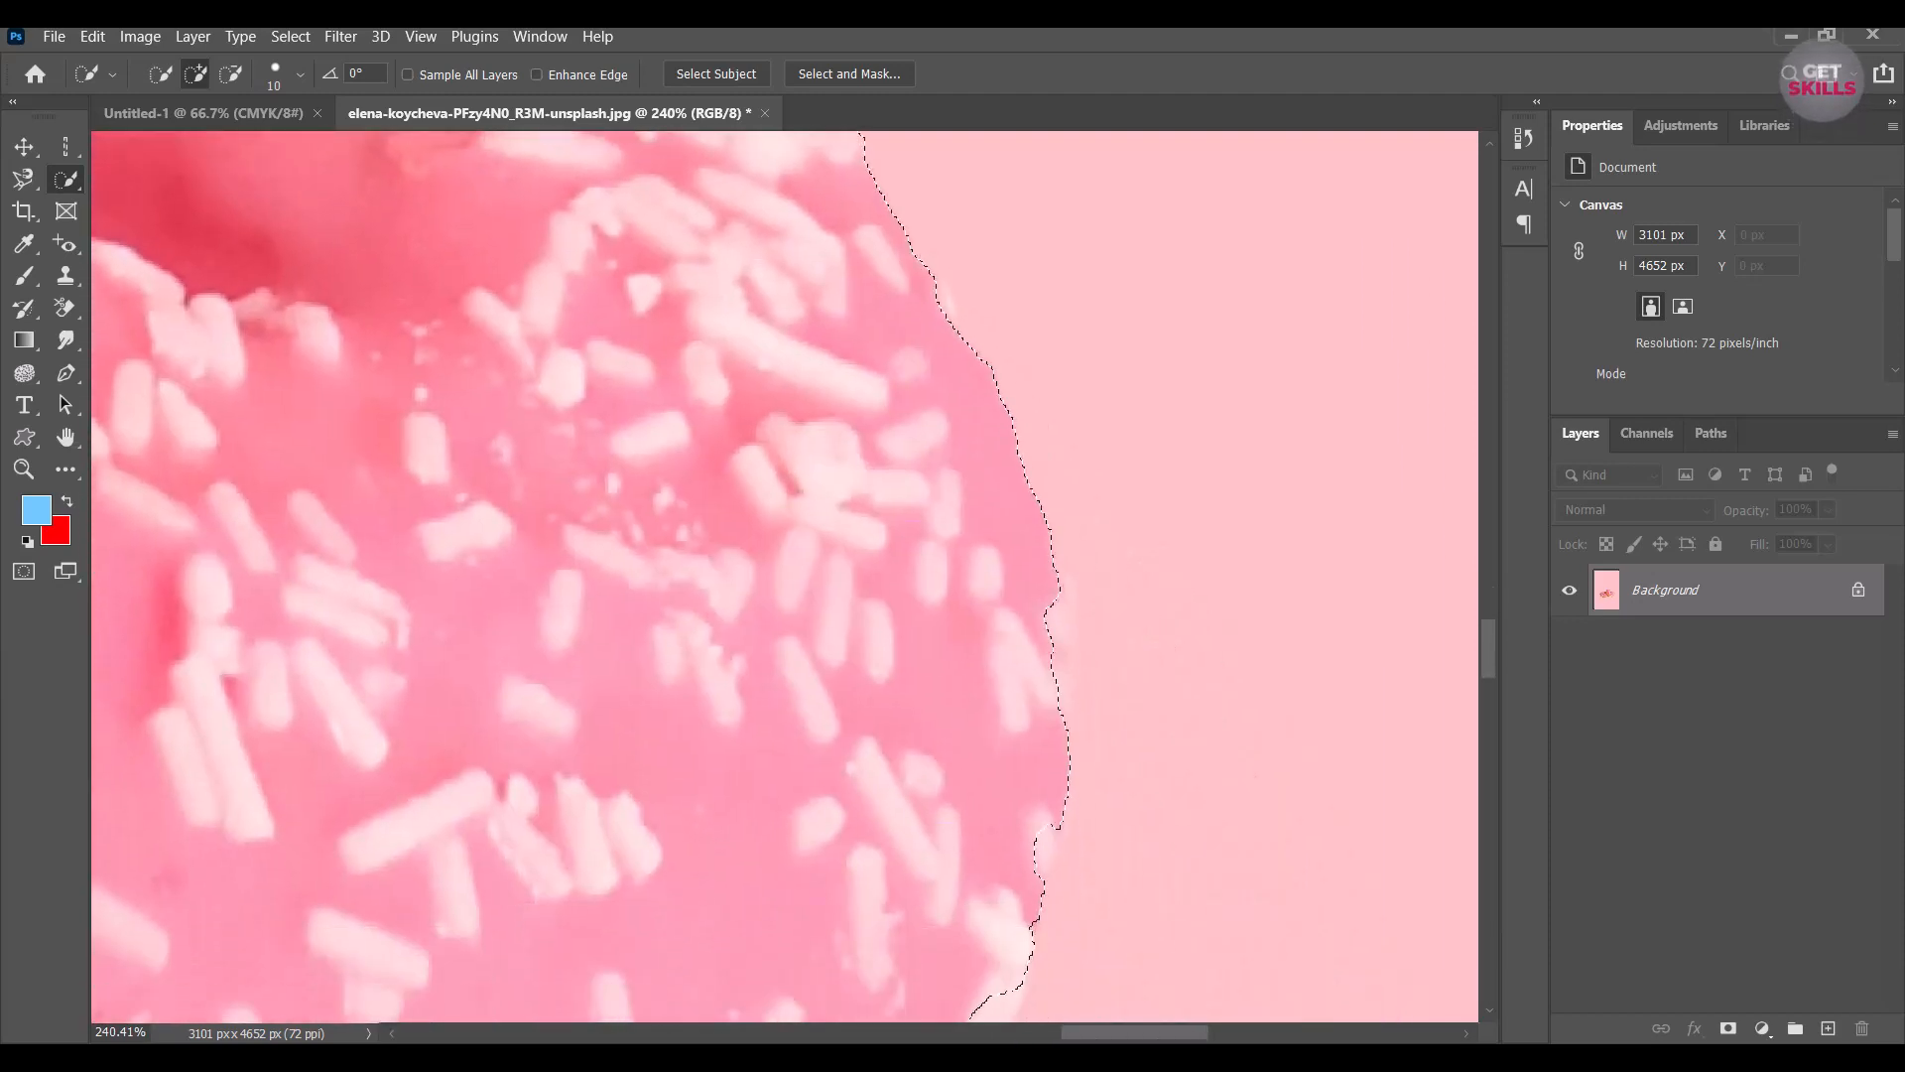
left_click_drag(992, 694, 1111, 447)
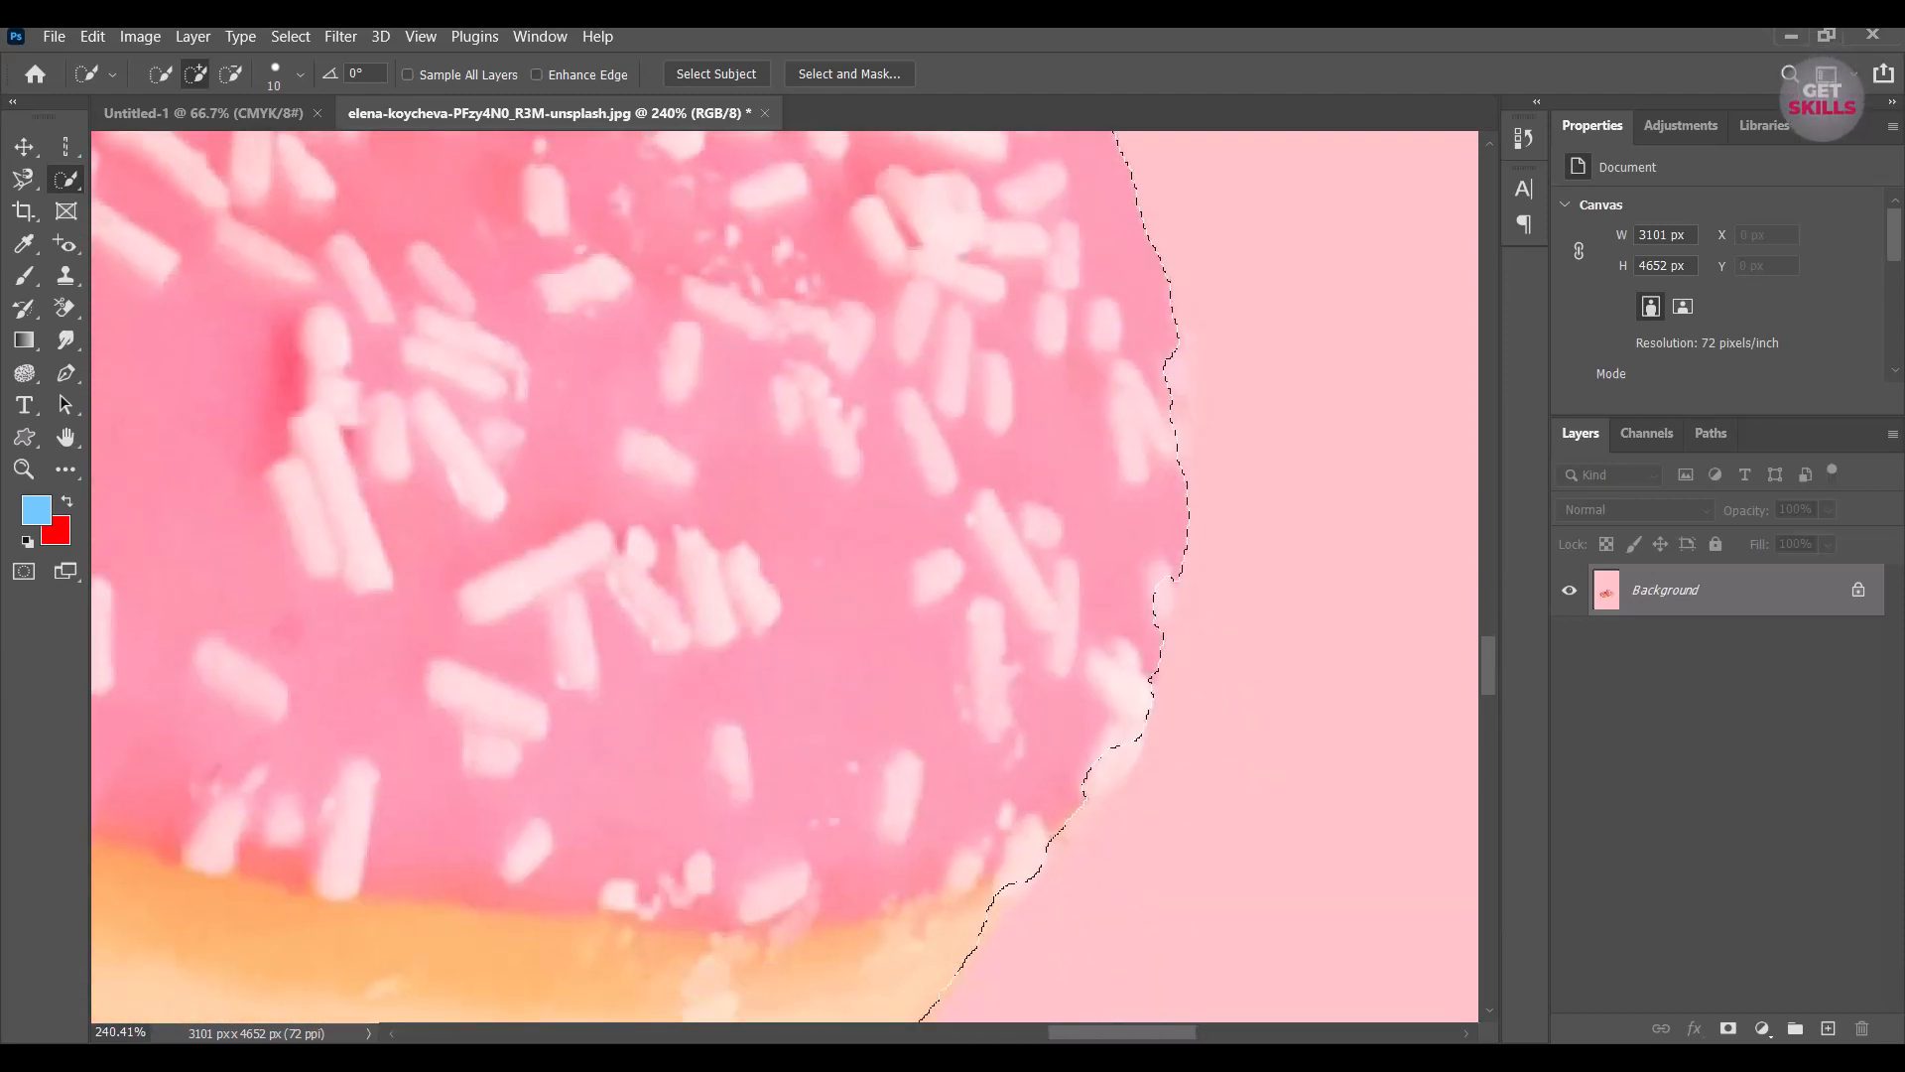
mouse_move(1165, 359)
left_mouse_down()
mouse_move(1180, 447)
mouse_move(1163, 607)
left_mouse_up()
Subtract the excess pink background from the selection along the front donut's right edge, restoring any donut areas trimmed too far.
left_click(230, 74)
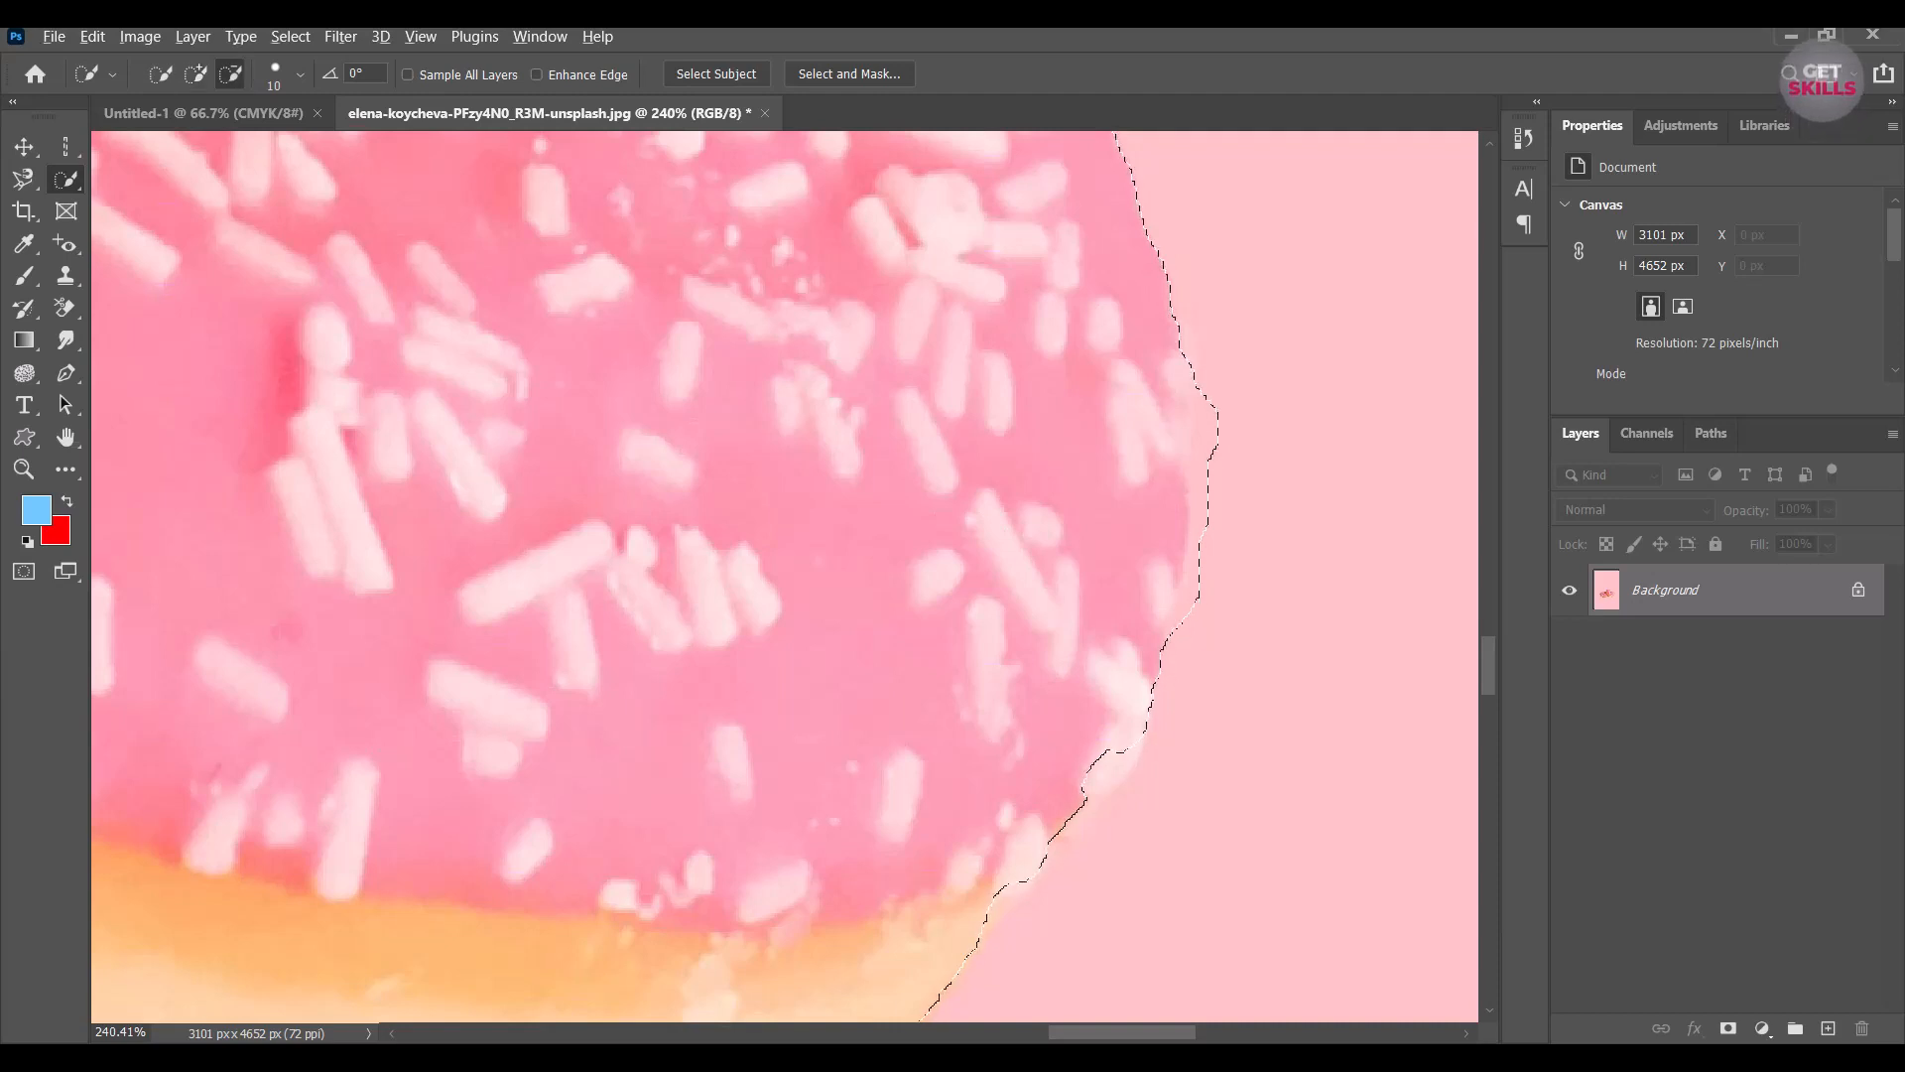
left_click(1184, 458)
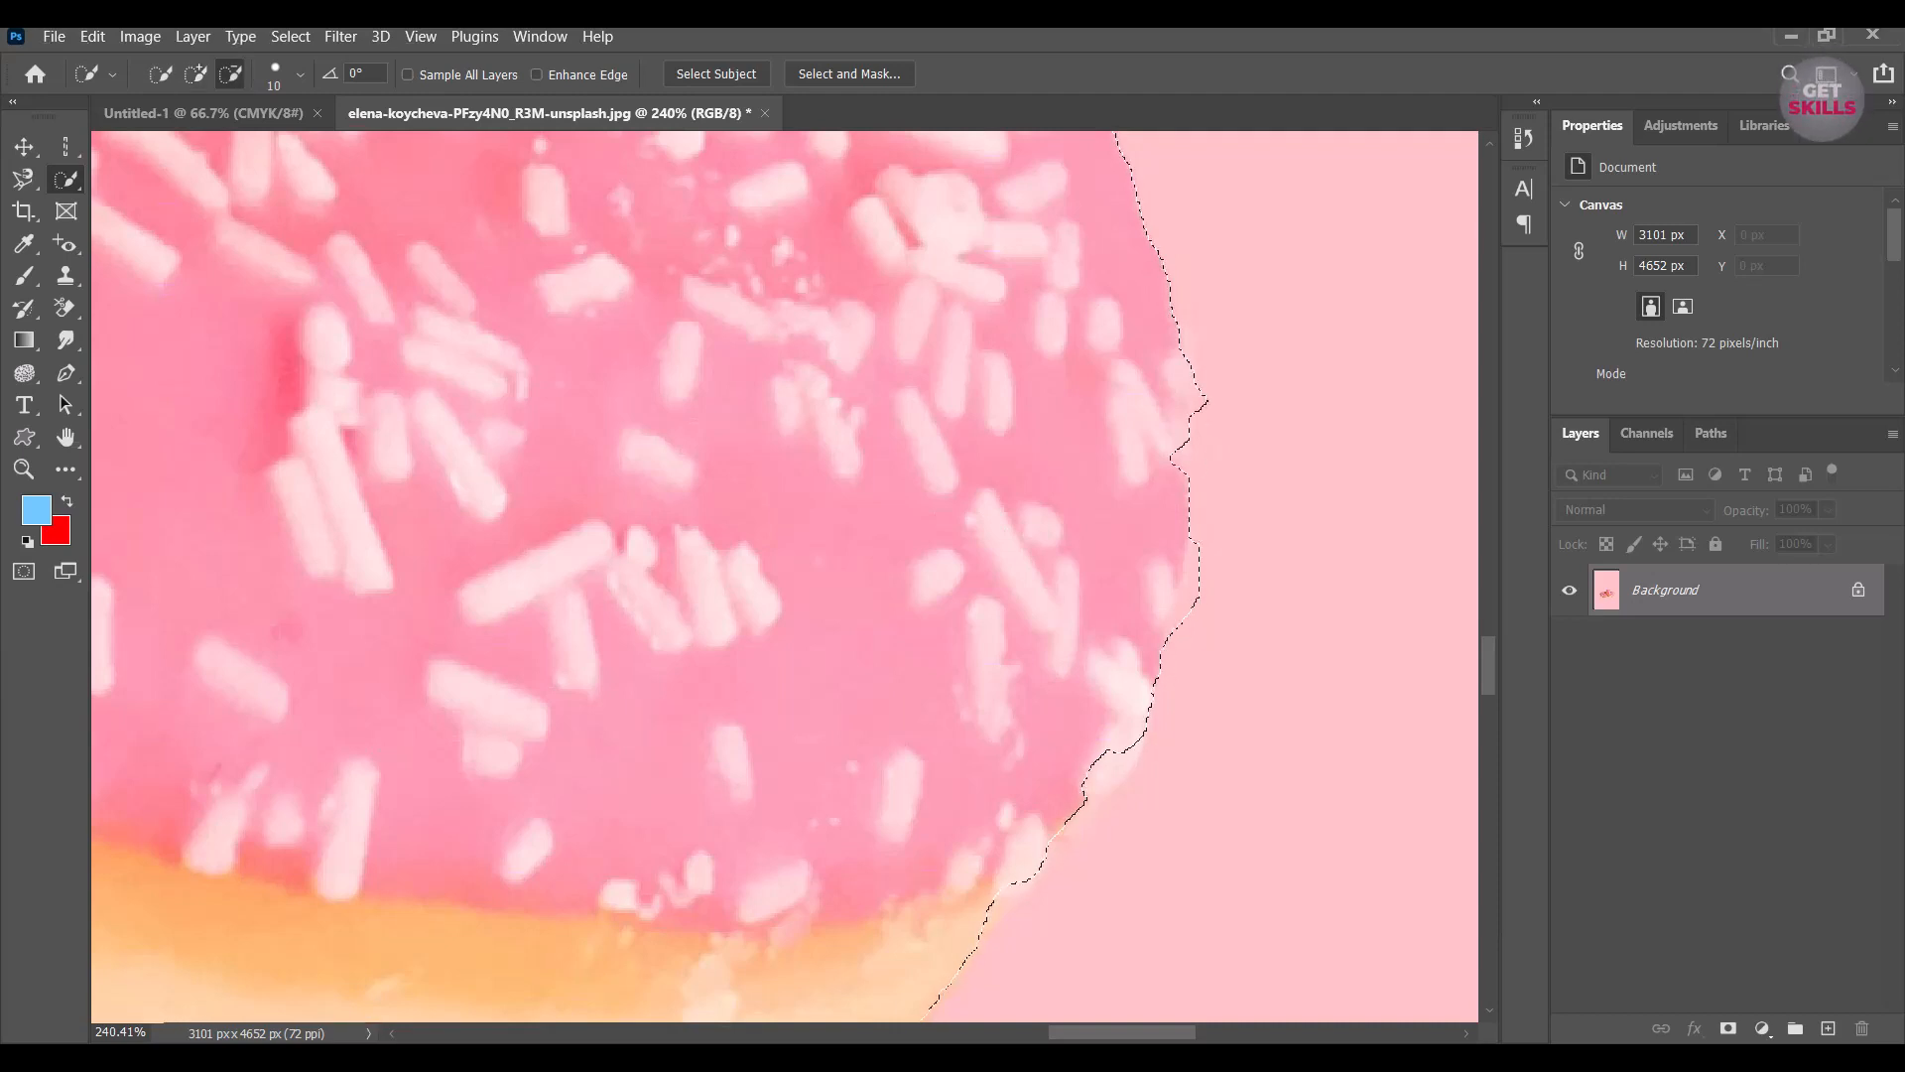
left_click(1193, 577)
left_click(196, 74)
key("alt")
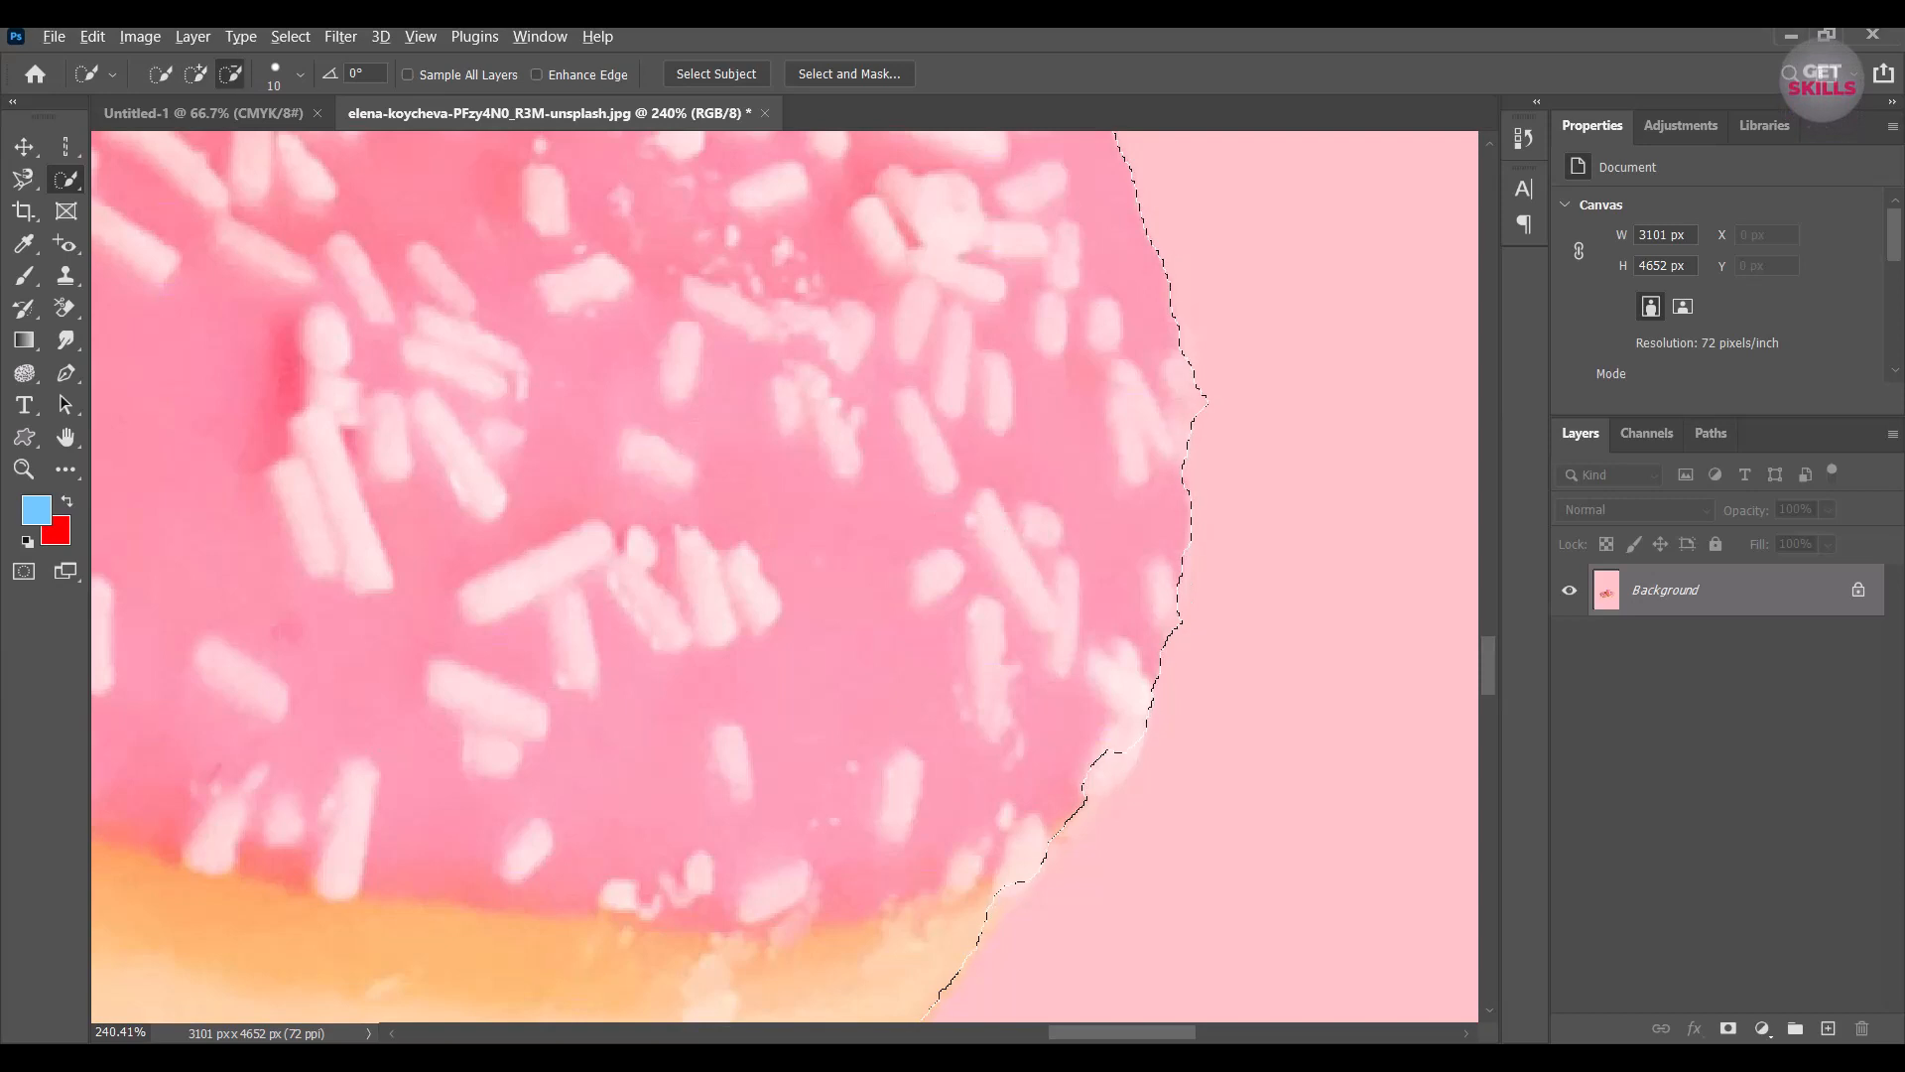
left_click(1183, 584, "alt")
left_click(1193, 427, "alt")
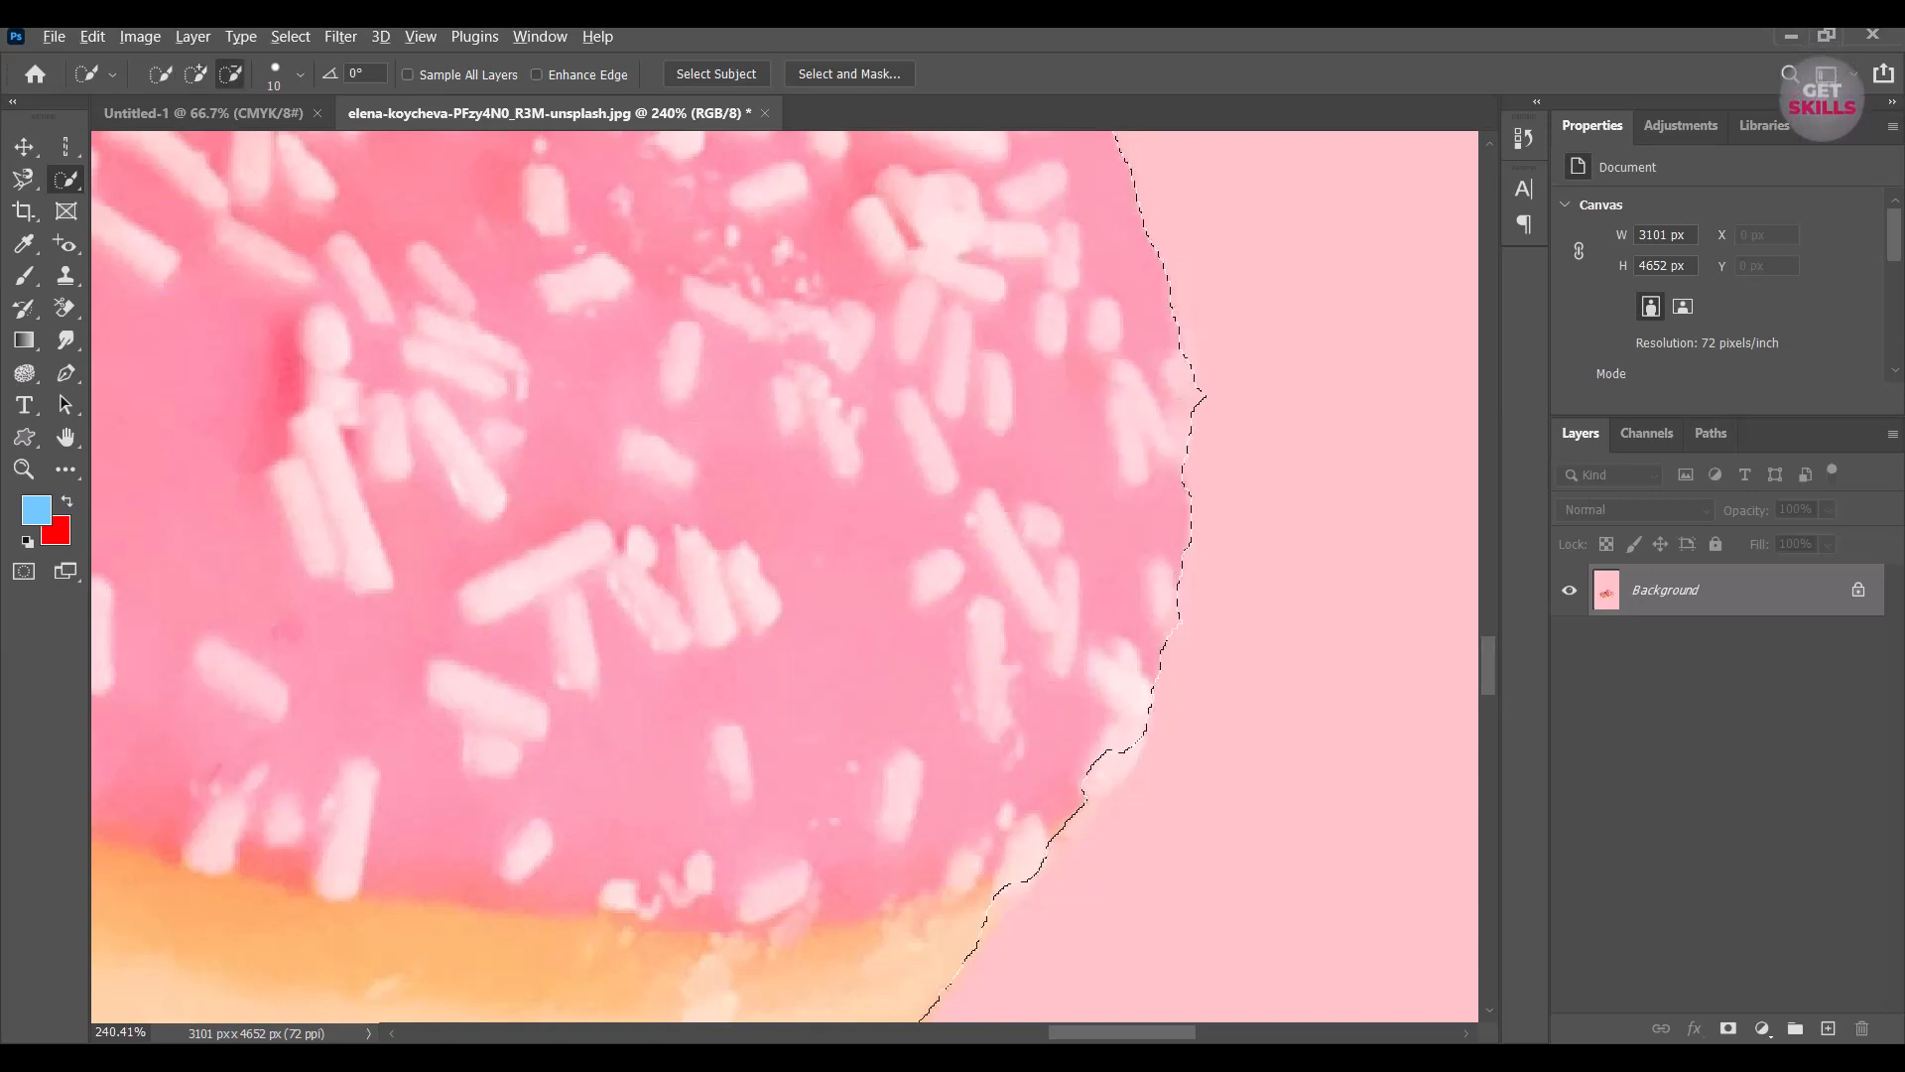
left_click(1181, 455)
left_click(1175, 592)
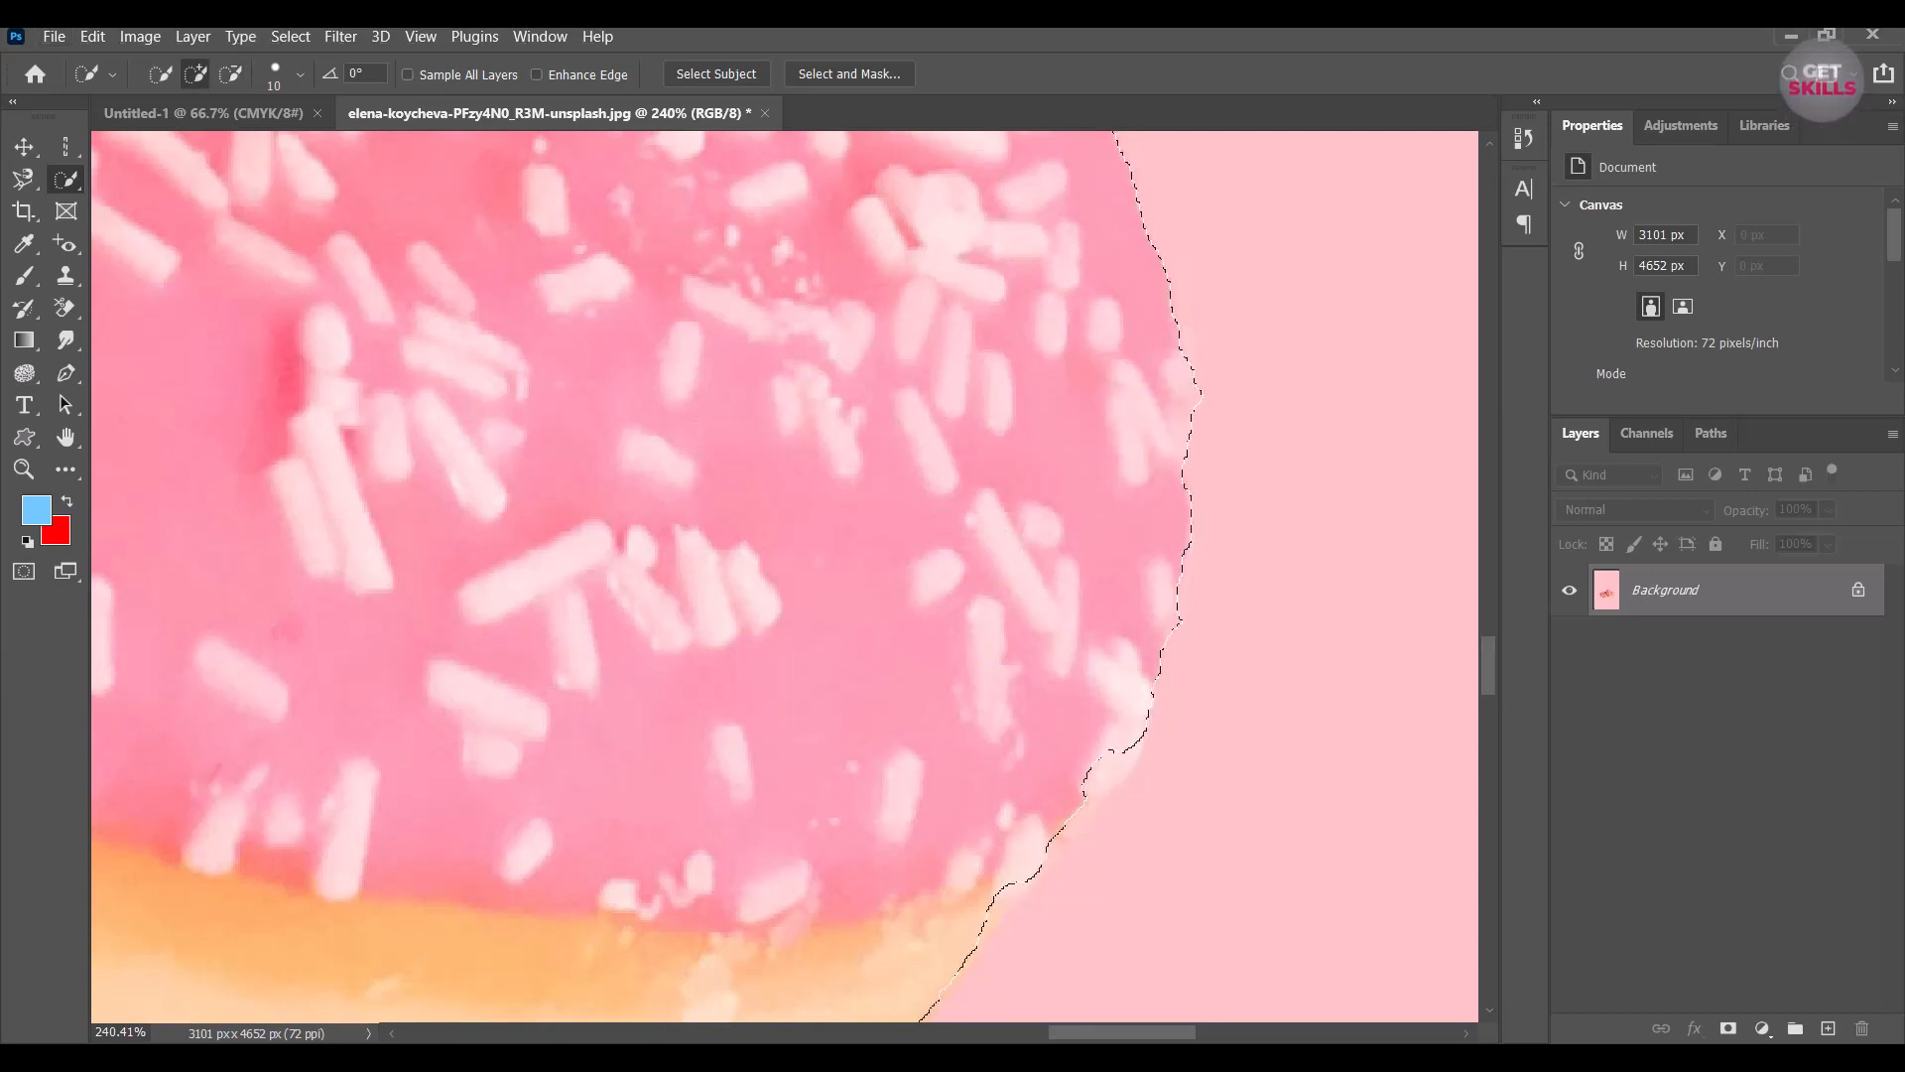
Add the missed sprinkles on the front donut's lower right edge to the selection and subtract the background spill beneath them.
scroll(784, 576, "down", 3)
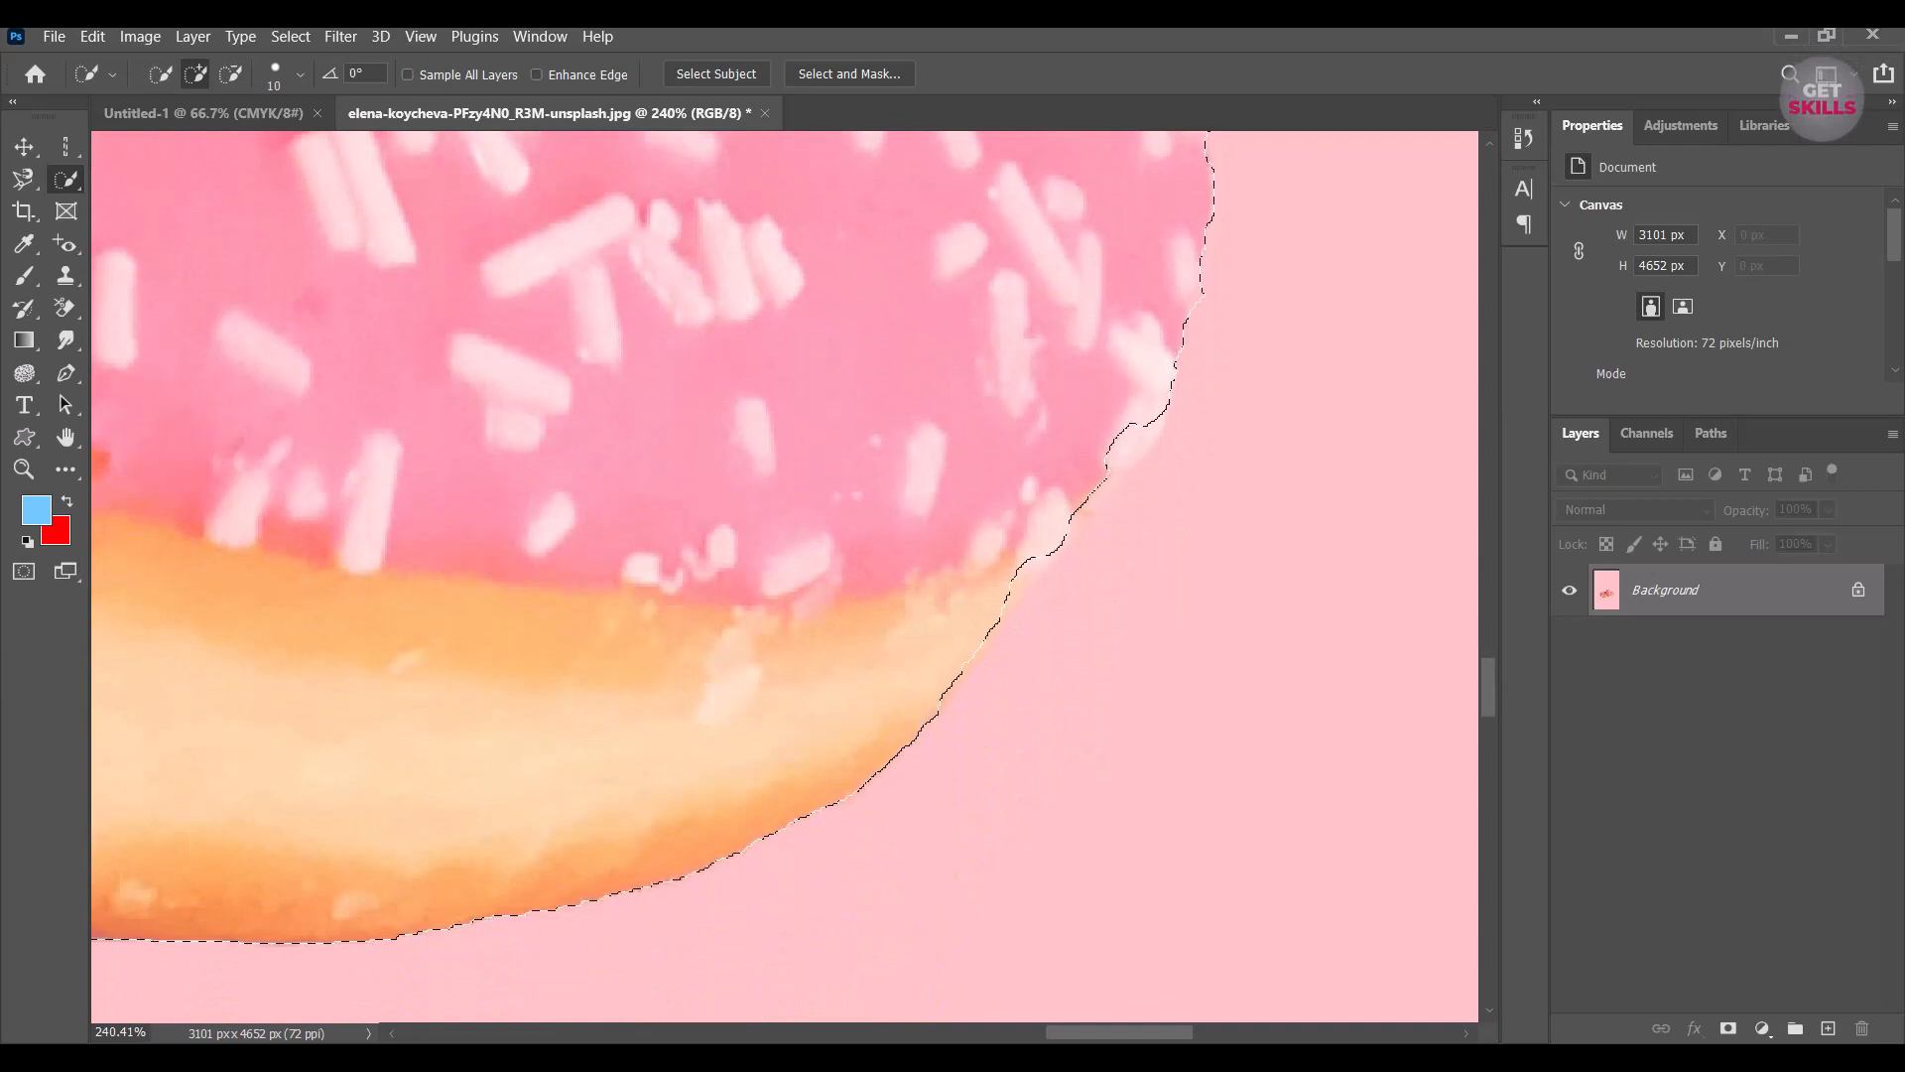
mouse_move(1204, 161)
left_mouse_down()
mouse_move(1201, 238)
mouse_move(1031, 598)
left_mouse_up()
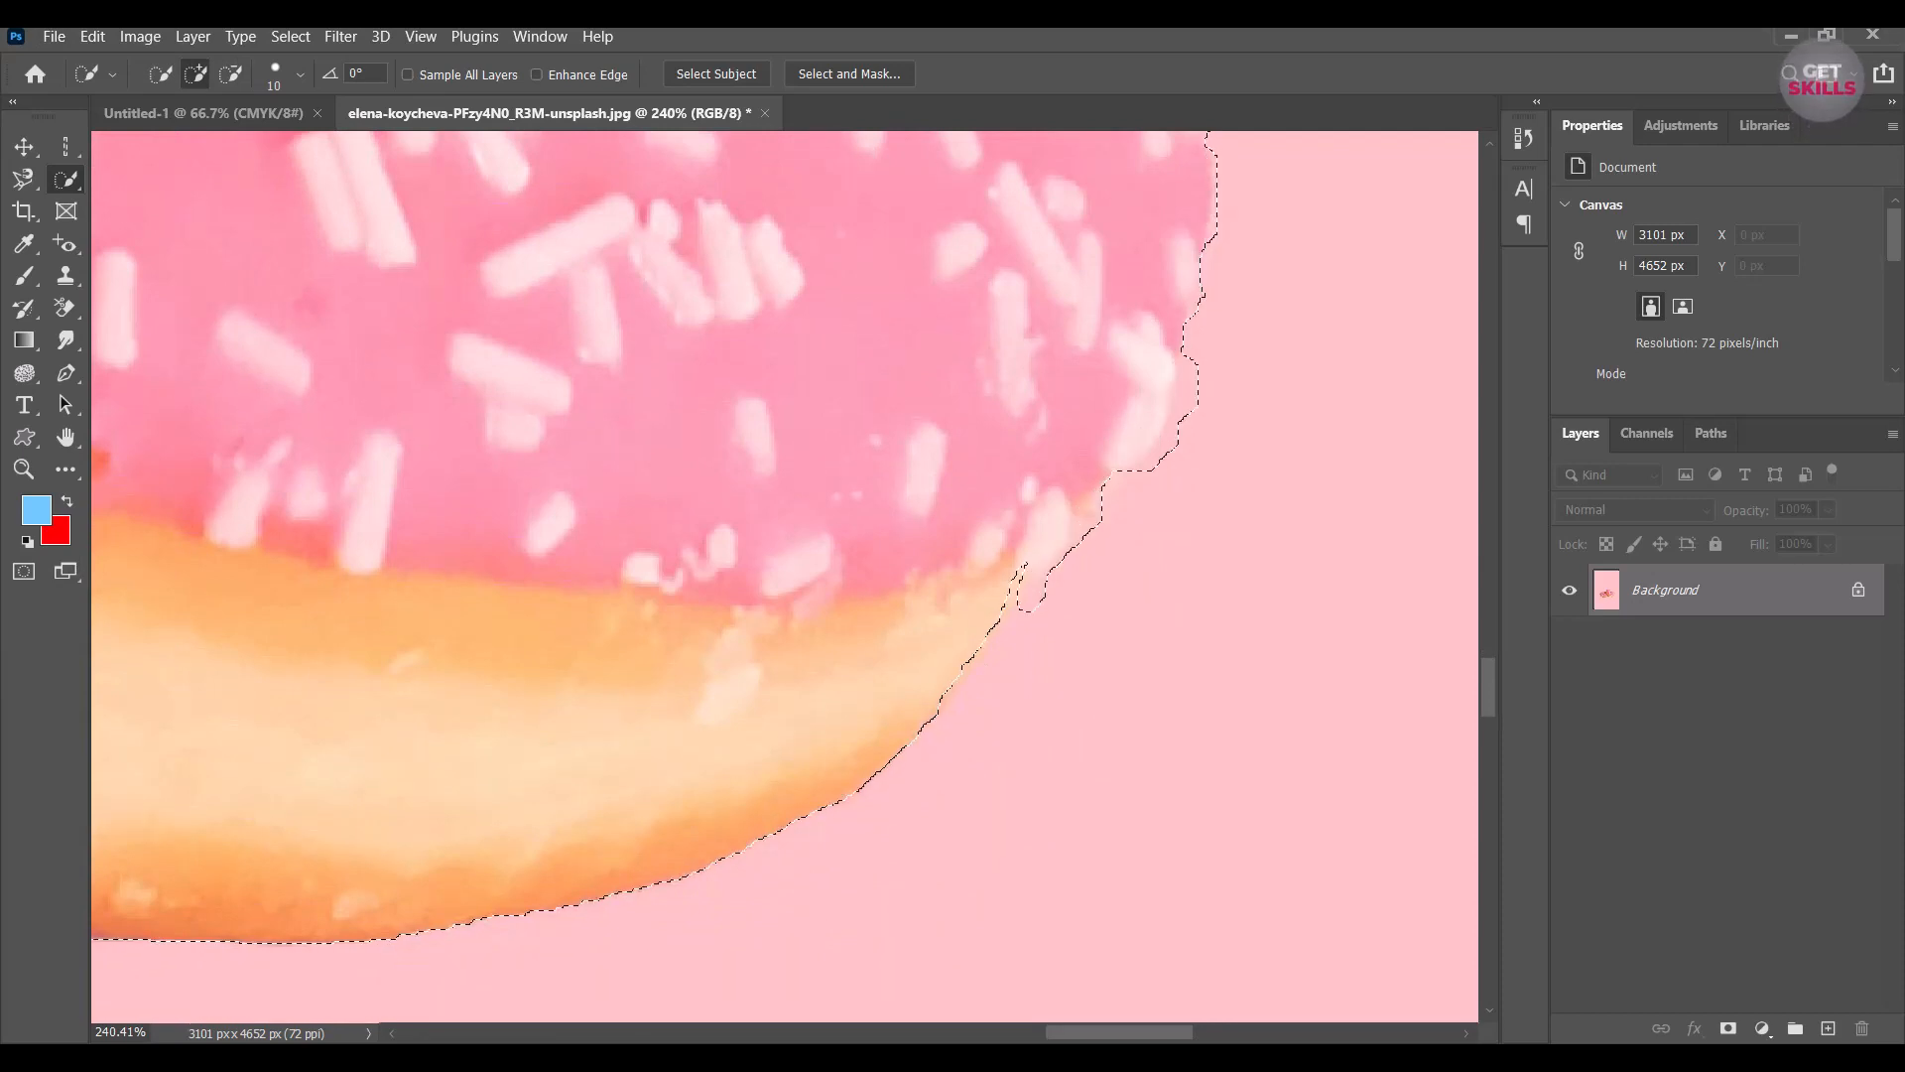
key("ctrl+z")
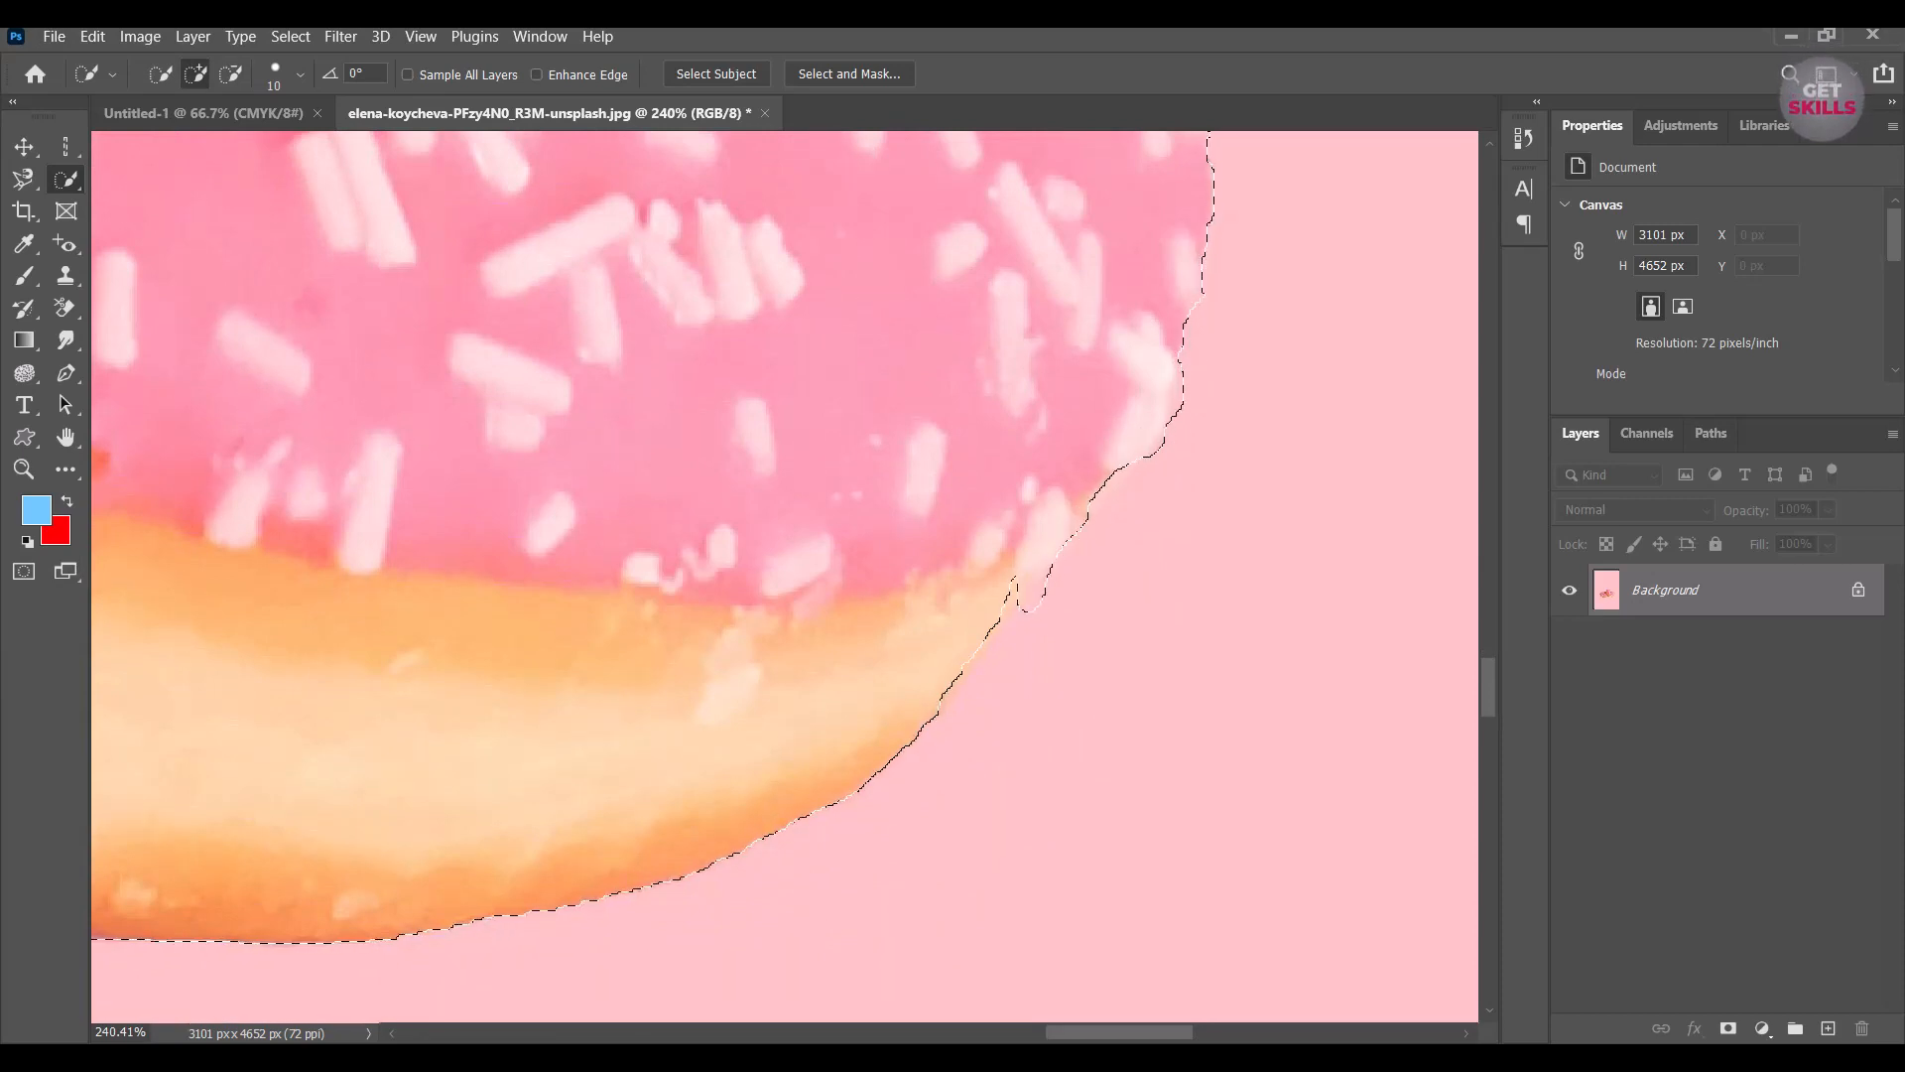
key("alt")
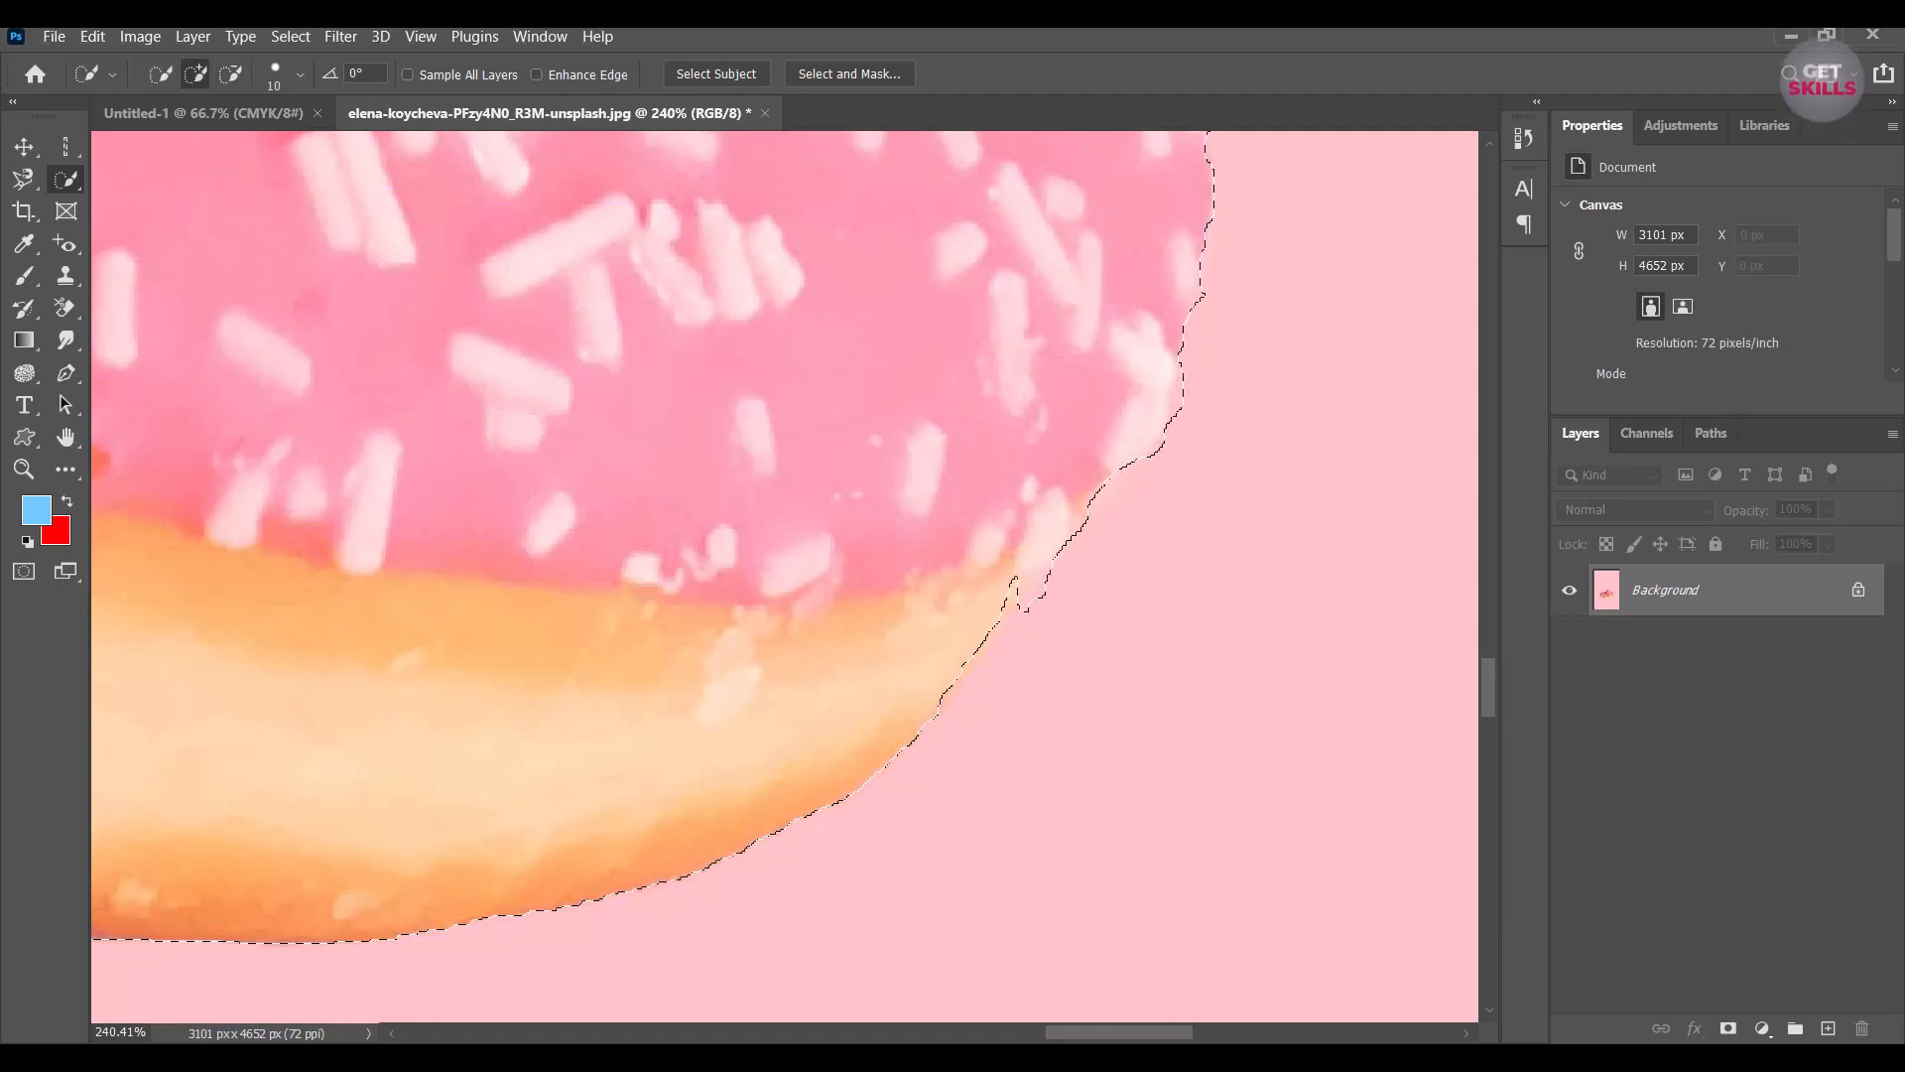
key("alt")
left_click_drag(1039, 602, 1017, 593)
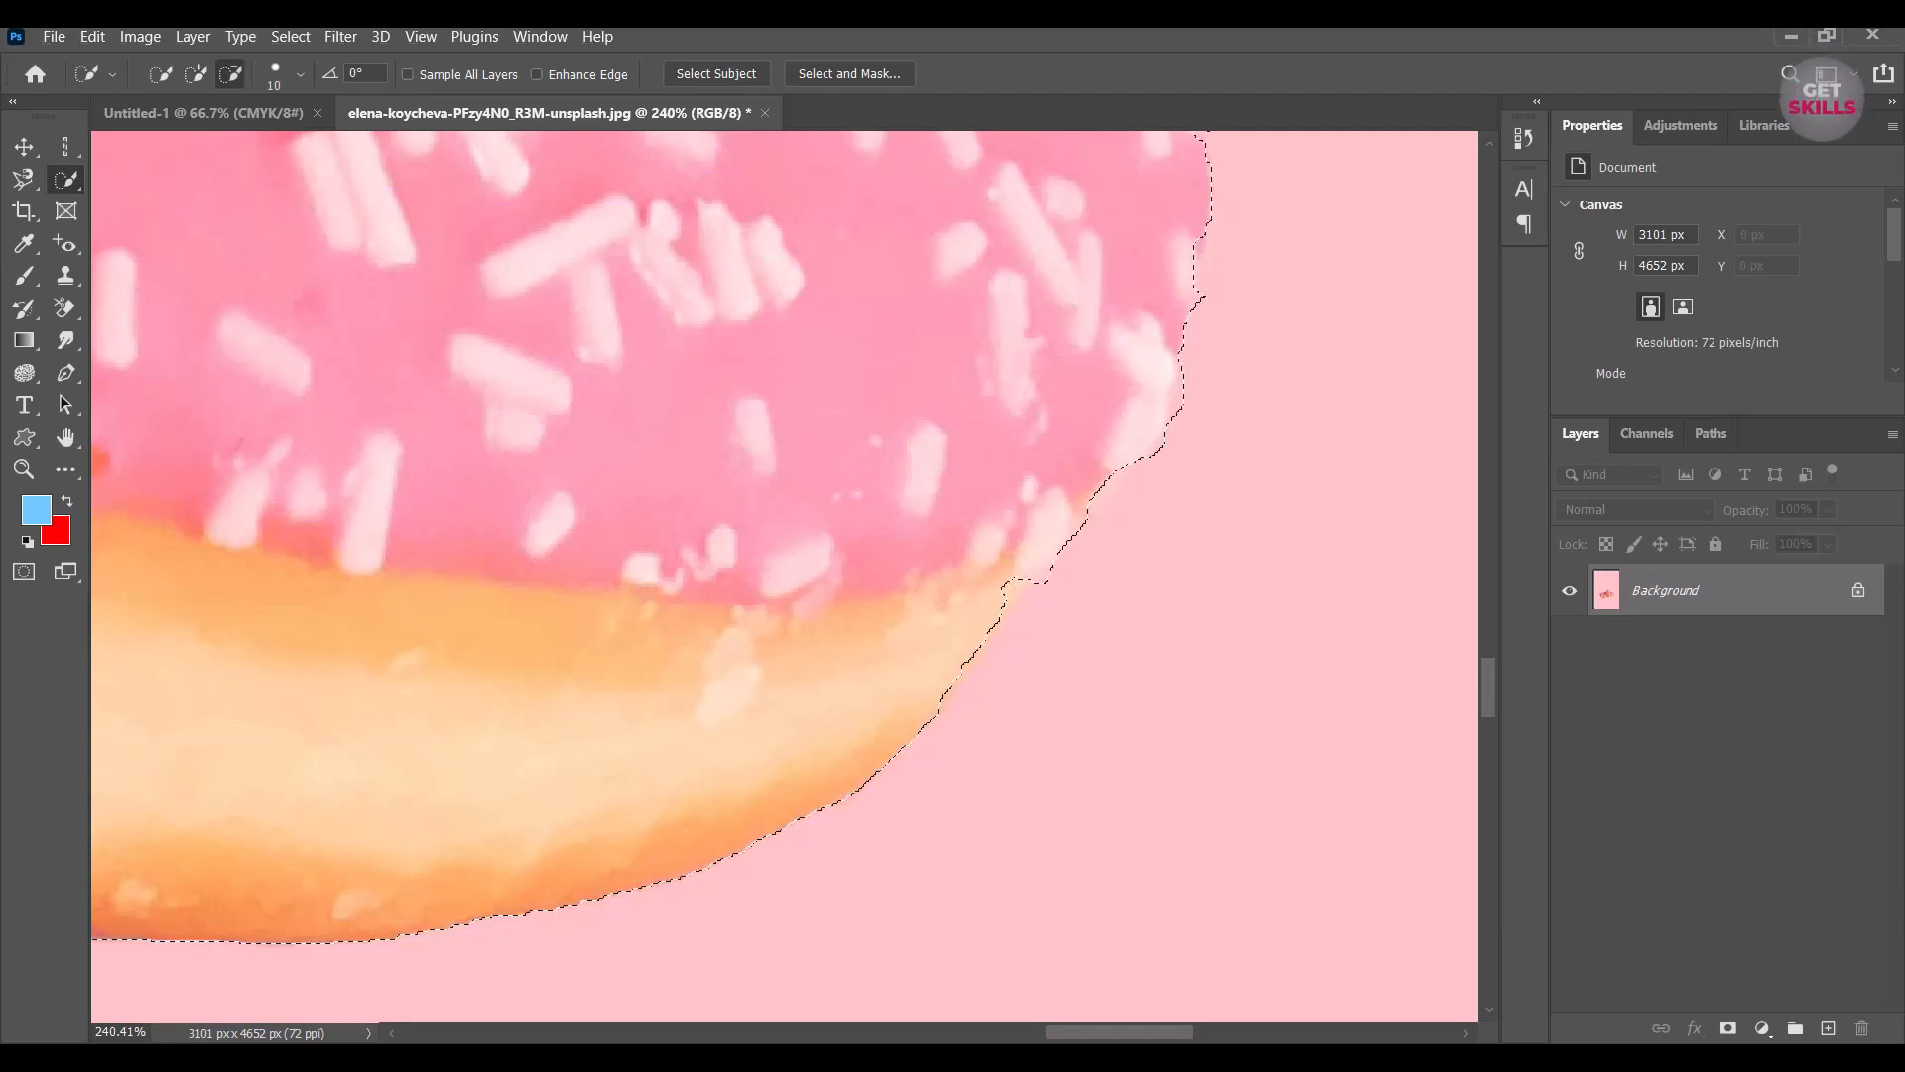
Copy the selected donuts to a new layer and hide the Background layer.
scroll(1073, 497, "down", 5)
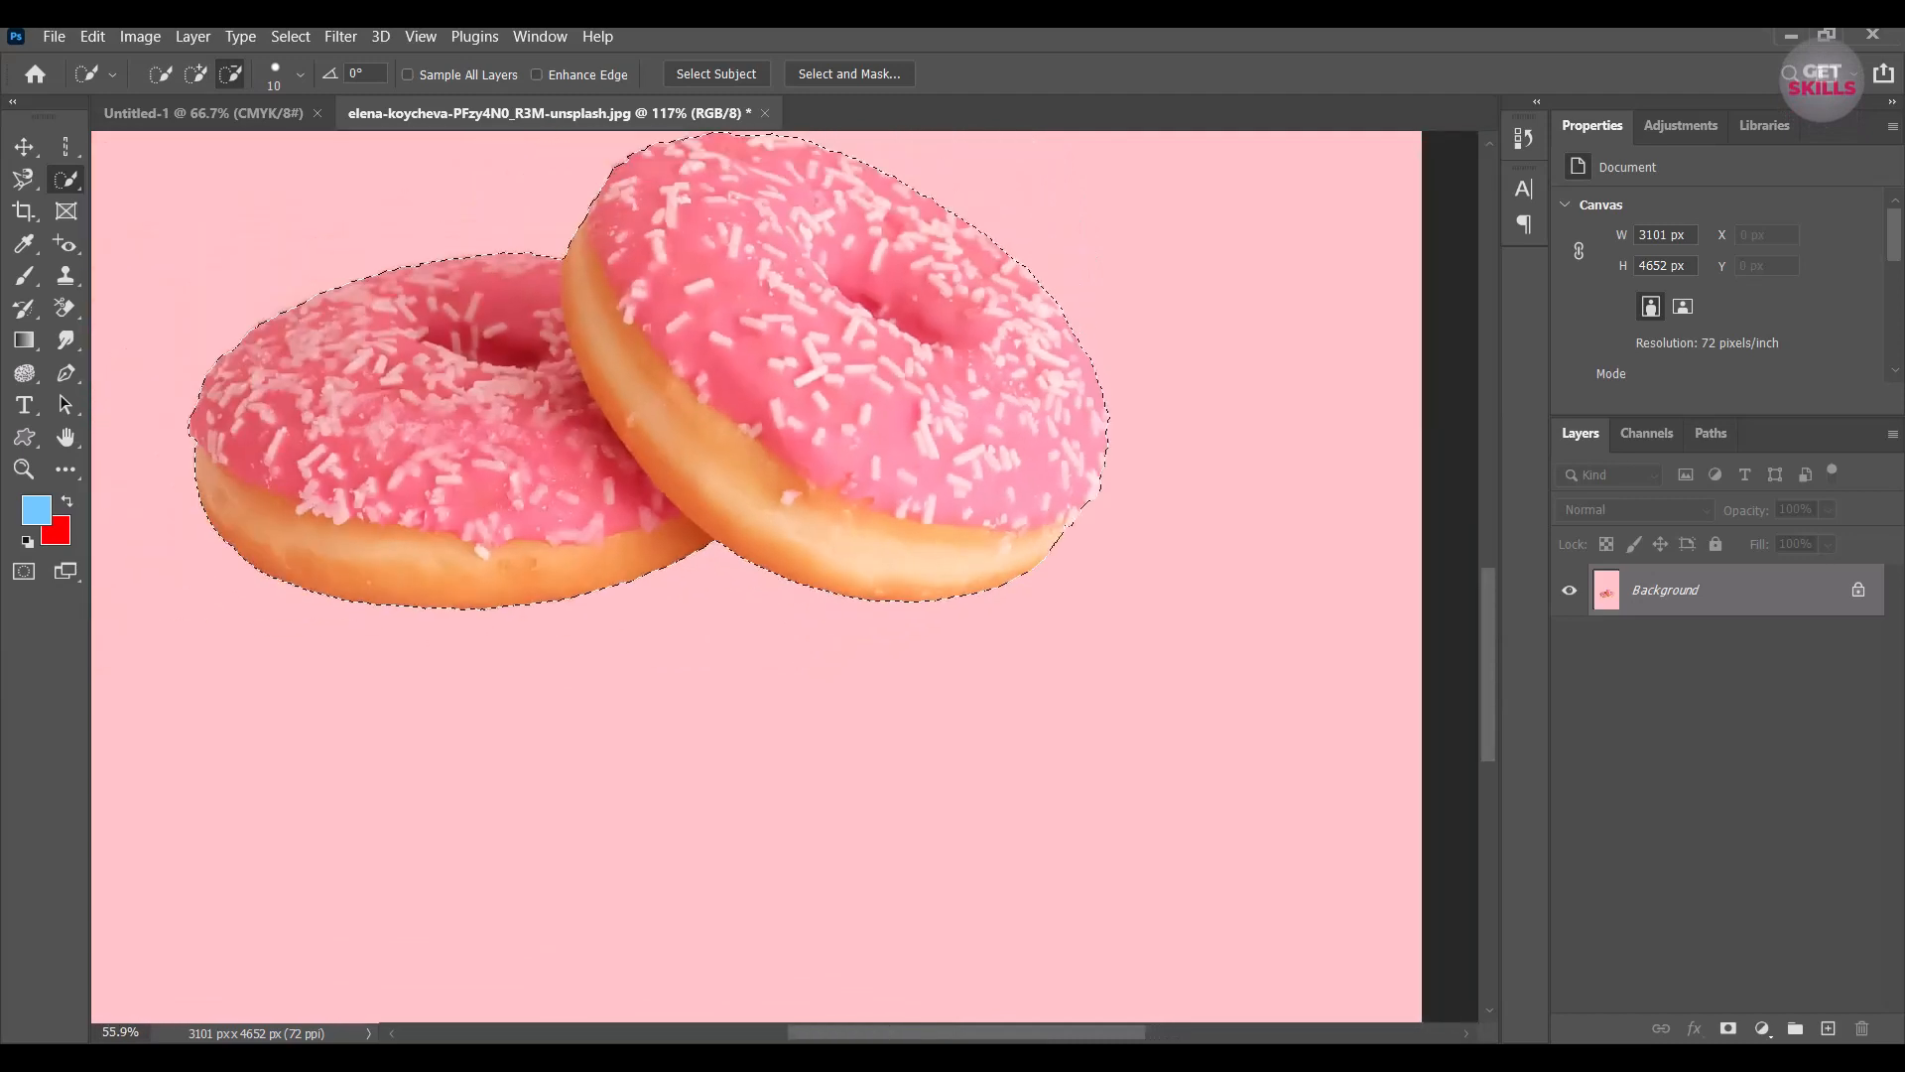
scroll(992, 342, "down", 2)
scroll(993, 342, "up", 3)
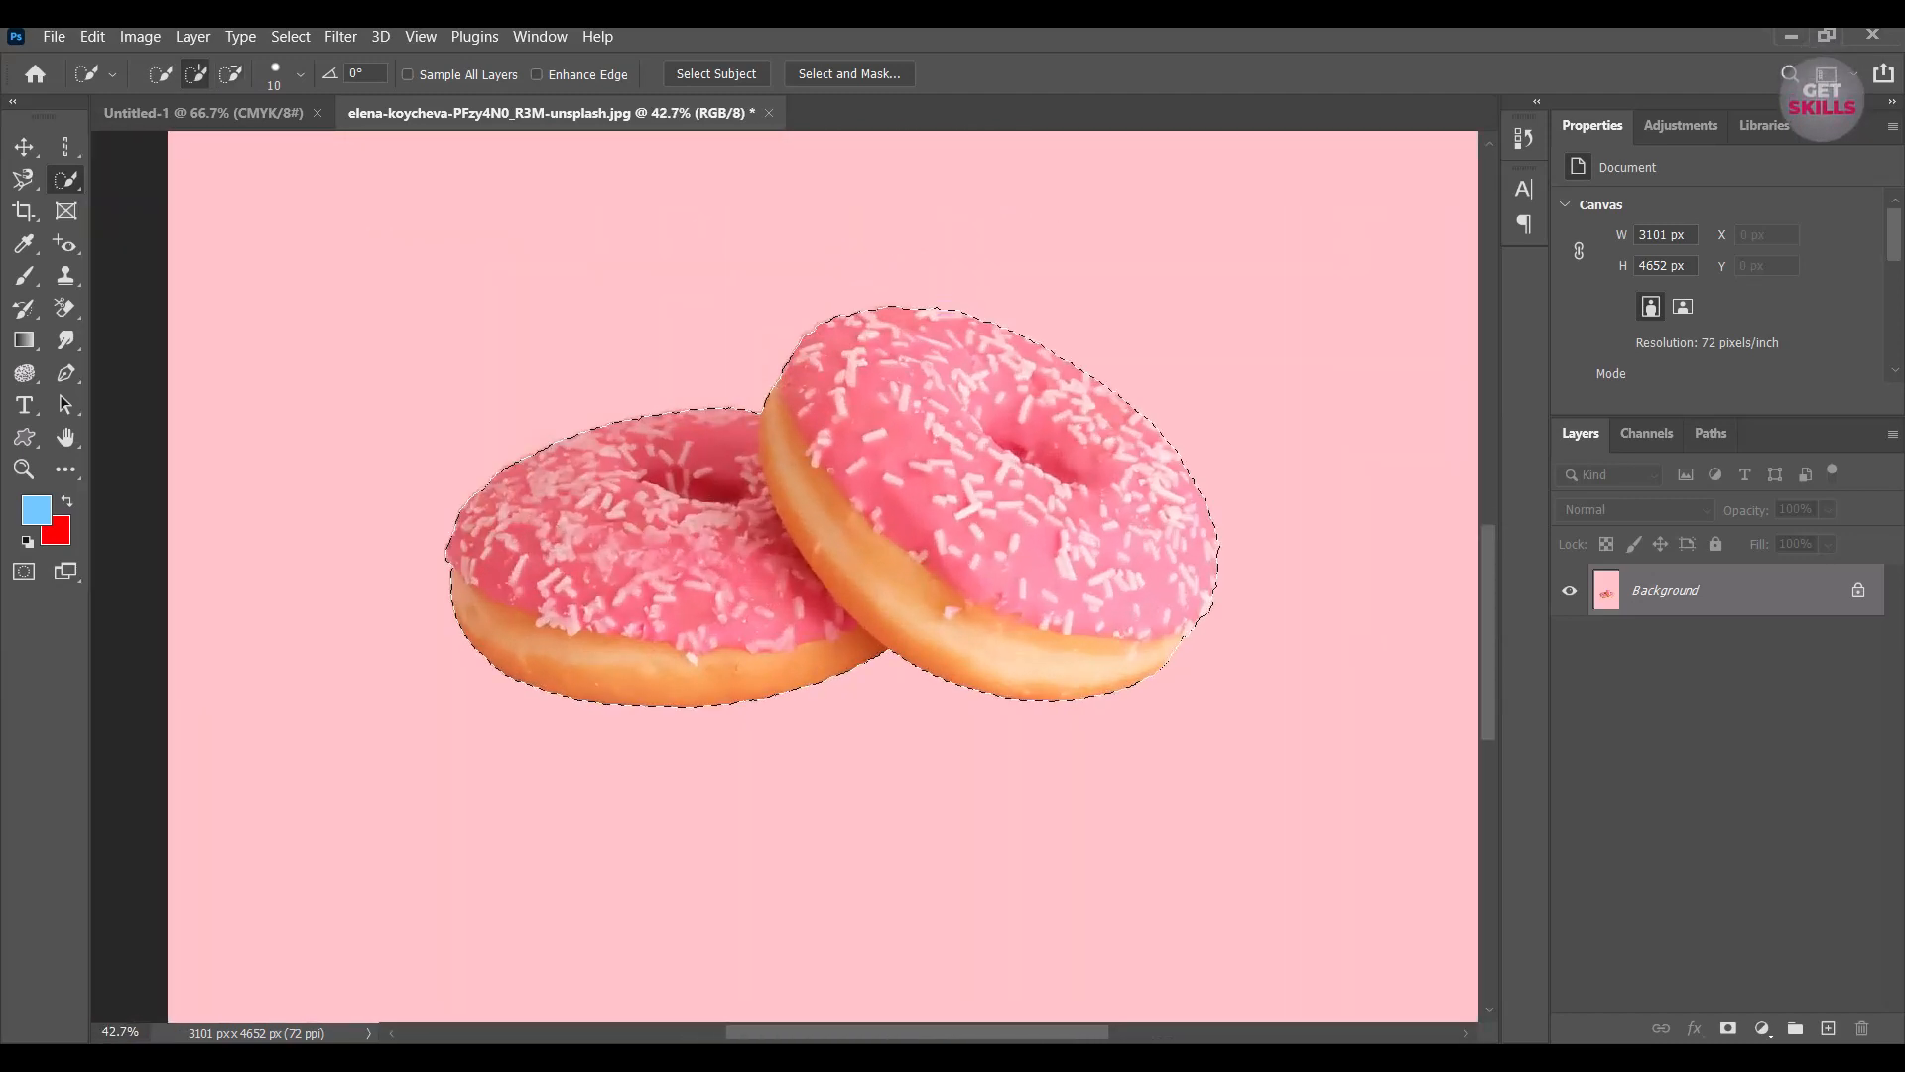
key("ctrl+j")
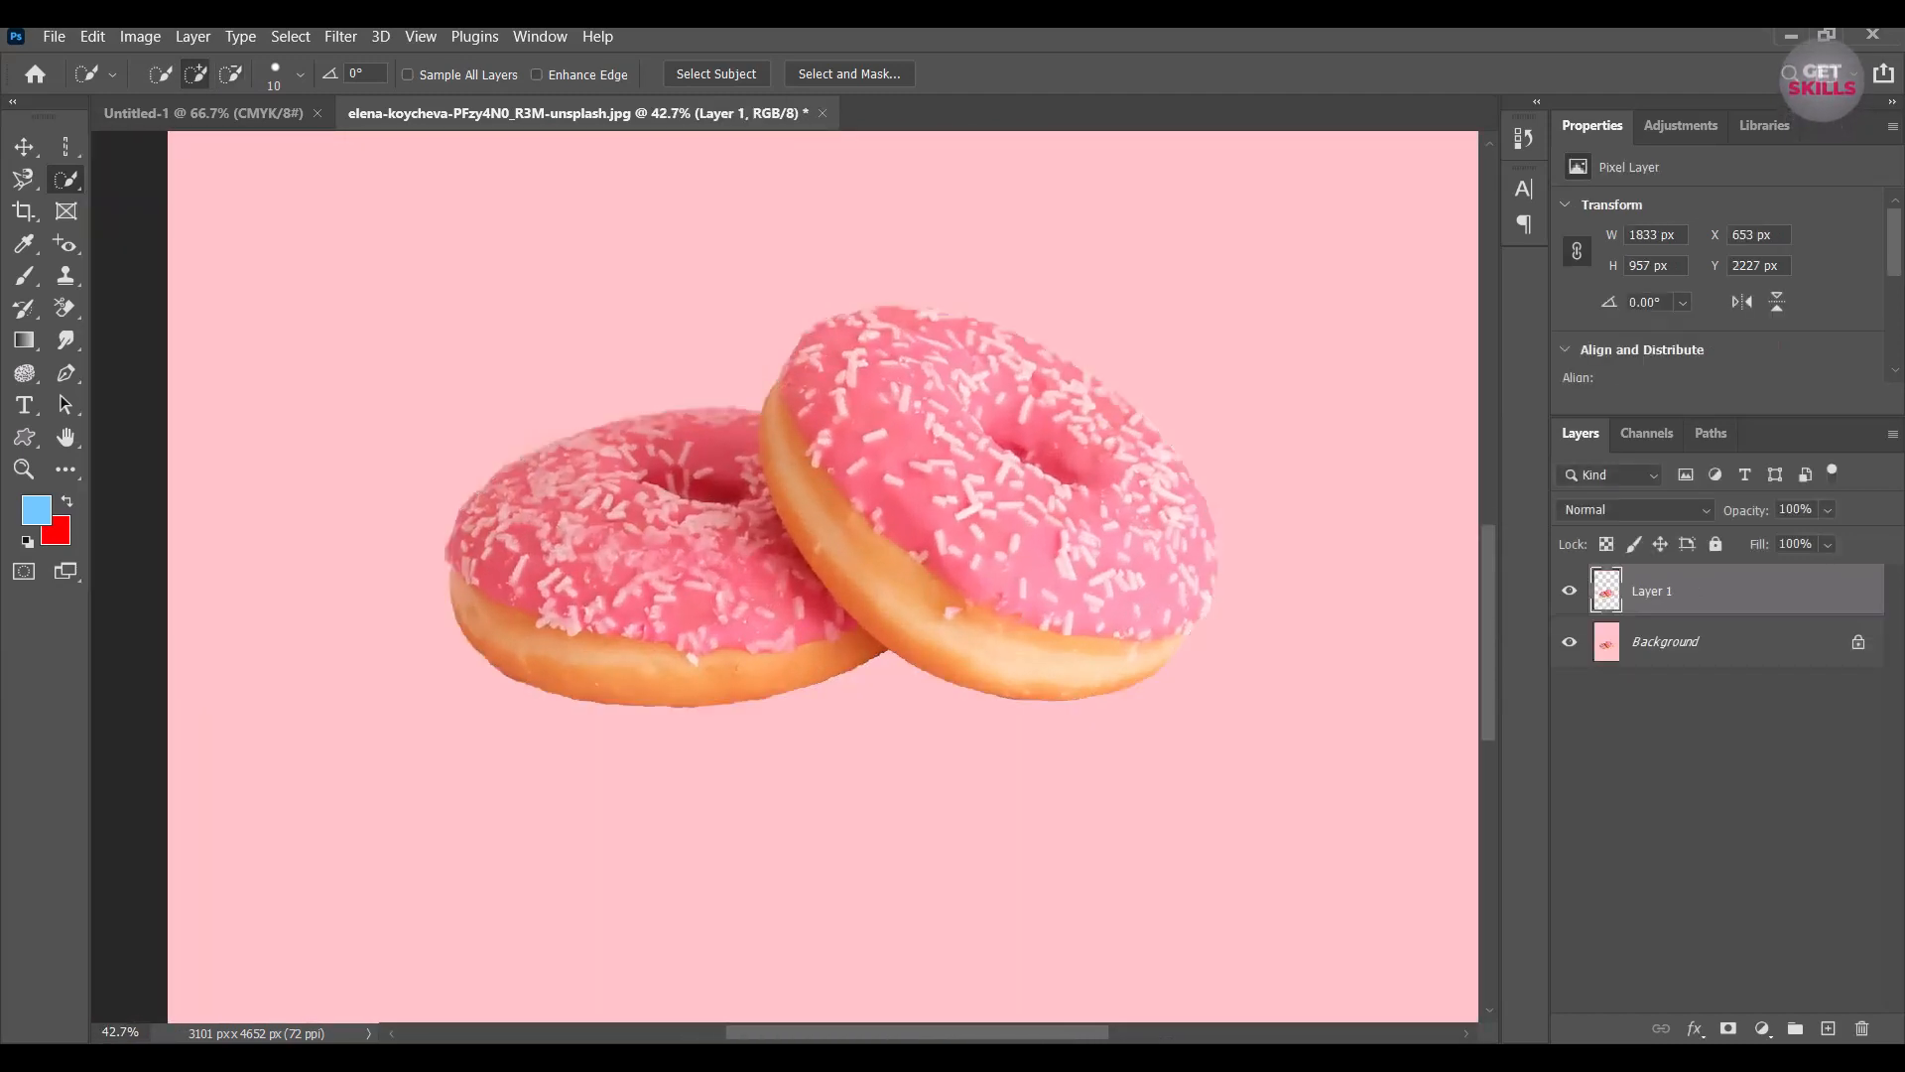
left_click(1569, 642)
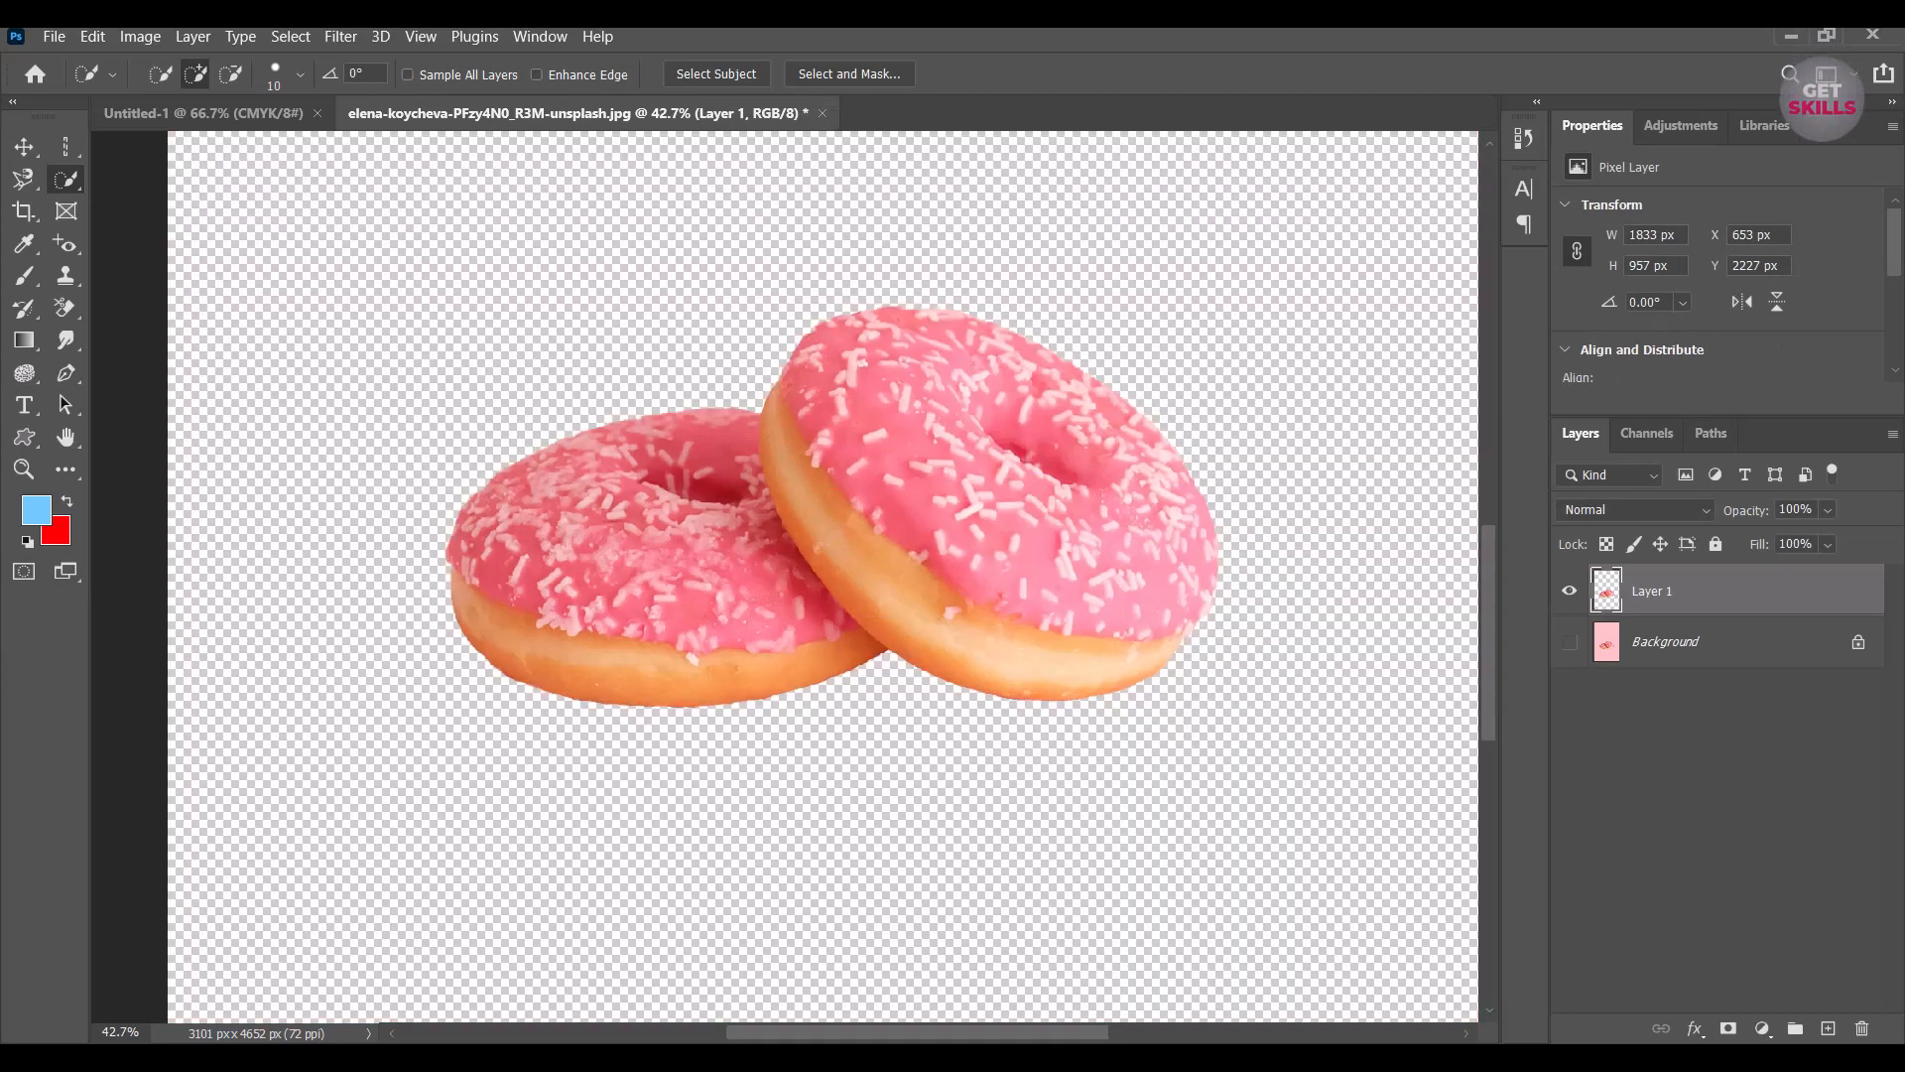
Examine the edges of the donut cutout against the transparent background, up close and as a whole.
scroll(1266, 461, "up", 8)
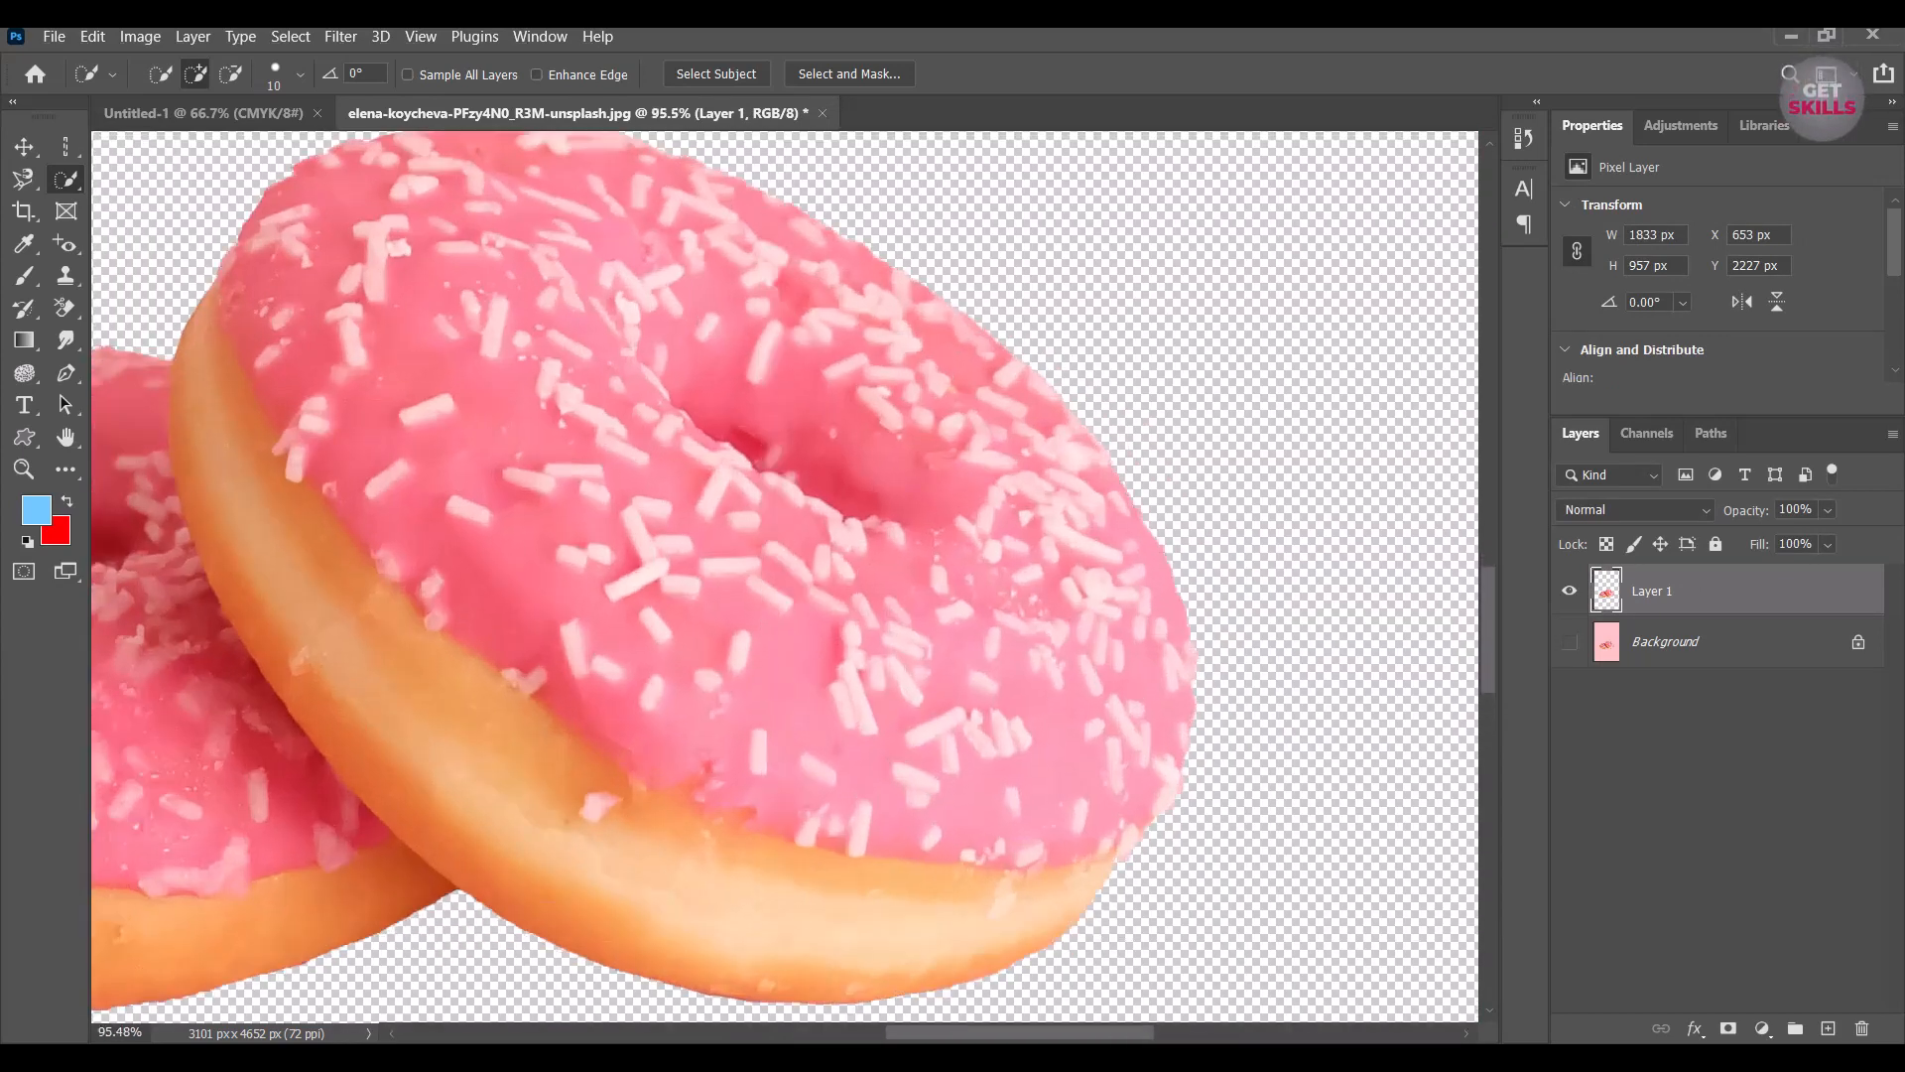
left_click_drag(754, 476, 1215, 206)
left_click_drag(635, 502, 623, 437)
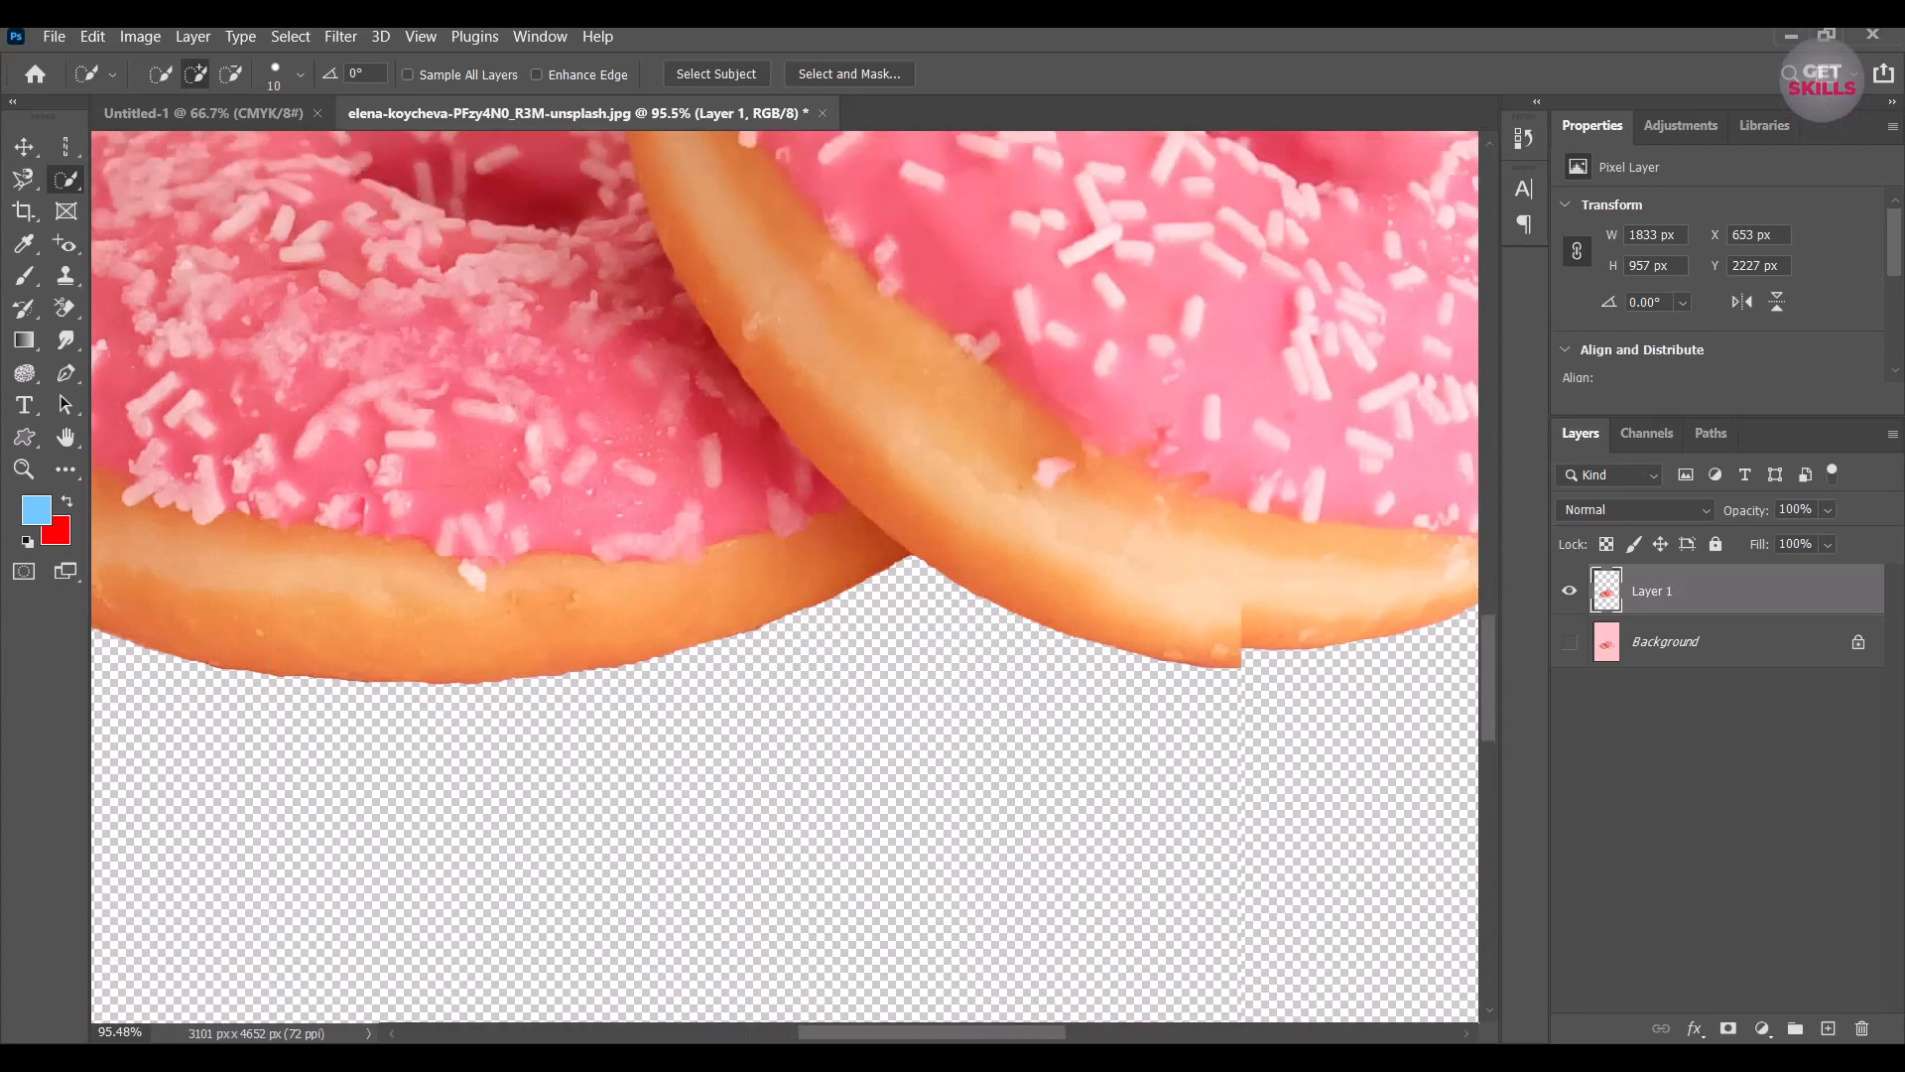
scroll(623, 438, "down", 5)
scroll(620, 429, "down", 3)
scroll(692, 183, "up", 3)
scroll(606, 328, "down", 3)
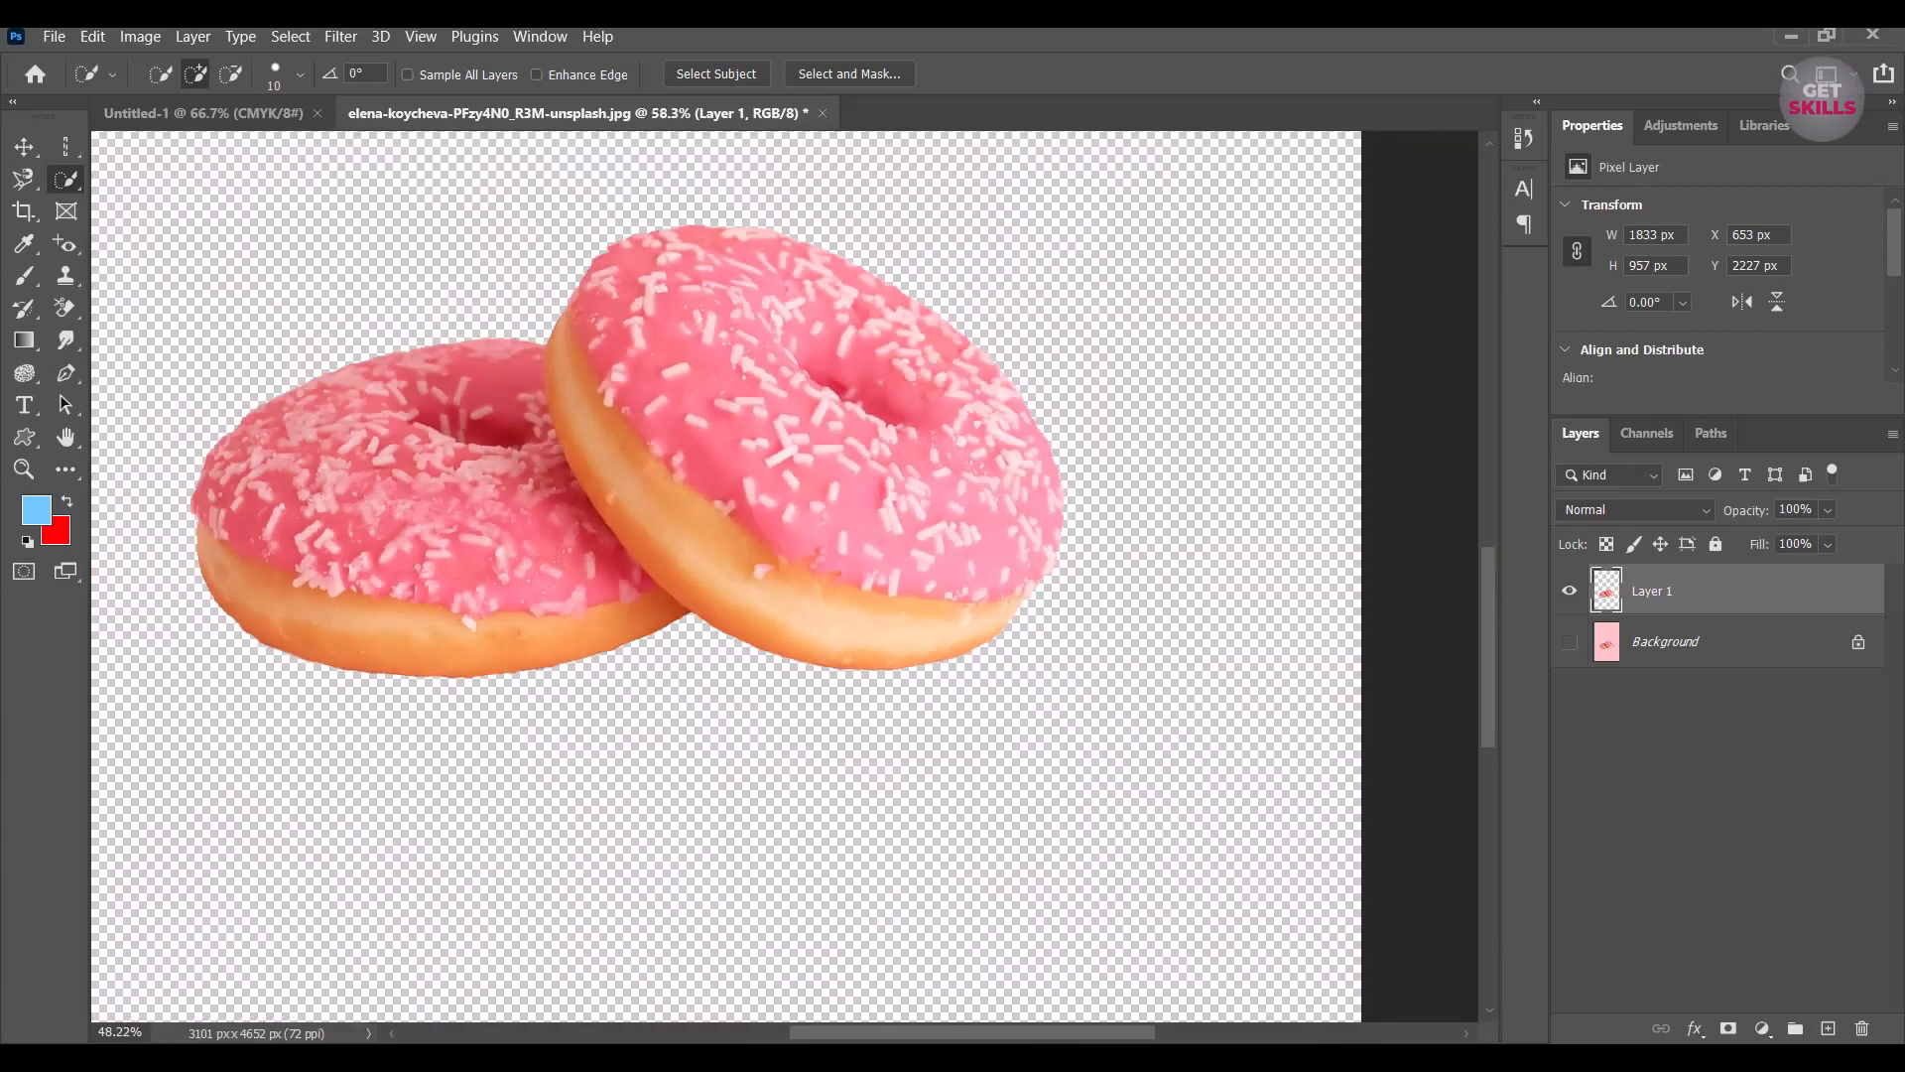
scroll(576, 248, "up", 2)
scroll(640, 338, "up", 1)
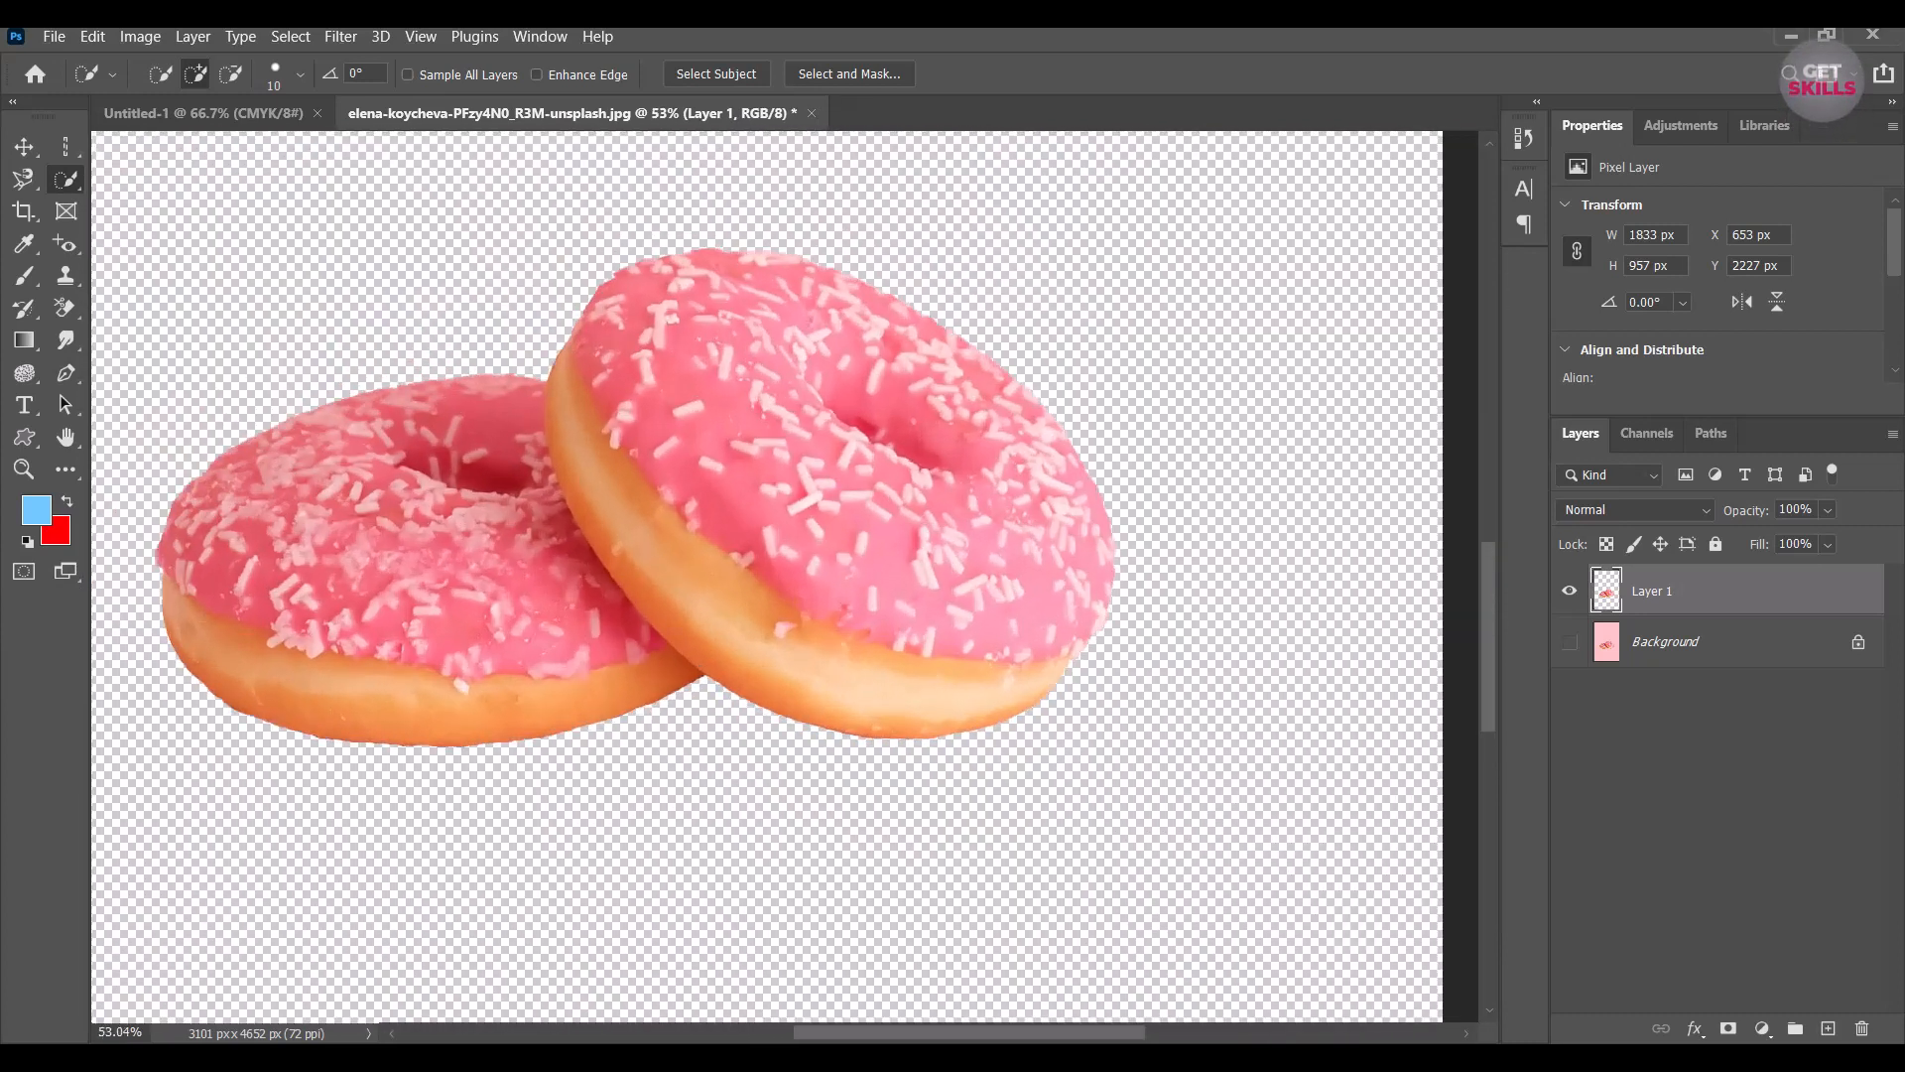
scroll(758, 427, "down", 4)
scroll(692, 337, "up", 5)
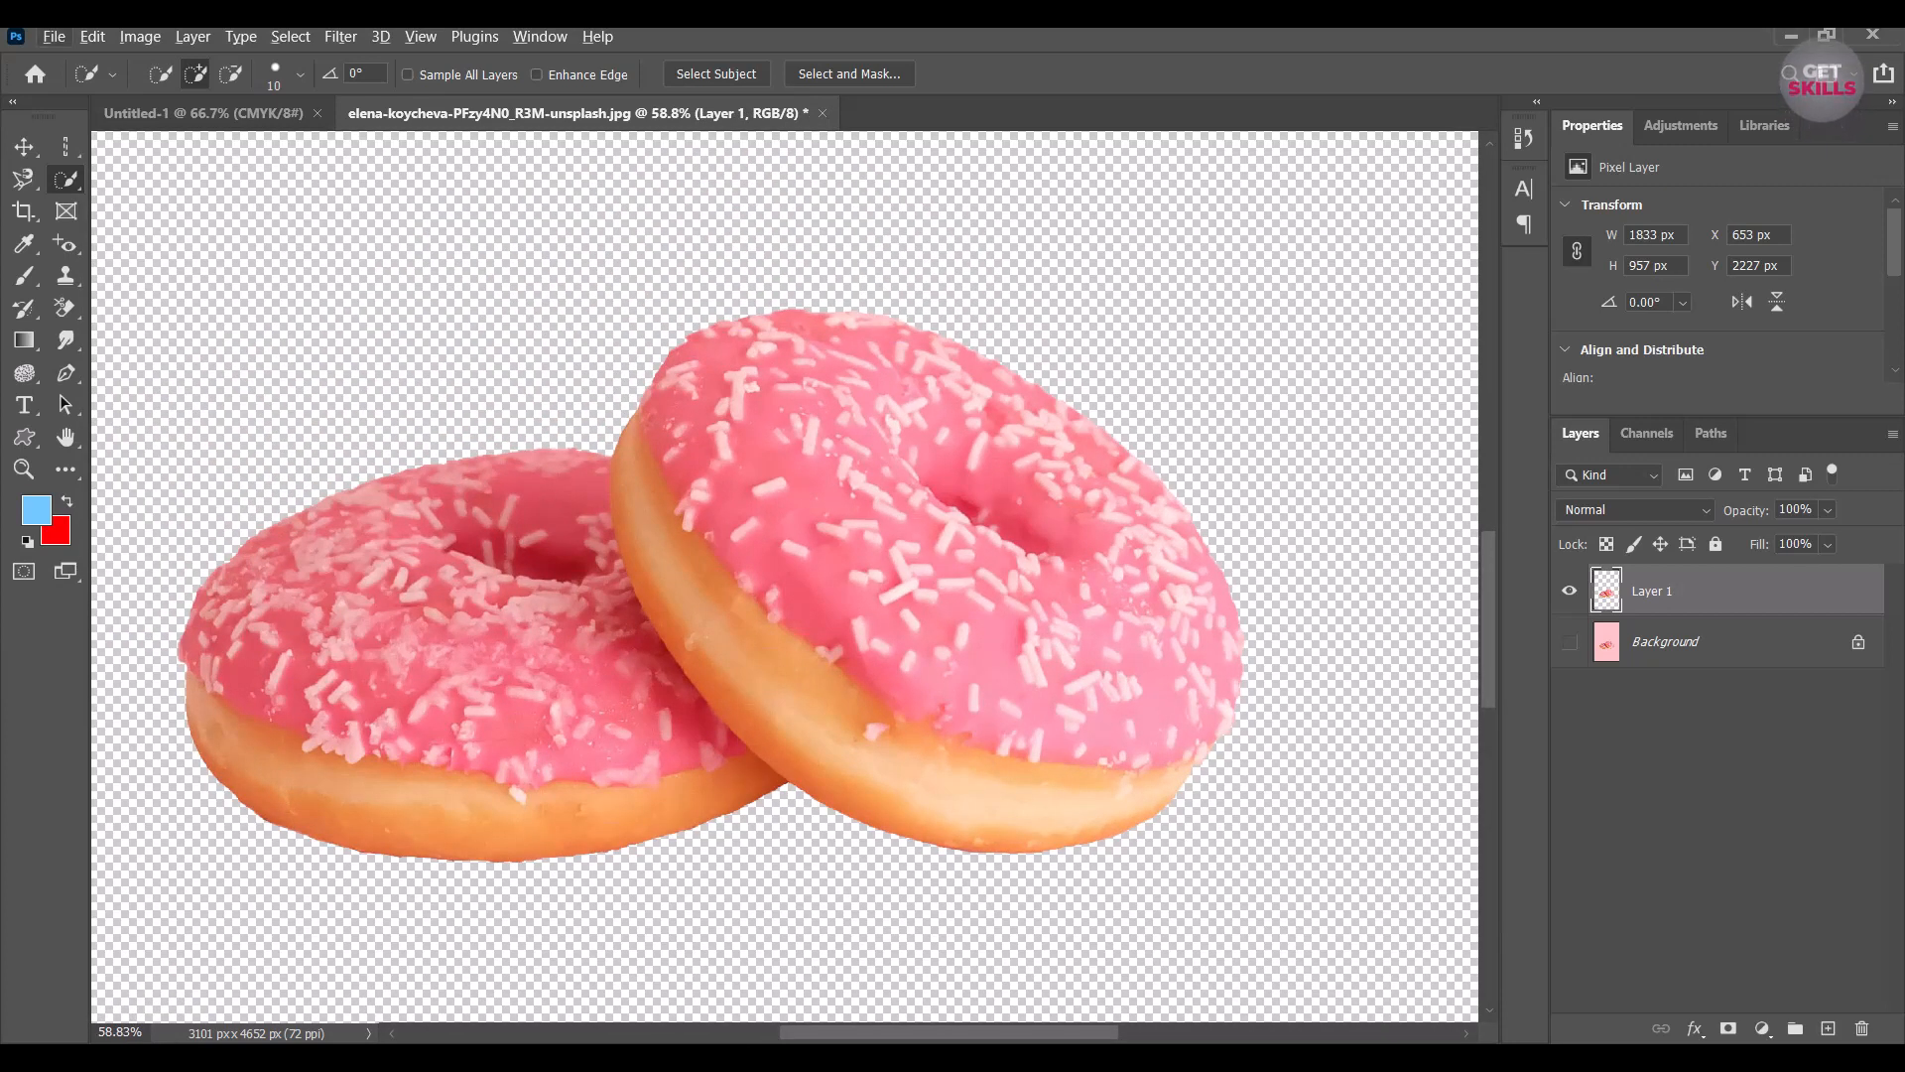
Undo the hiding of the Background layer and the creation of the donut cutout layer.
key("ctrl+z")
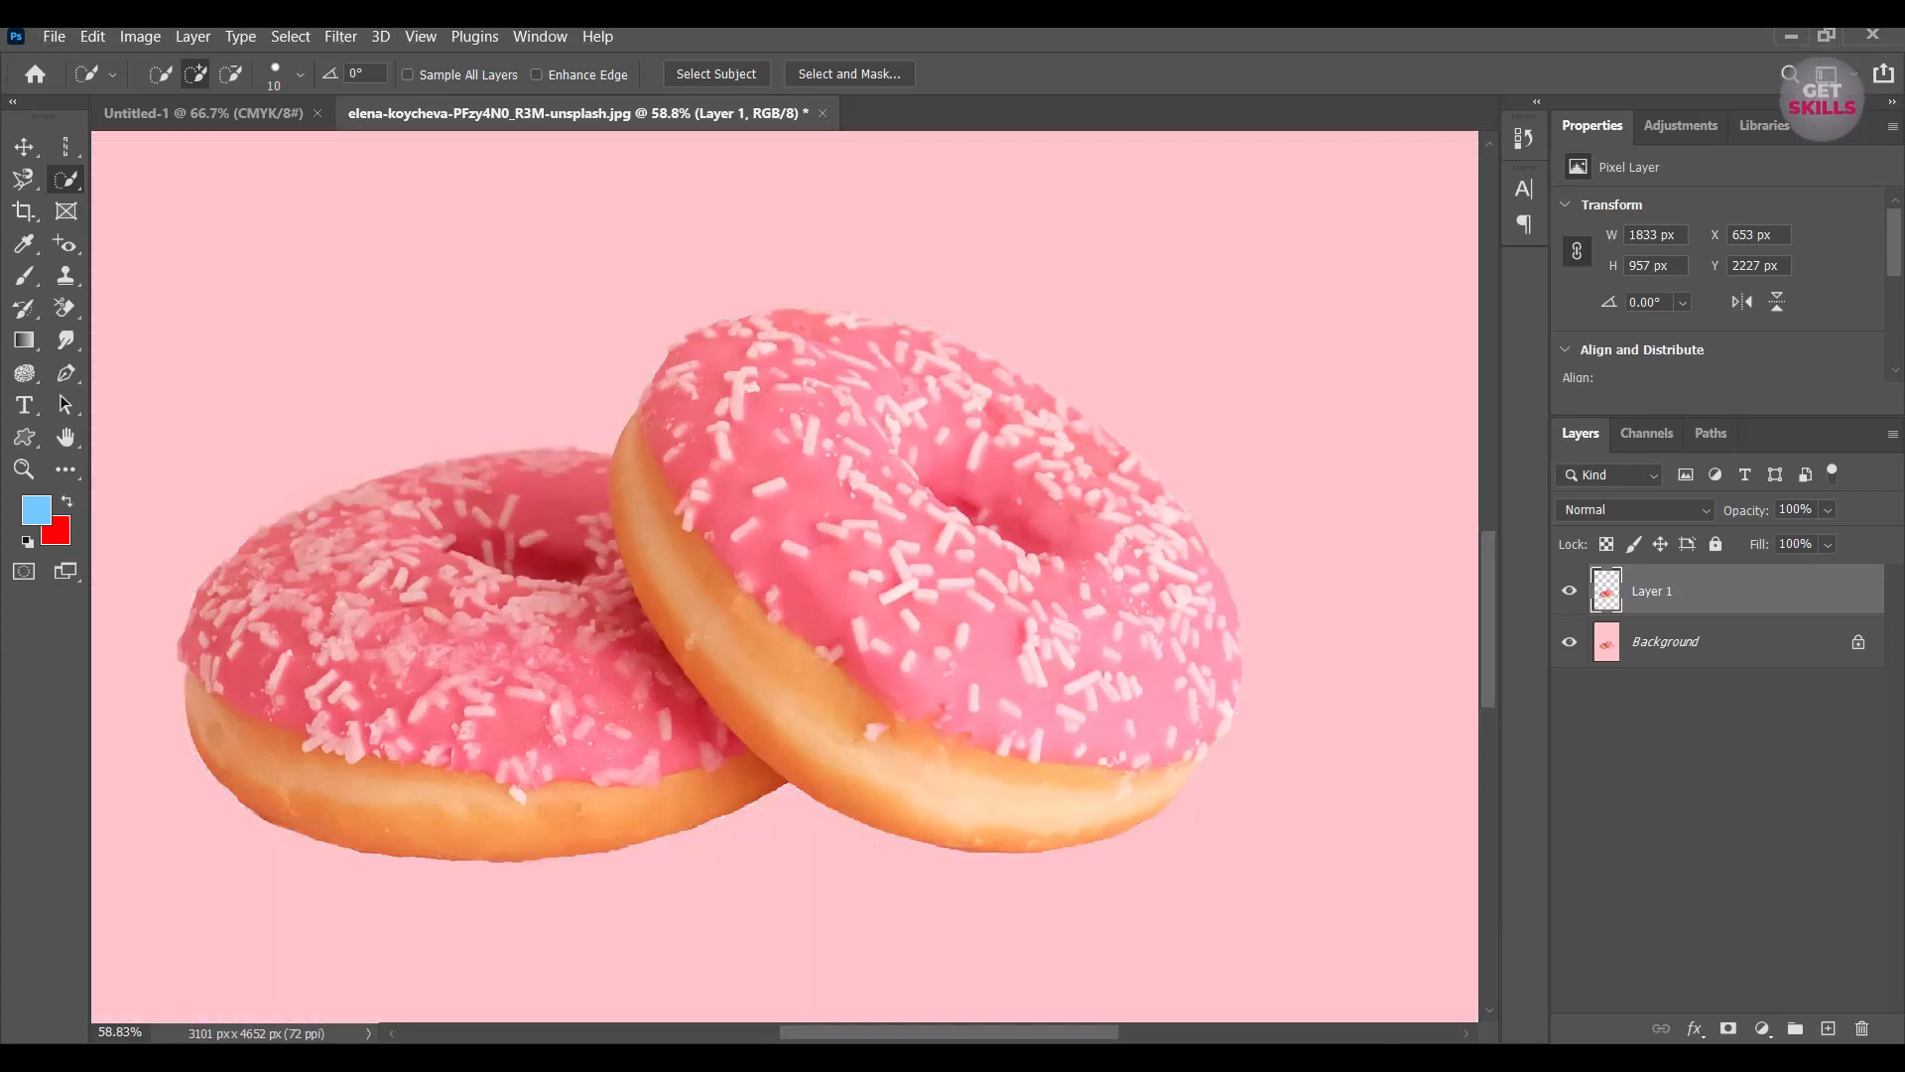
key("ctrl+z")
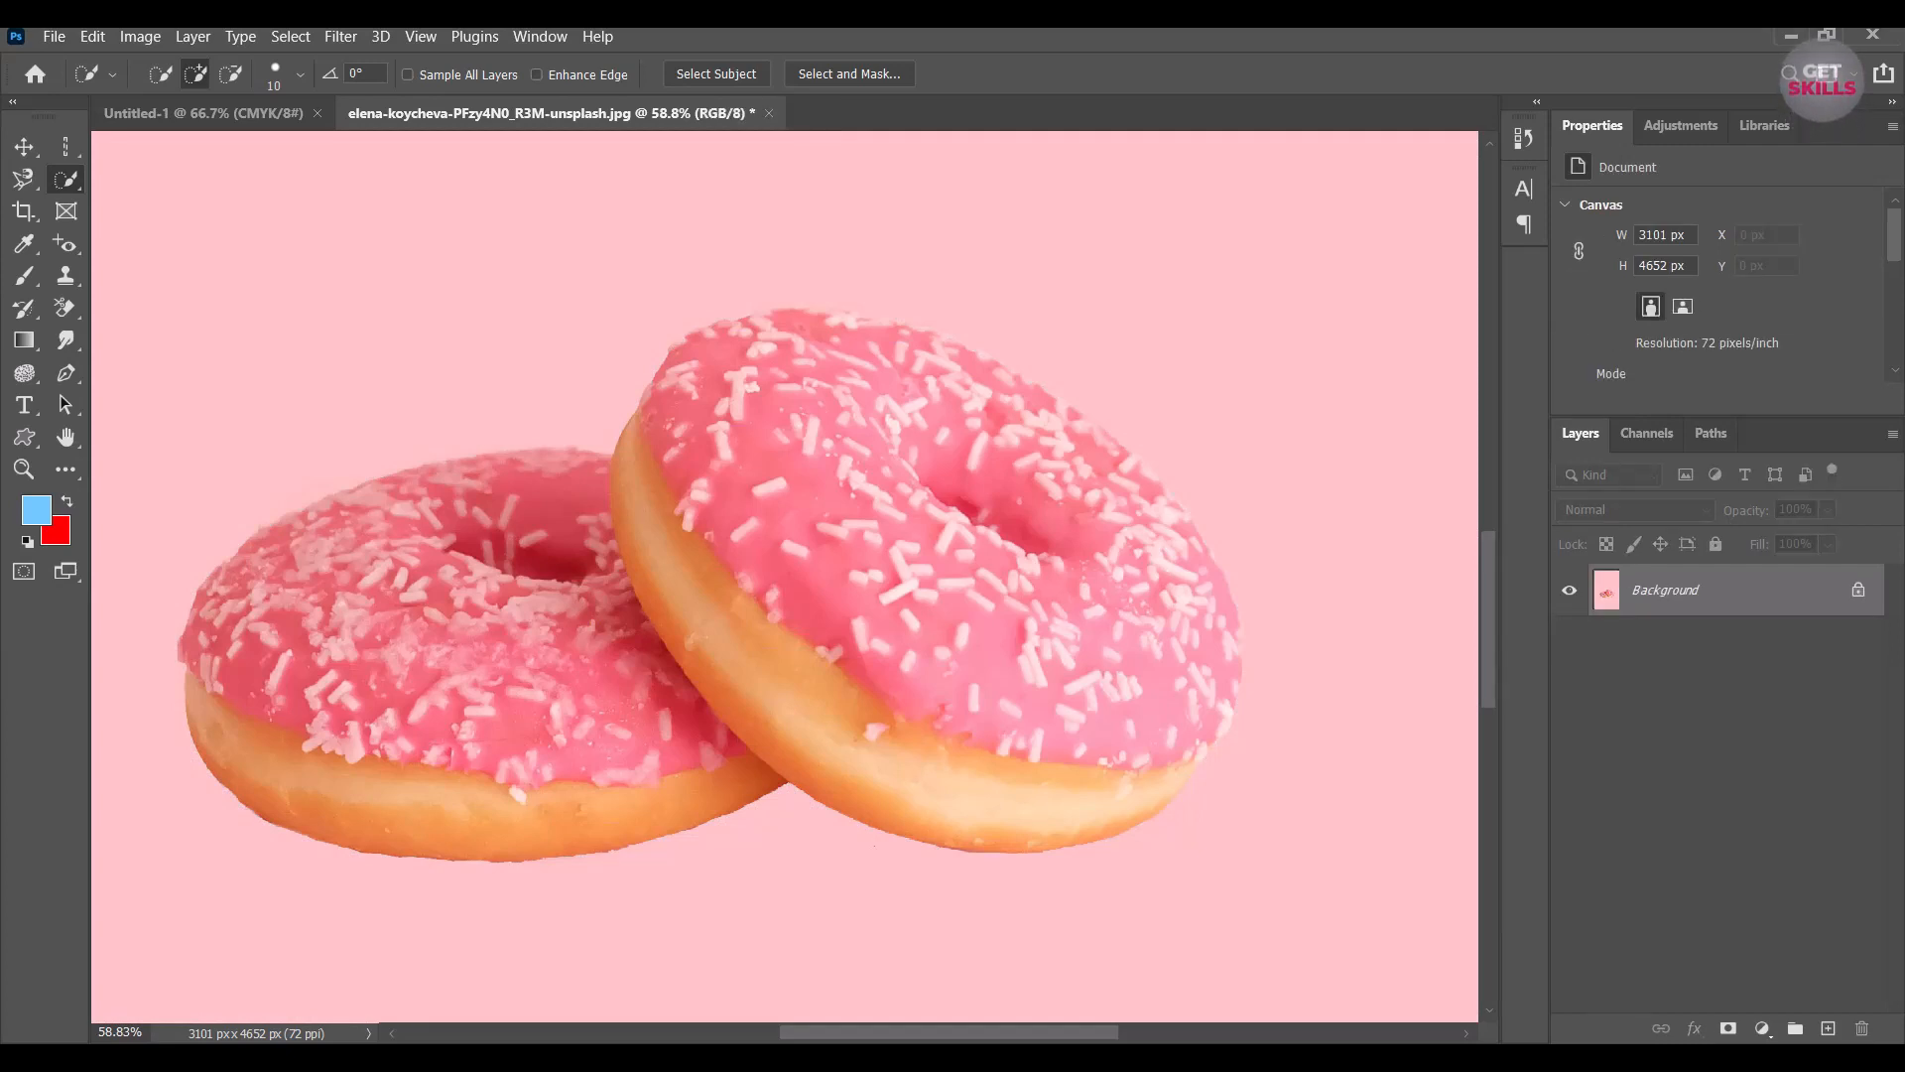
Enlarge the Quick Selection brush to 90 and brush over the back donut and the left part of the front donut to select them.
key("bracketright")
key("bracketright")
key("bracketright")
key("bracketright")
key("bracketright")
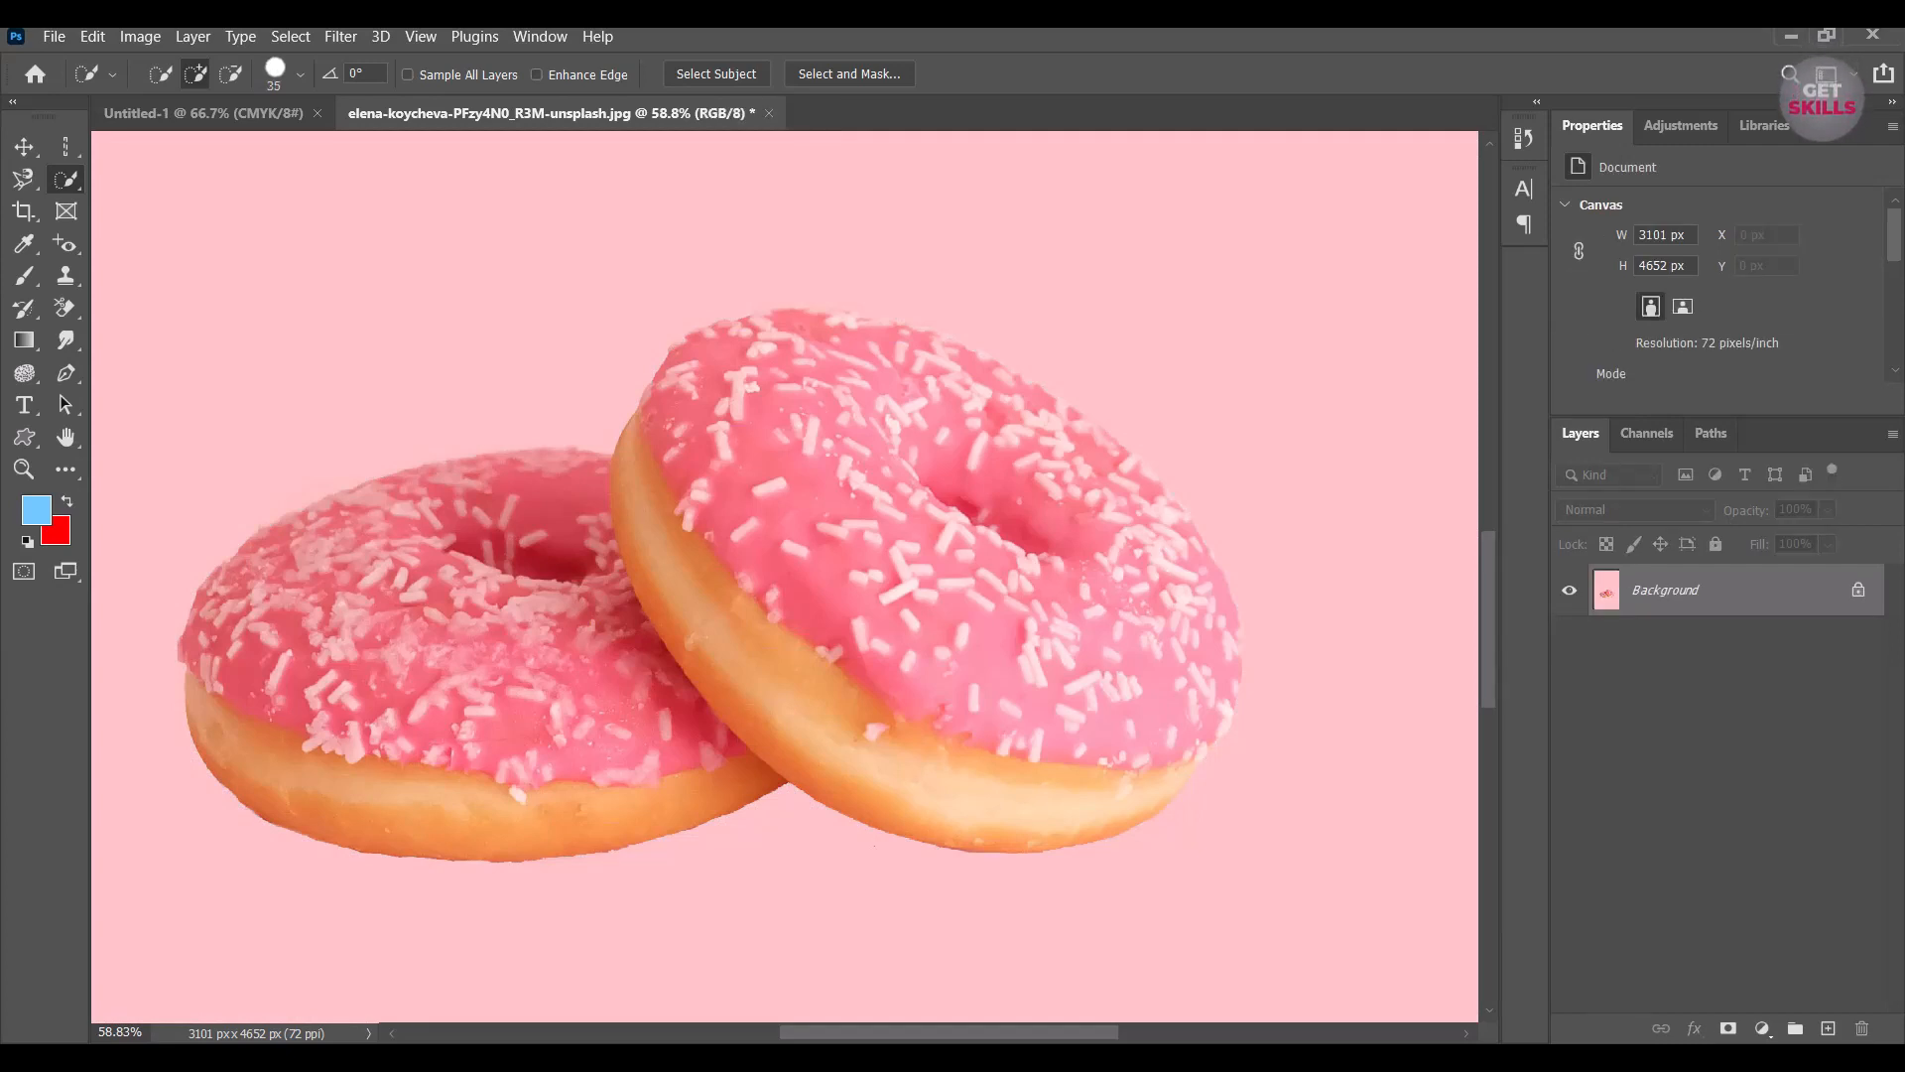
key("bracketright")
key("bracketright")
key("bracketright")
key("bracketright")
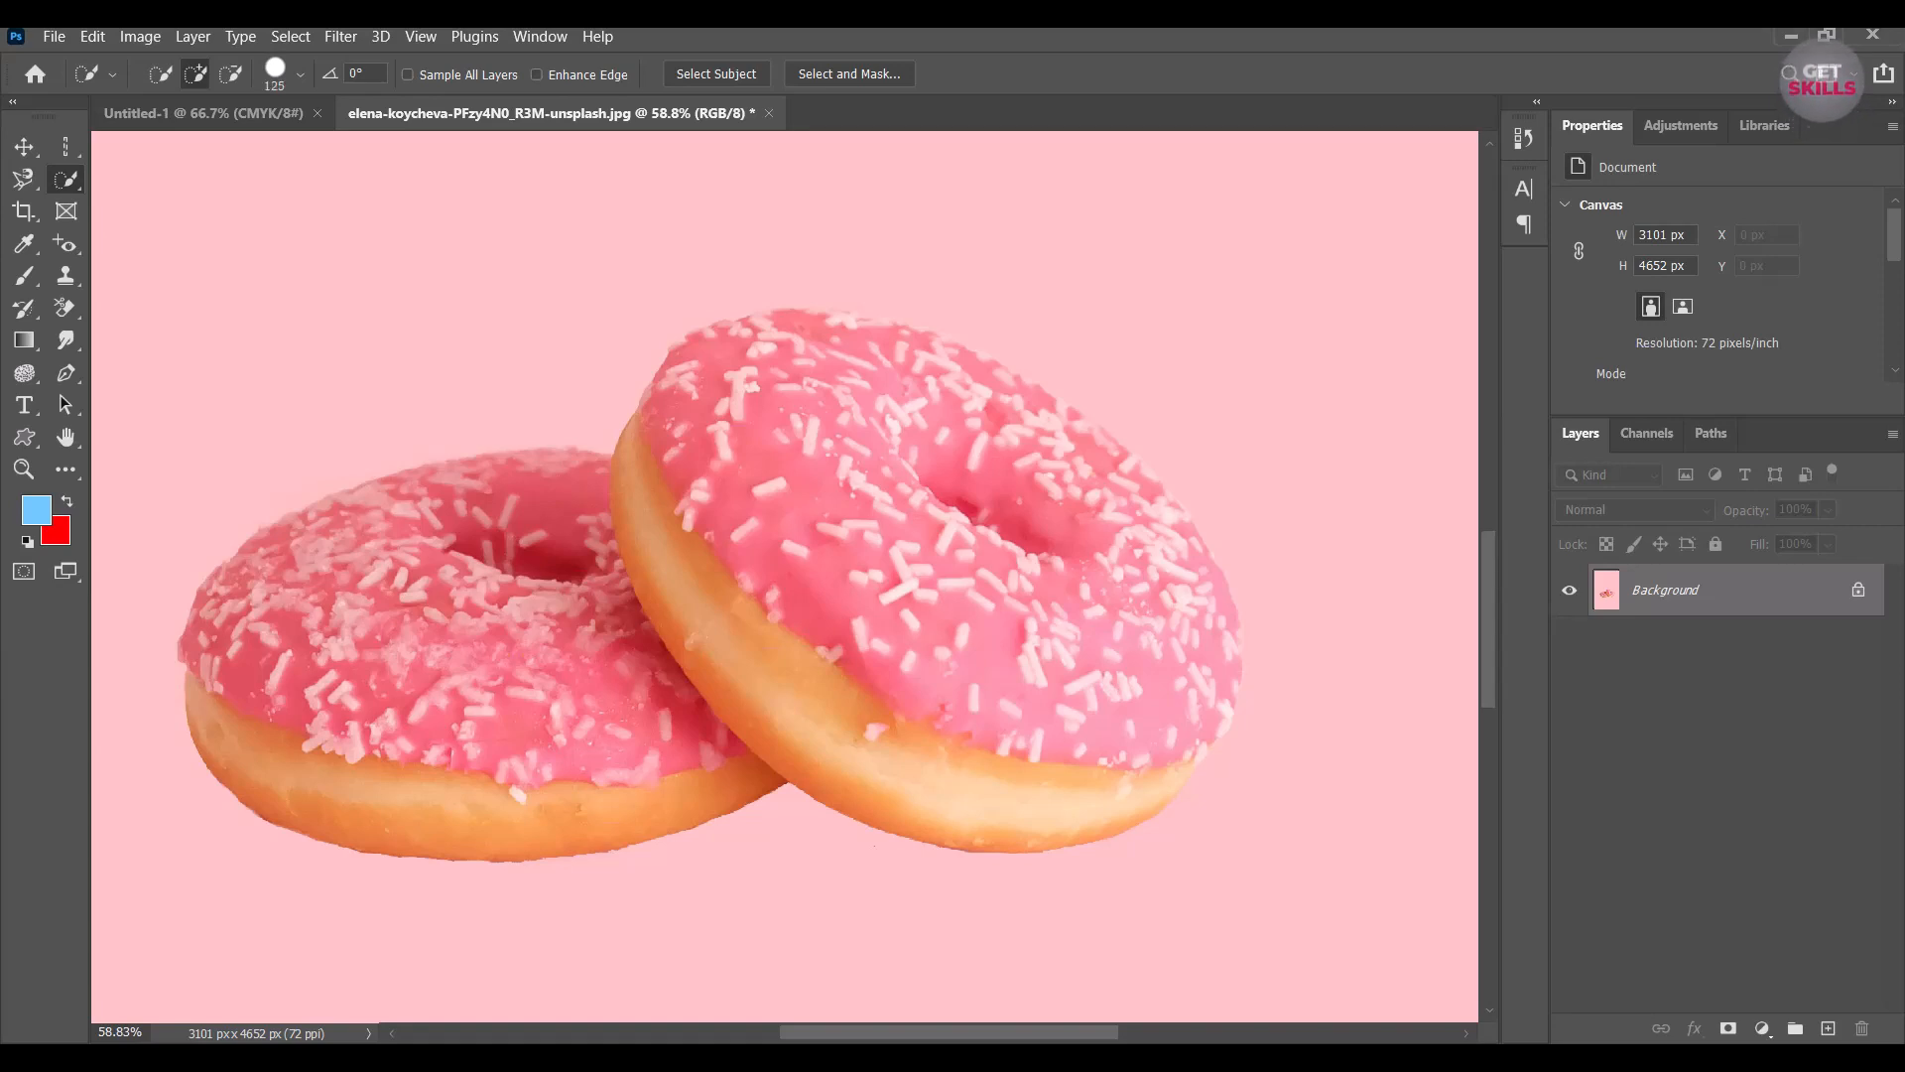
key("bracketleft")
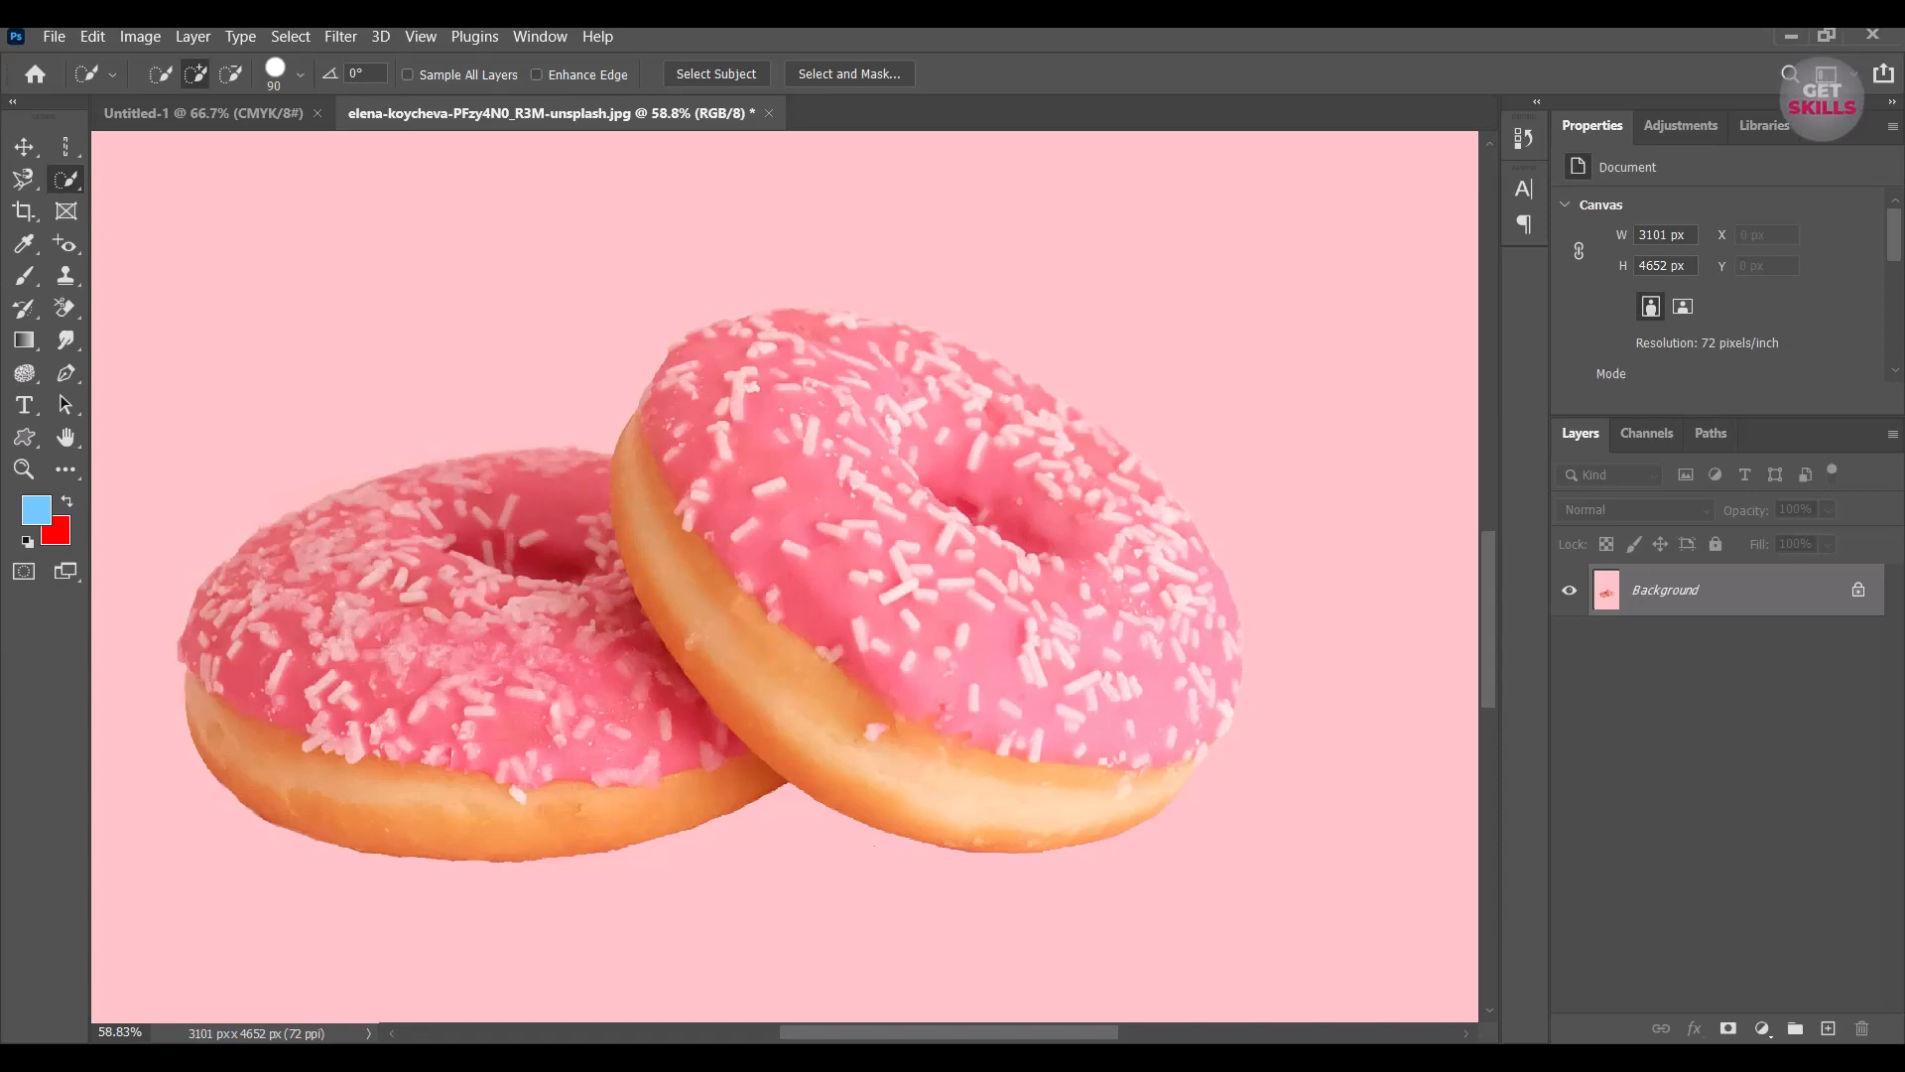
key("bracketright")
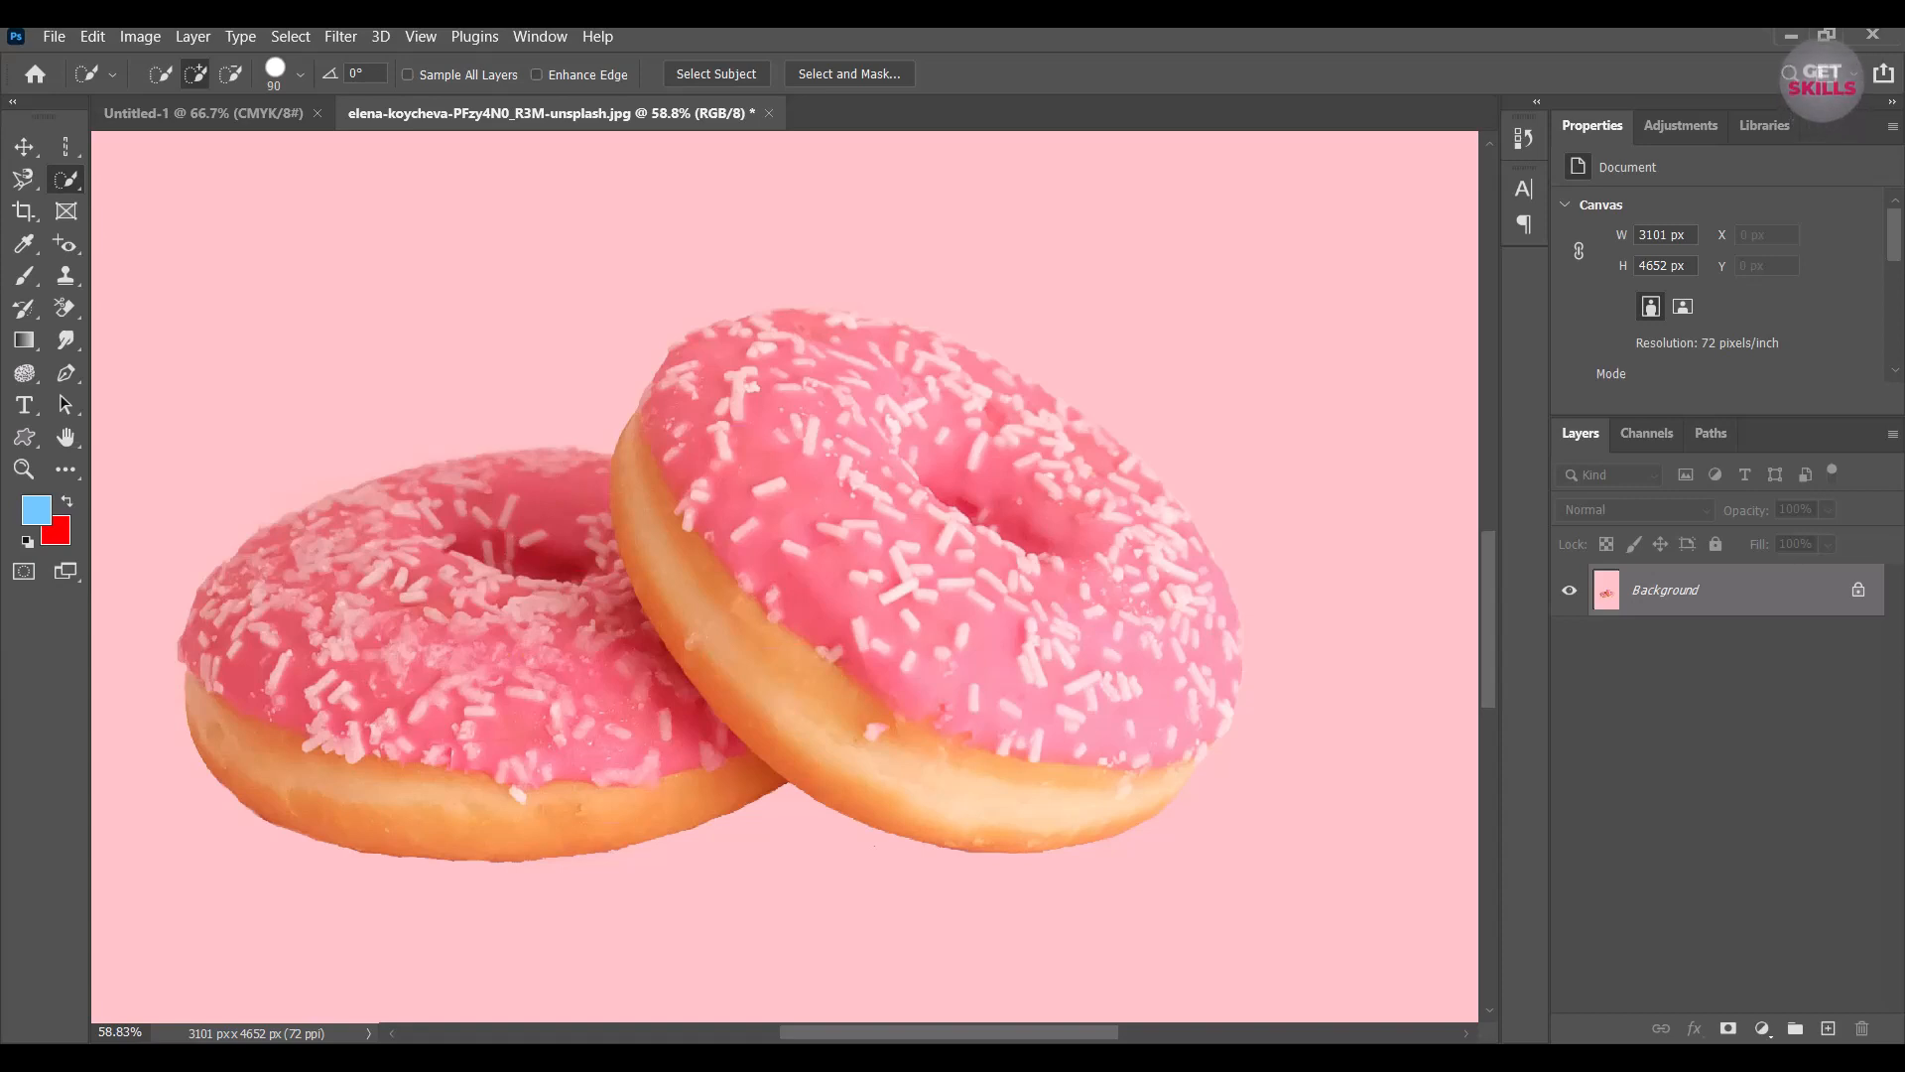
mouse_move(718, 518)
left_mouse_down()
mouse_move(745, 550)
mouse_move(834, 481)
mouse_move(804, 397)
mouse_move(670, 373)
mouse_move(630, 626)
mouse_move(472, 714)
mouse_move(363, 715)
mouse_move(382, 595)
mouse_move(818, 645)
left_mouse_up()
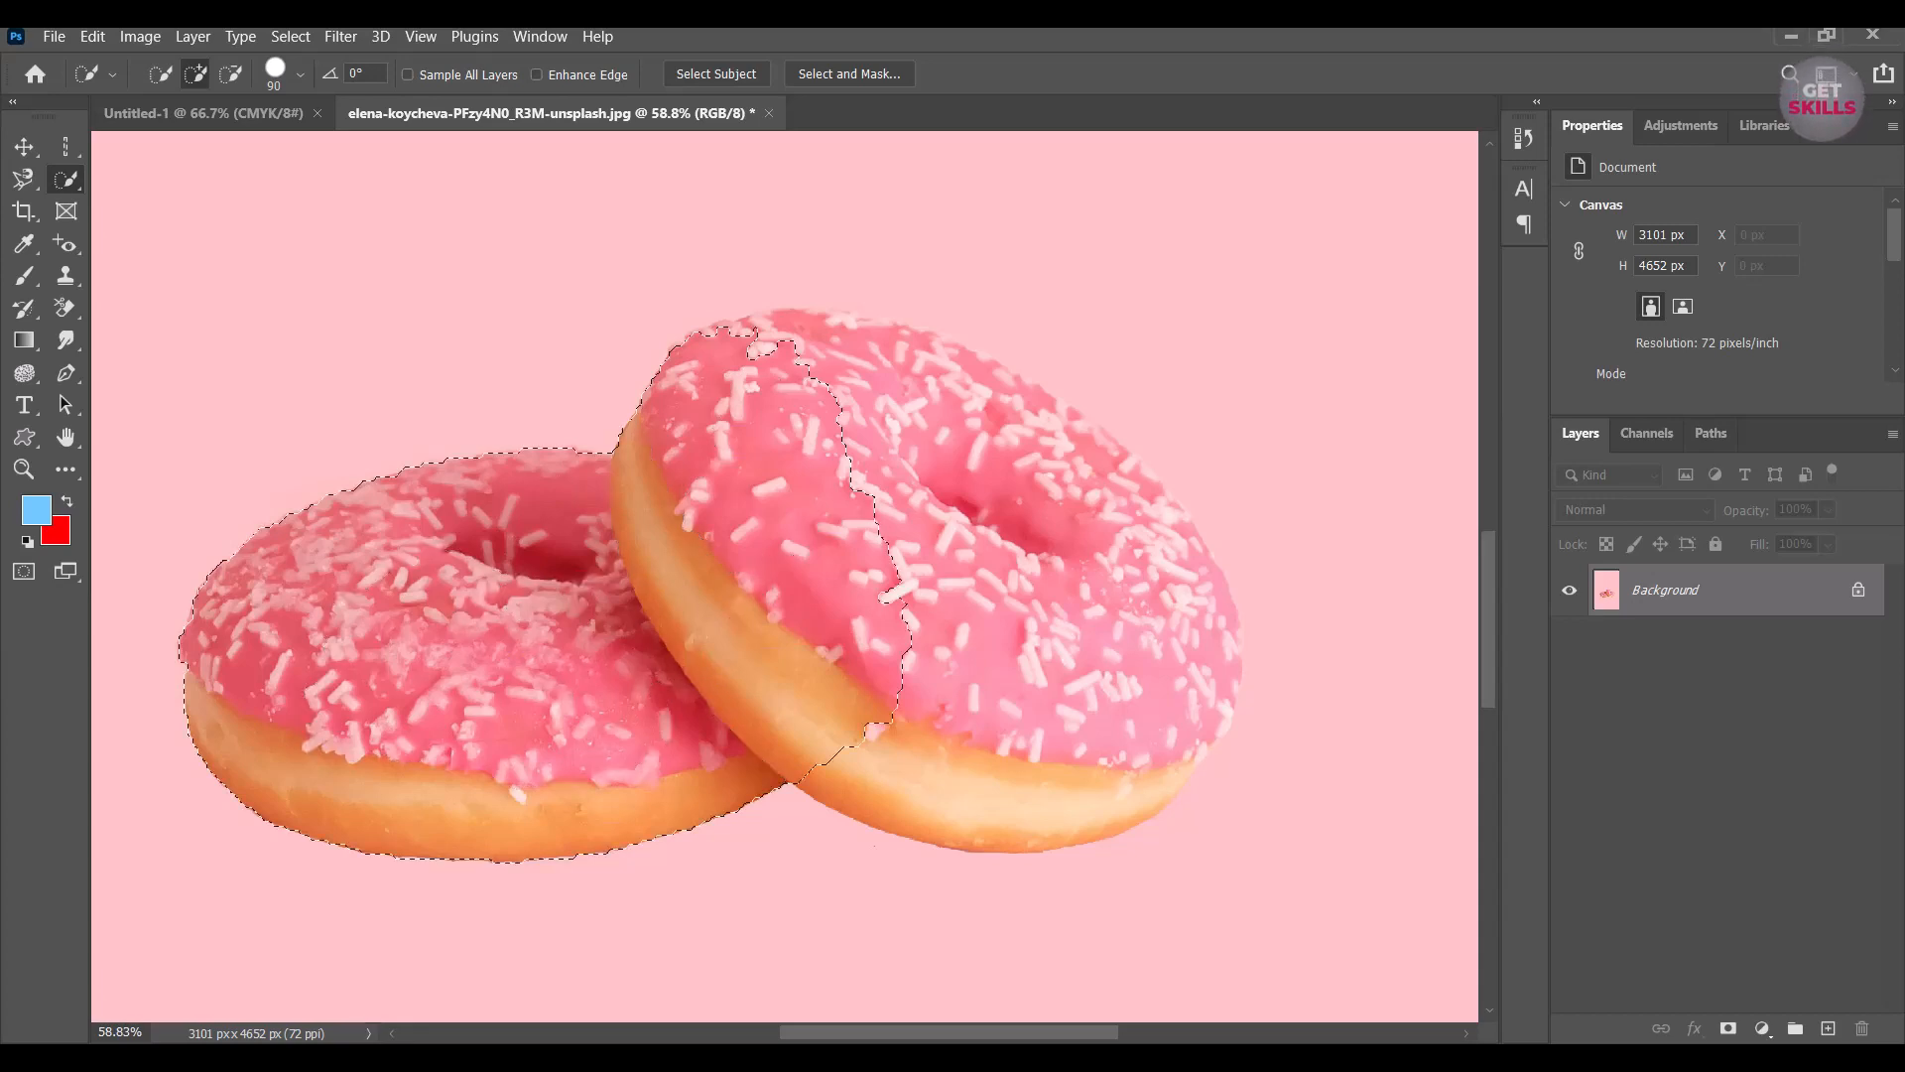
Extend the selection over the rest of the front donut, including its hole and its upper and right edges.
mouse_move(873, 823)
left_mouse_down()
mouse_move(1116, 769)
mouse_move(1171, 615)
mouse_move(1131, 502)
left_mouse_up()
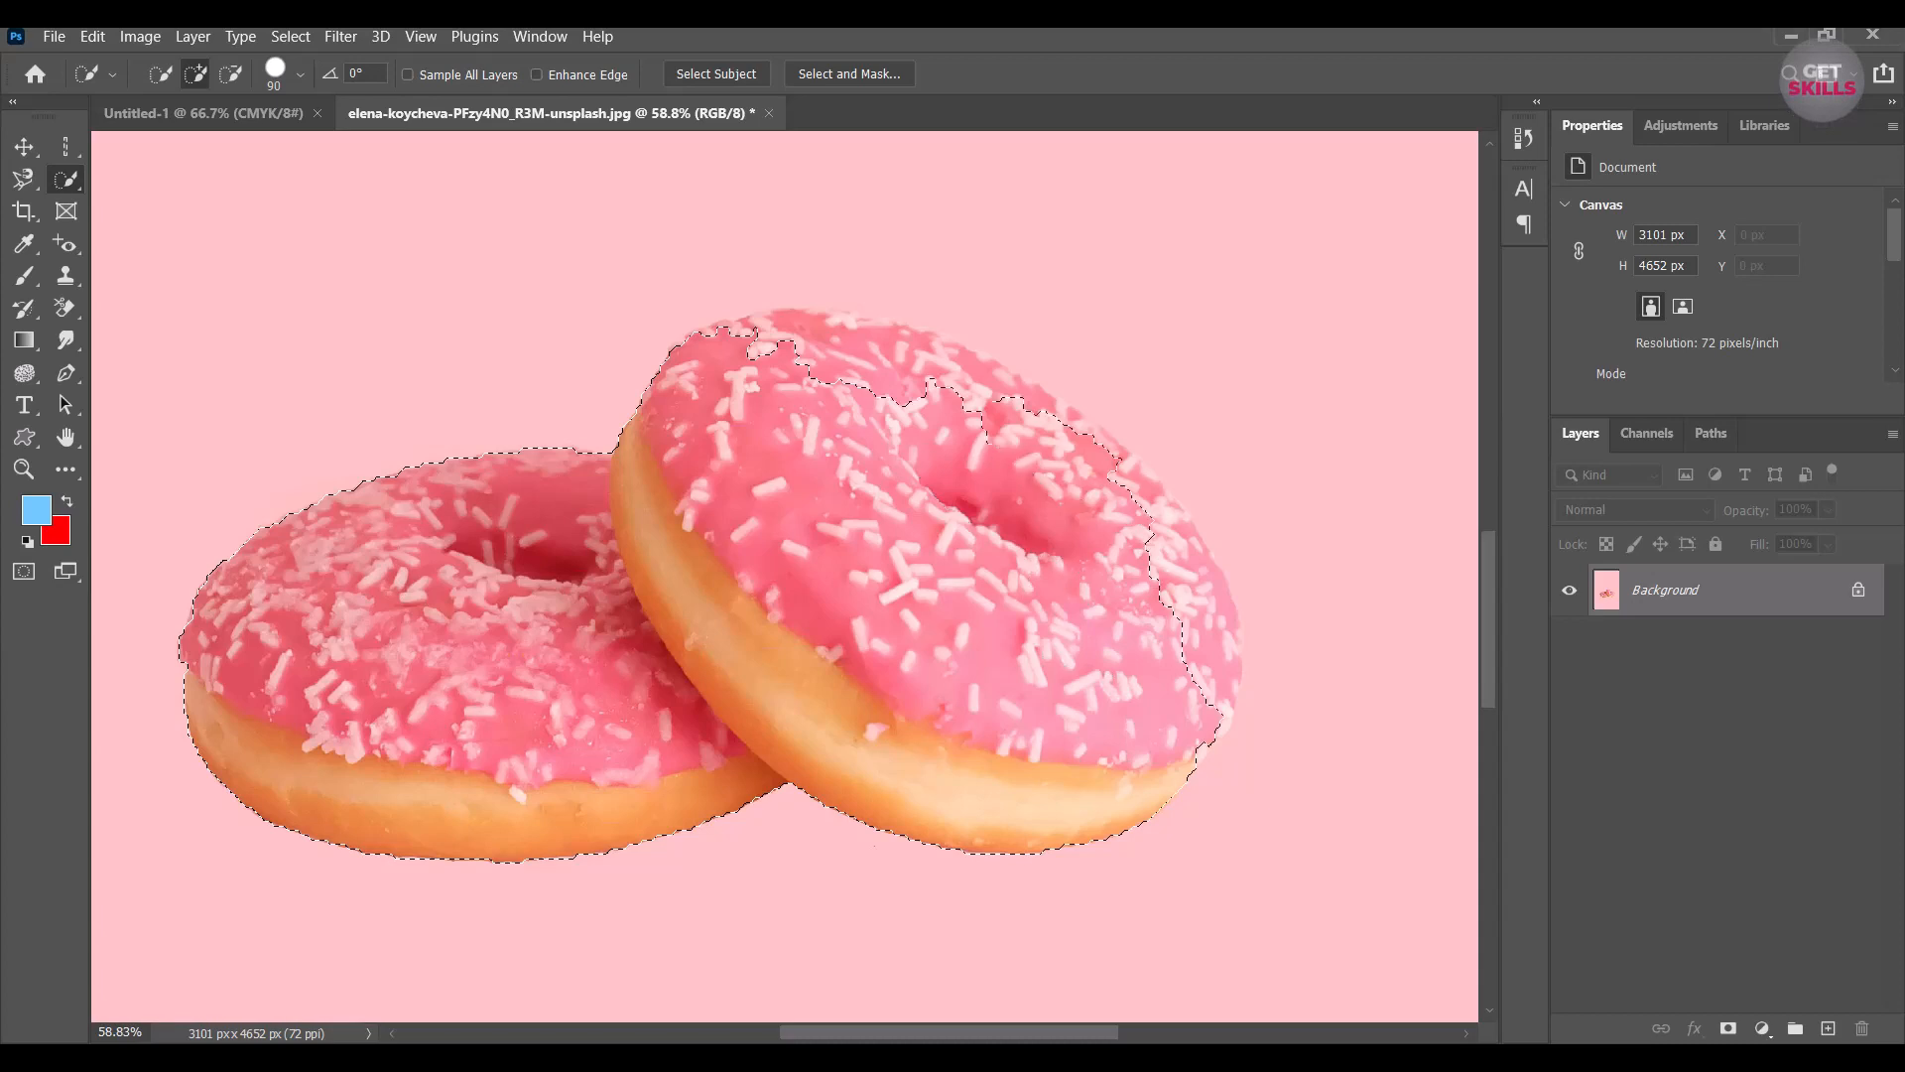
mouse_move(977, 436)
left_mouse_down()
mouse_move(818, 352)
mouse_move(993, 387)
mouse_move(1141, 516)
left_mouse_up()
mouse_move(1176, 621)
left_mouse_down()
mouse_move(1210, 670)
mouse_move(1201, 586)
mouse_move(1111, 446)
left_mouse_up()
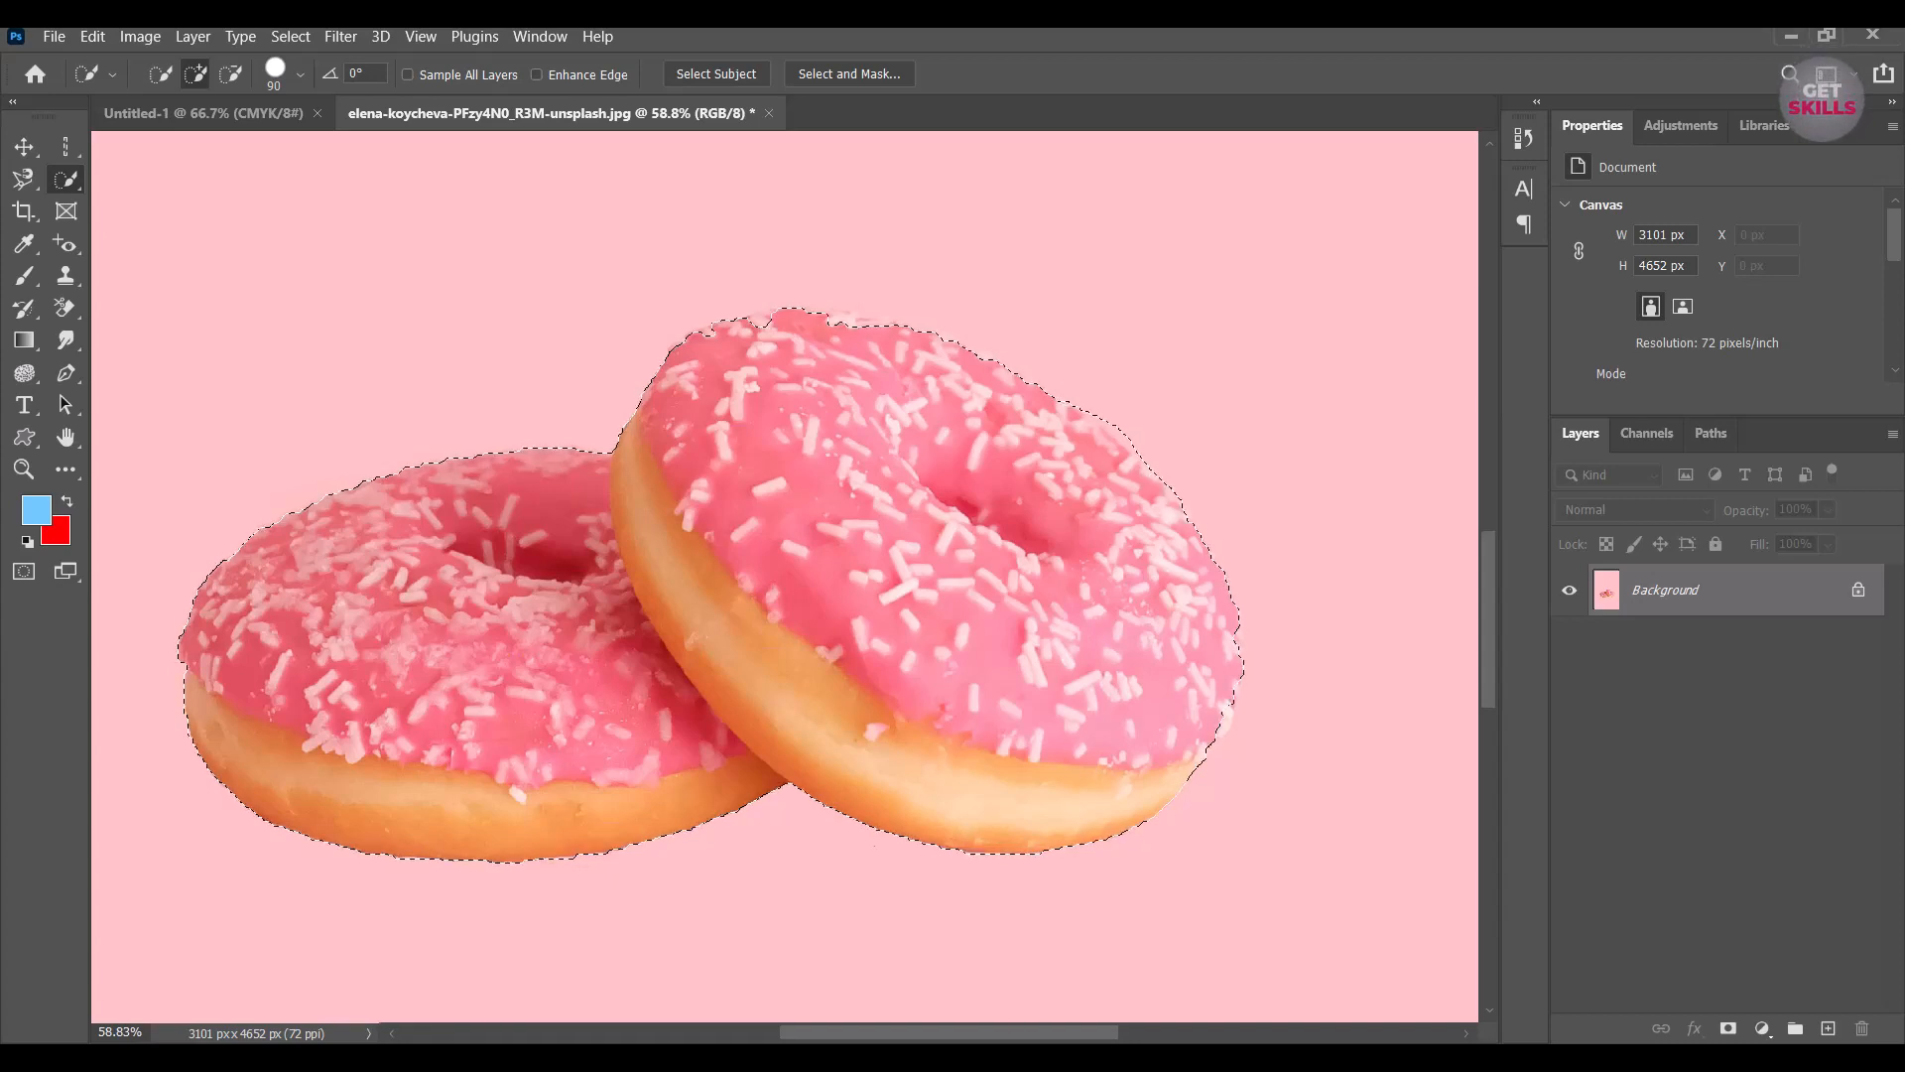
left_click_drag(771, 333, 744, 334)
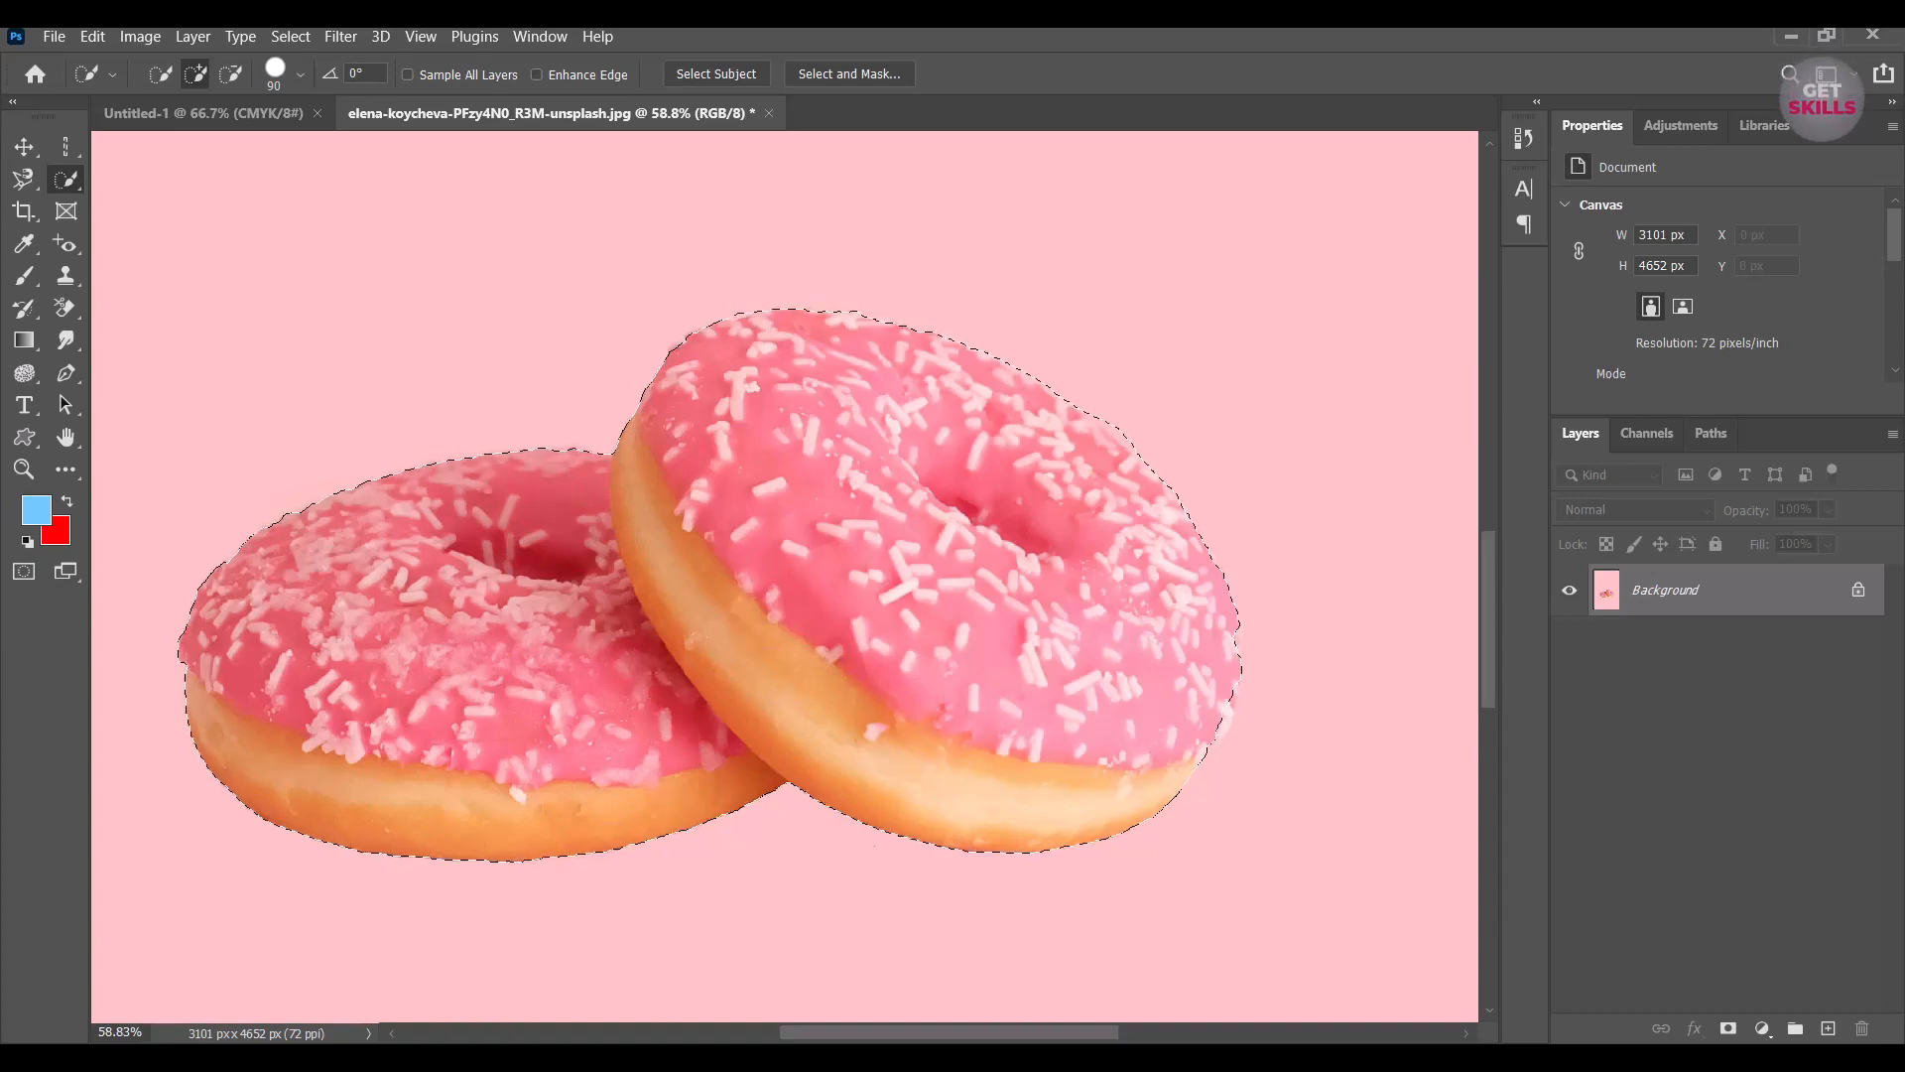
scroll(1320, 774, "up", 5)
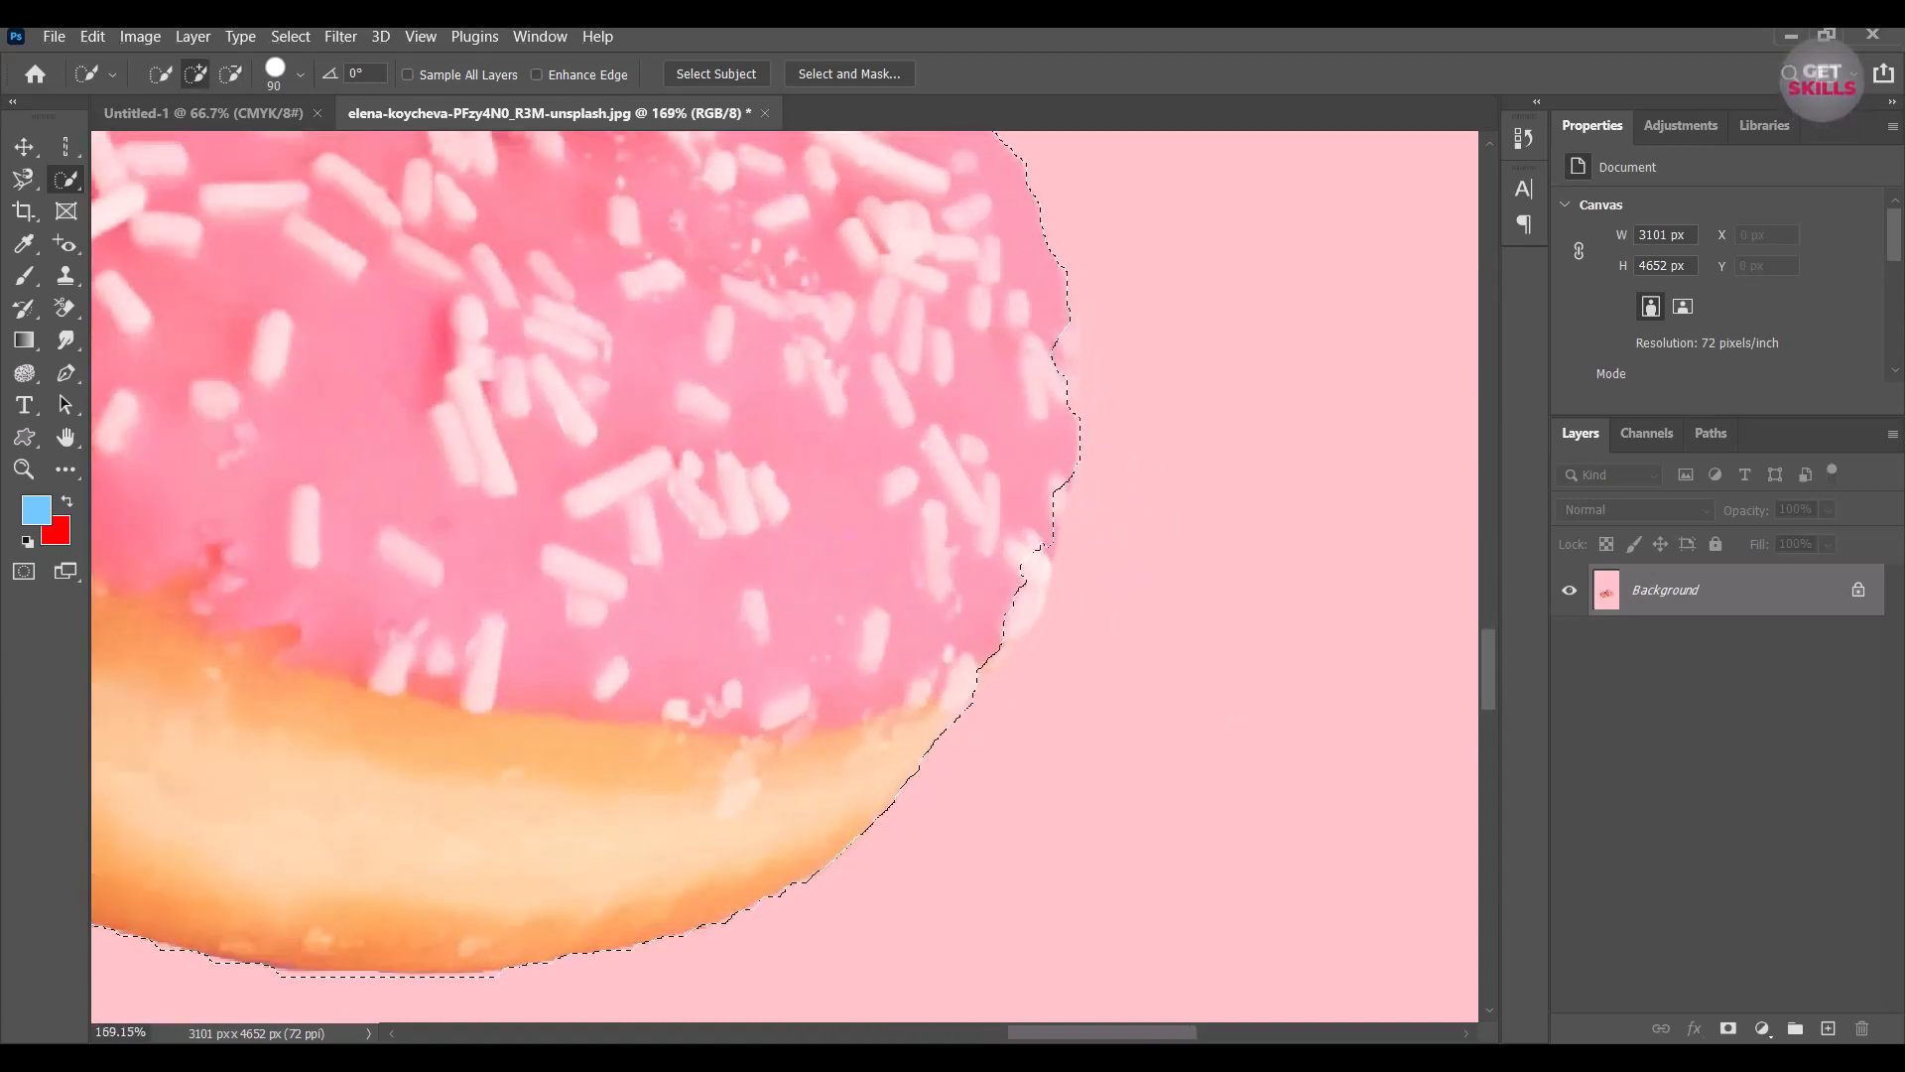
Copy the selected donuts to a new layer and hide the Background layer to show the cutout alone.
scroll(893, 486, "down", 4)
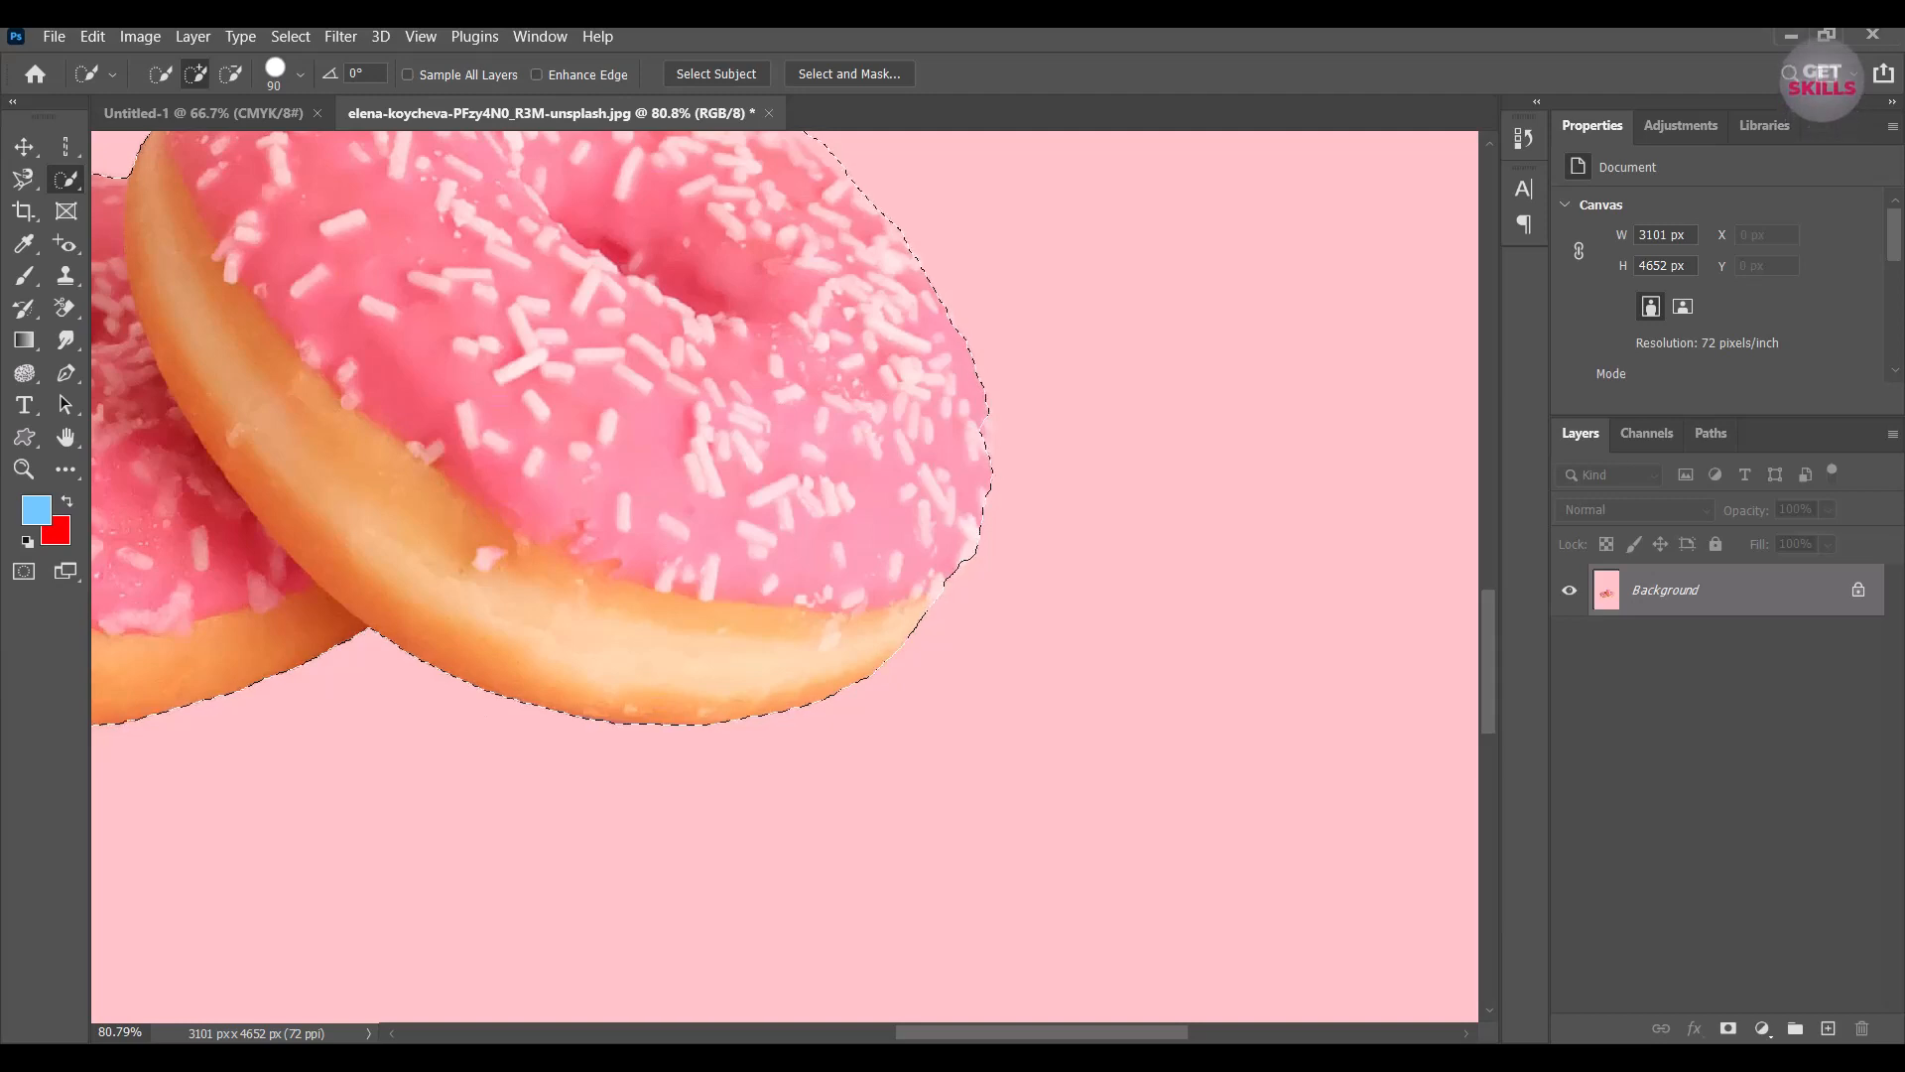
key("ctrl+j")
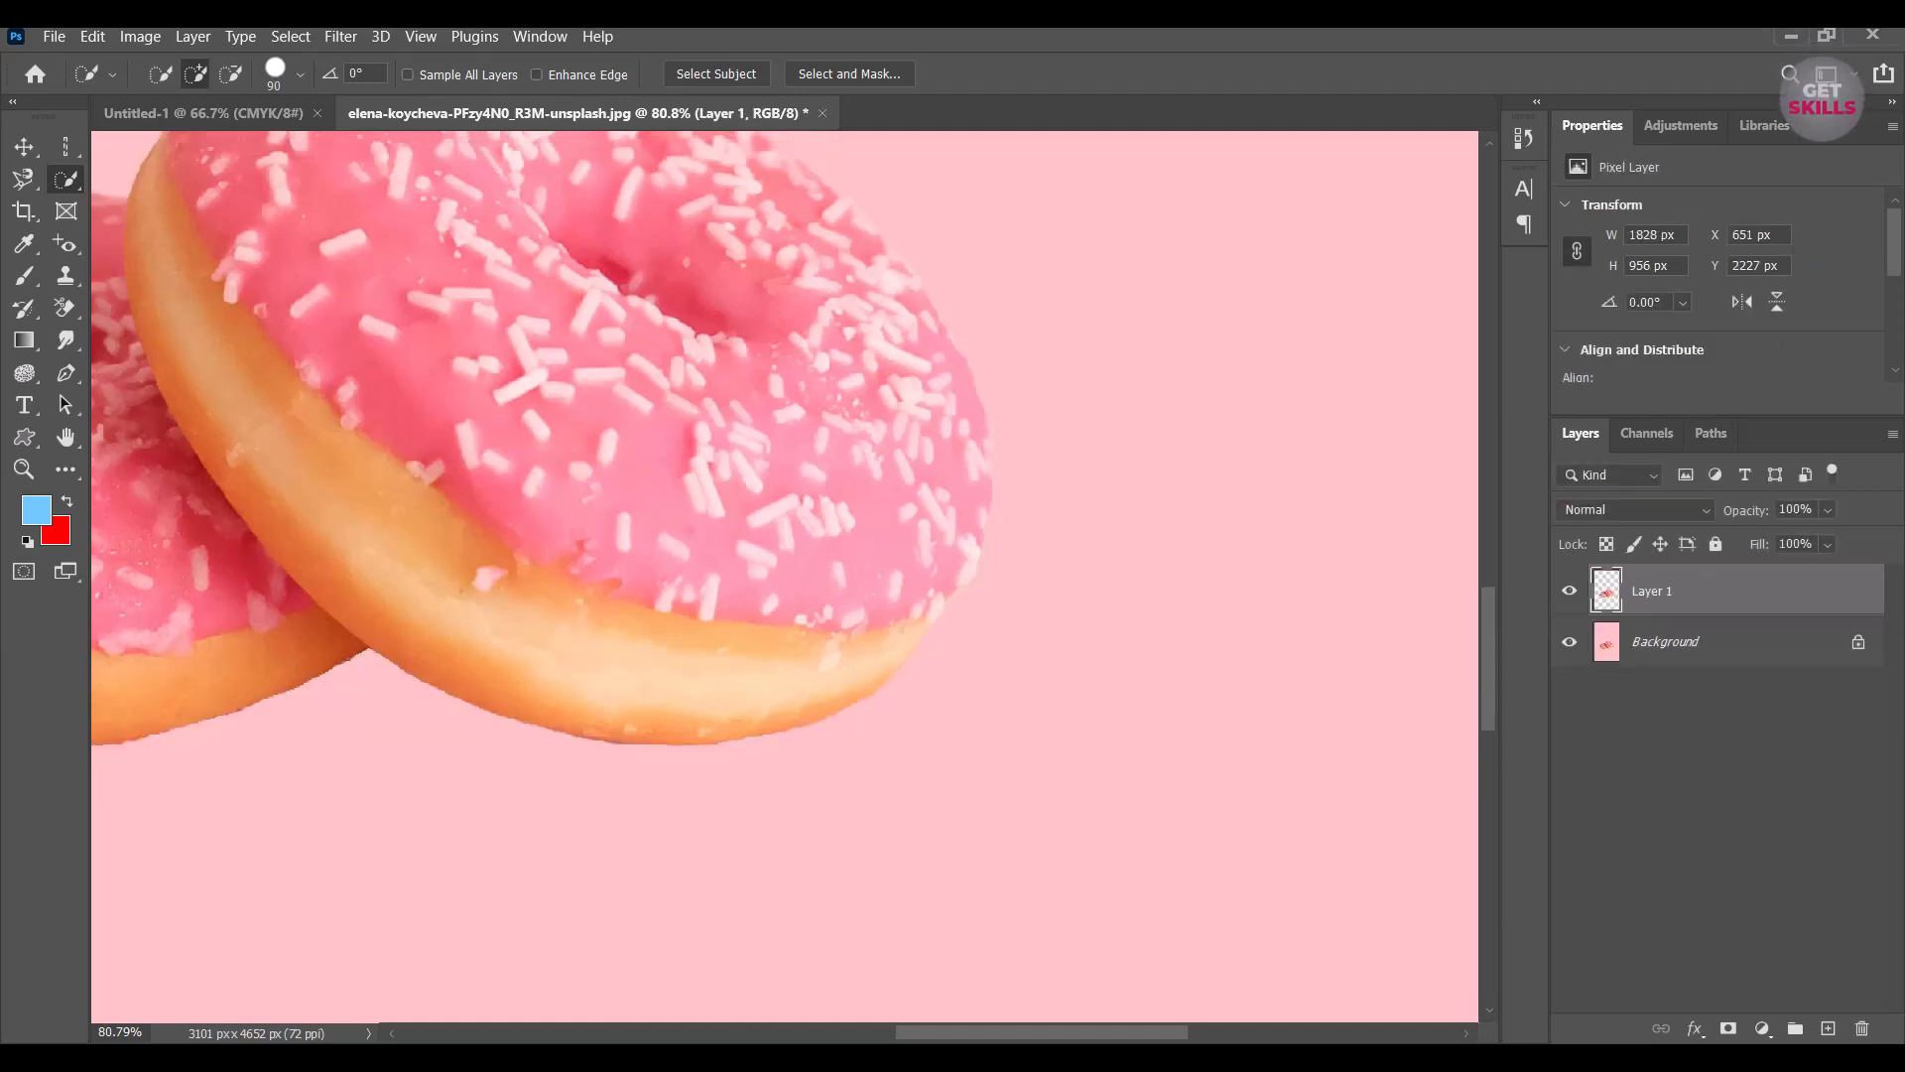
scroll(1200, 674, "down", 8)
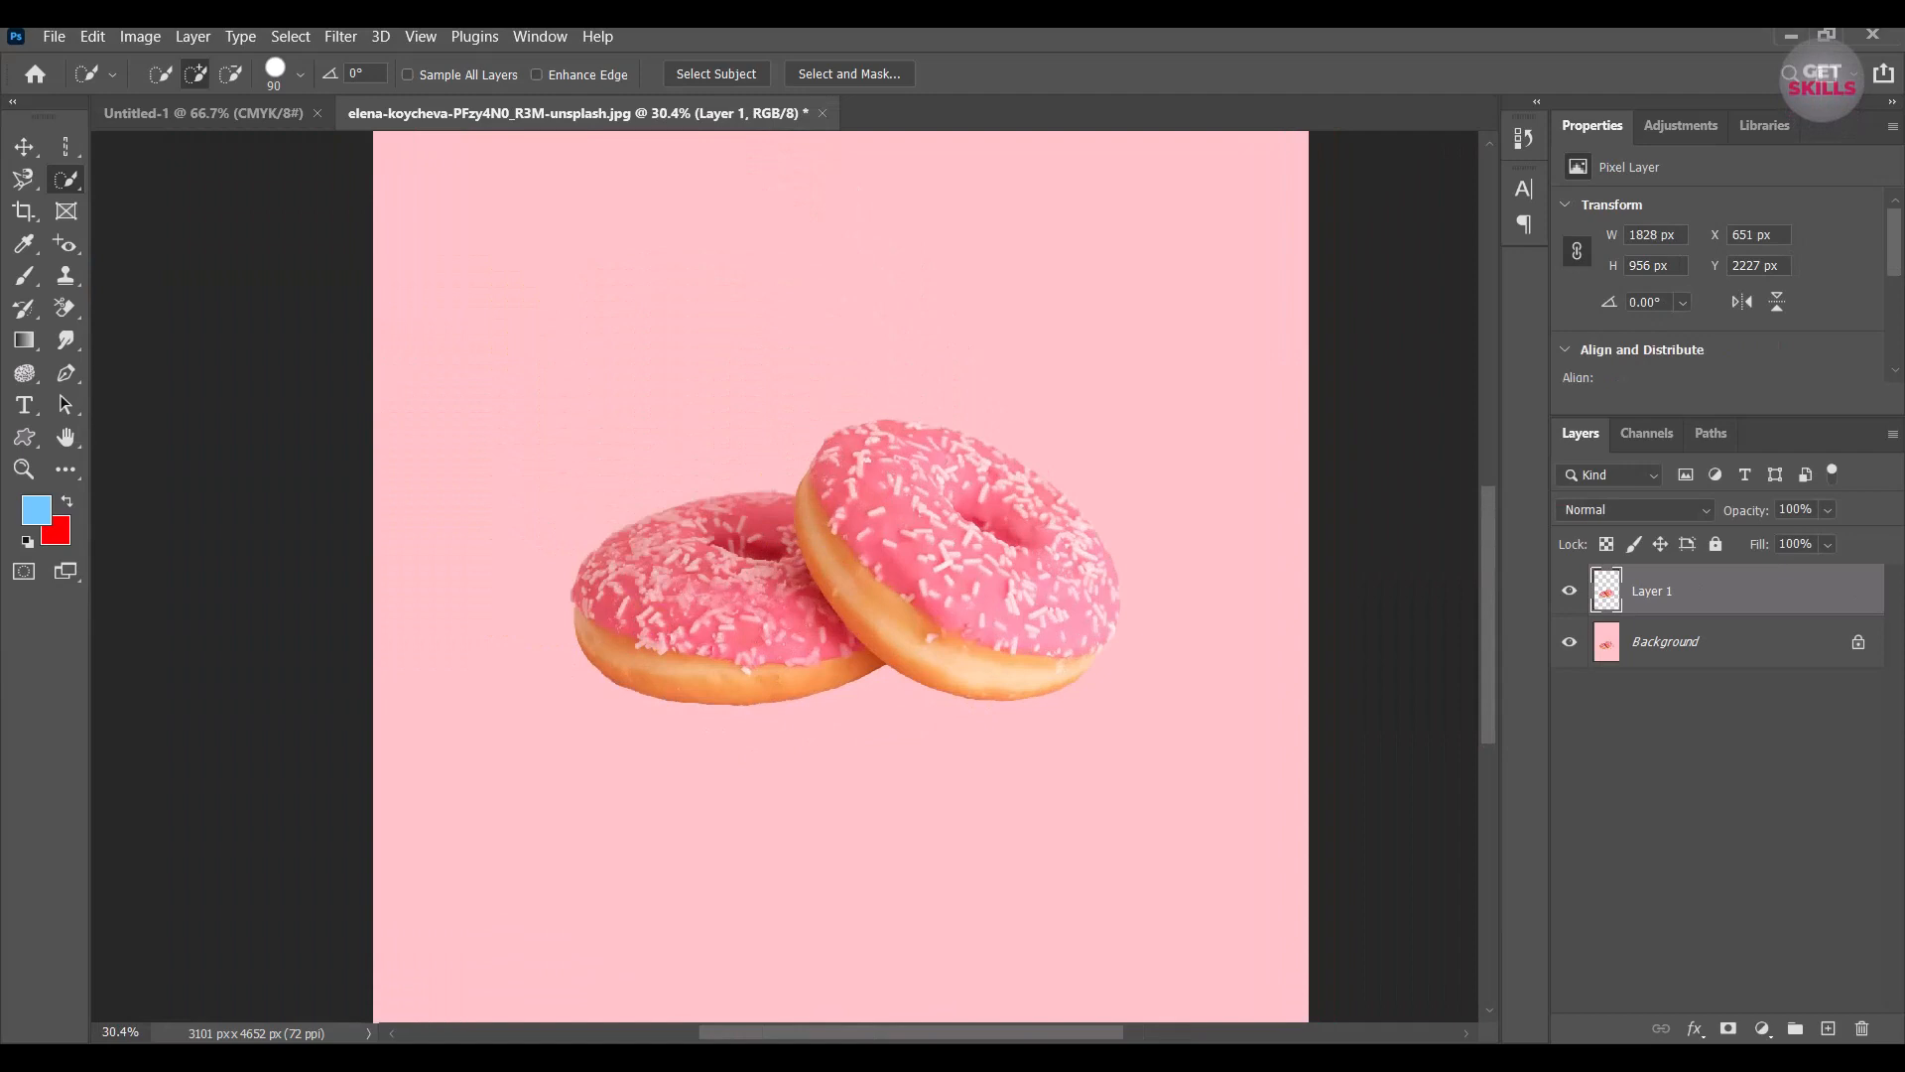
left_click(1569, 642)
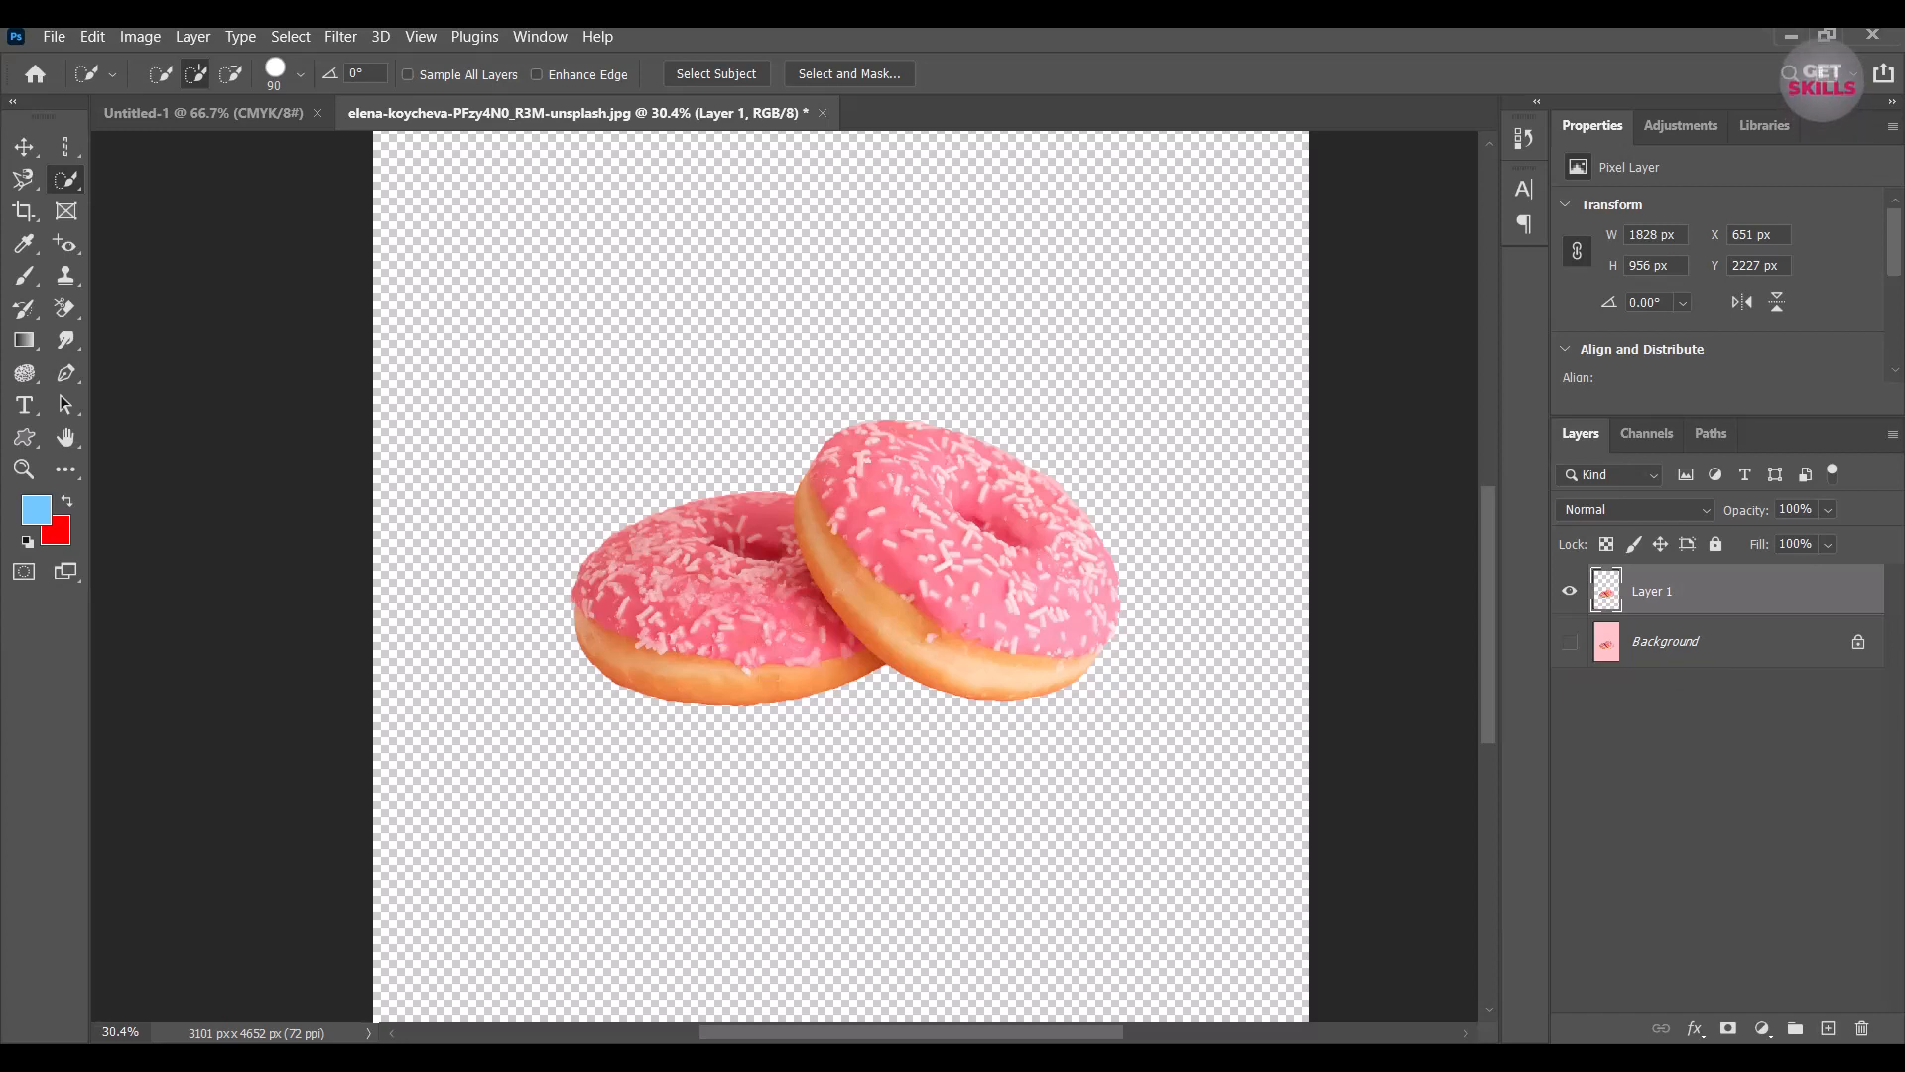
Open the ice cream cone image mae-mu-Rz5o0osnN6Q-unsplash from the Downloads folder in File Explorer as a new Photoshop document.
key("alt+Tab")
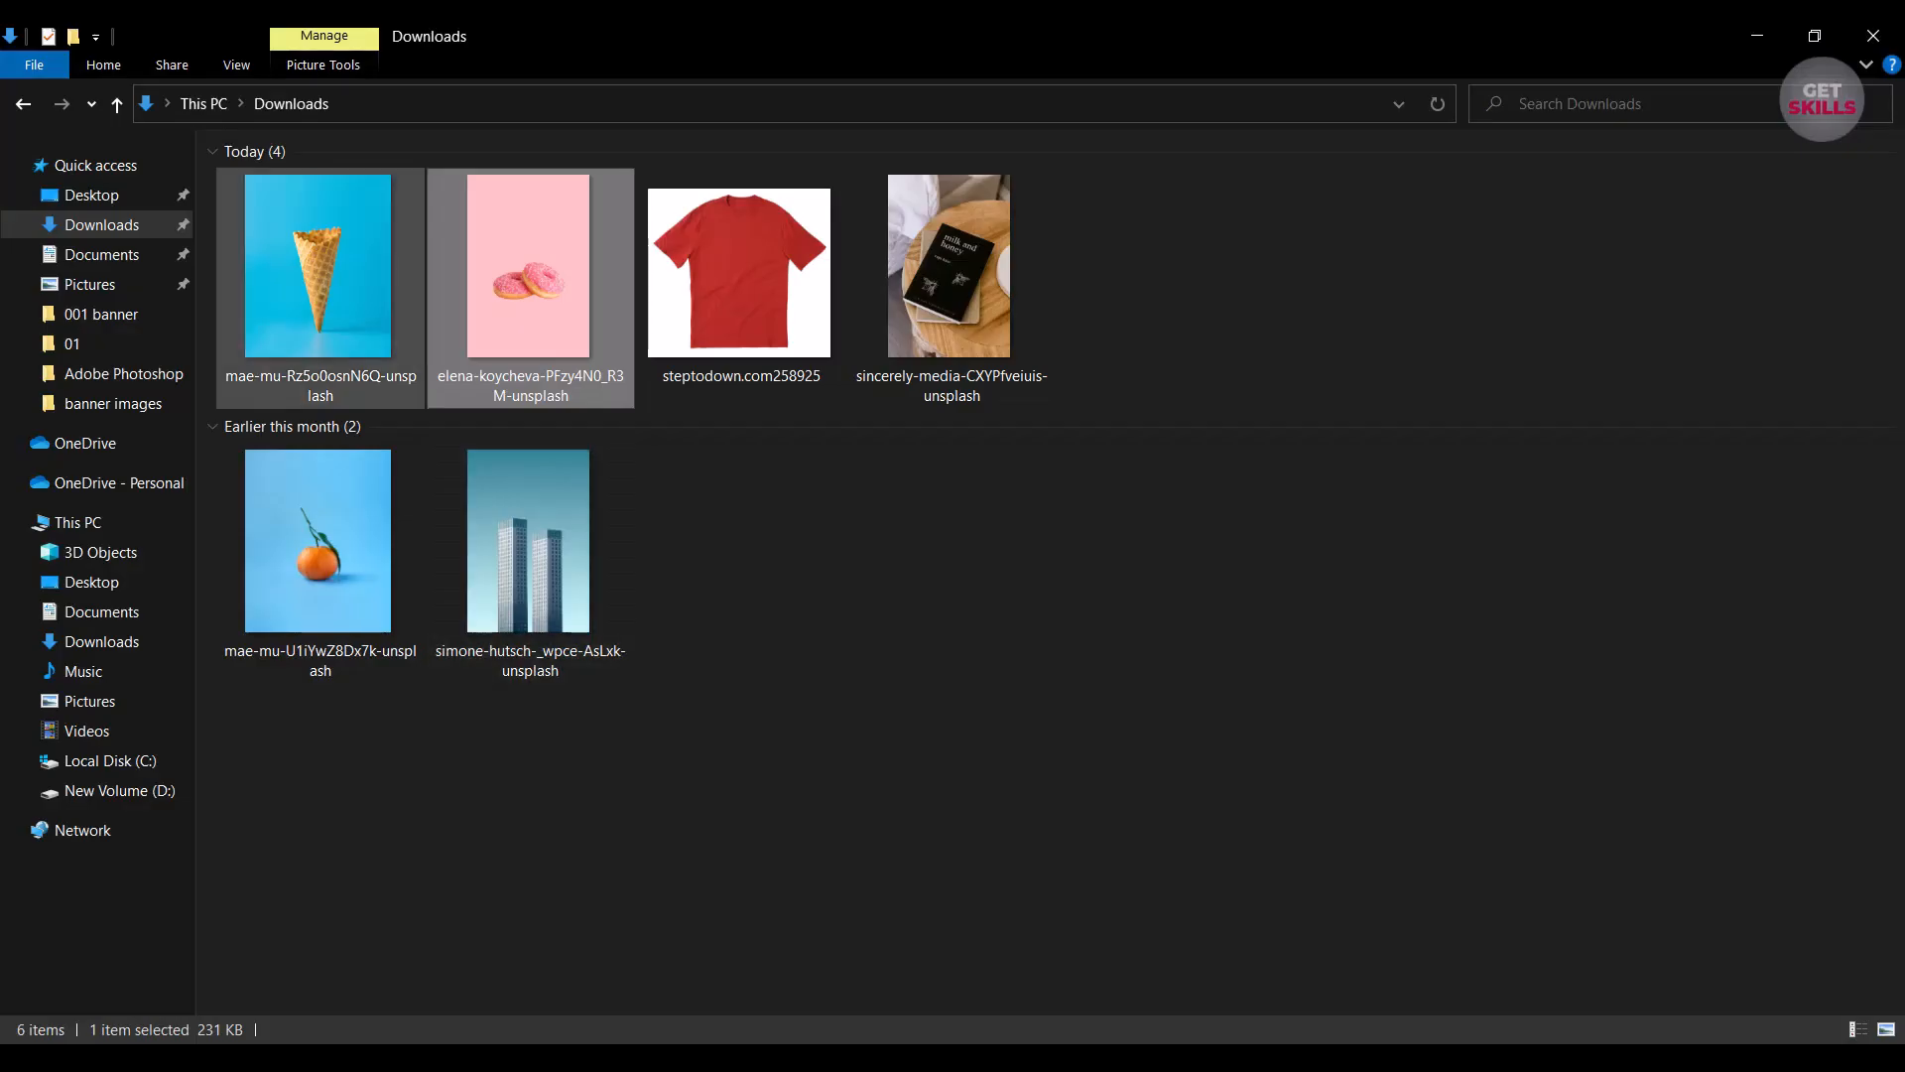
left_click(320, 288)
left_click_drag(319, 288, 932, 114)
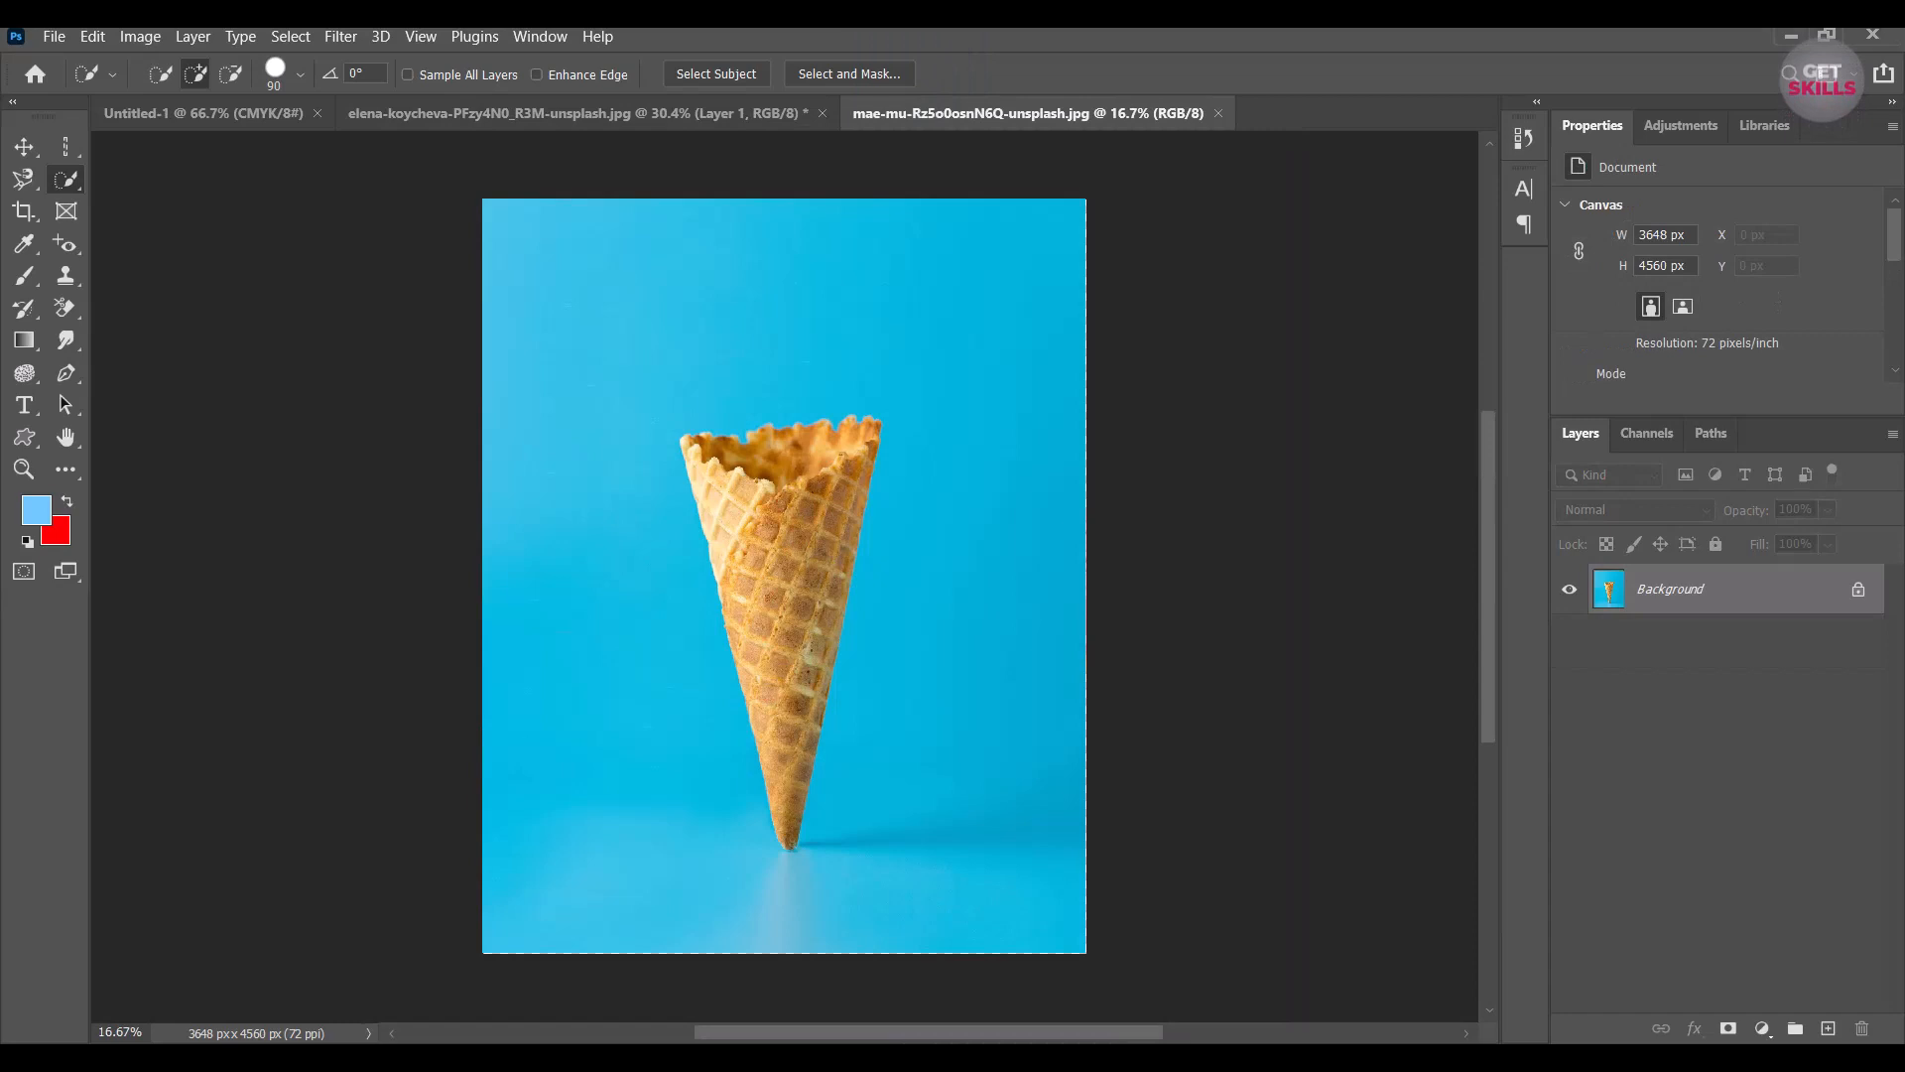
Select the waffle cone automatically with Select Subject and check the selection along its rim and edges.
scroll(834, 564, "up", 5)
scroll(834, 564, "down", 3)
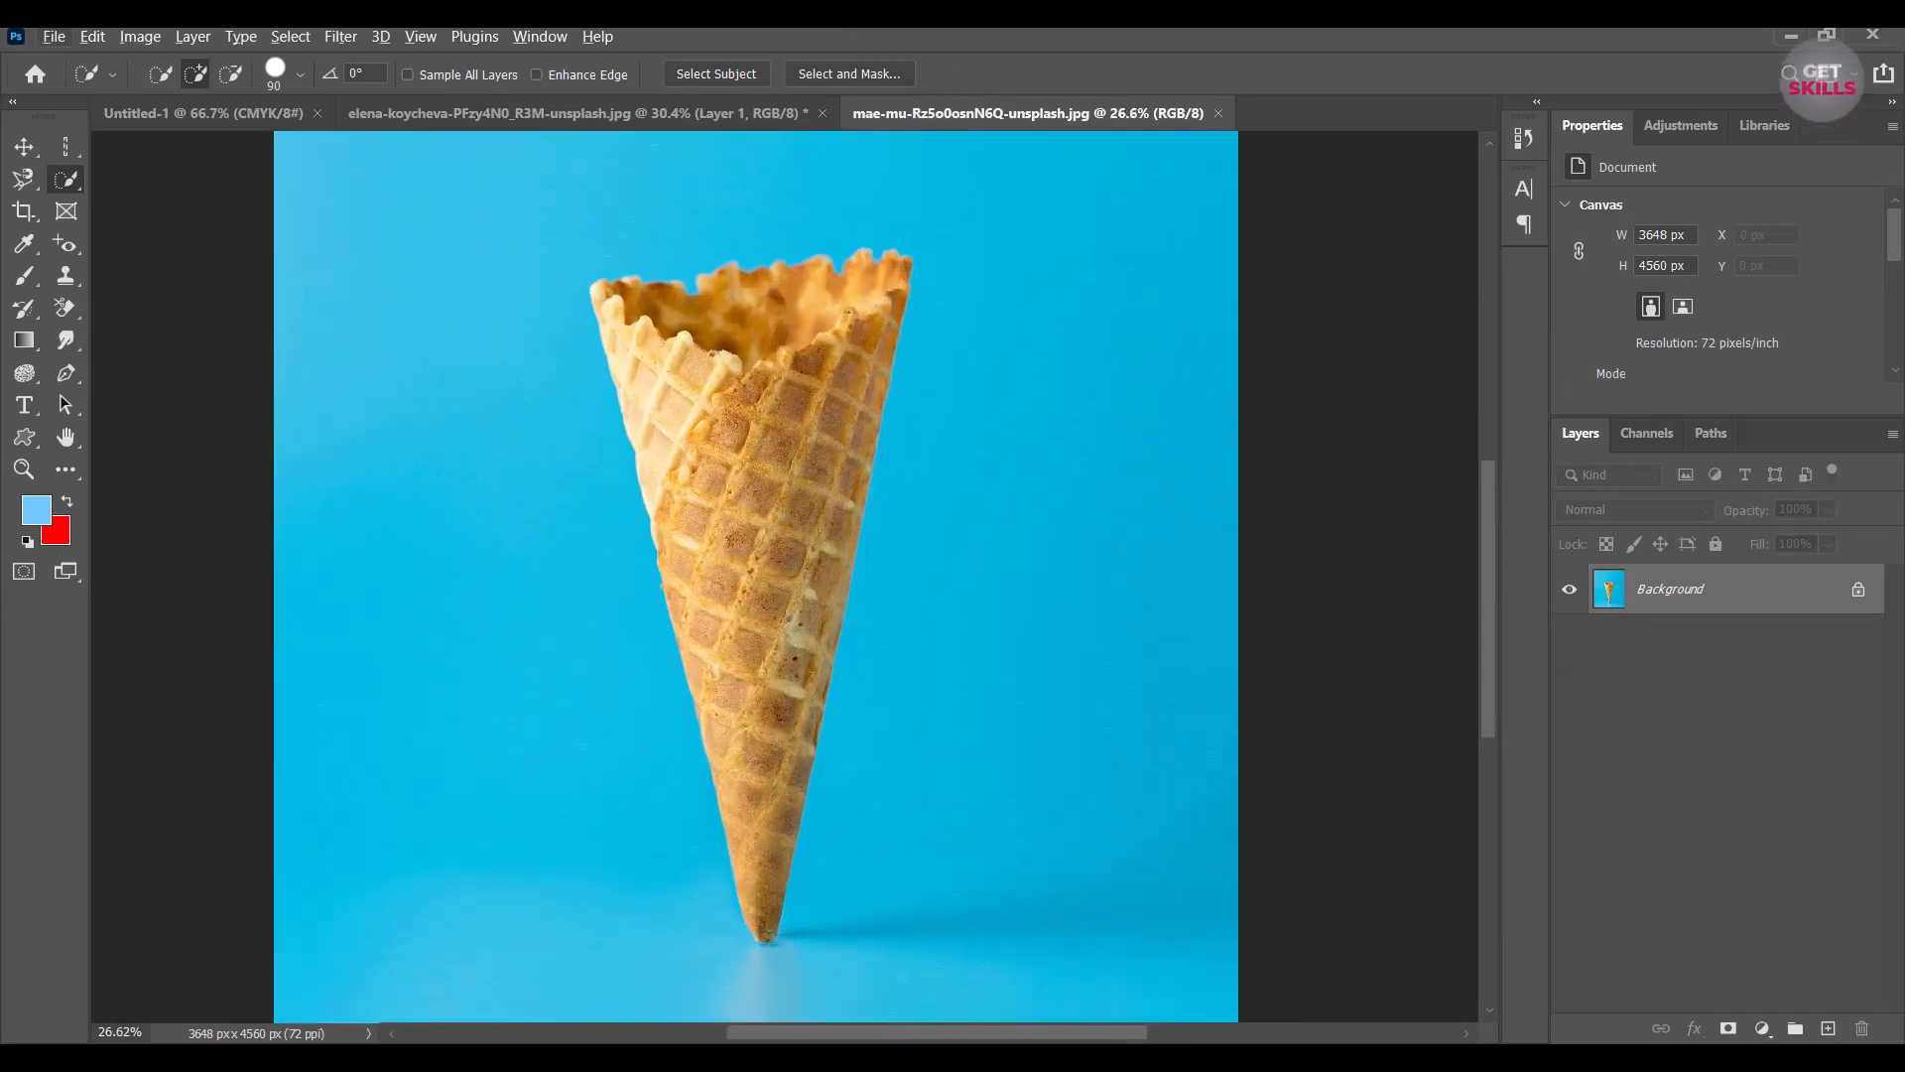
scroll(756, 576, "down", 1)
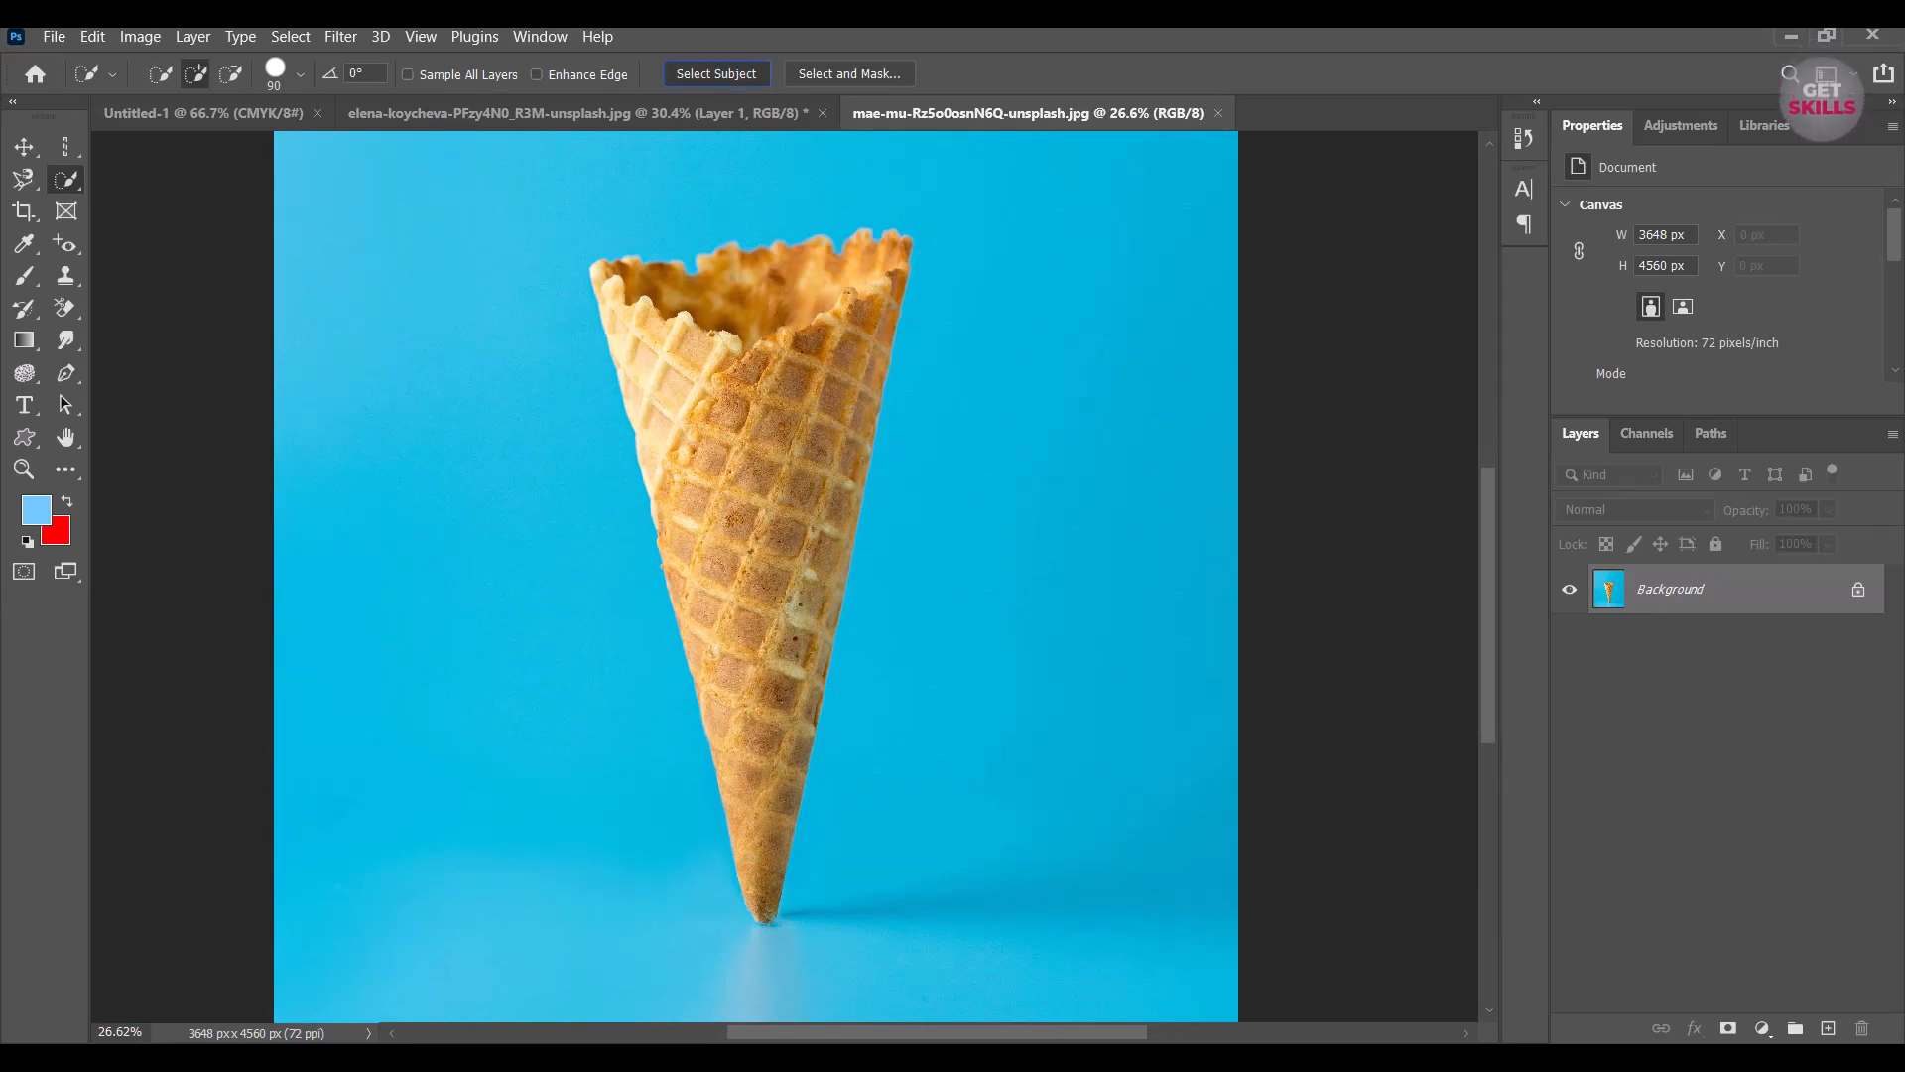
left_click(716, 74)
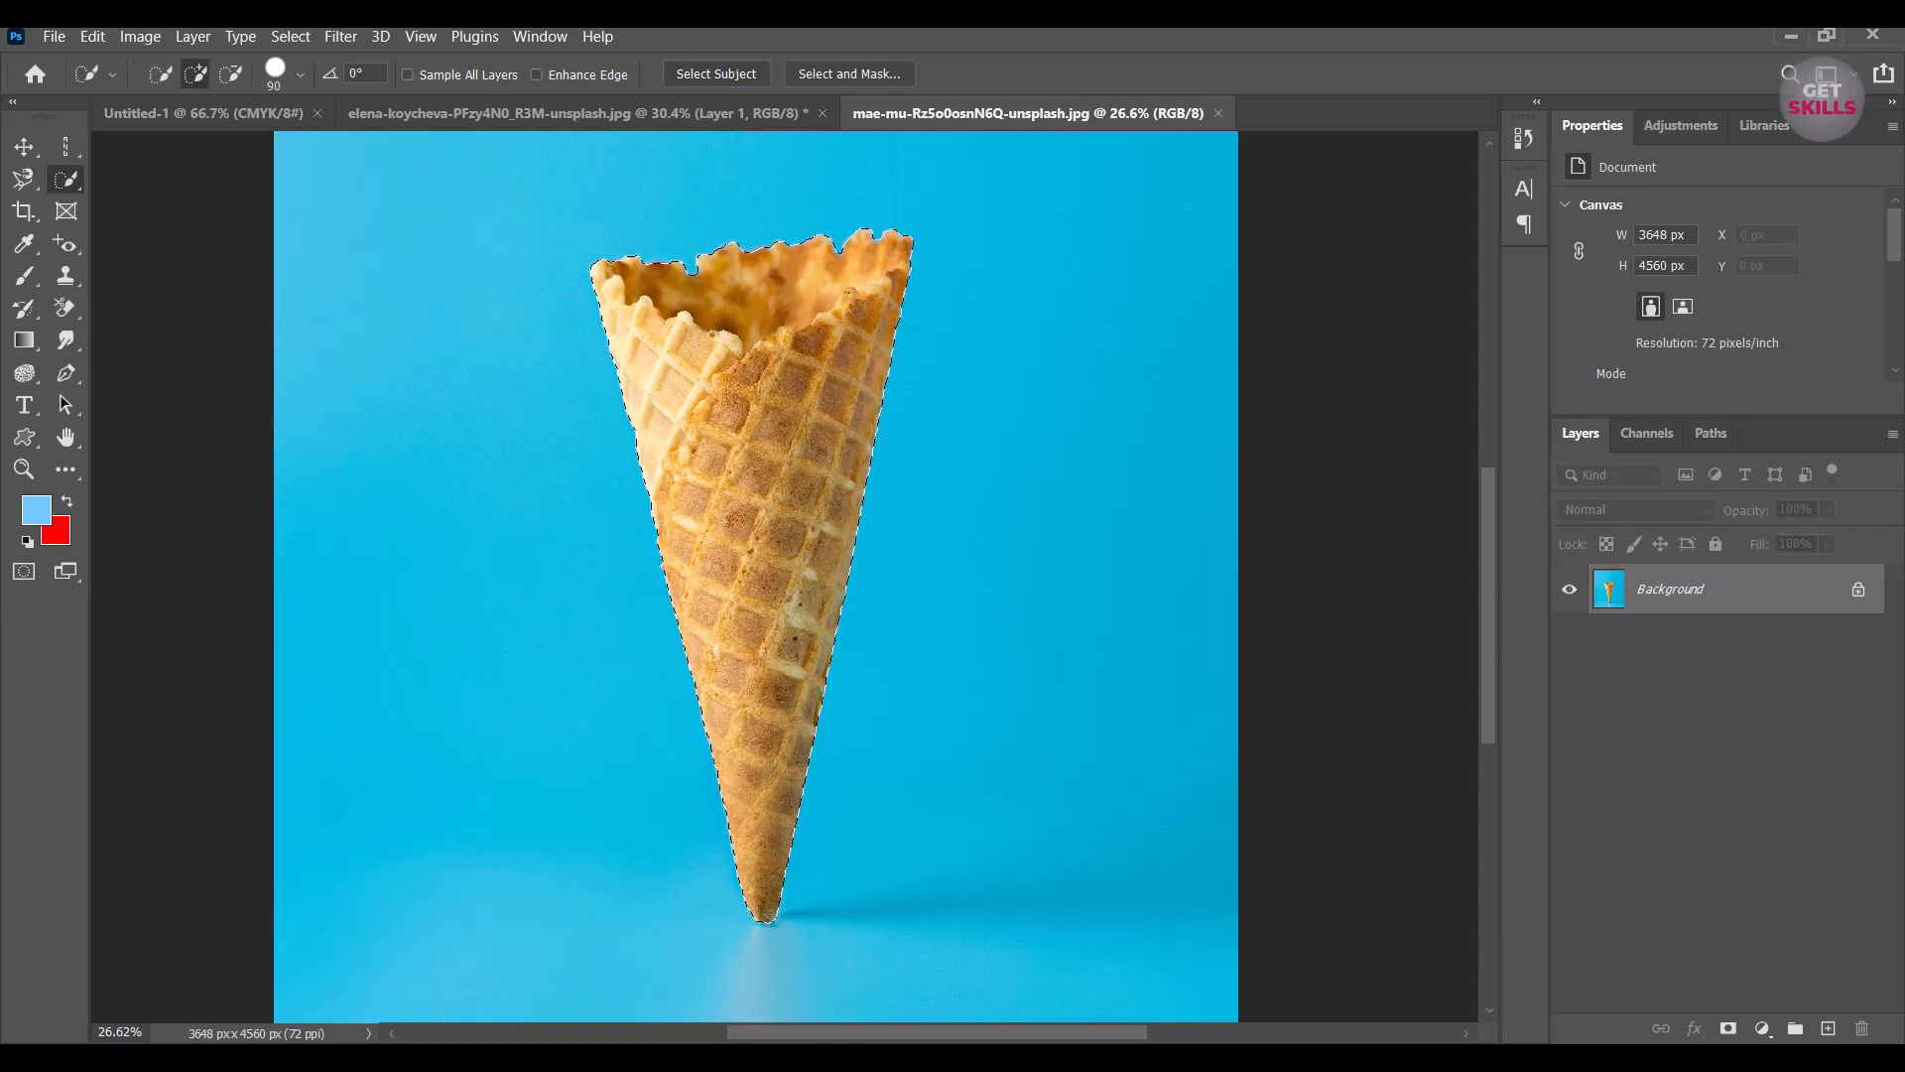
scroll(735, 224, "up", 4)
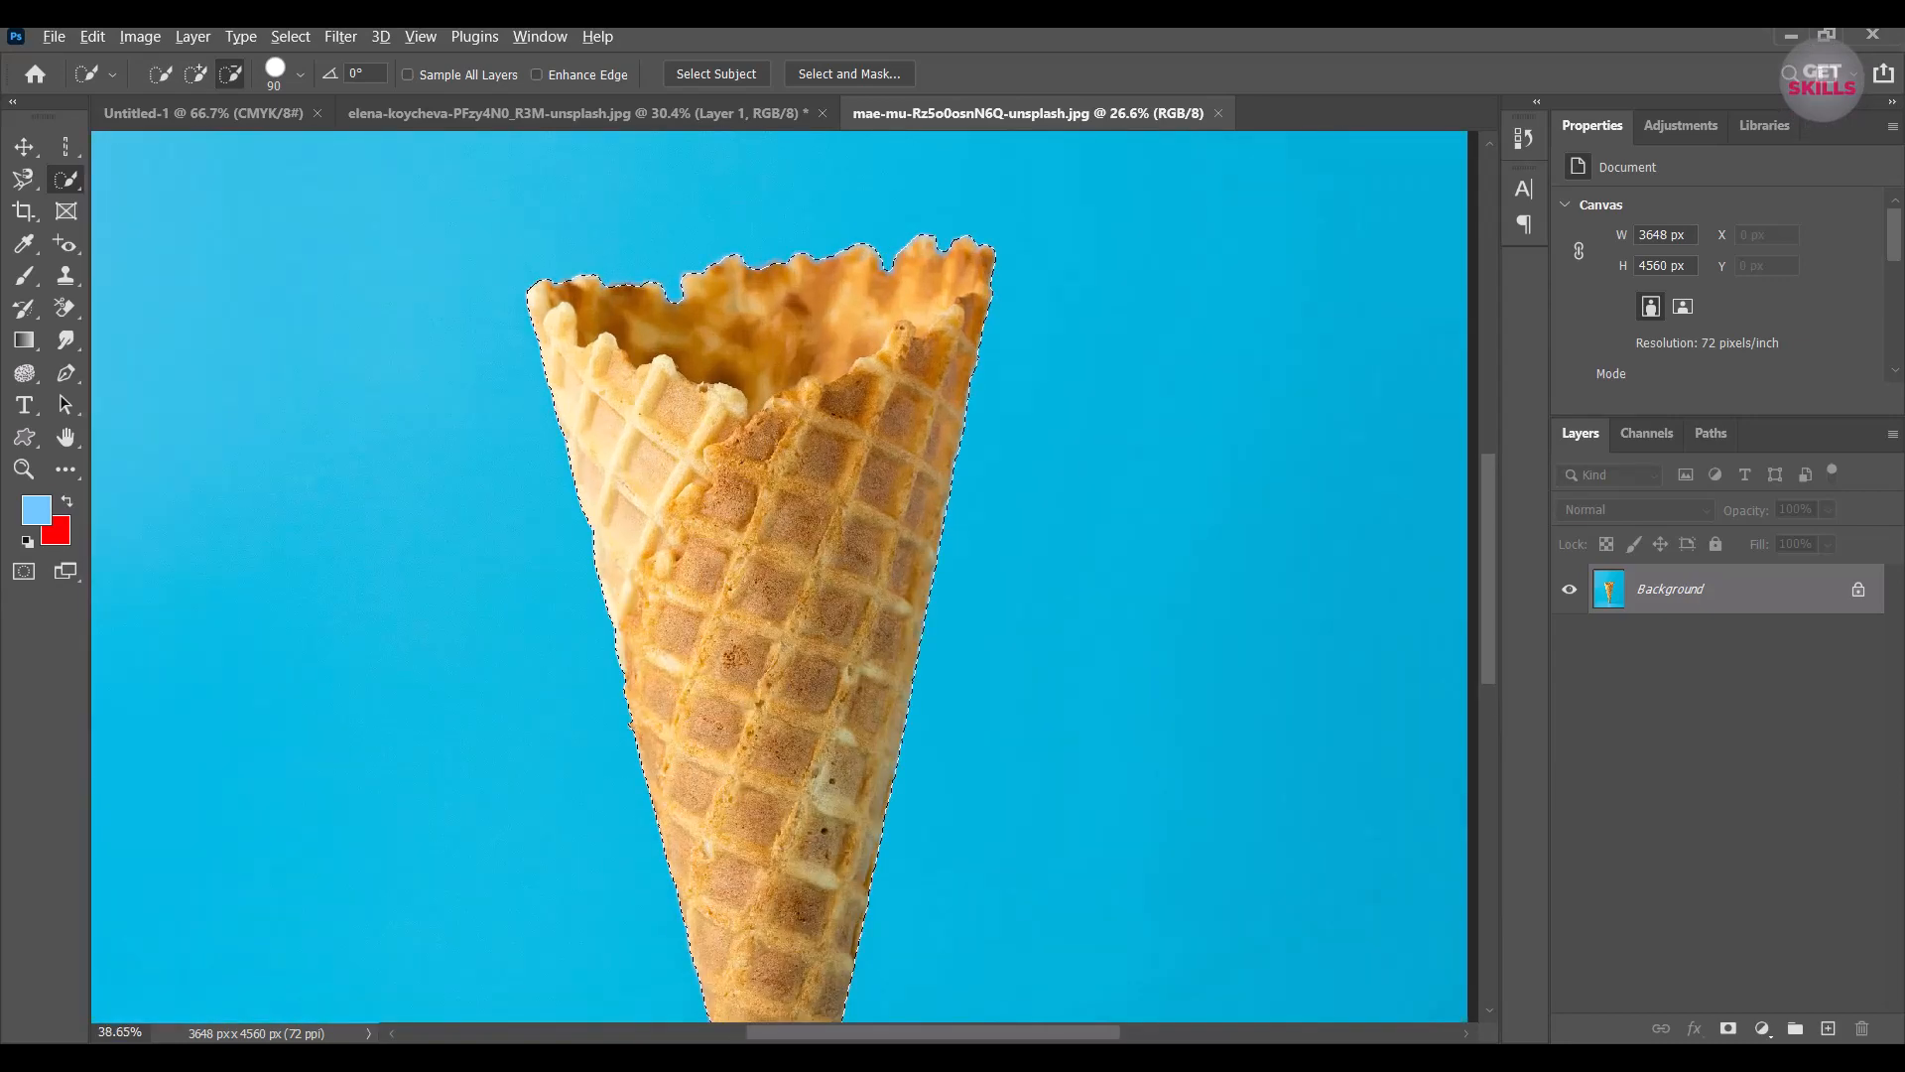
scroll(731, 210, "up", 5)
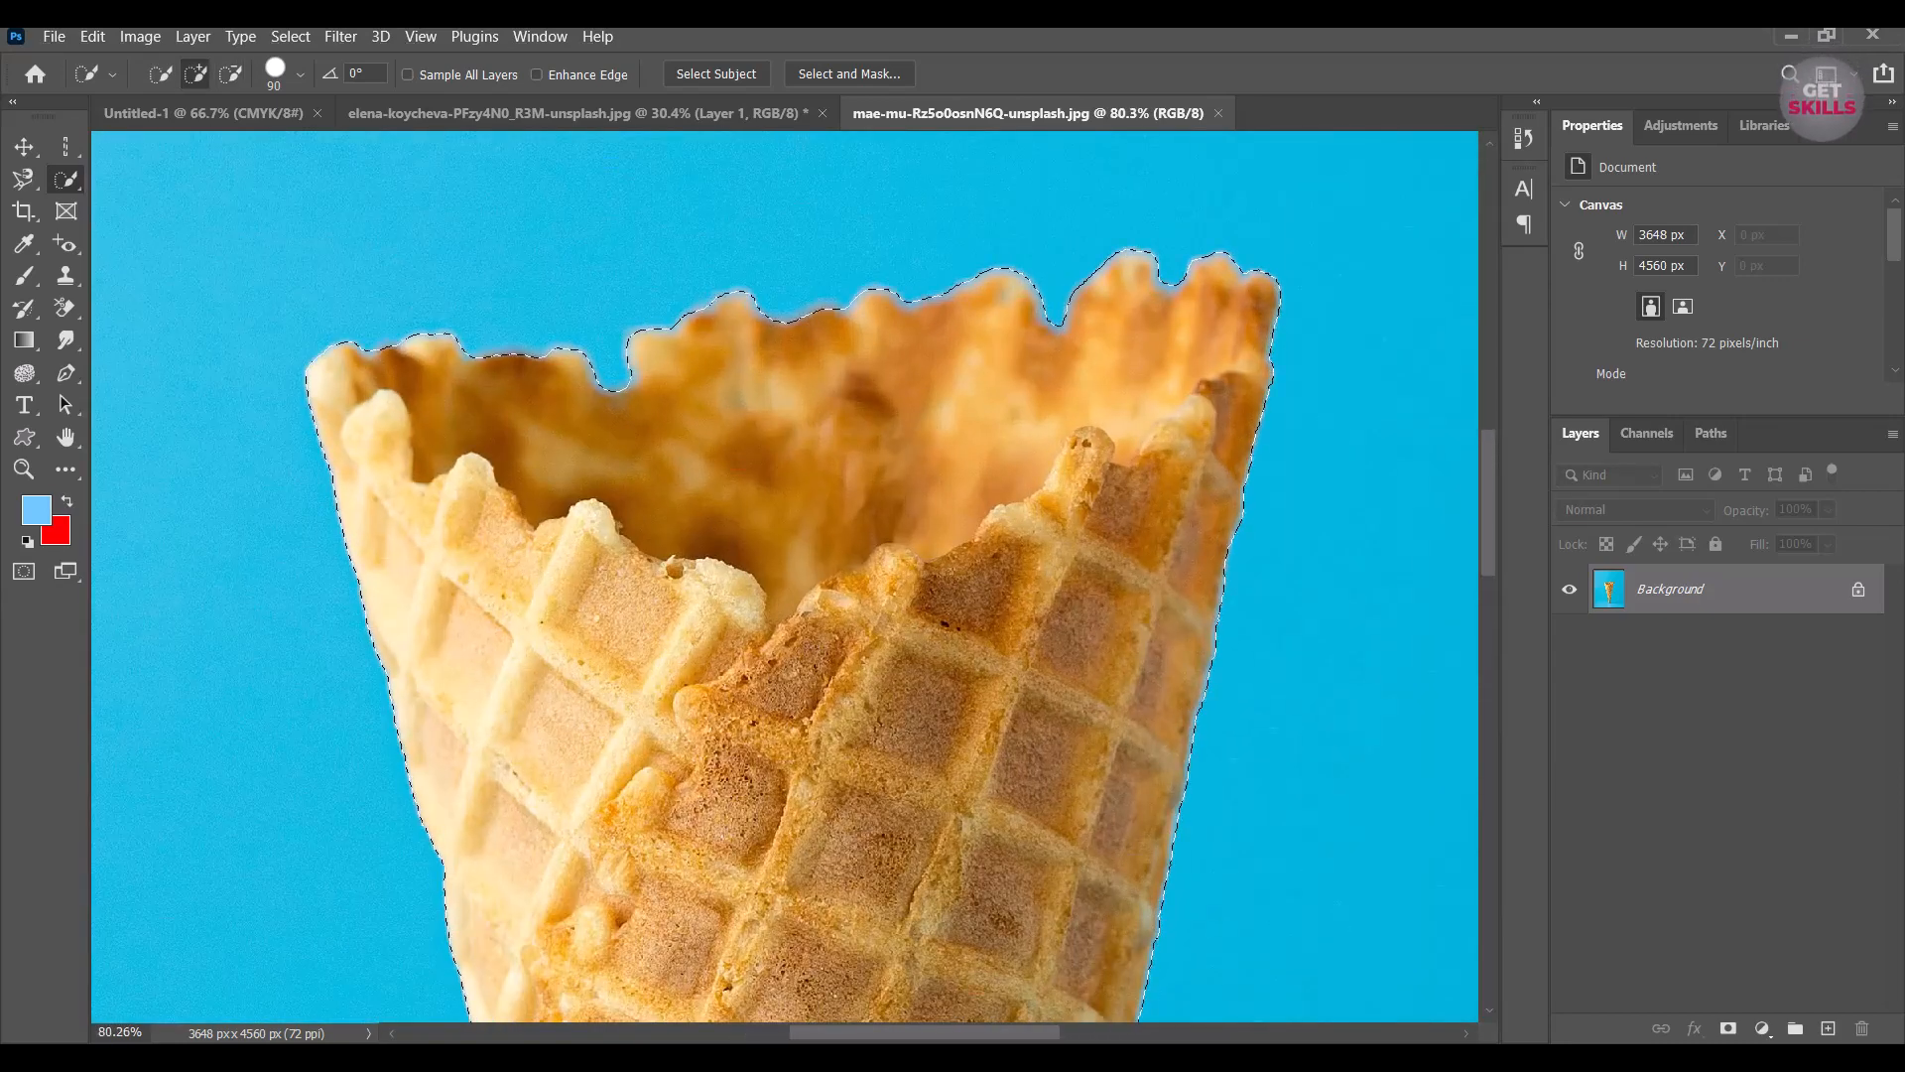
scroll(864, 387, "down", 6)
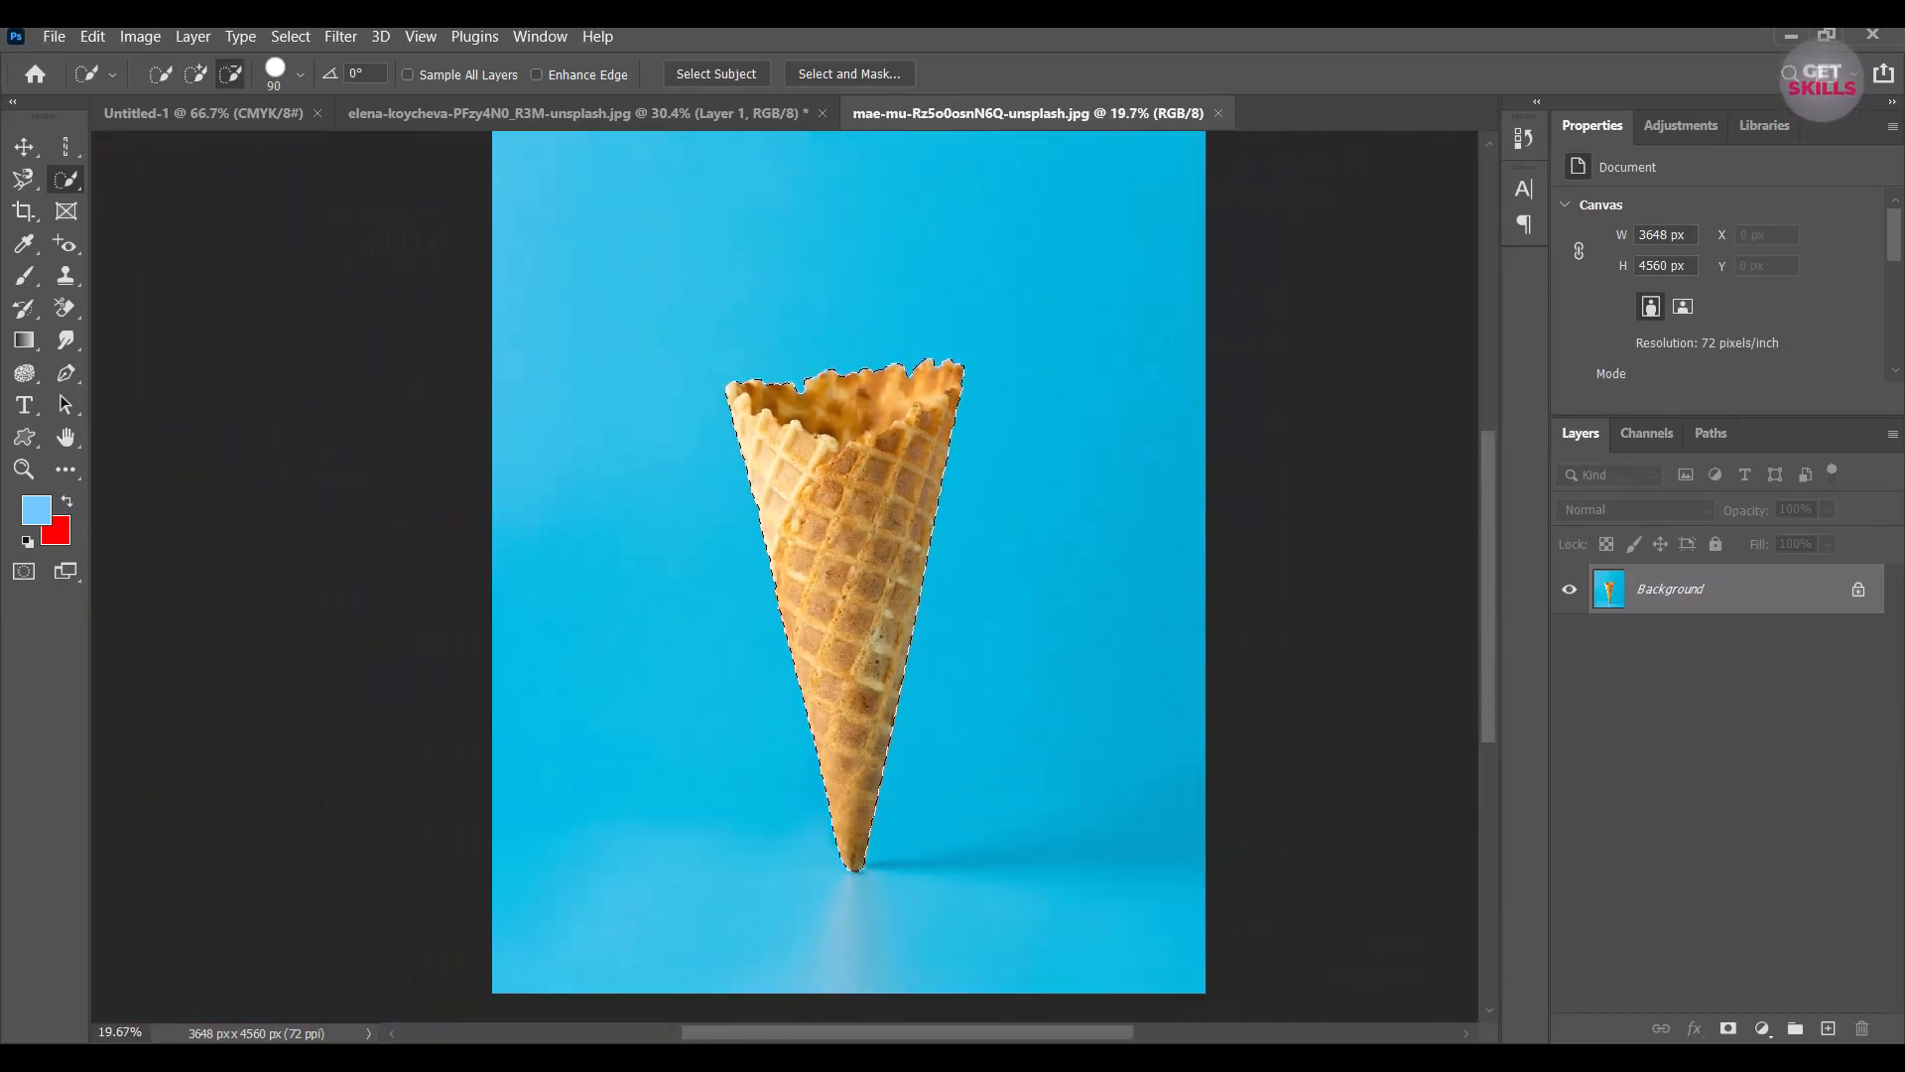
scroll(849, 562, "down", 3)
scroll(850, 562, "up", 3)
Copy the selected cone to a new layer and hide the Background layer.
key("ctrl+j")
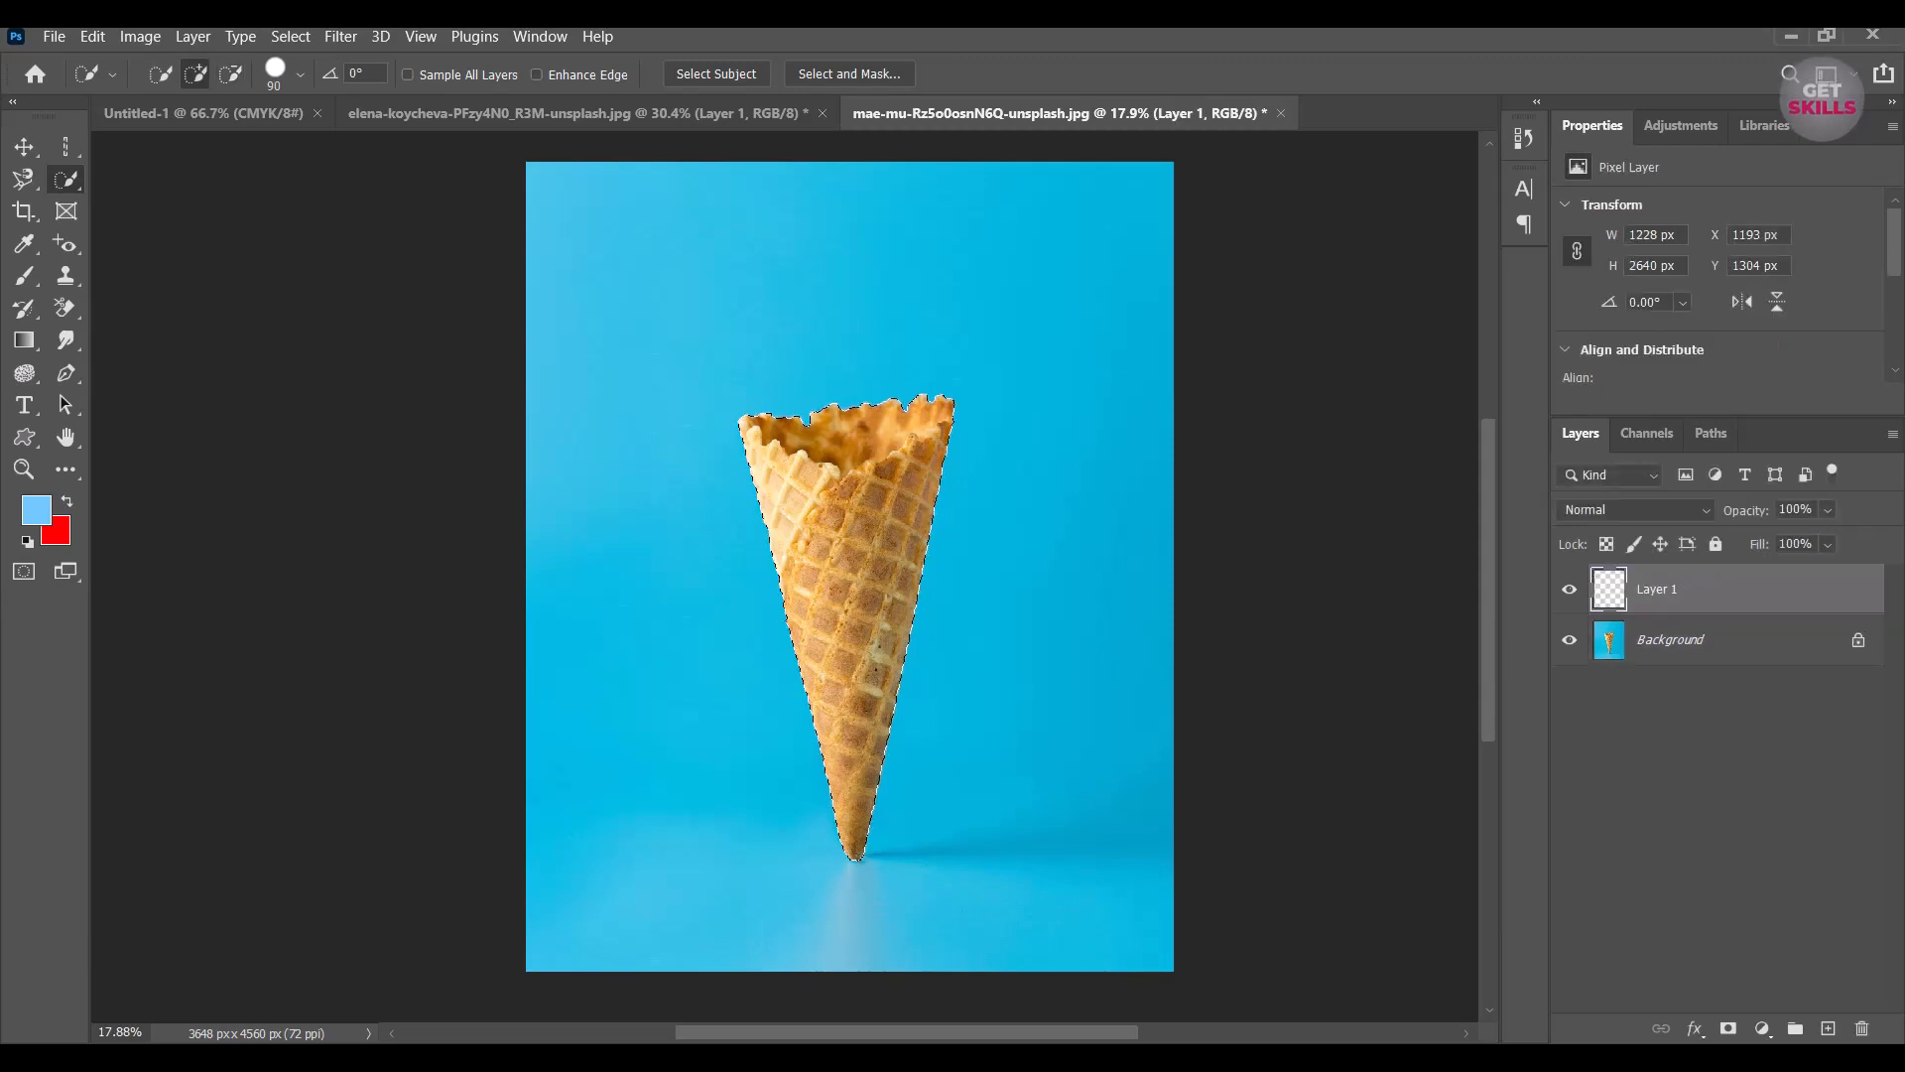
left_click(1569, 640)
scroll(961, 463, "down", 1)
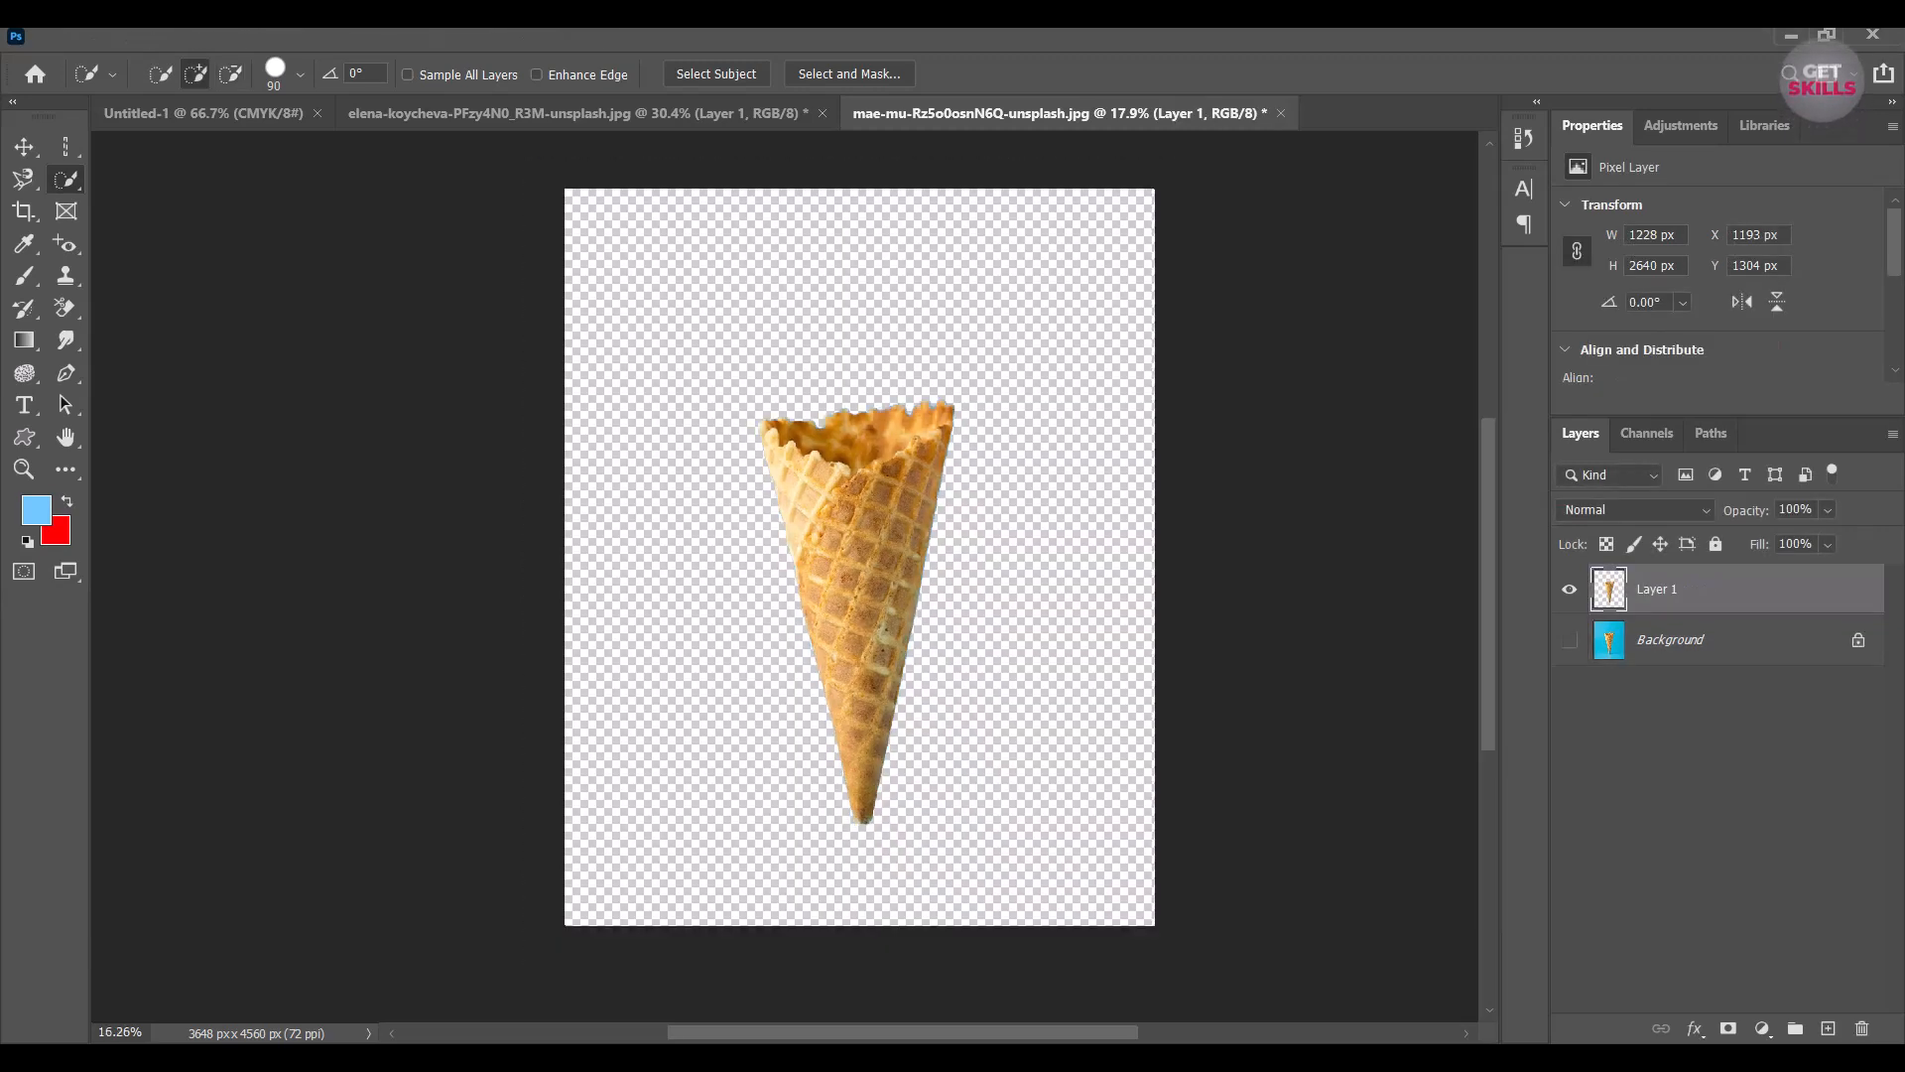
Show the Background layer again and delete the cone cutout layer.
scroll(960, 464, "down", 1)
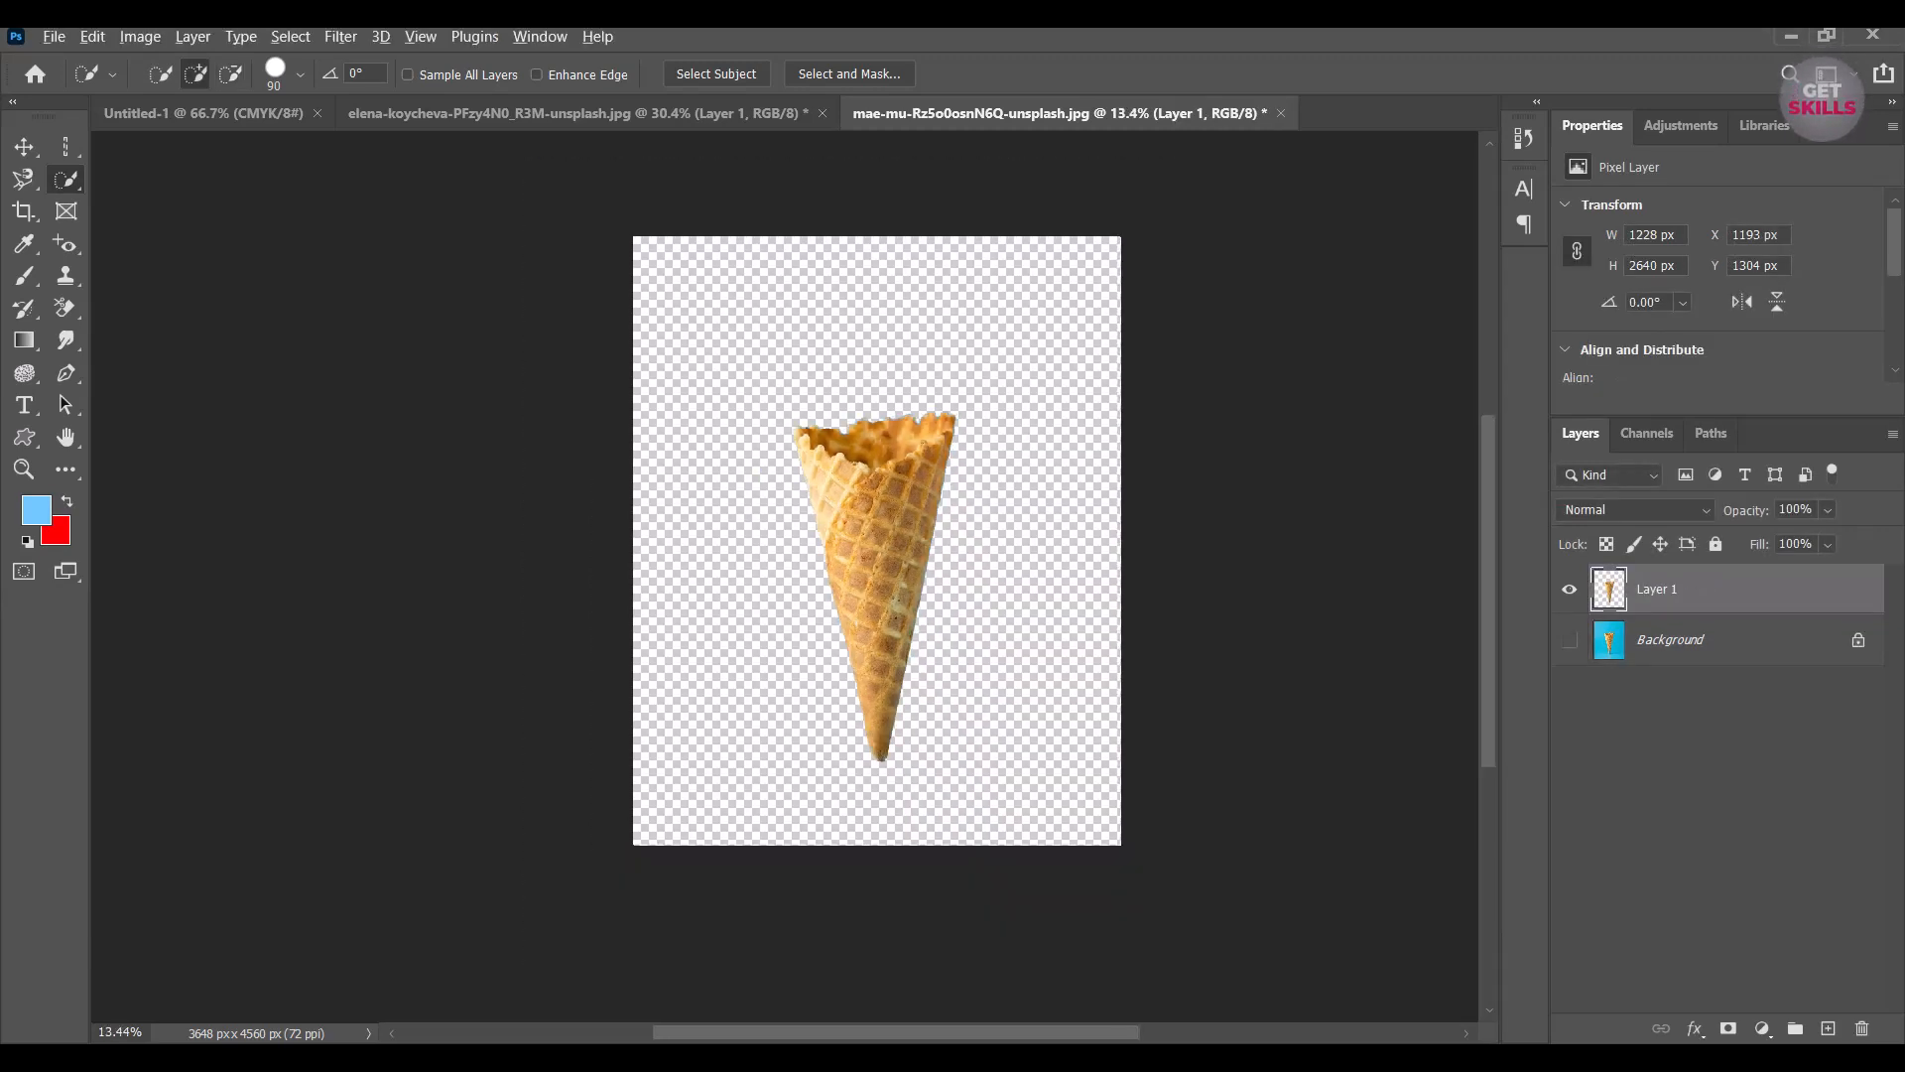
scroll(882, 589, "up", 2)
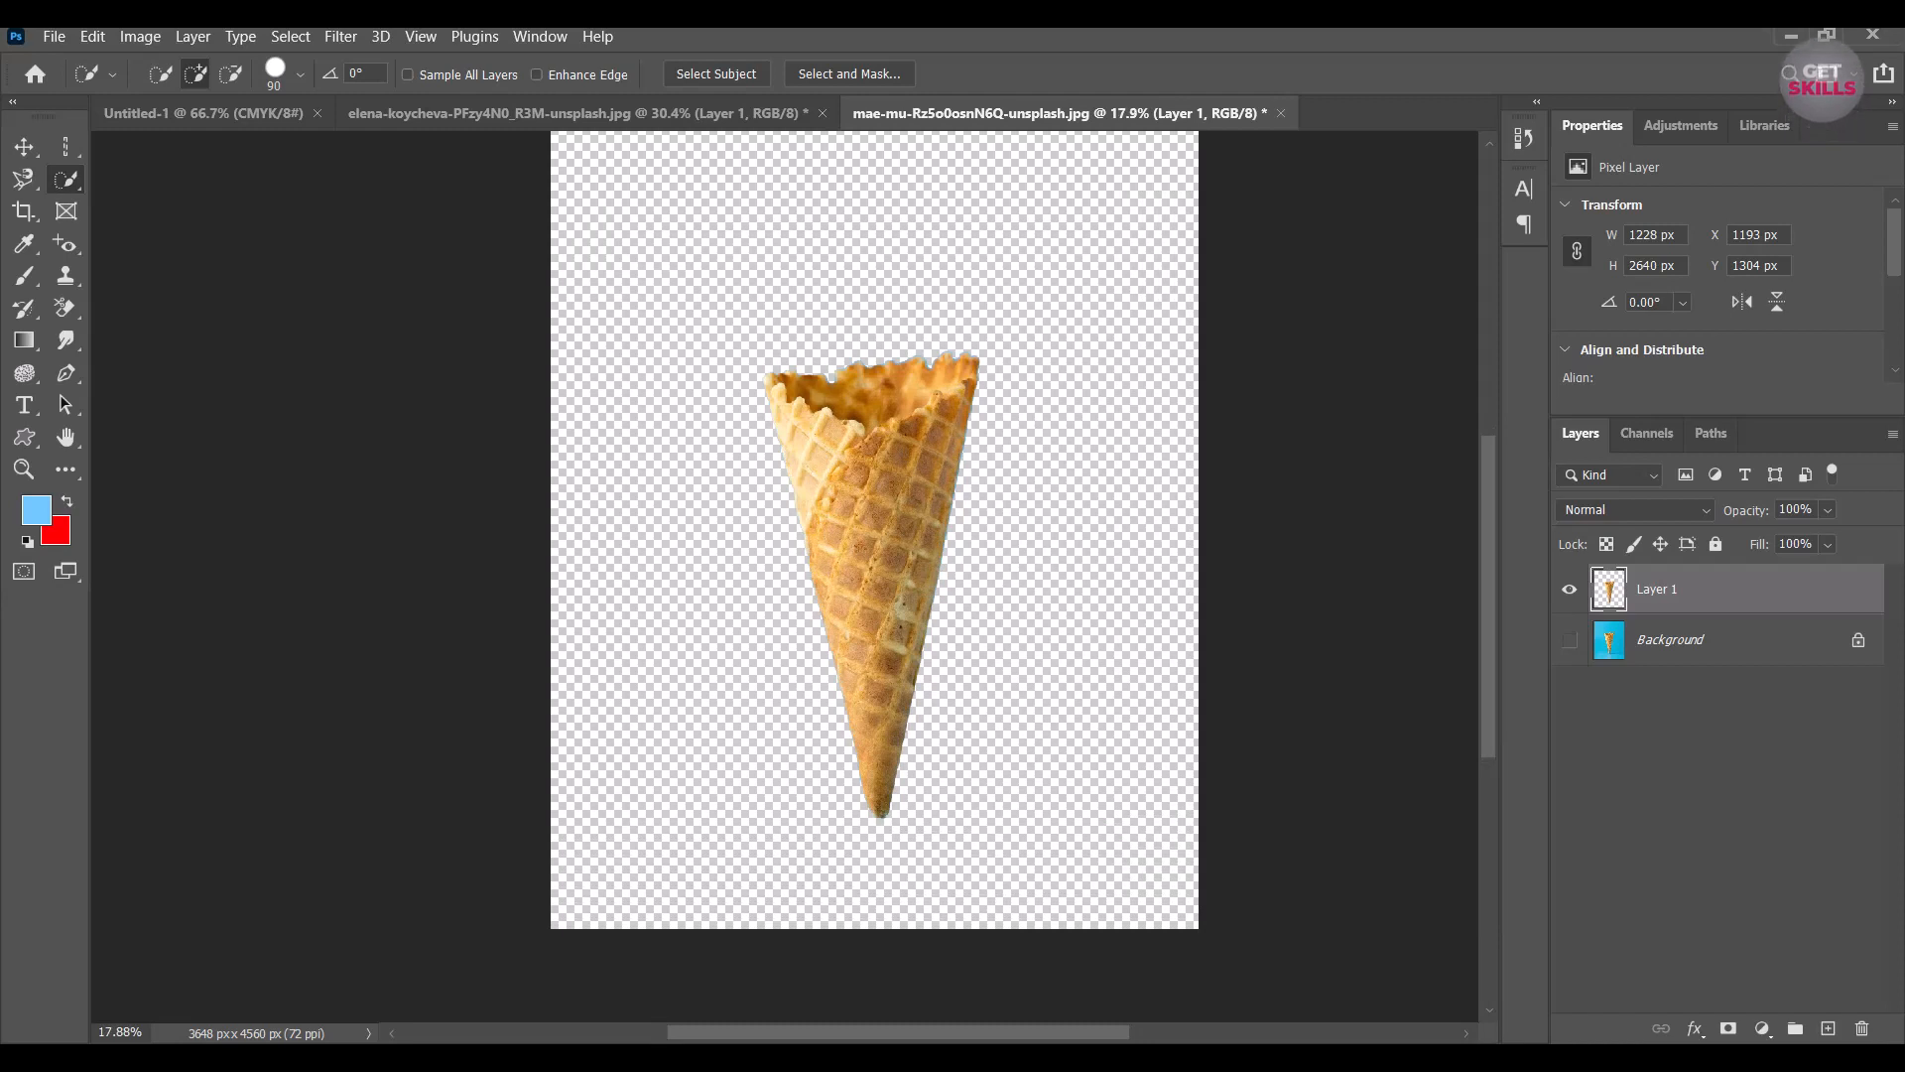
left_click(1569, 640)
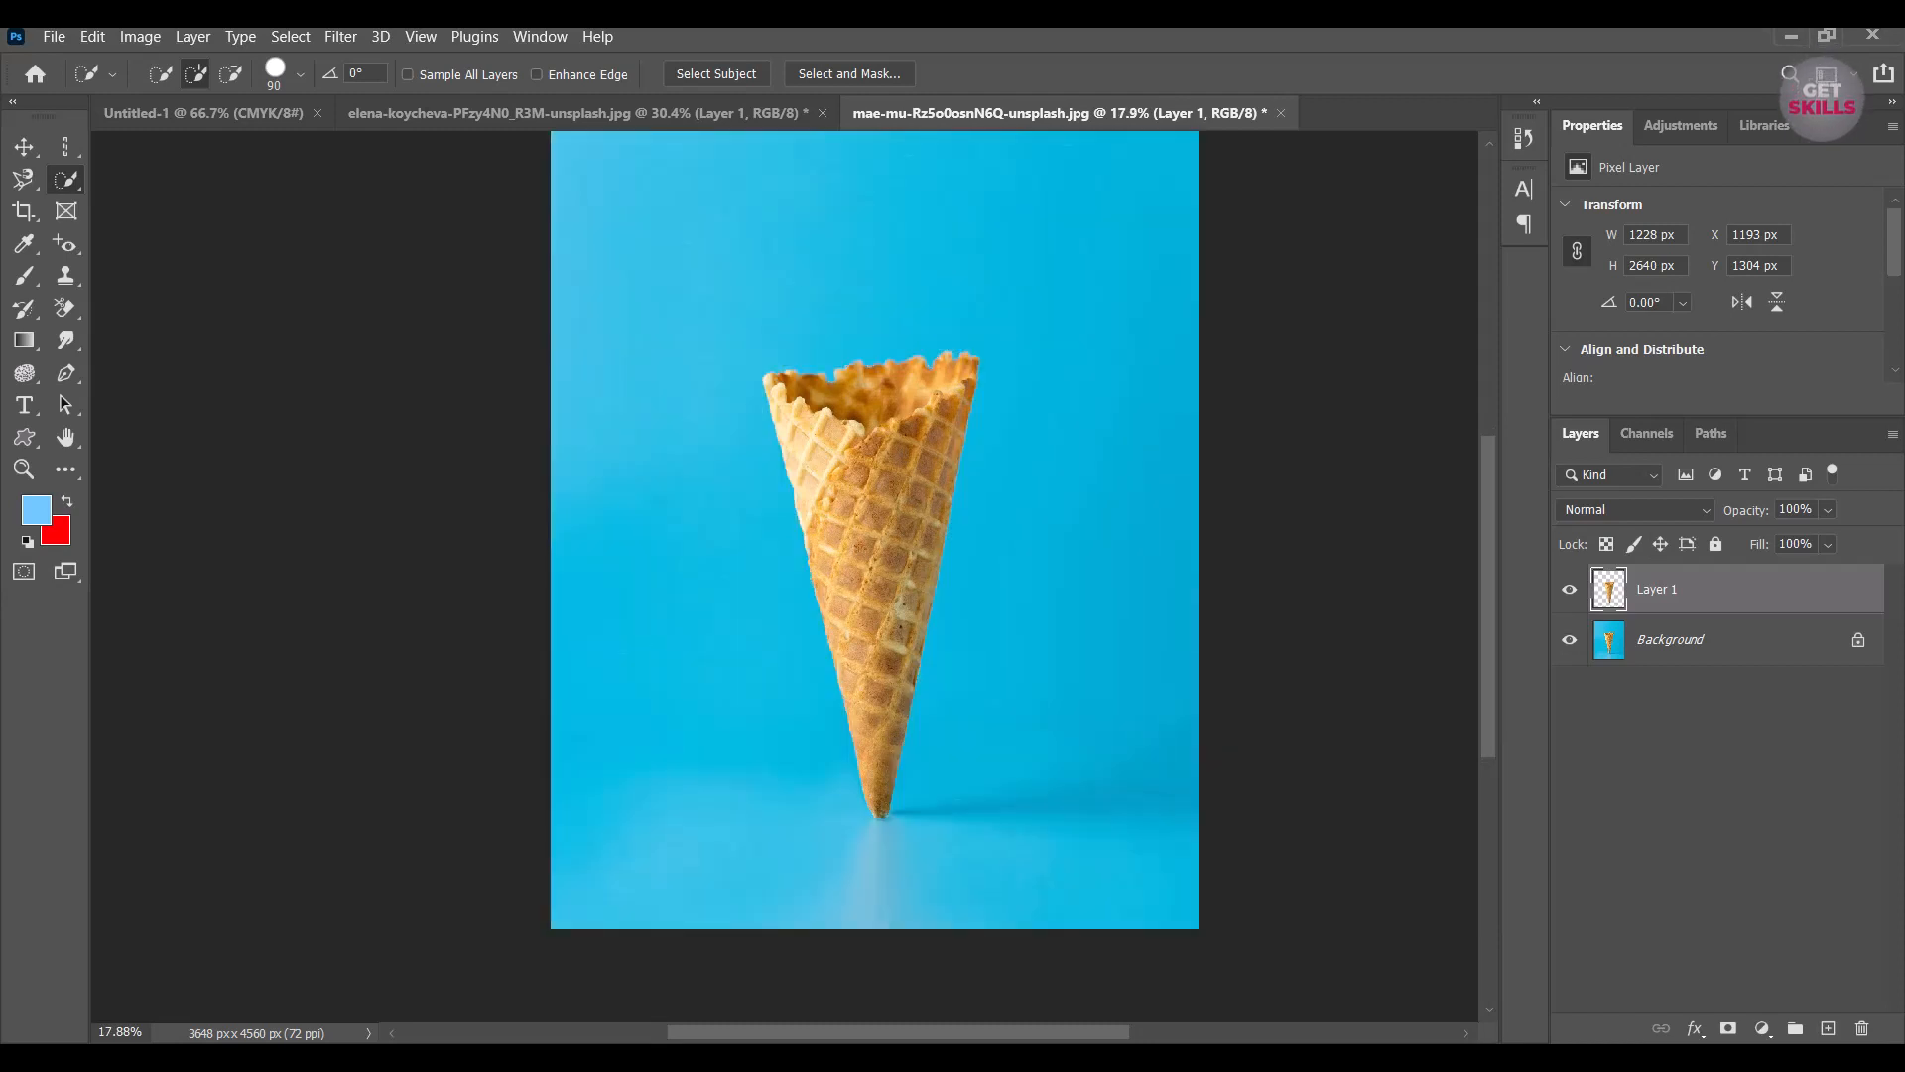
key("Delete")
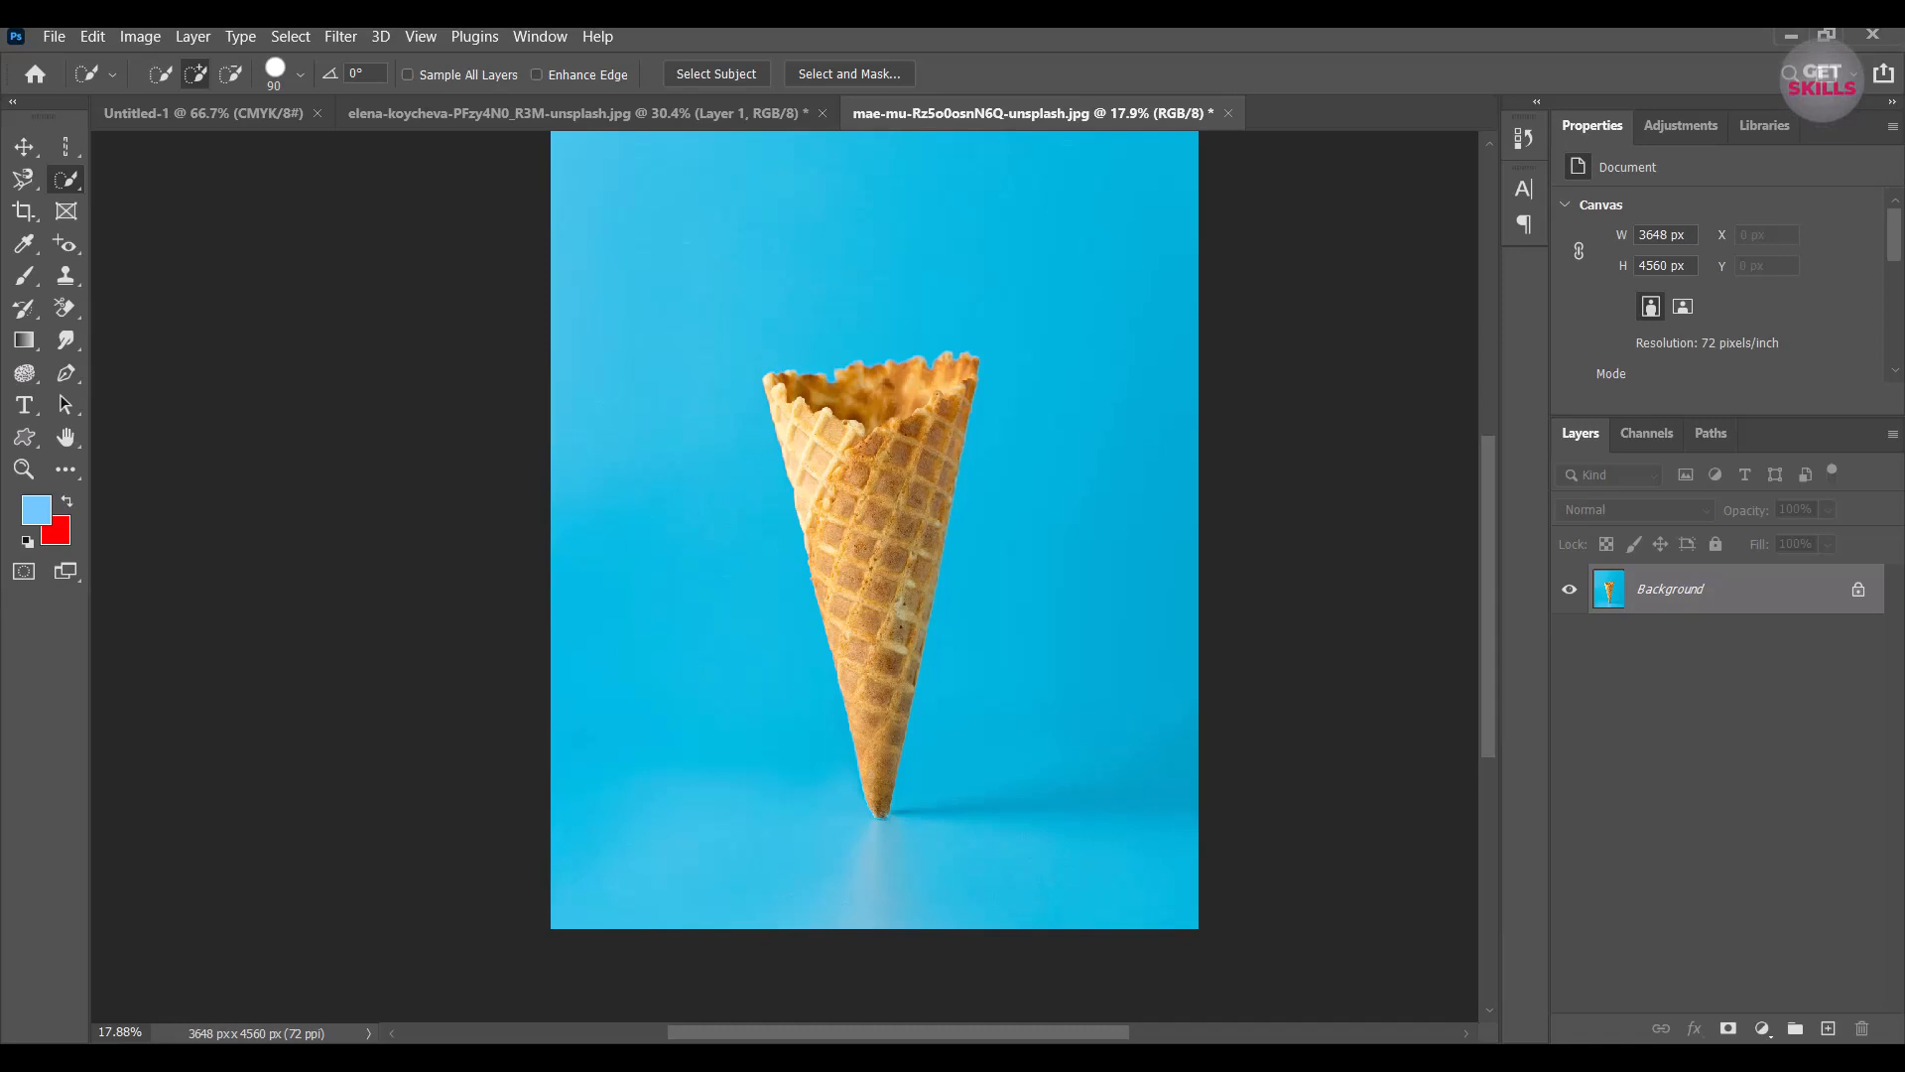
Brush over the cone's outer body and inner rim with the Quick Selection Tool and copy the selection to a new layer.
mouse_move(883, 479)
left_mouse_down()
mouse_move(881, 635)
mouse_move(841, 463)
mouse_move(820, 486)
left_mouse_up()
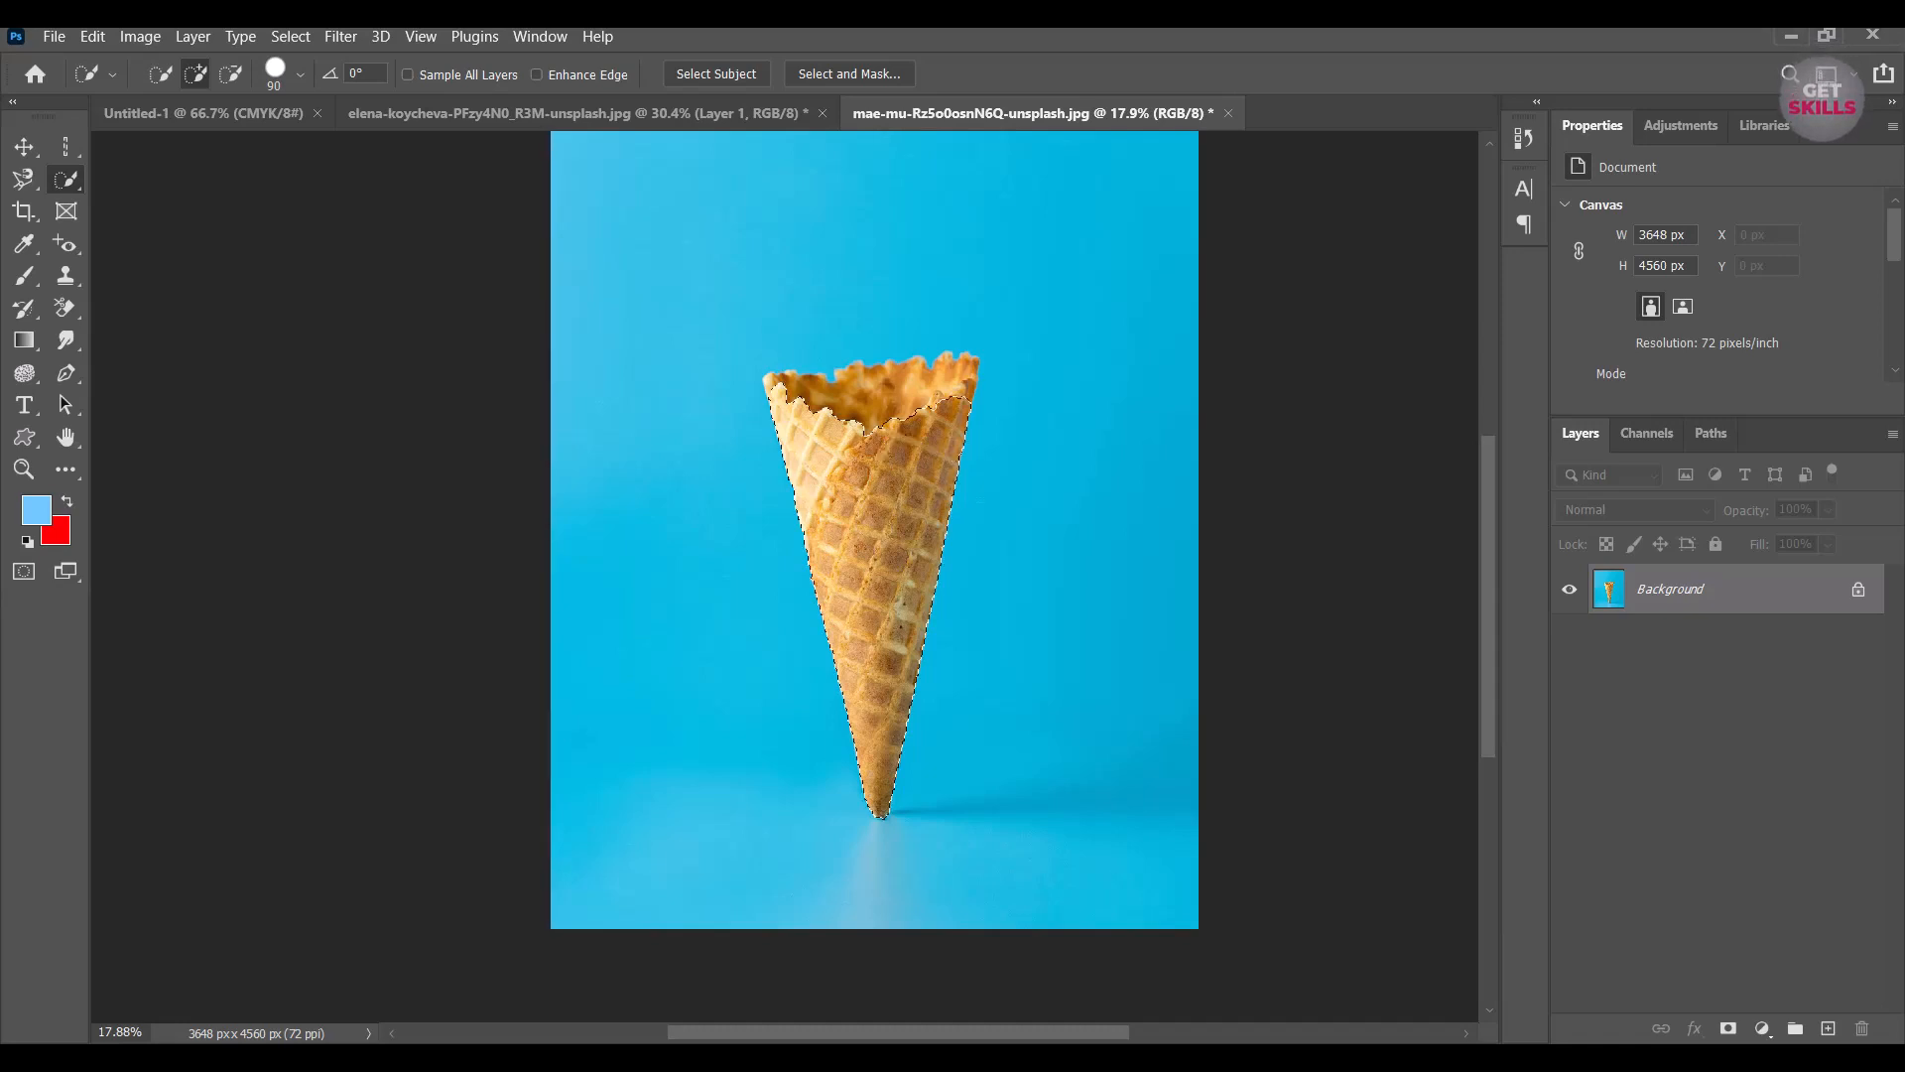
left_click_drag(943, 385, 843, 393)
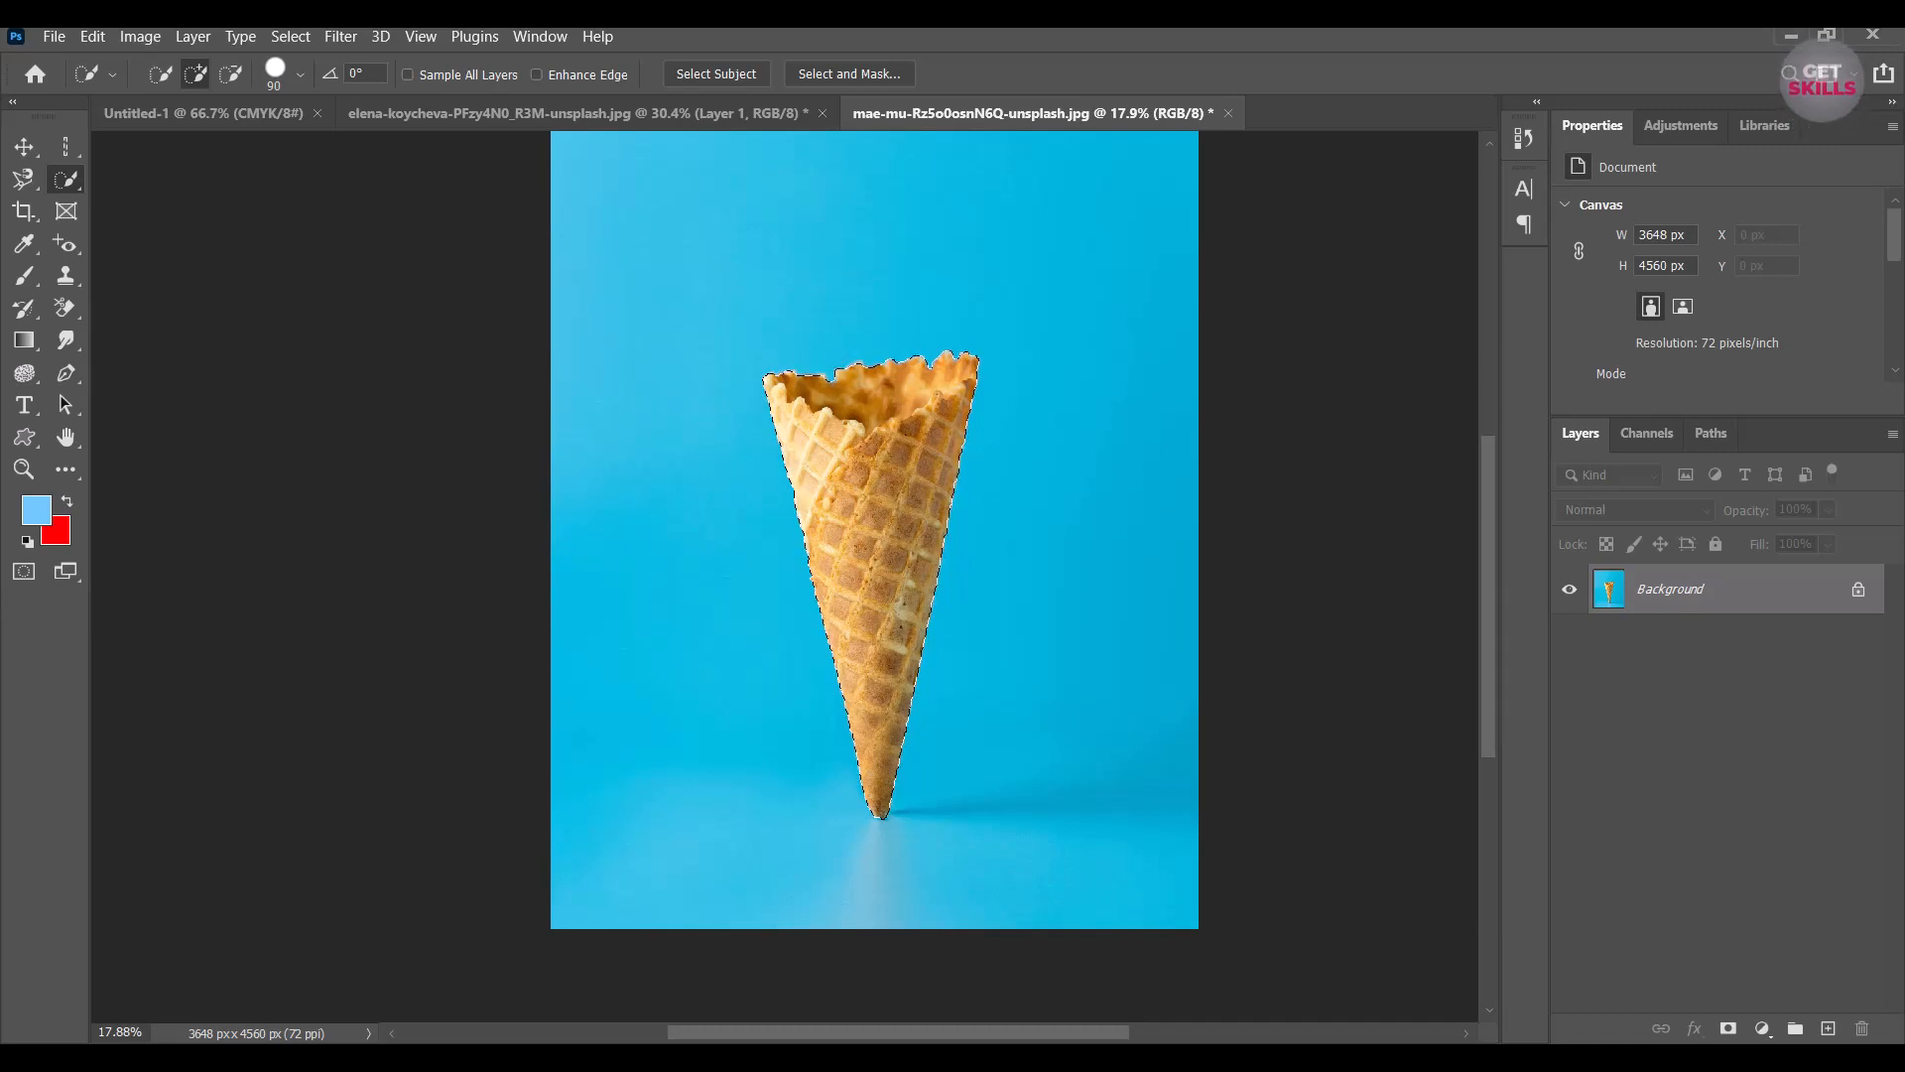
key("ctrl+j")
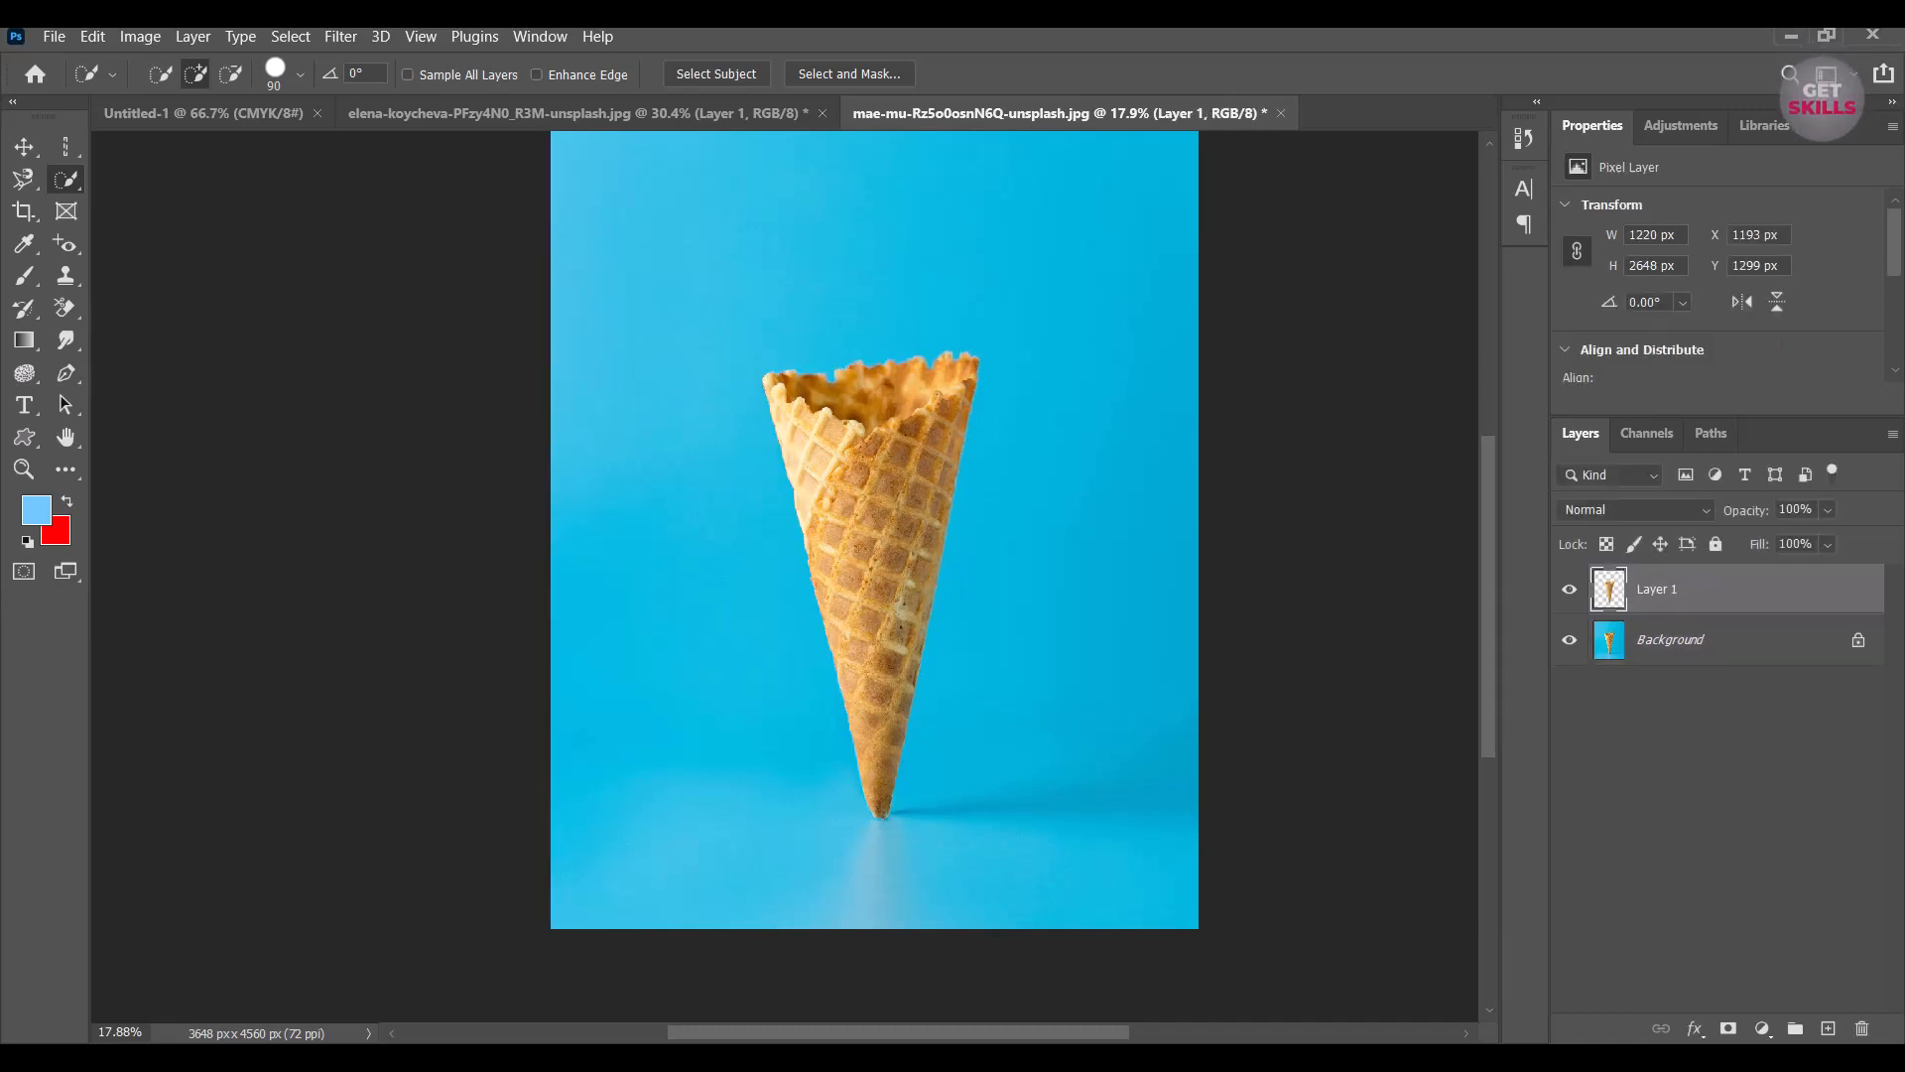
Toggle the Background layer's visibility to check the cone cutout, leave it visible and delete the cutout layer.
left_click(1569, 640)
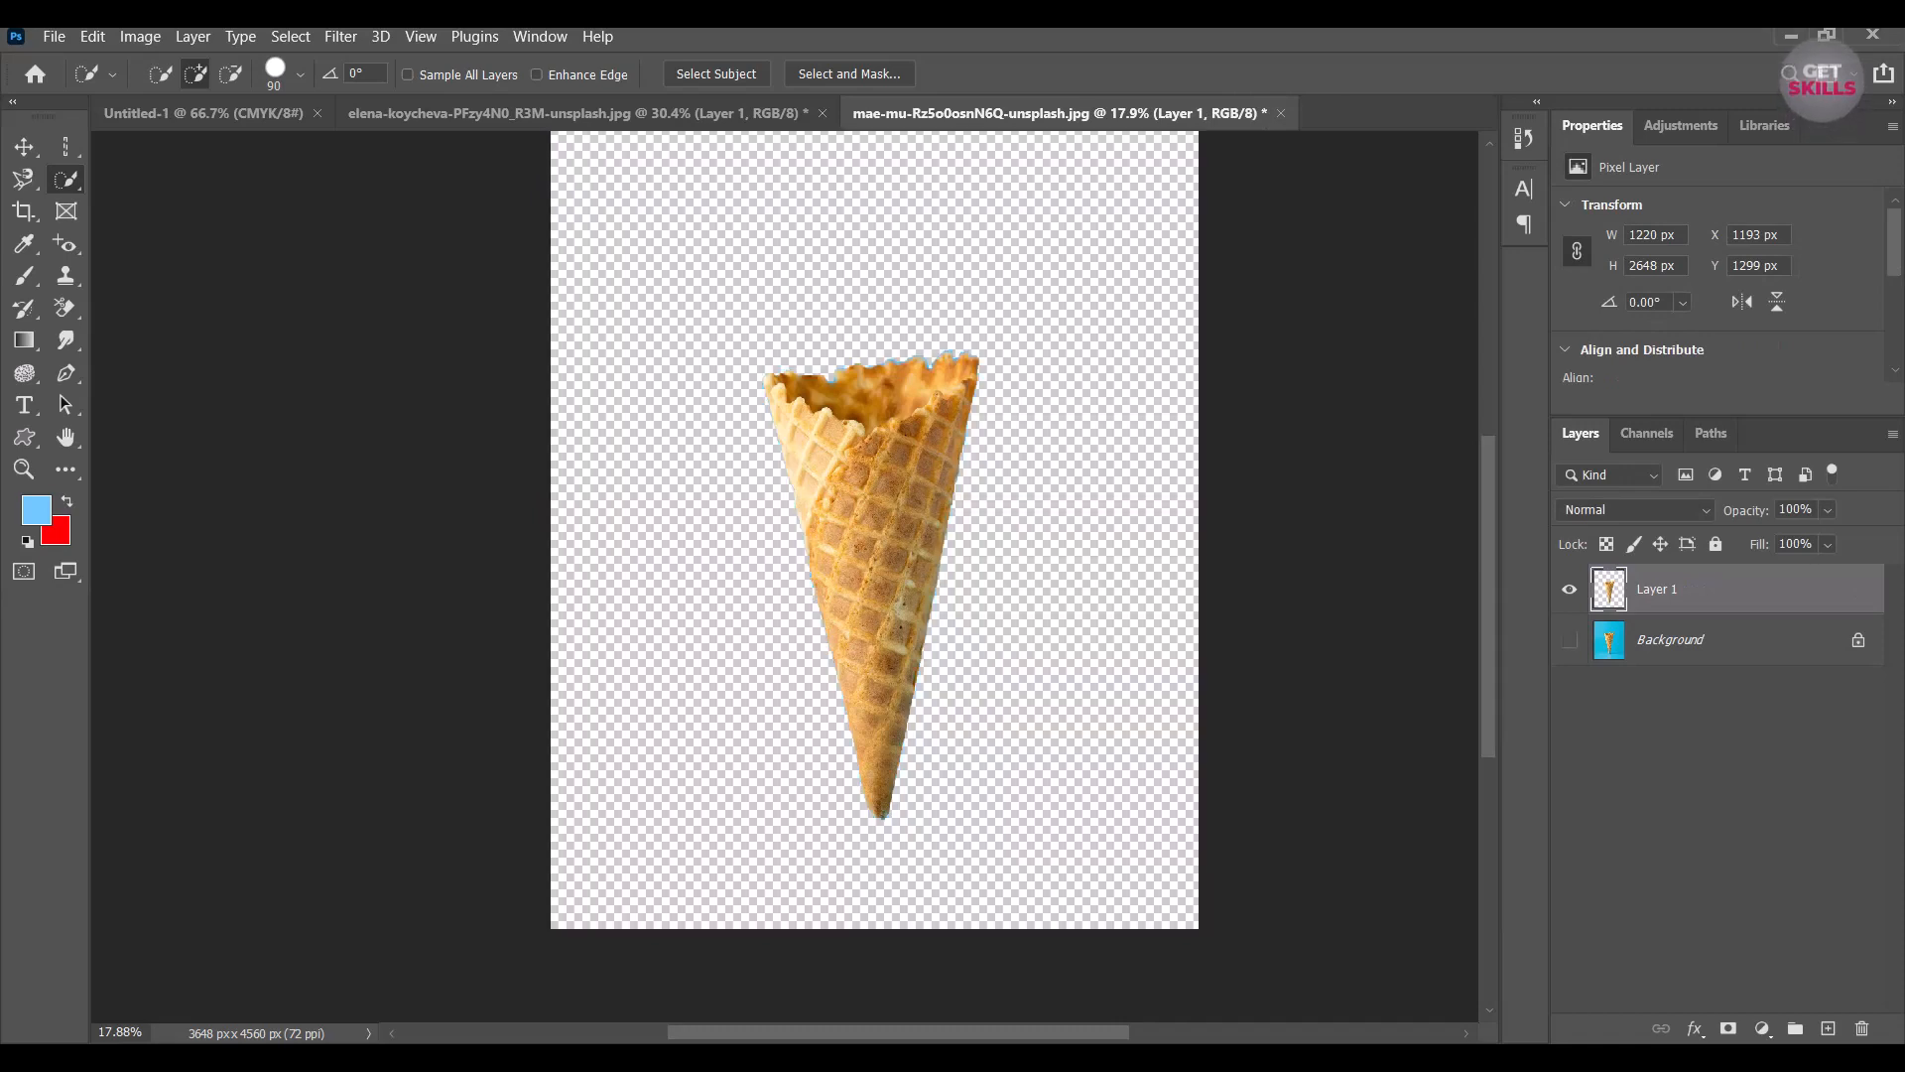
left_click(1569, 640)
left_click(1568, 640)
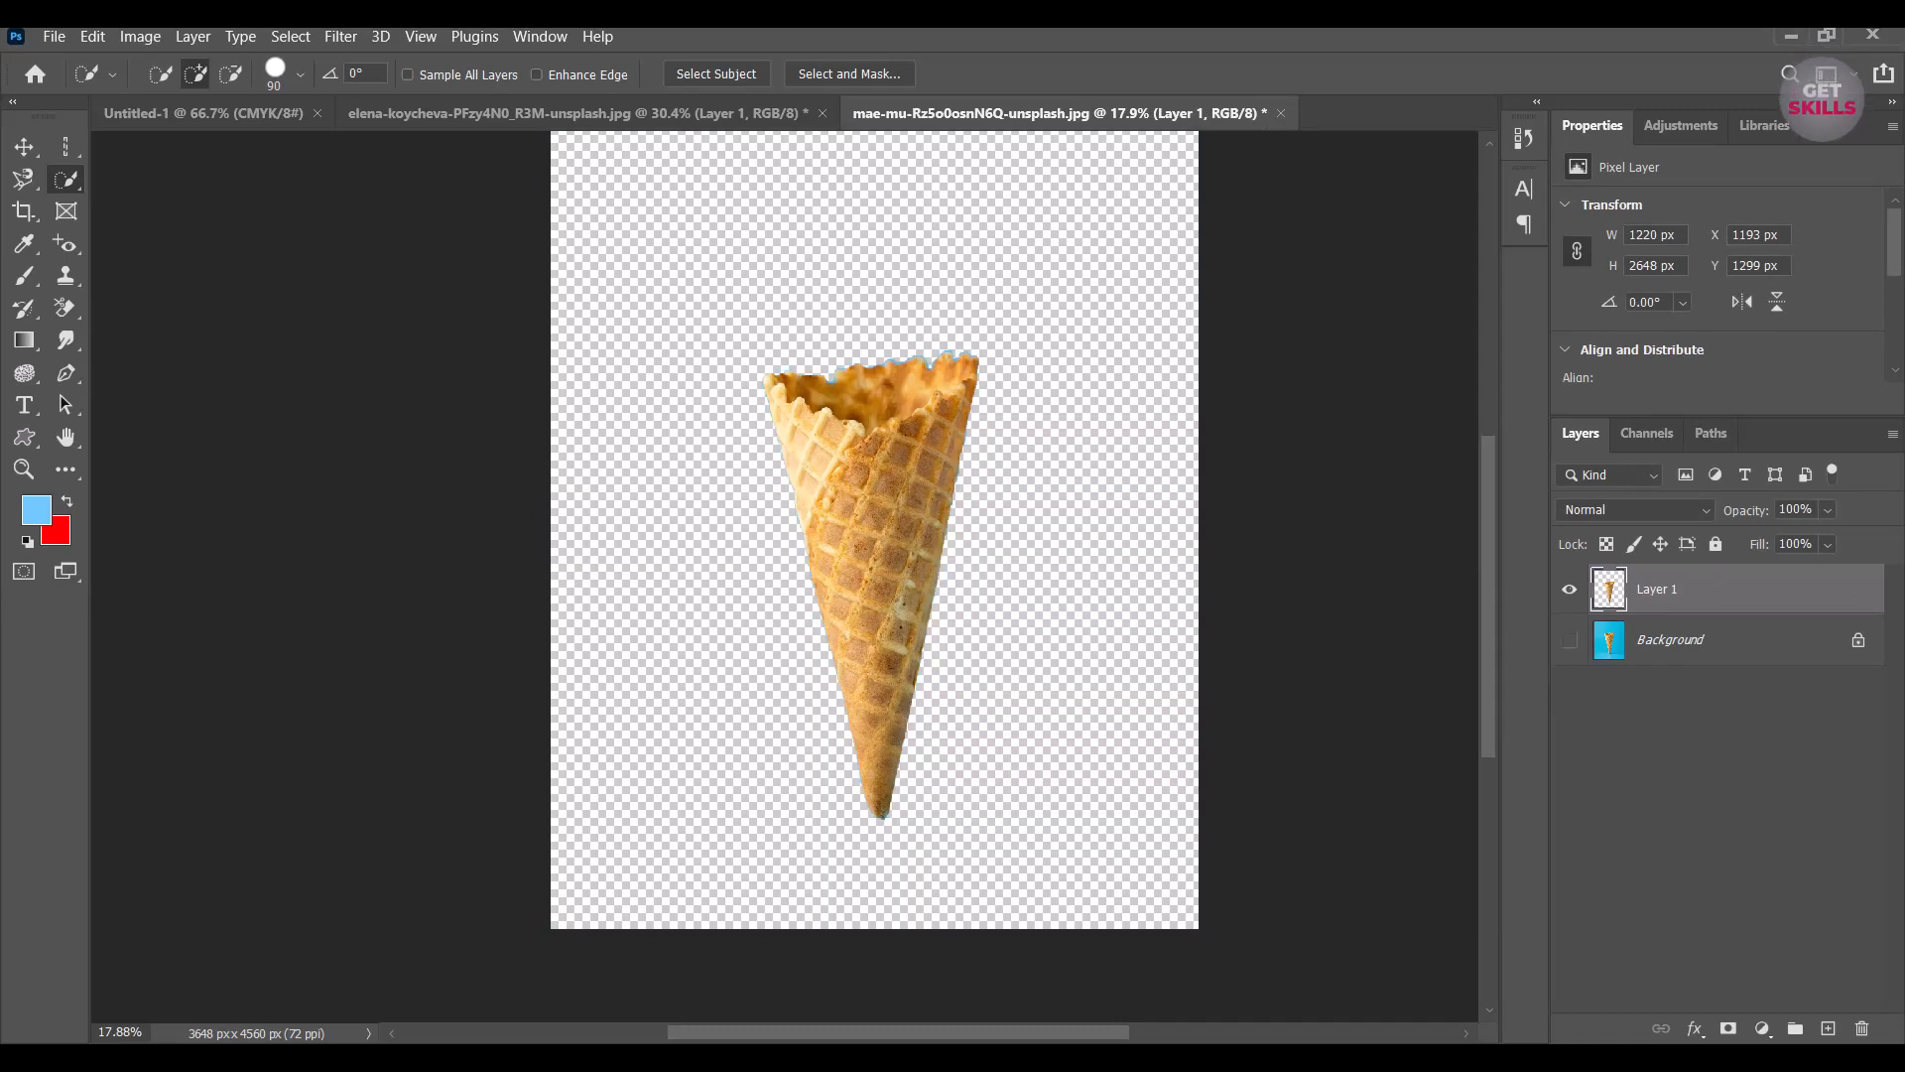
left_click(1569, 640)
scroll(558, 528, "down", 5)
scroll(671, 437, "up", 3)
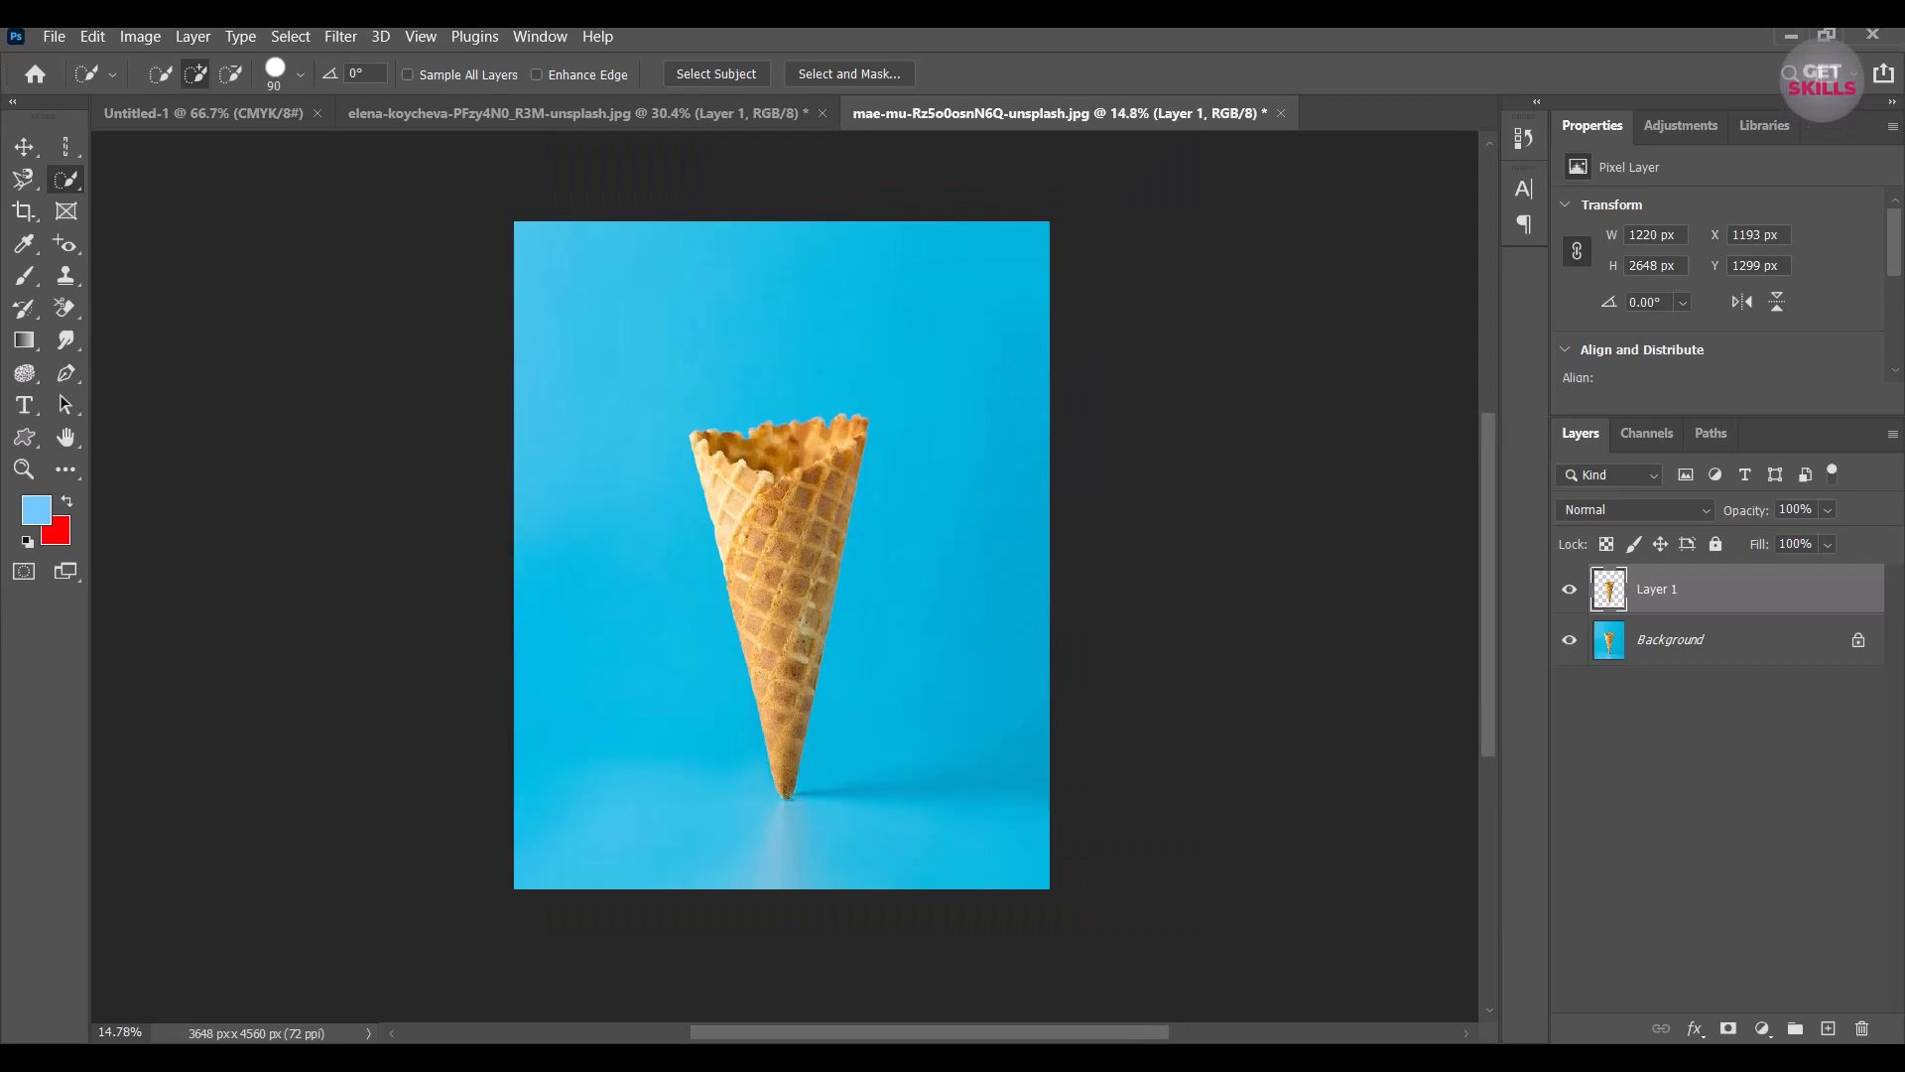
left_click_drag(1687, 596, 1862, 1027)
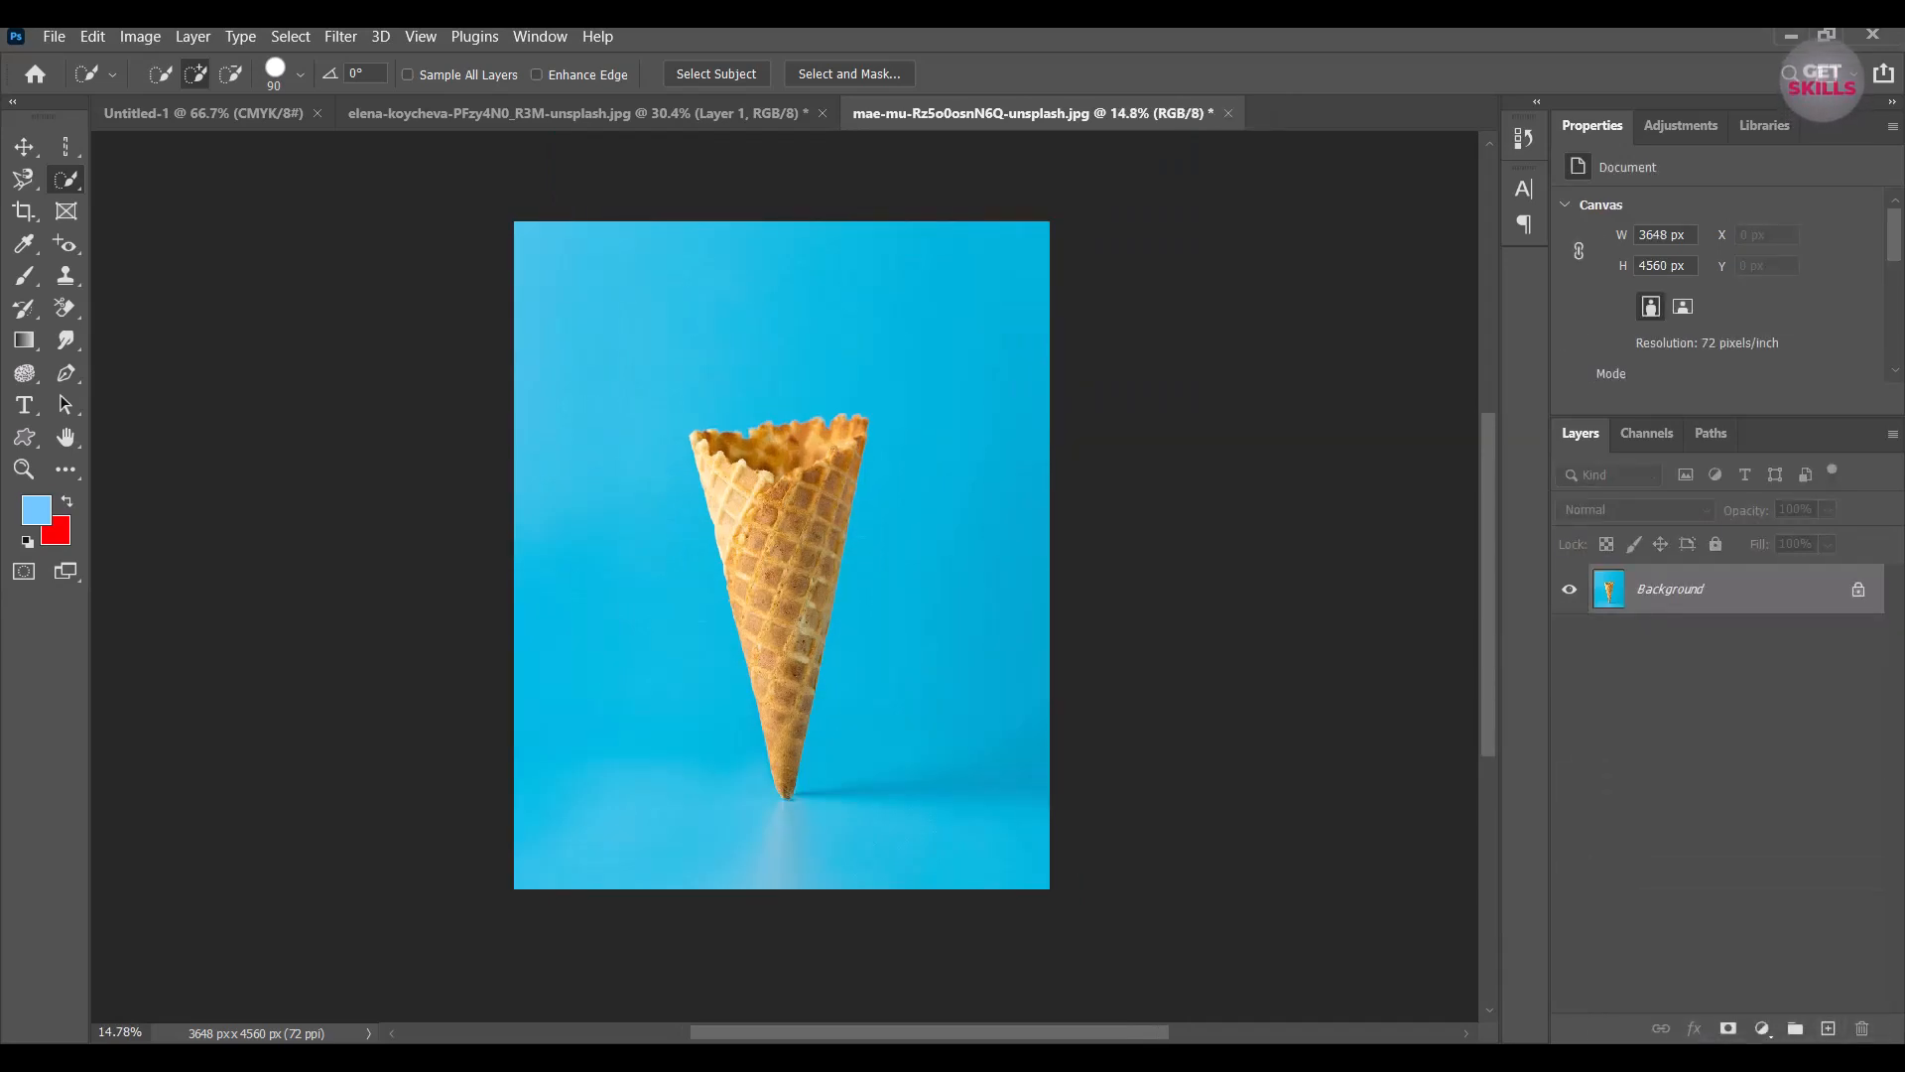
scroll(762, 608, "up", 1)
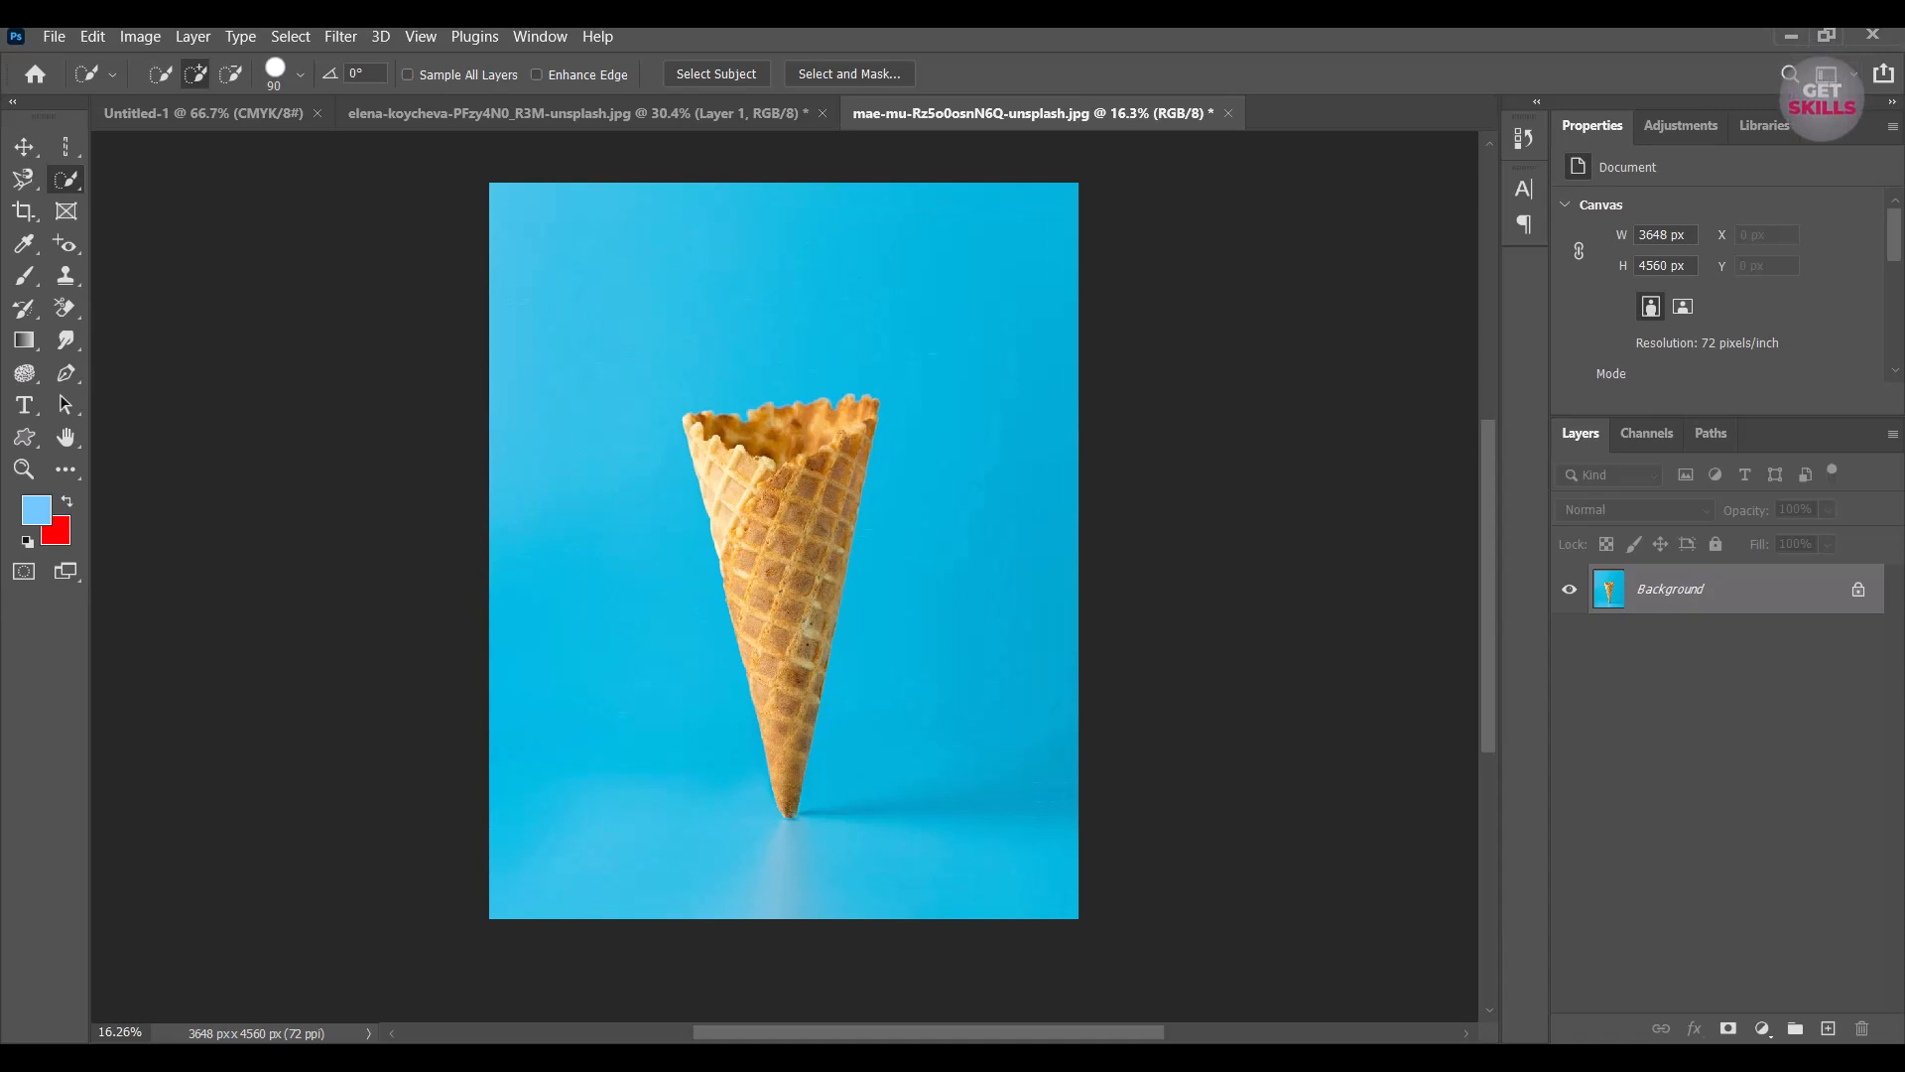
right_click(66, 180)
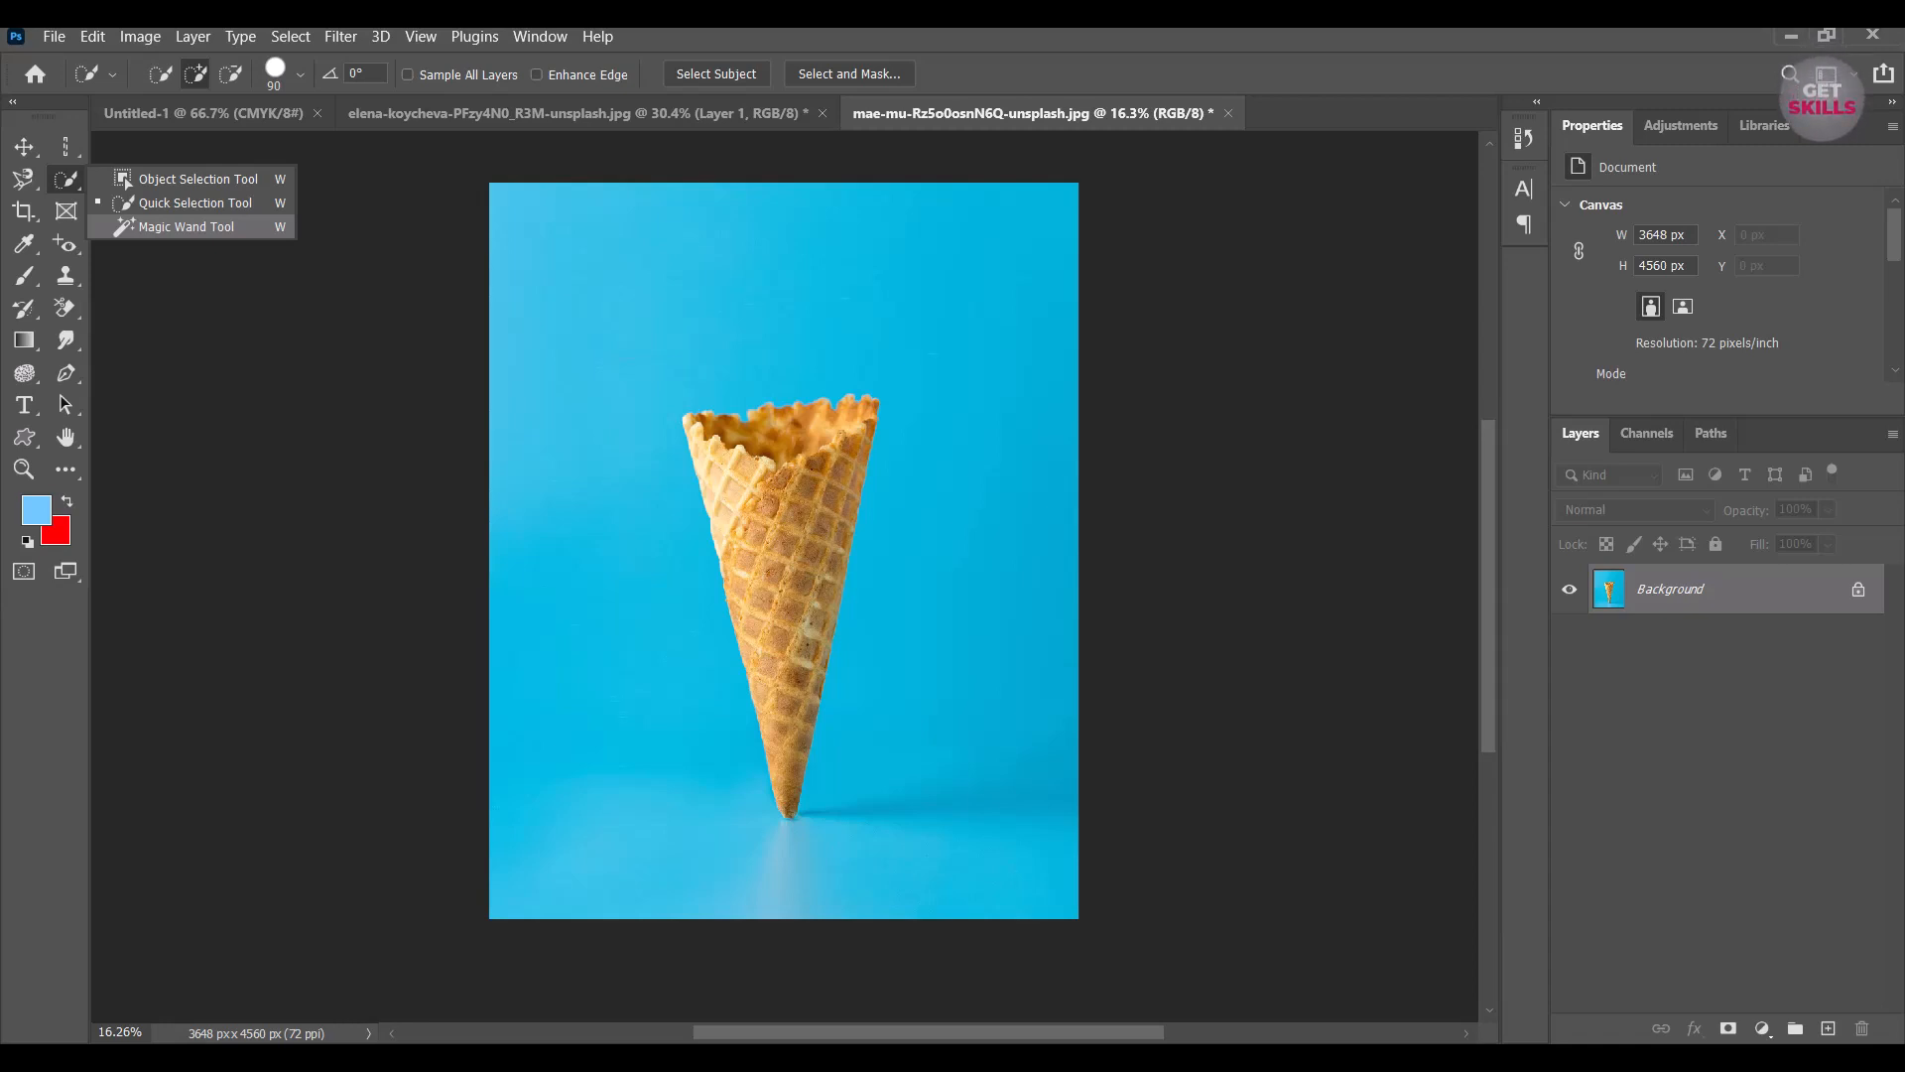
key("Escape")
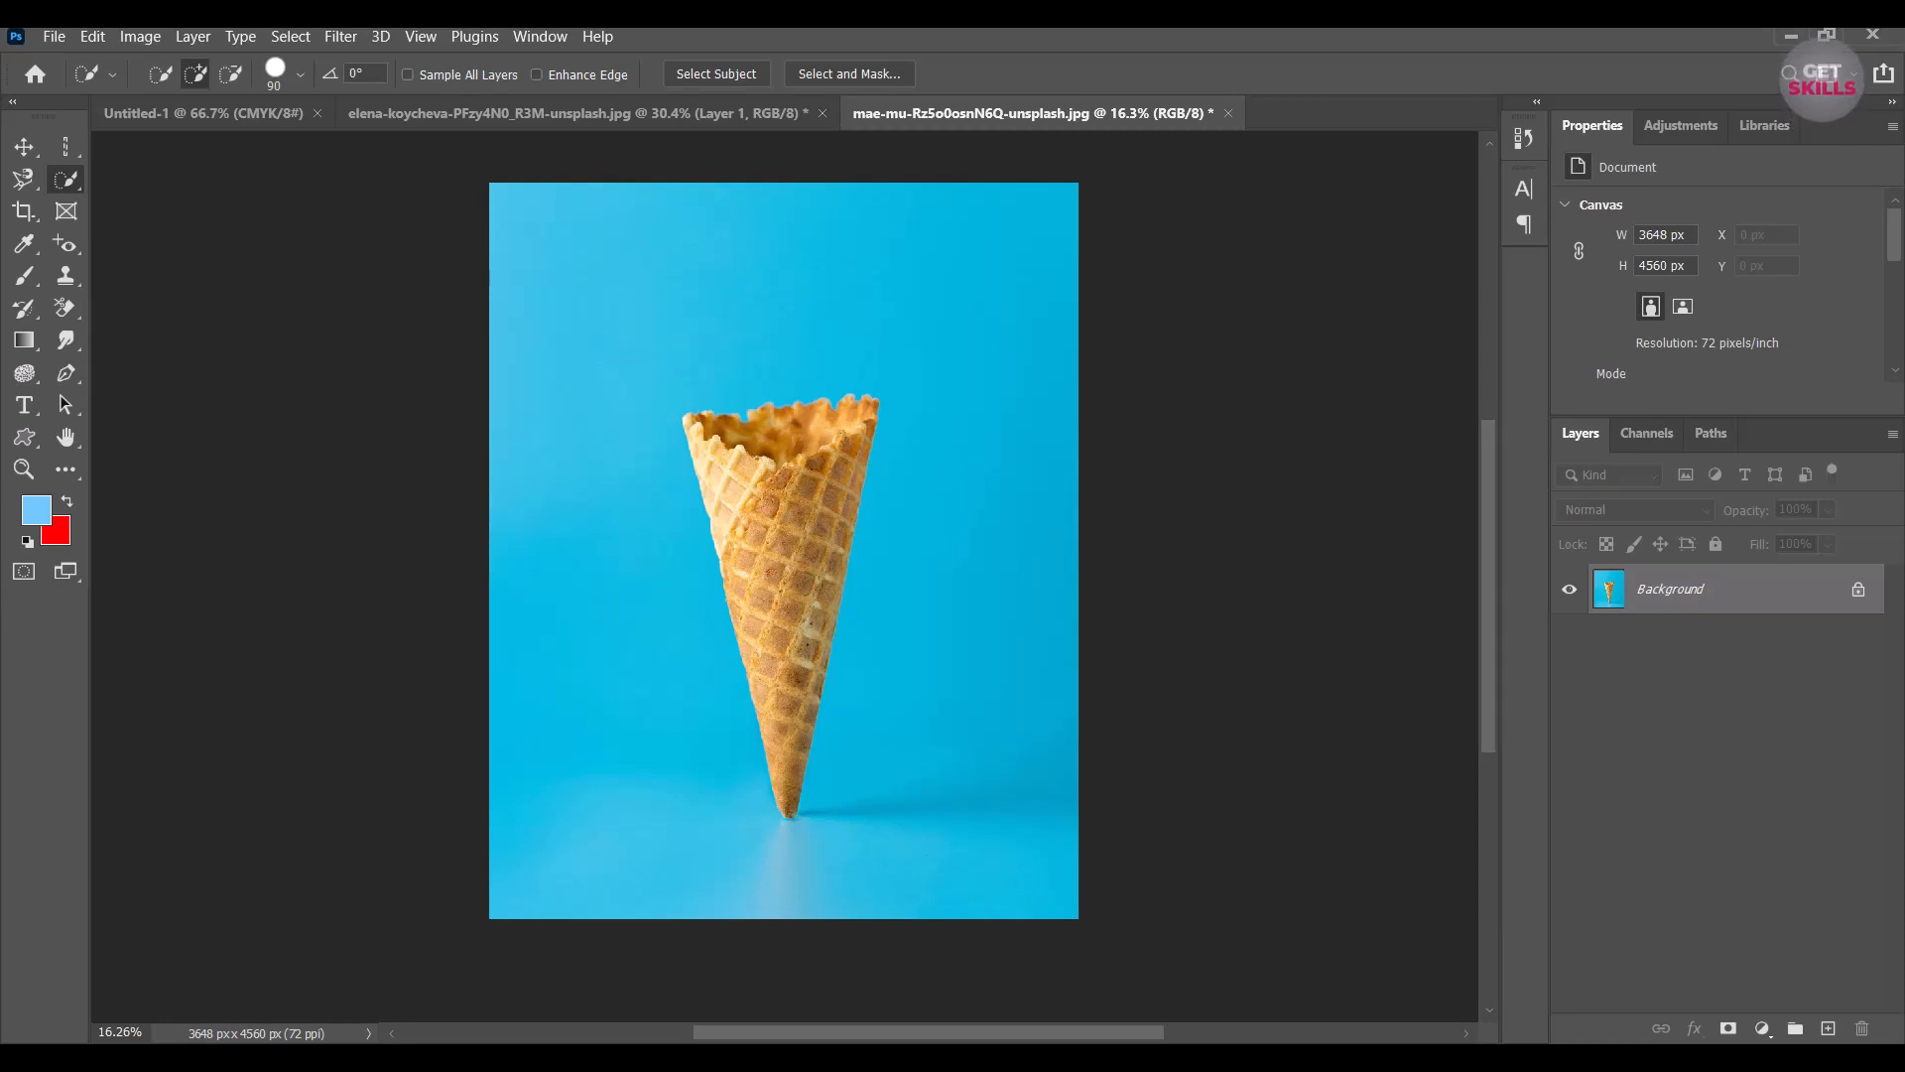
Open the red T-shirt image steptodown.com258925 from the Downloads folder in File Explorer as a new Photoshop document.
key("alt+Tab")
left_click_drag(739, 278, 1314, 130)
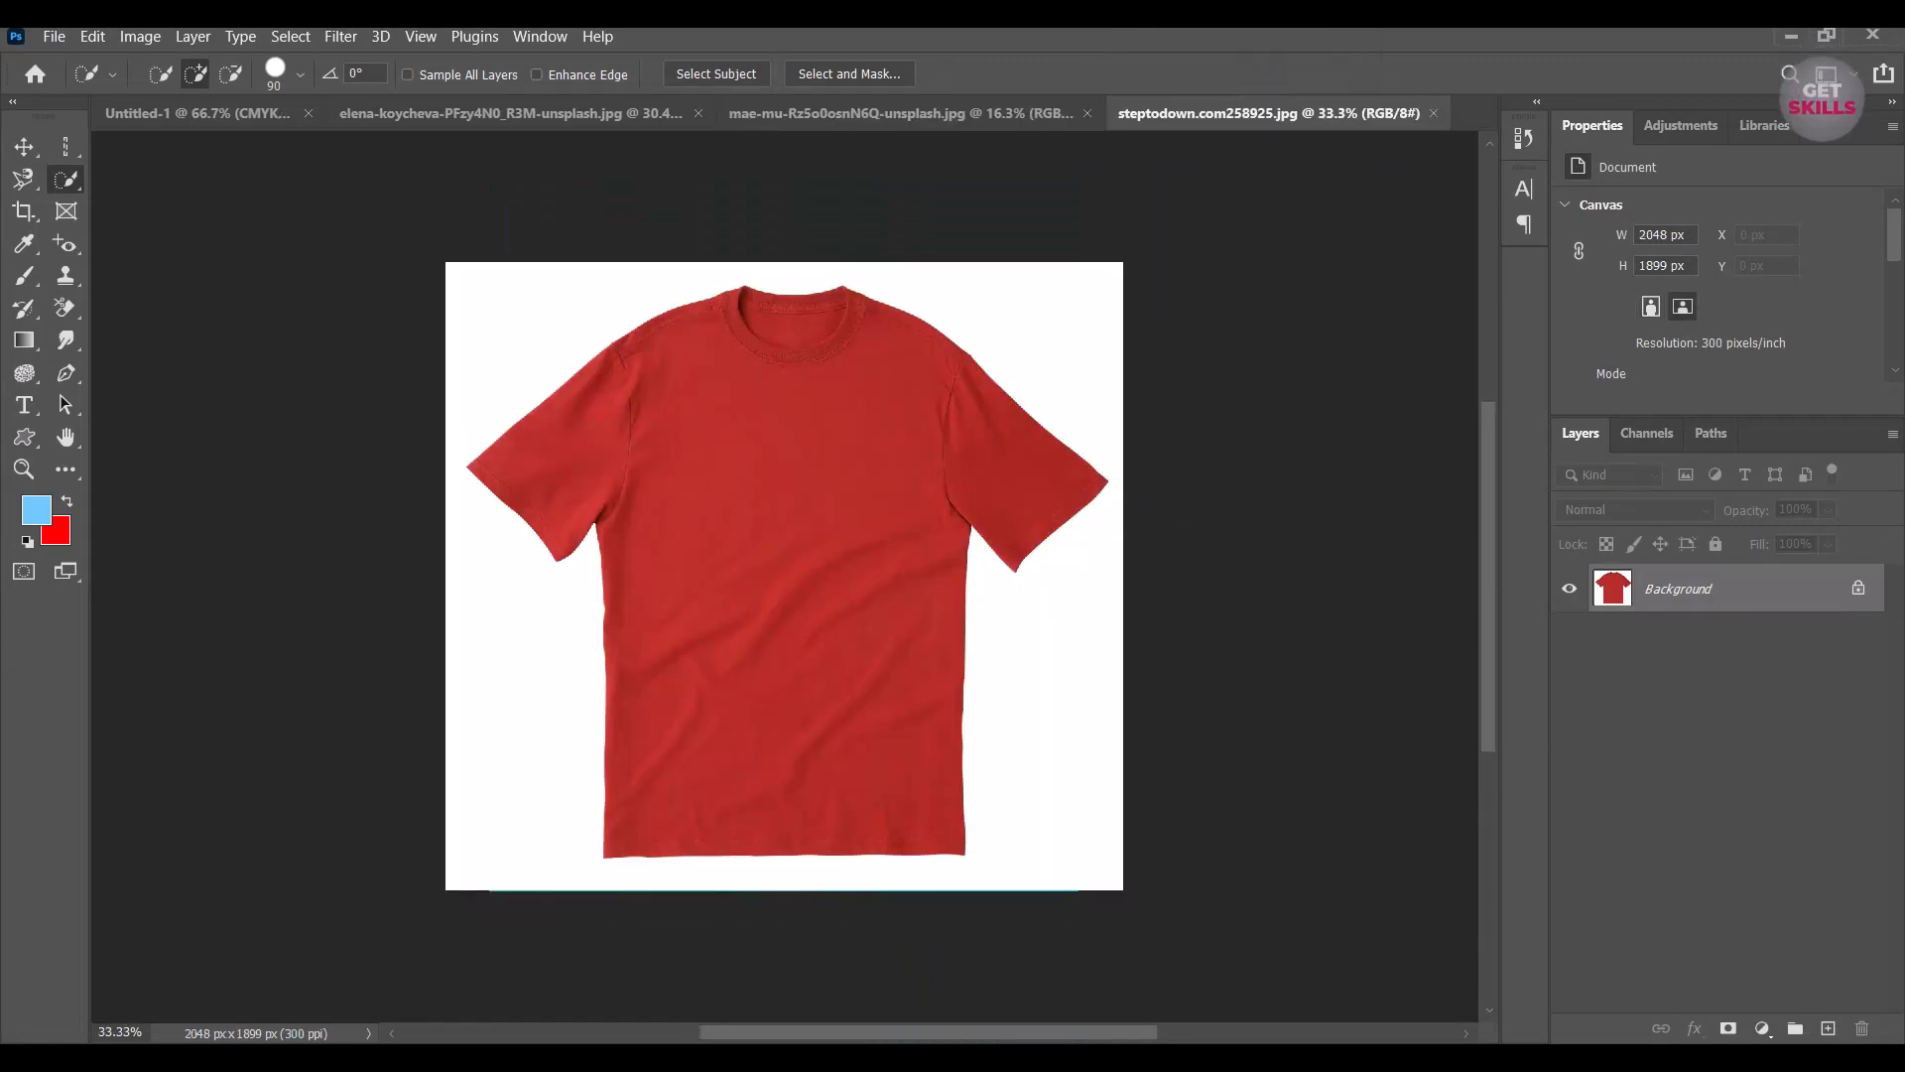
Select the white background around the red T-shirt with the Magic Wand Tool.
scroll(792, 601, "up", 4)
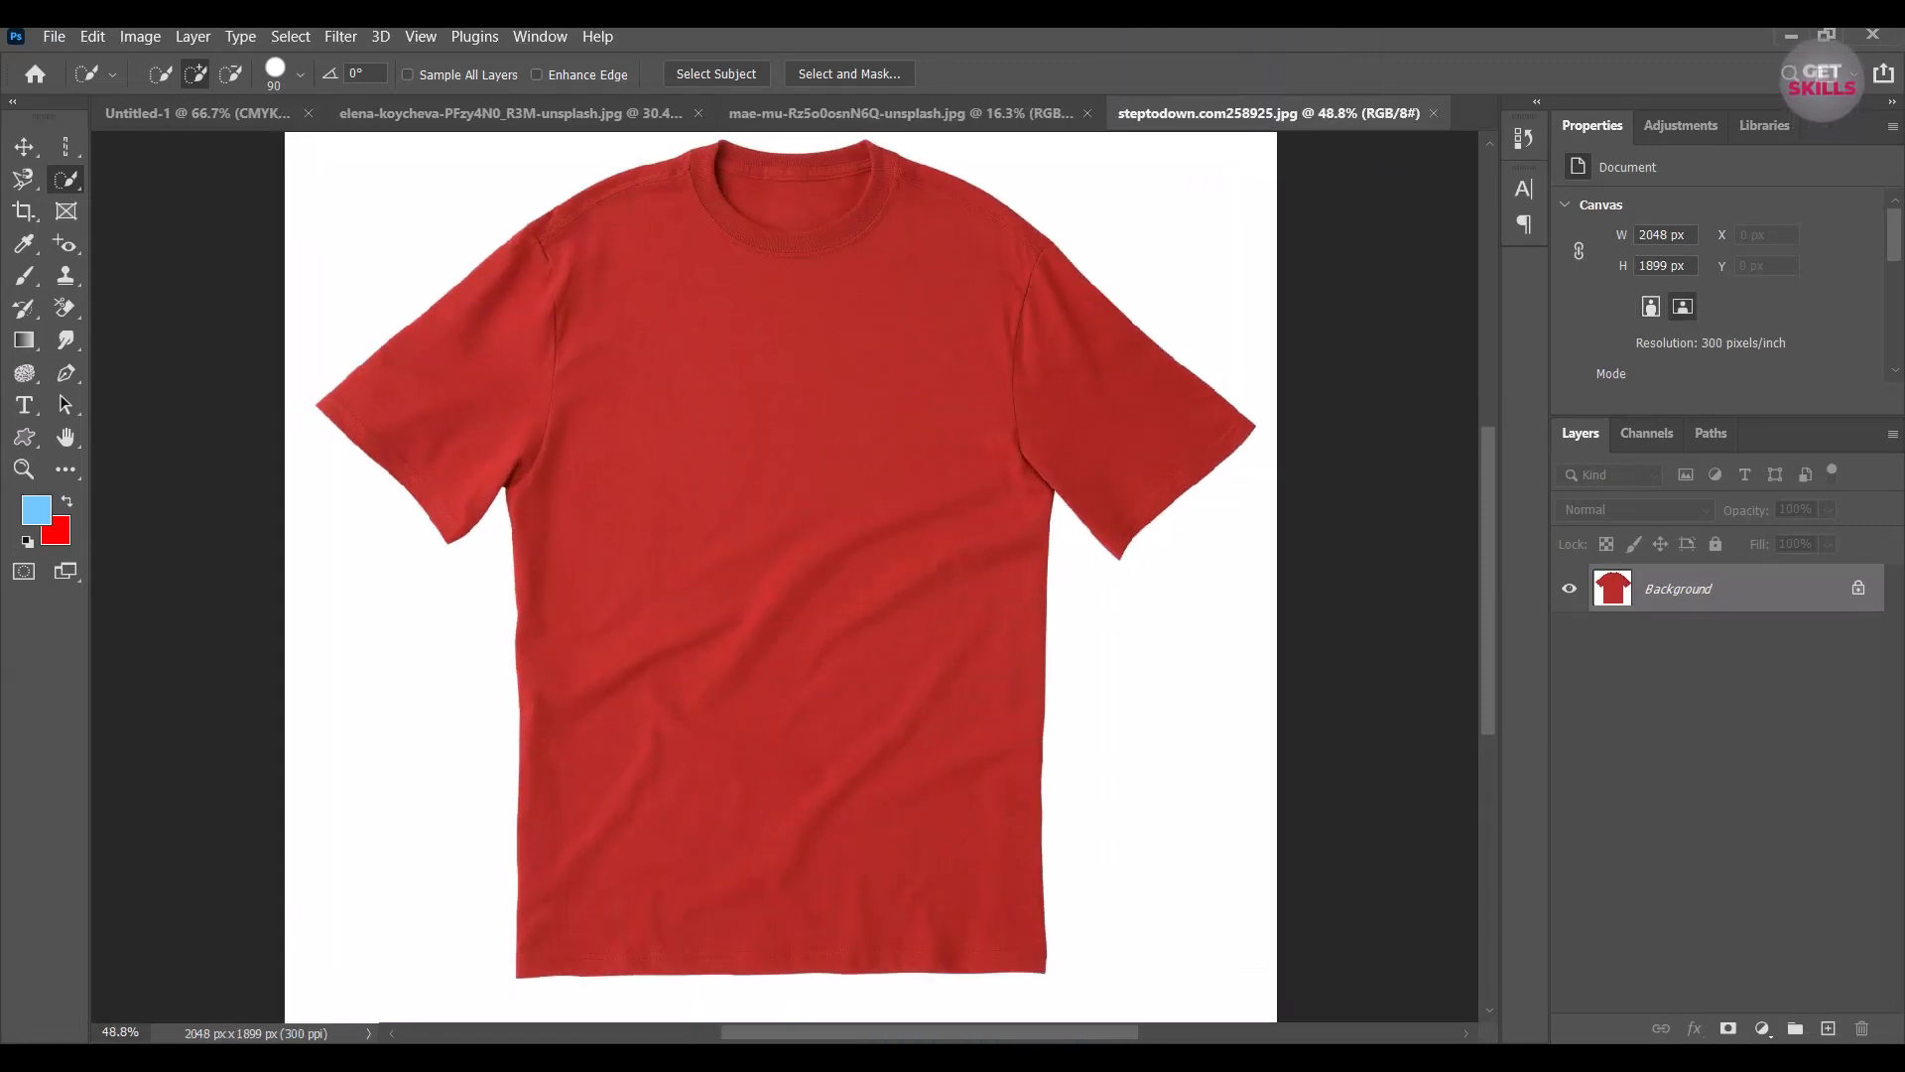
scroll(781, 595, "down", 1)
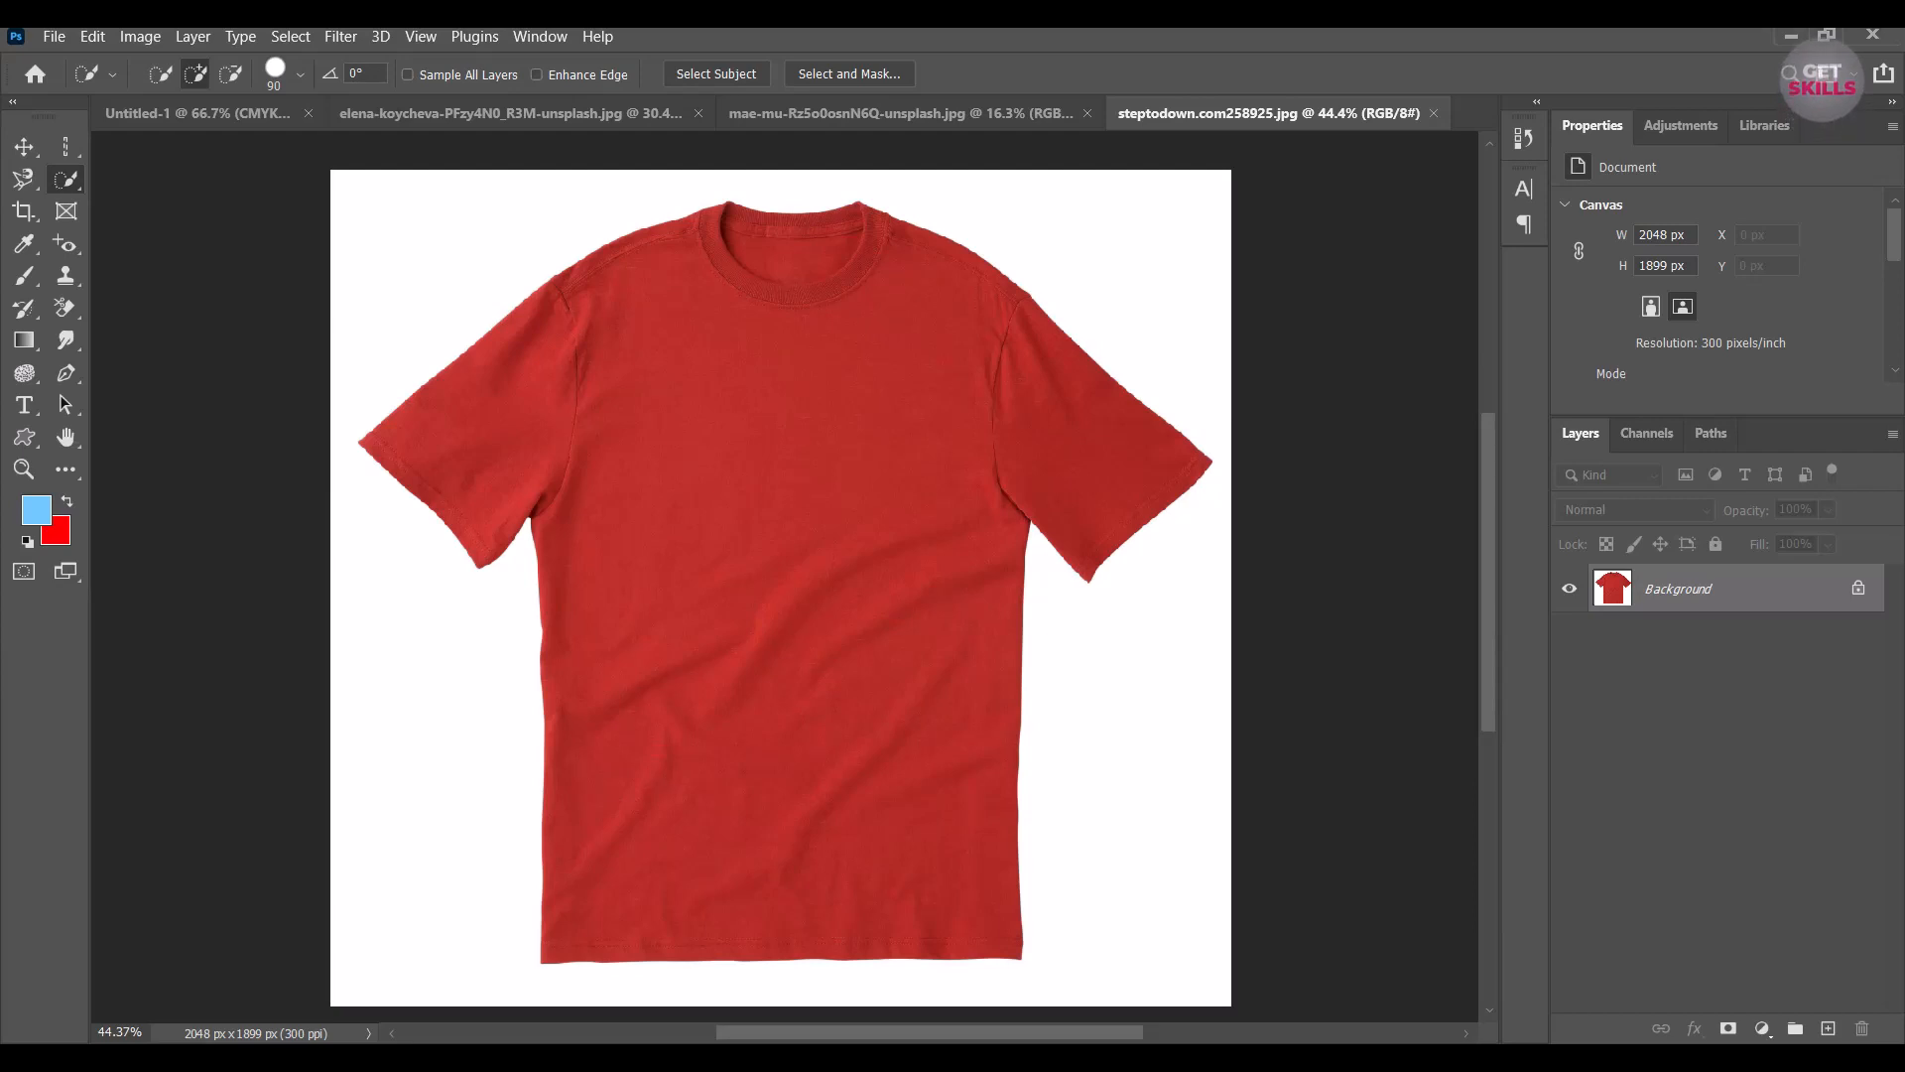
right_click(65, 179)
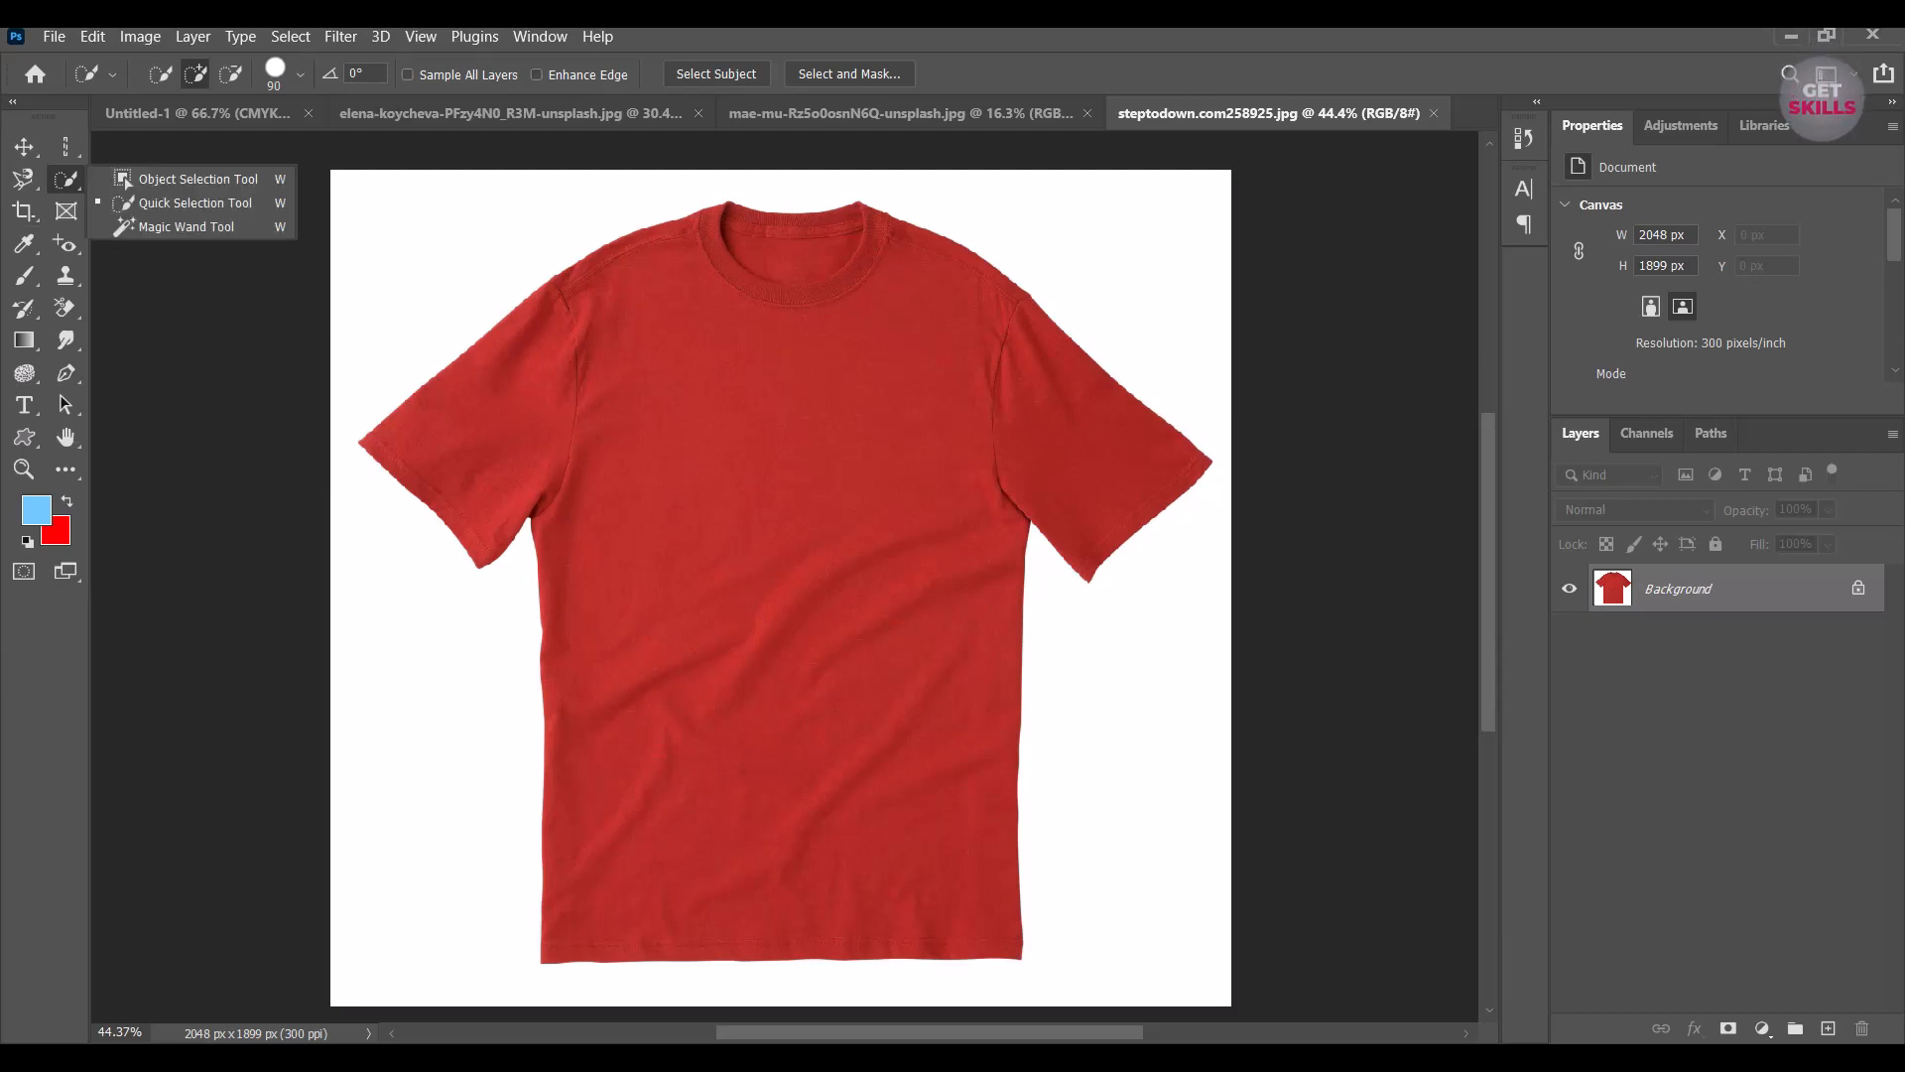
left_click(185, 226)
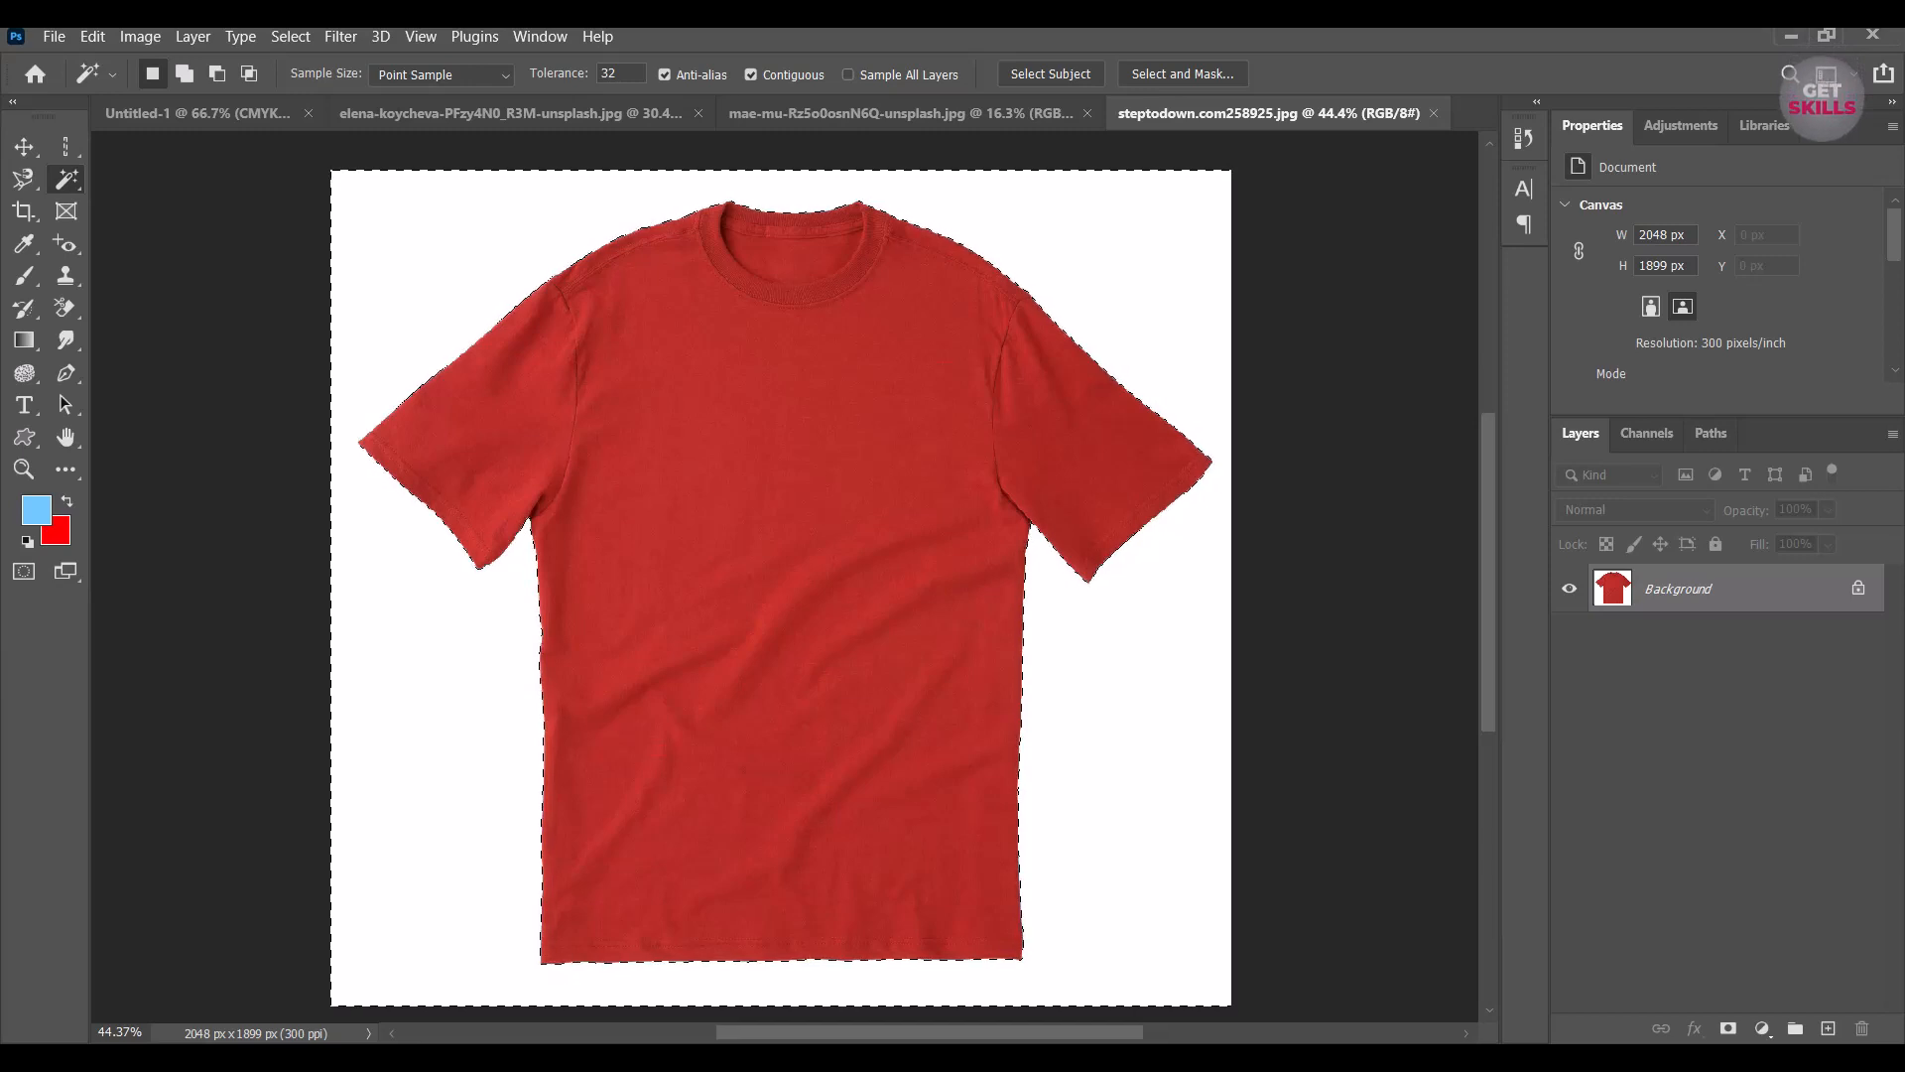
Copy the selected white area to a new layer and check it by hiding and showing the Background layer.
key("ctrl+j")
left_click(1569, 636)
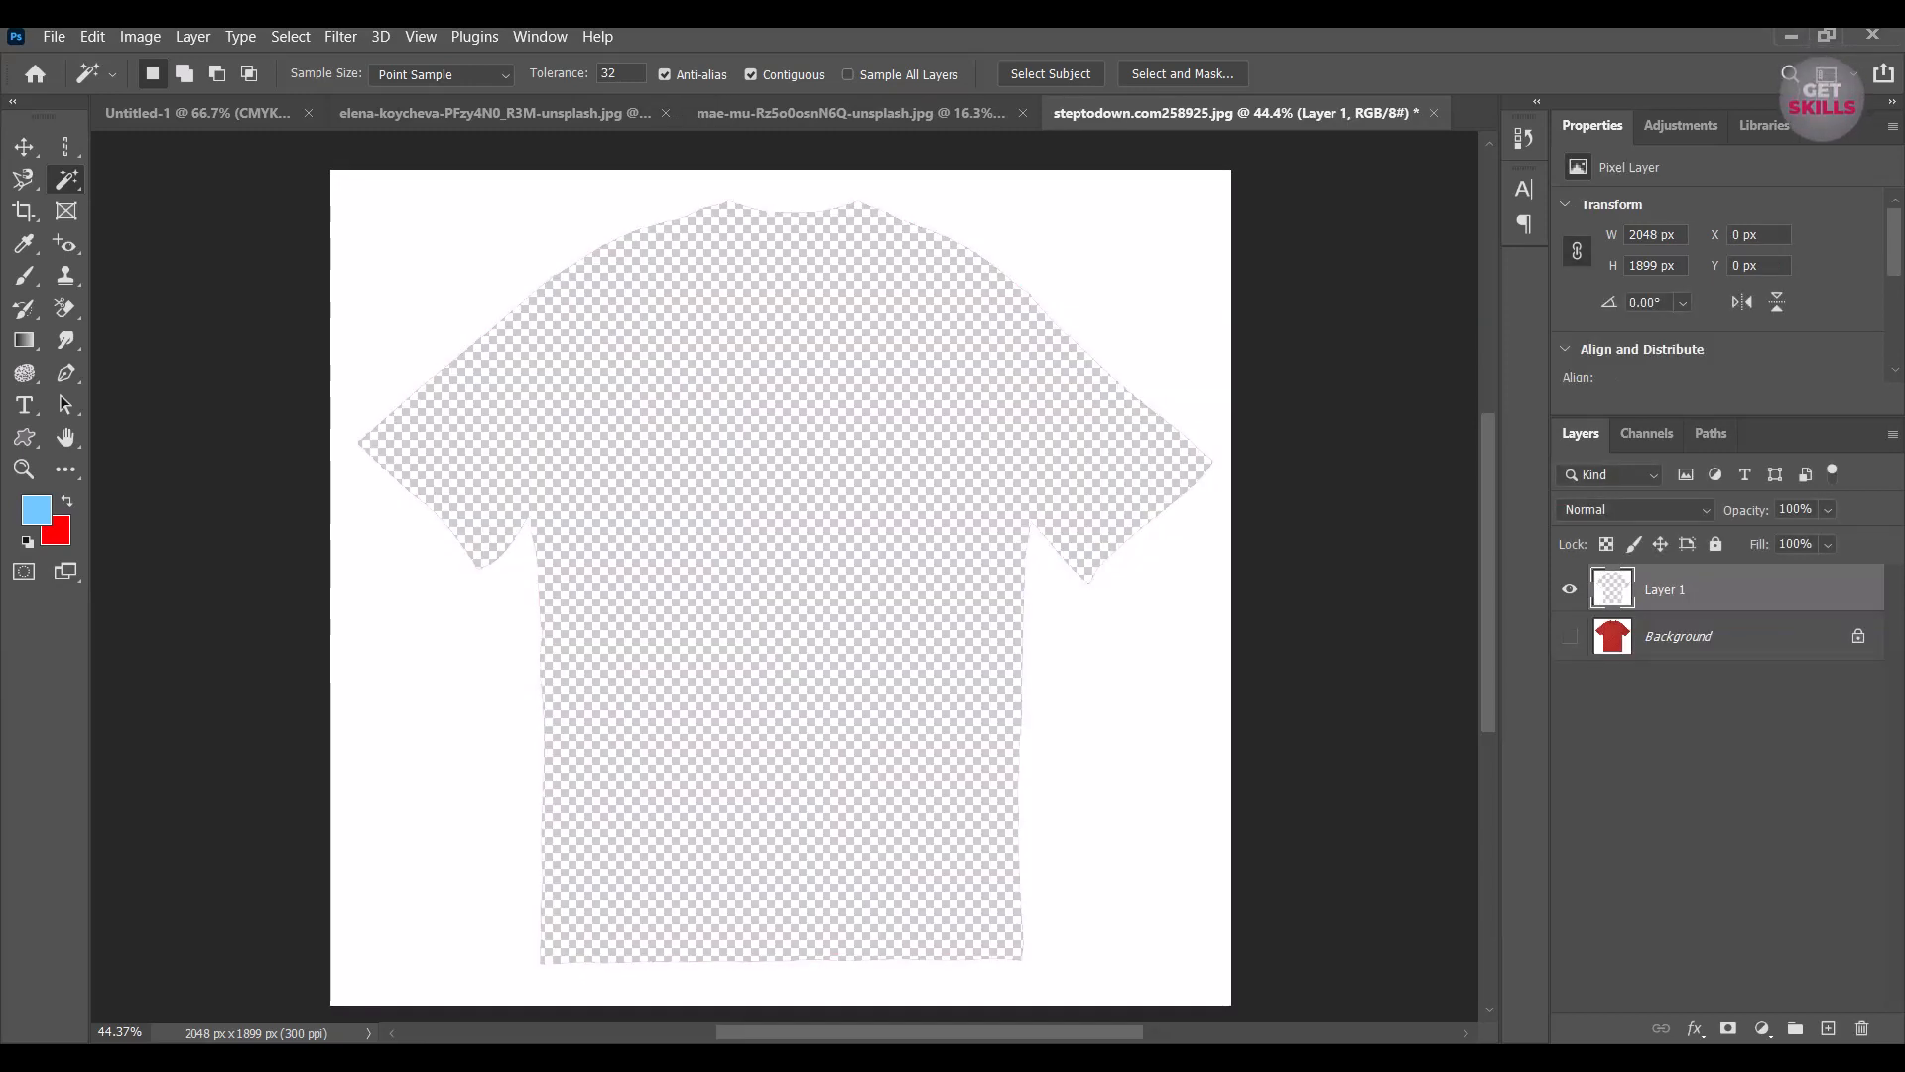
left_click(1569, 636)
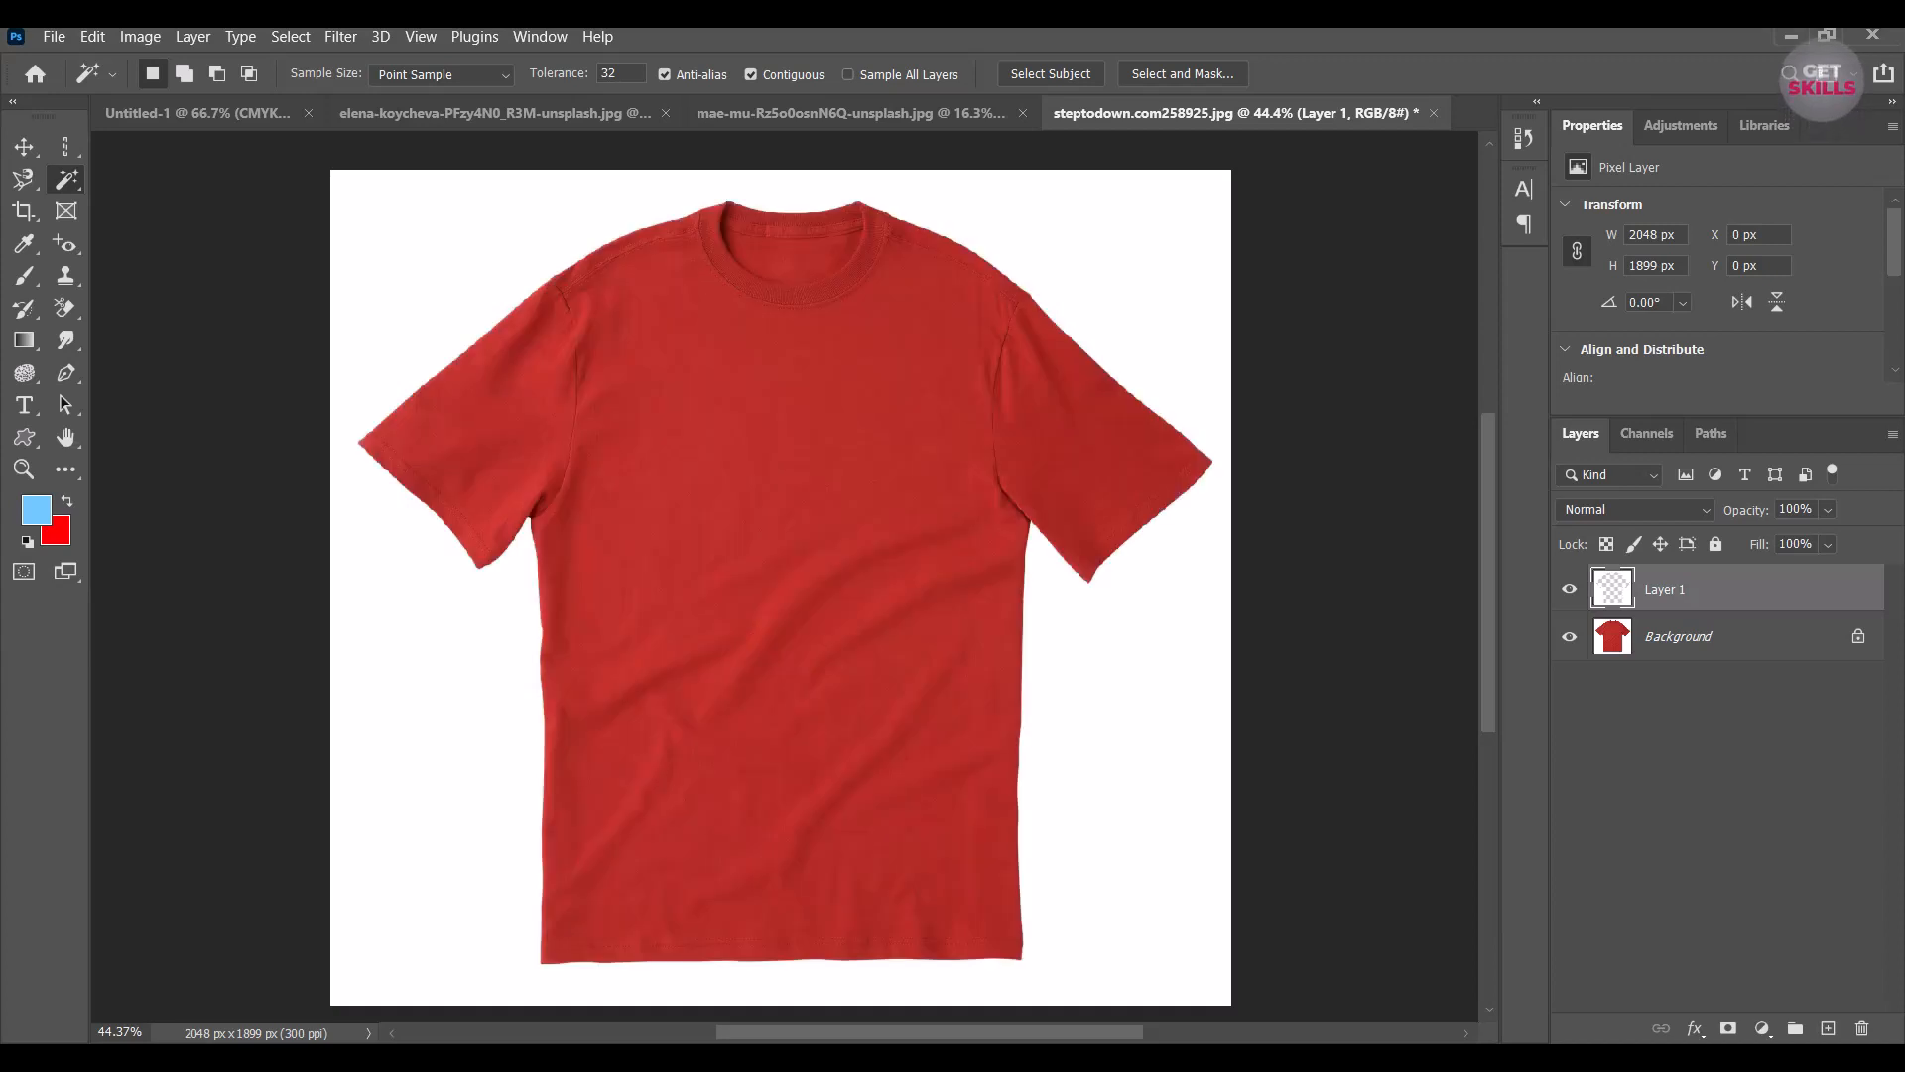
Discard the copied white layer and delete the Magic Wand-selected white surroundings of the T-shirt from the unlocked Background layer.
key("Delete")
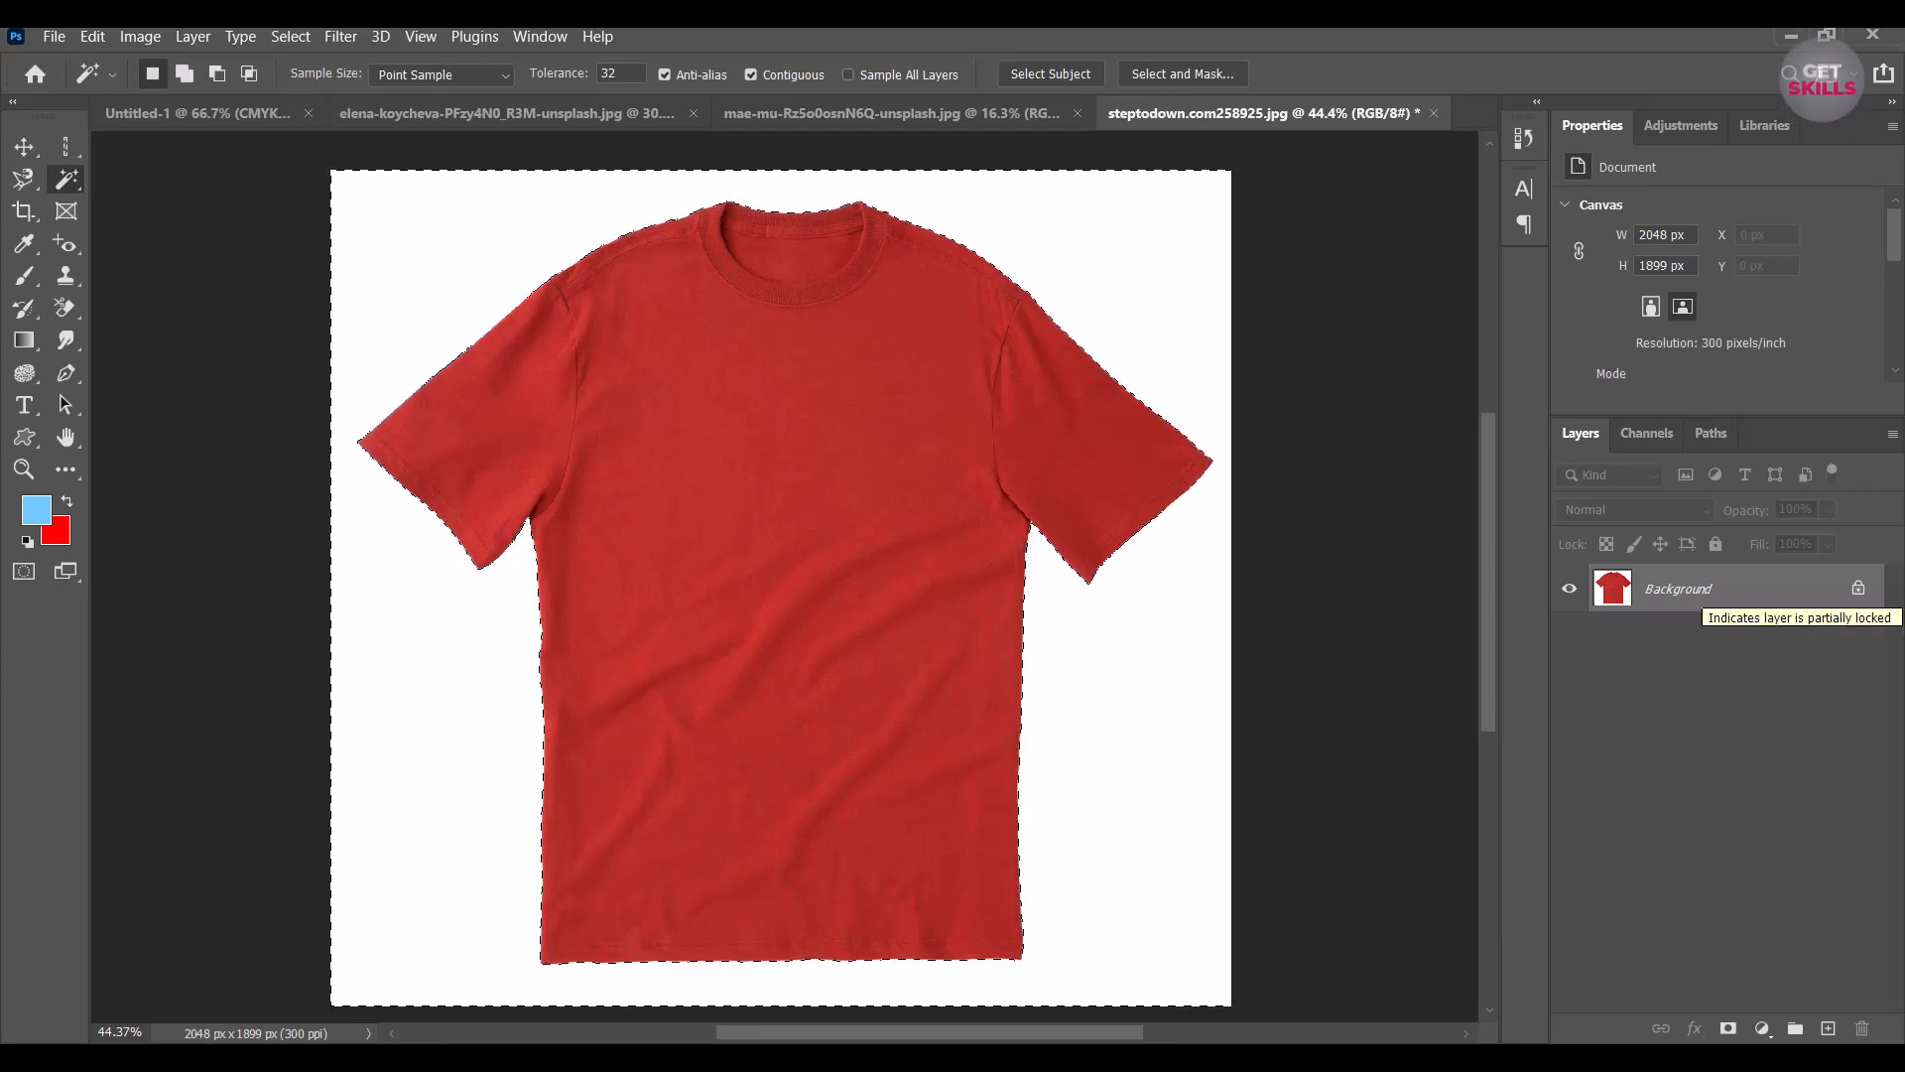
left_click(1857, 588)
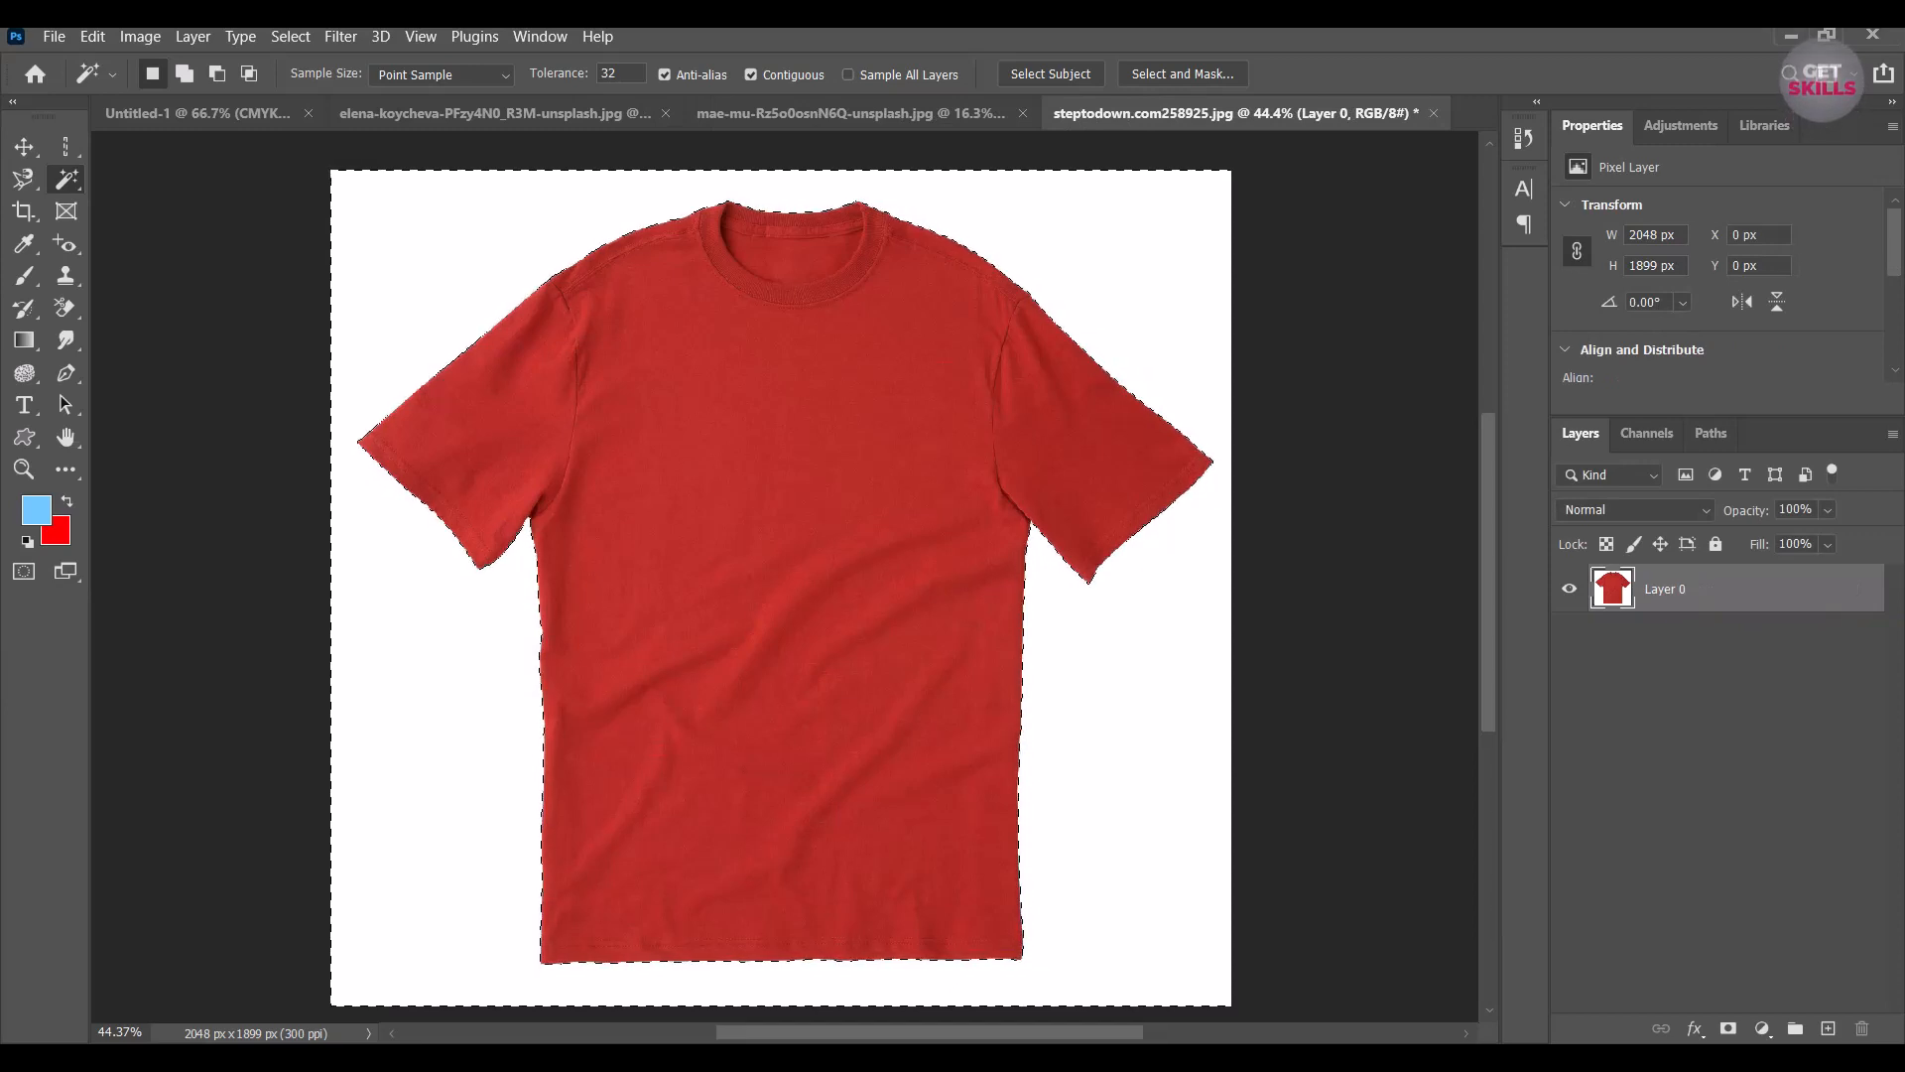
key("Delete")
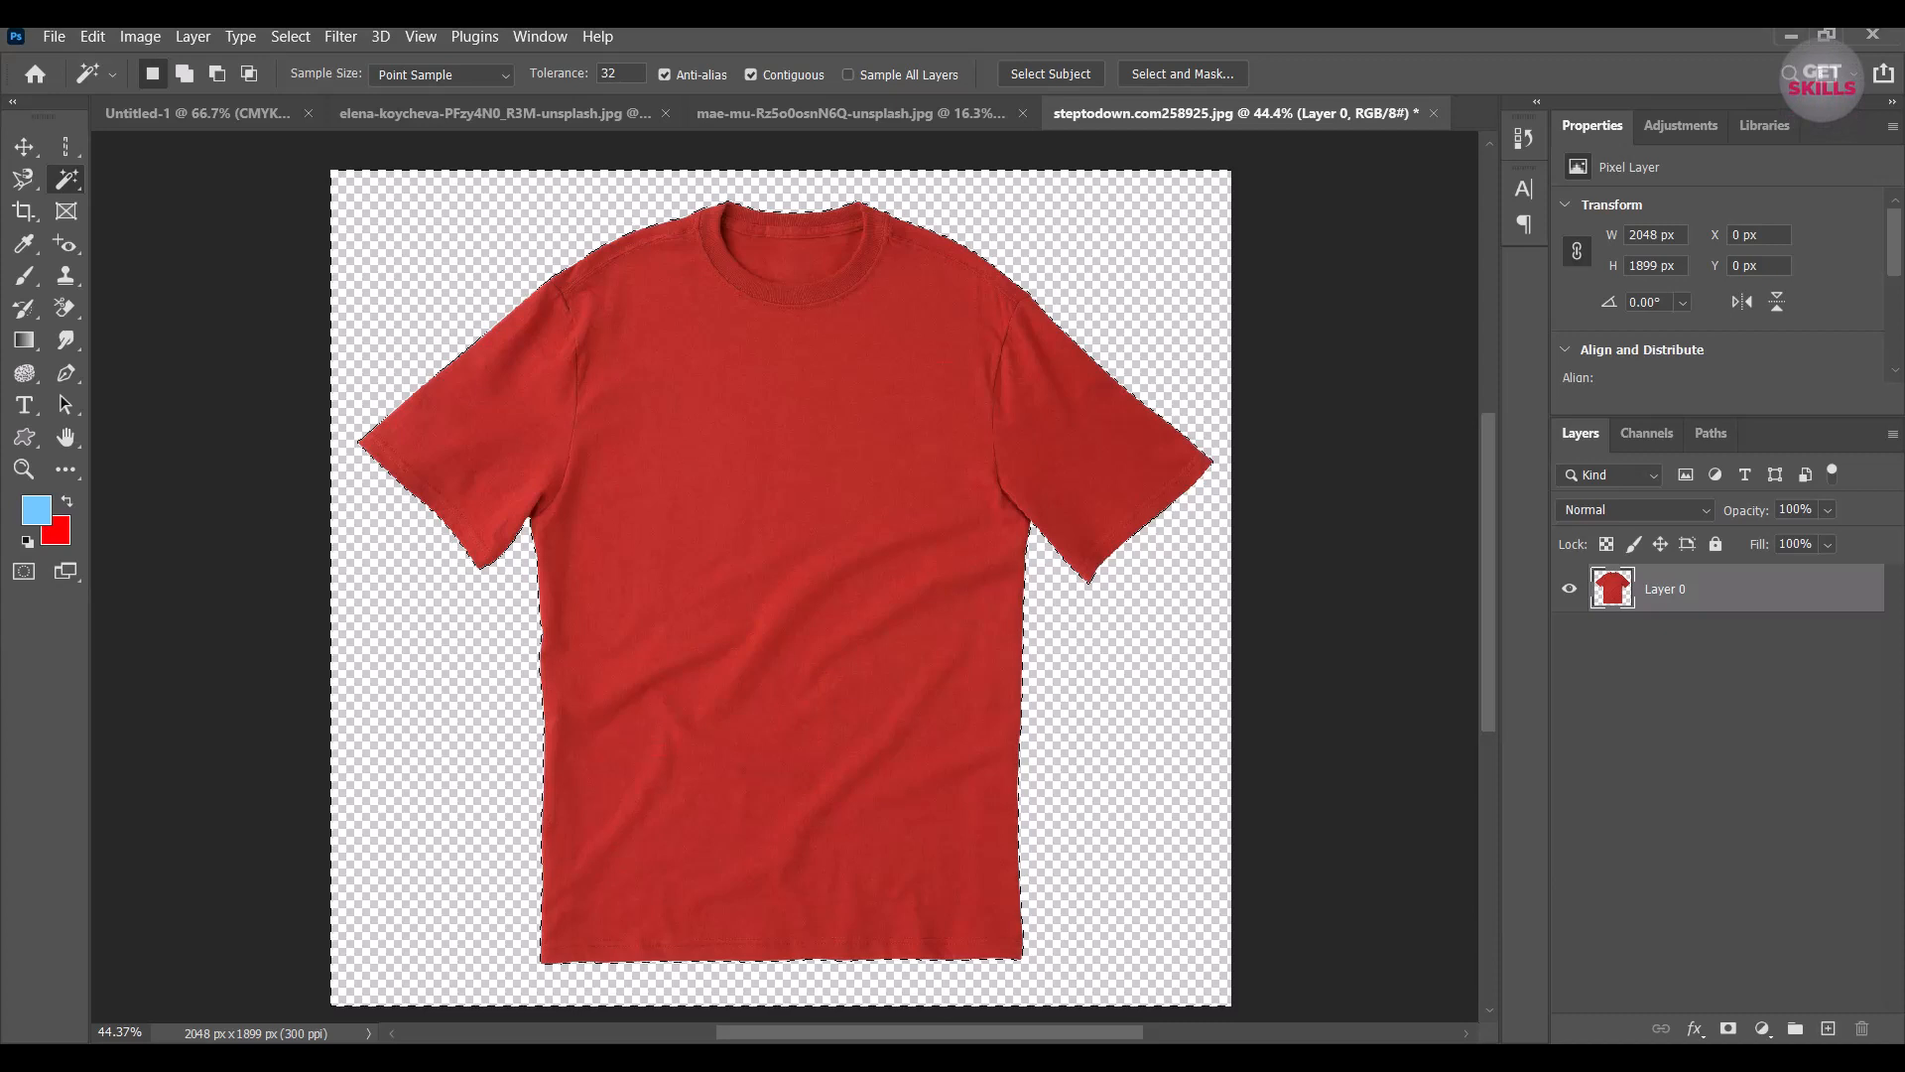
key("ctrl+d")
Examine the T-shirt's collar and shoulder edges up close against the transparent background.
scroll(755, 200, "up", 8)
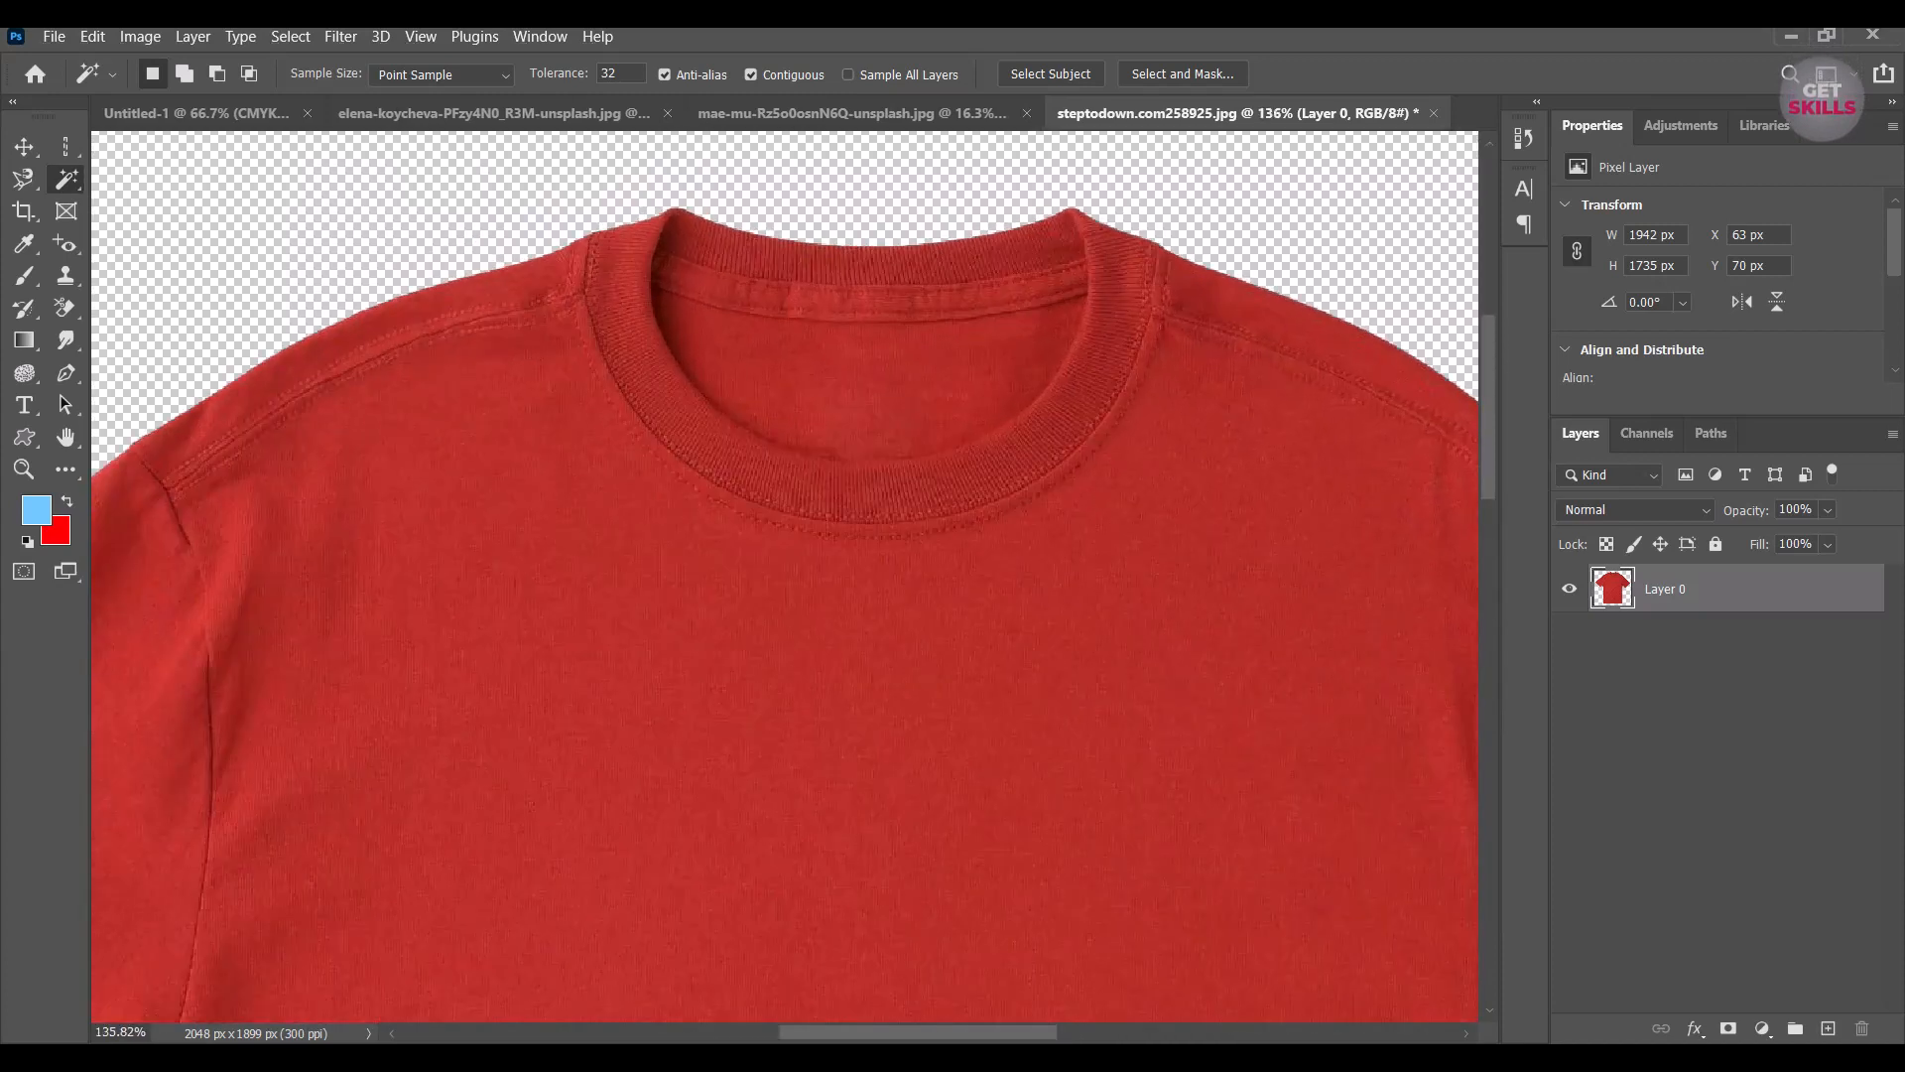
left_click_drag(595, 794, 915, 320)
left_click_drag(893, 993, 616, 148)
left_click_drag(993, 694, 412, 872)
left_click_drag(595, 179, 704, 919)
left_click_drag(596, 397, 1012, 774)
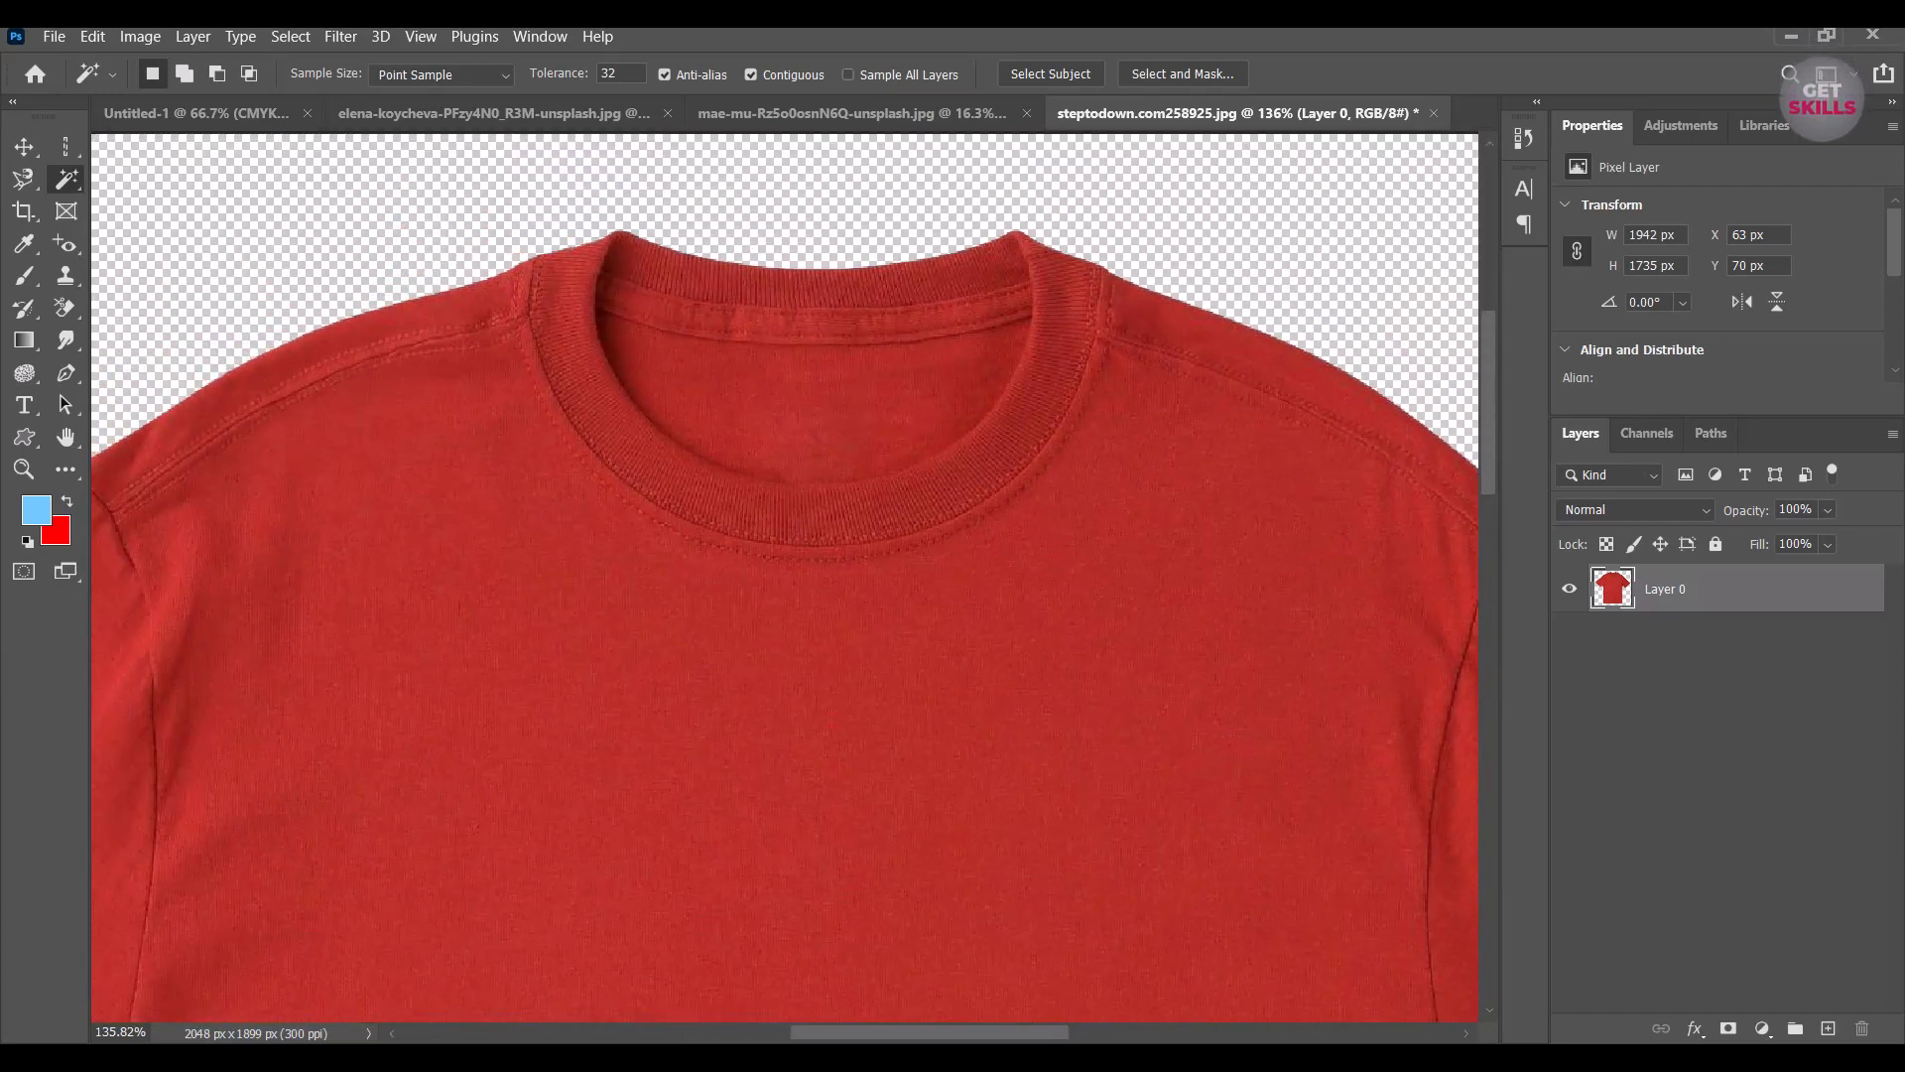
scroll(800, 327, "down", 10)
scroll(874, 467, "up", 3)
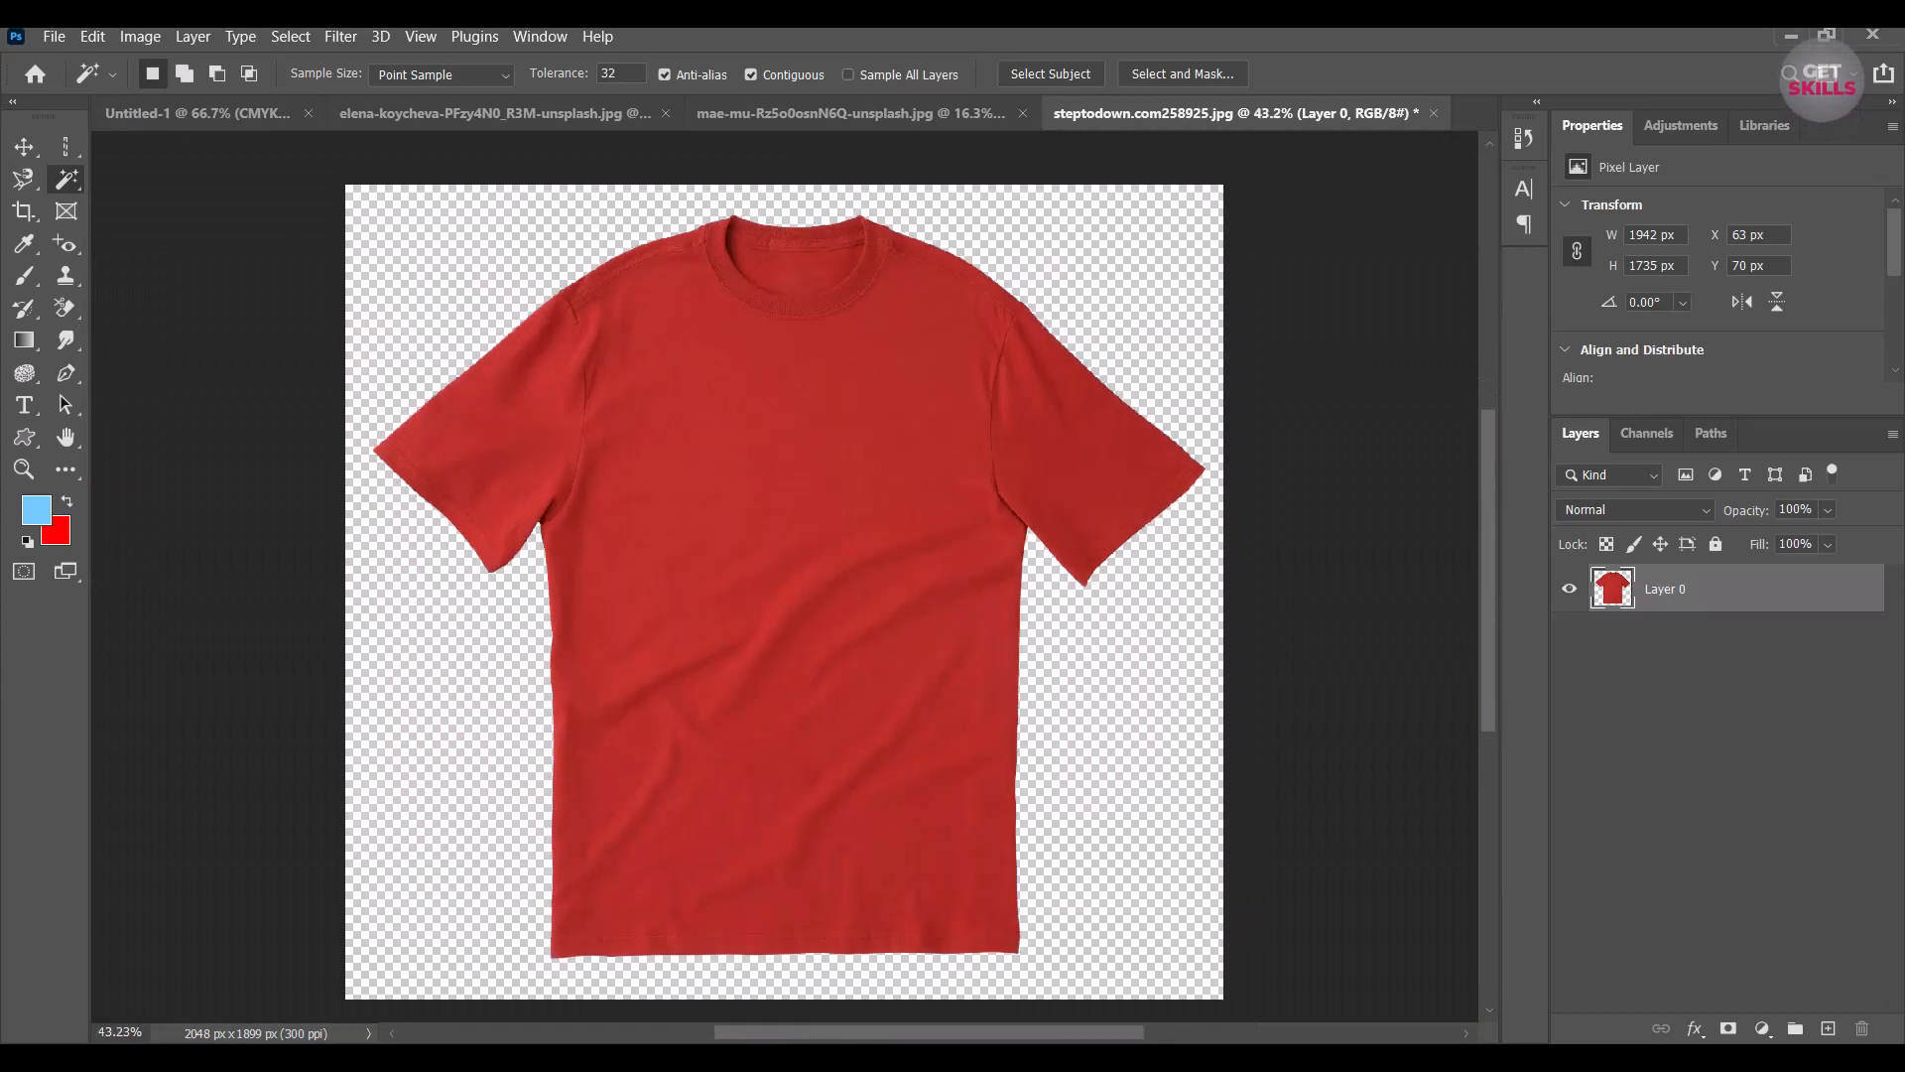
scroll(873, 466, "up", 1)
Select the light blue area beside the waffle cone with the Magic Wand at tolerance 32, Contiguous on, and compare with the T-shirt image.
left_click(850, 114)
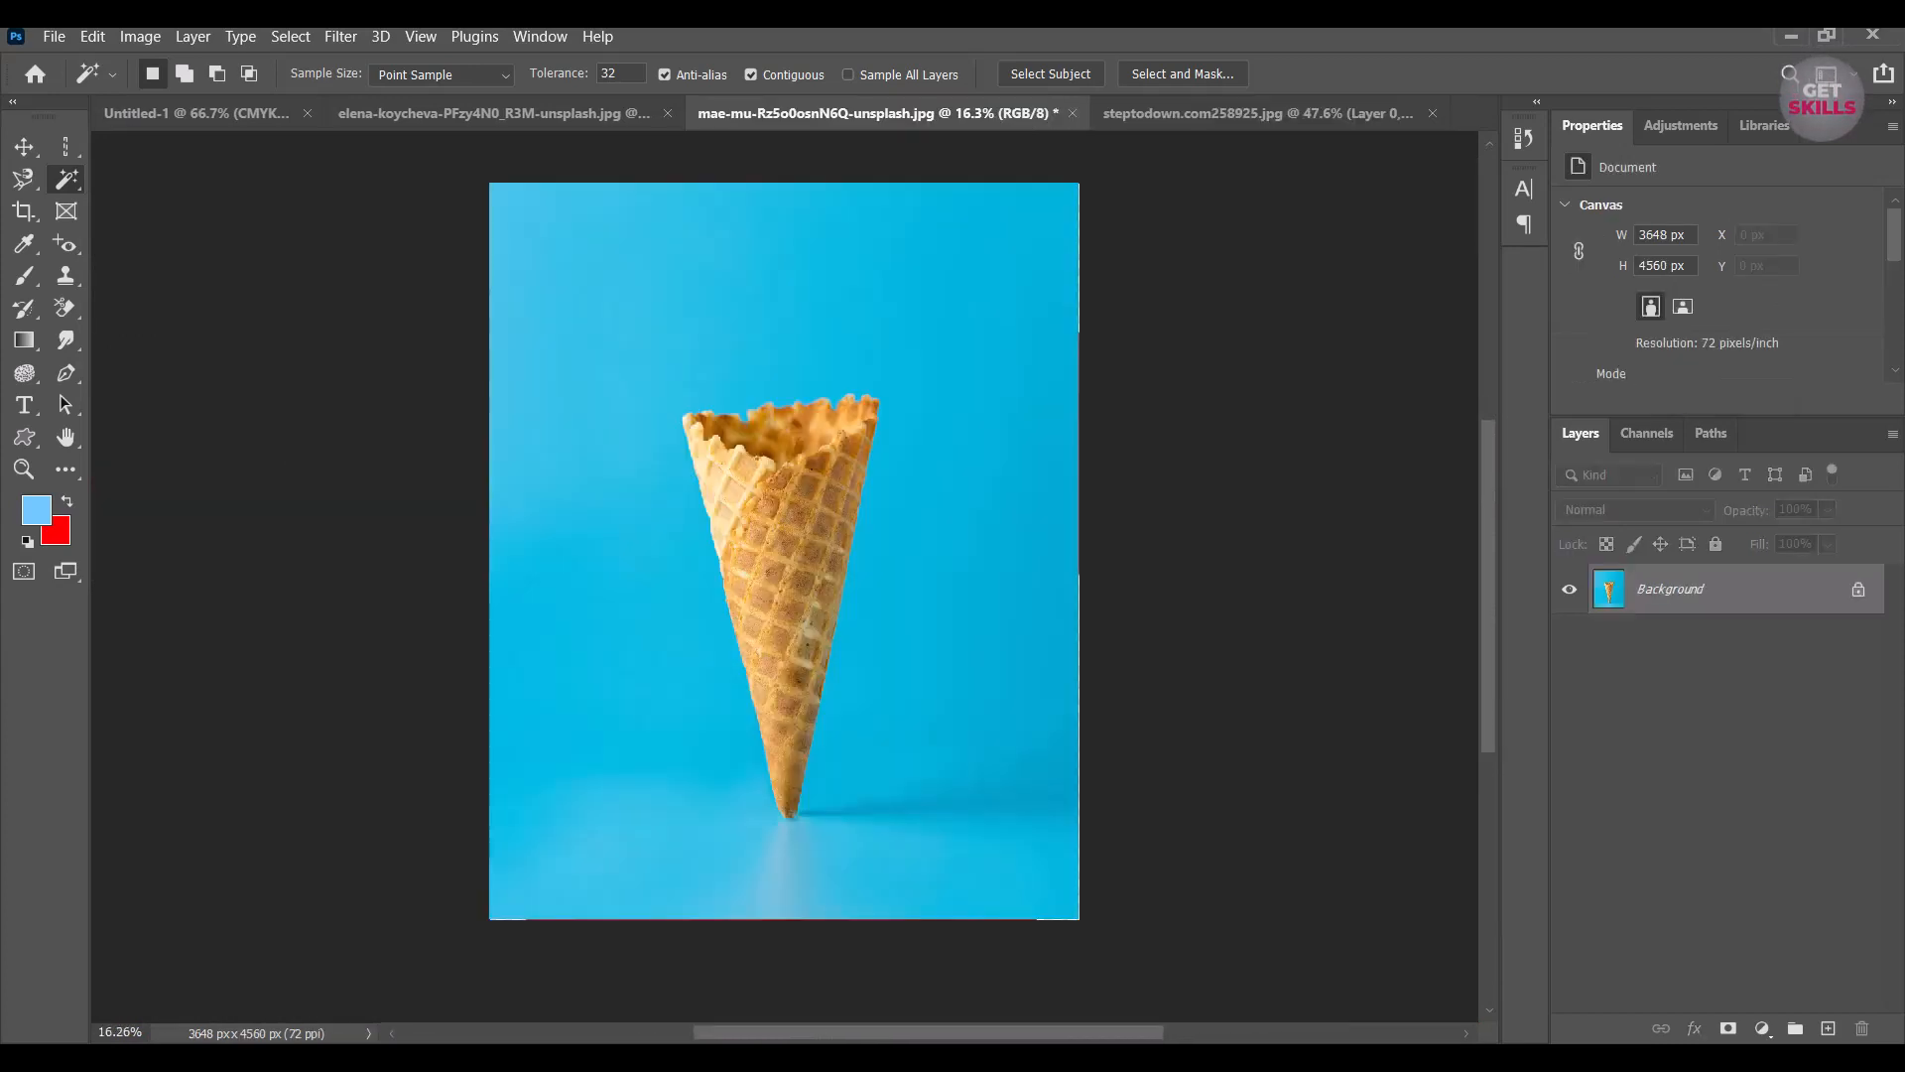
scroll(712, 428, "up", 2)
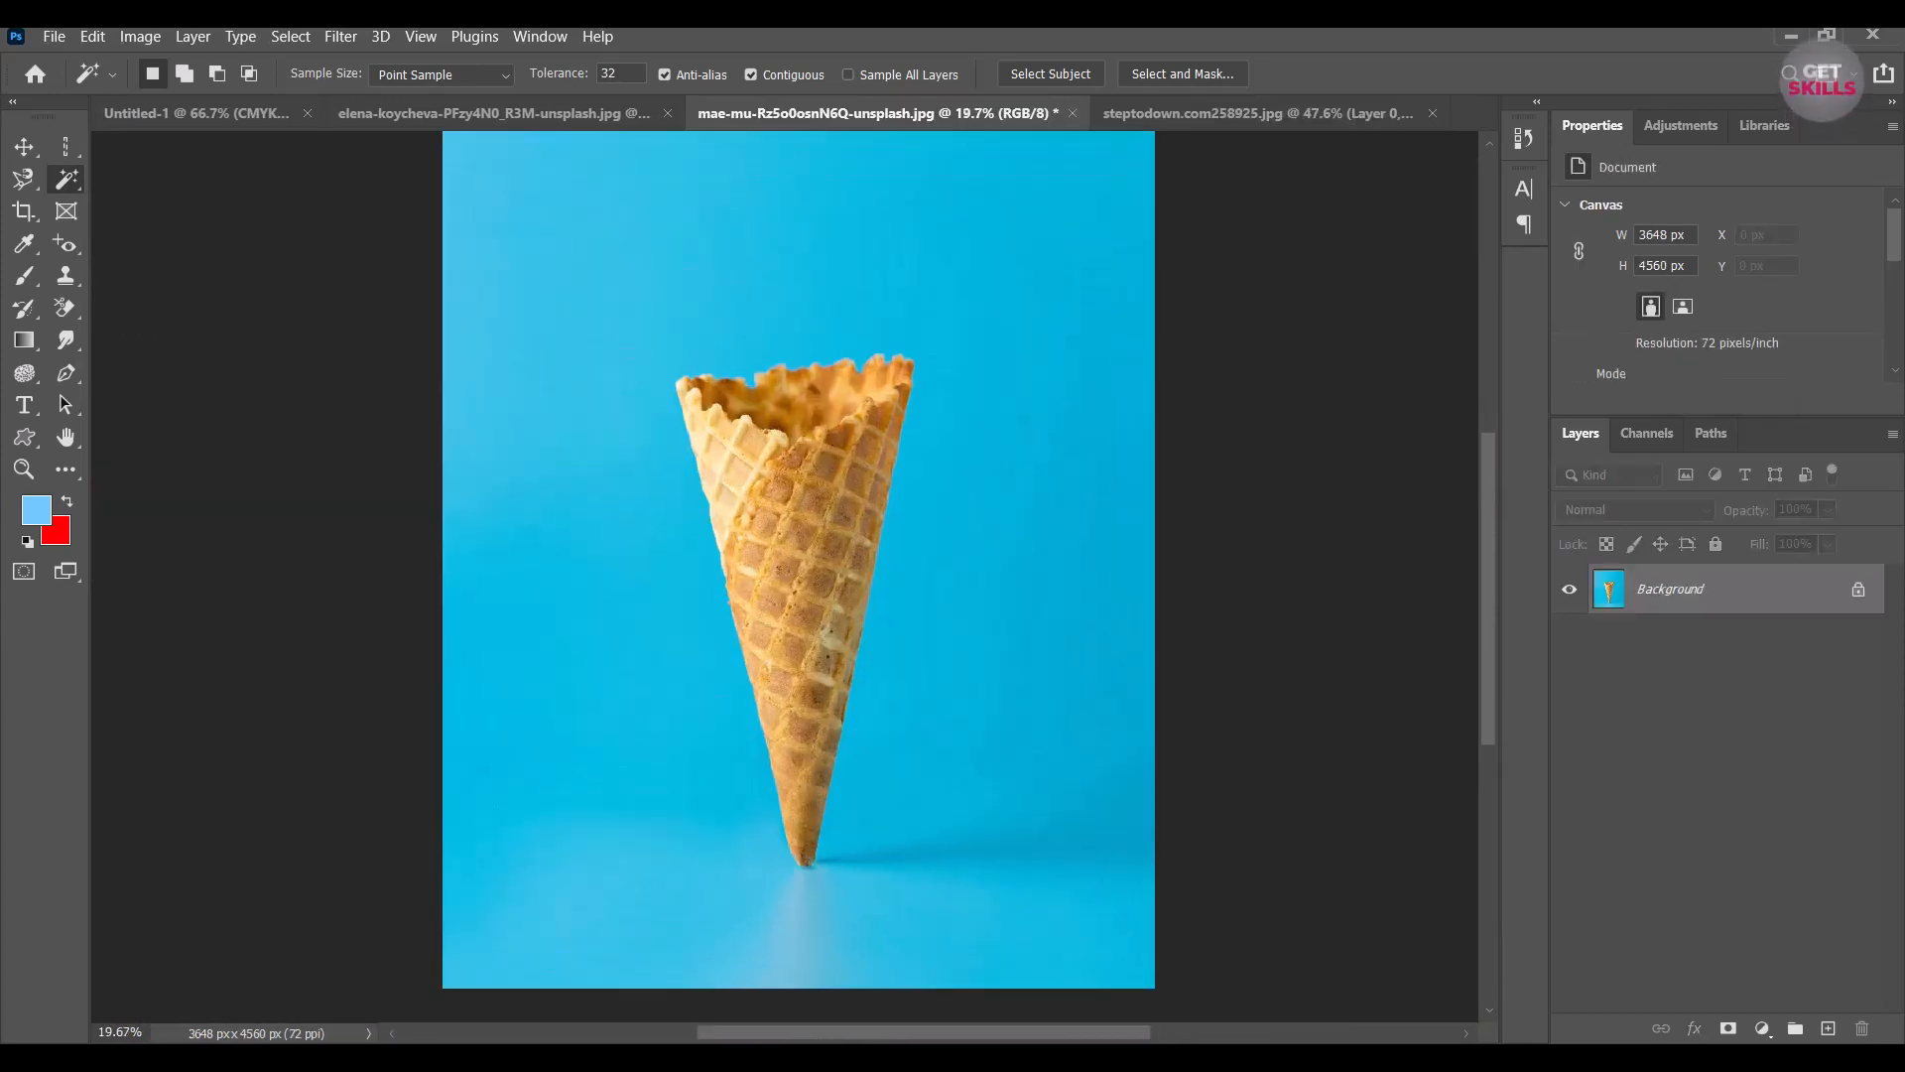
scroll(799, 561, "up", 1)
scroll(784, 571, "down", 1)
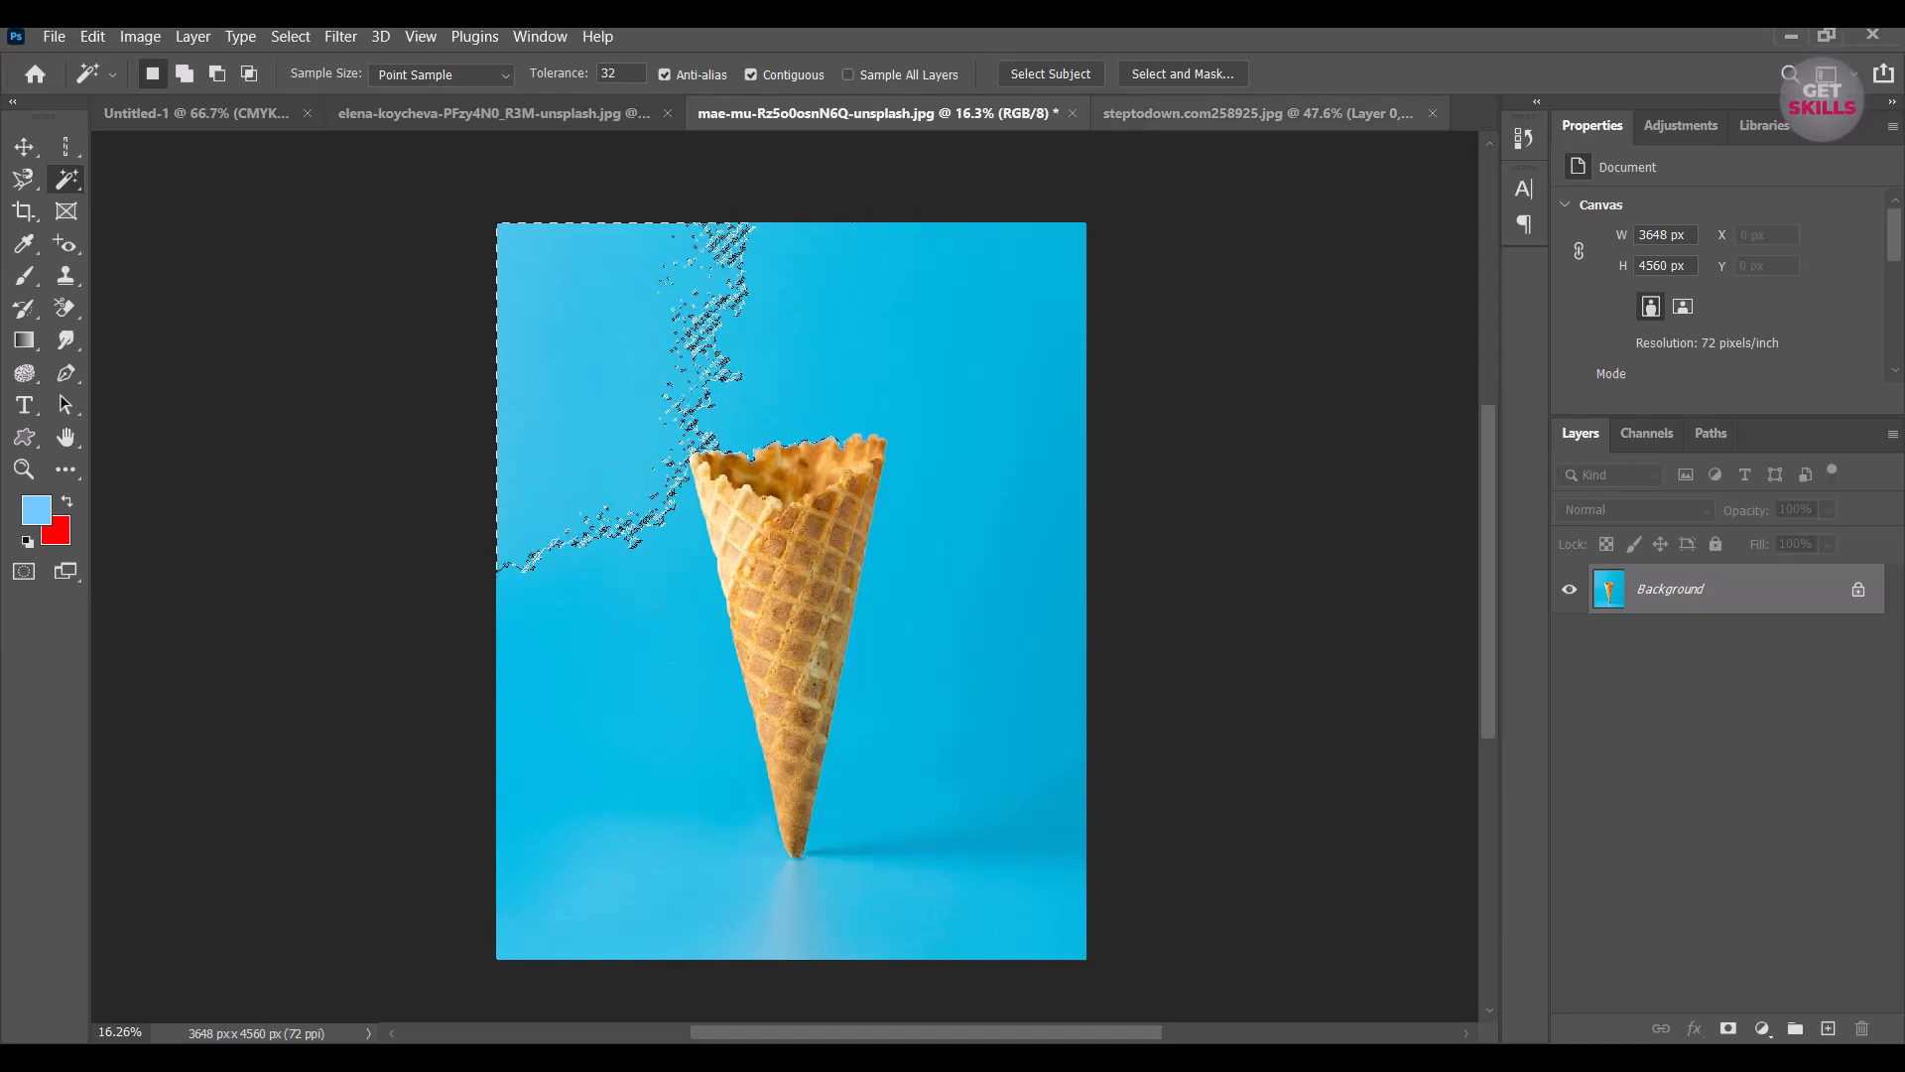
left_click(1257, 113)
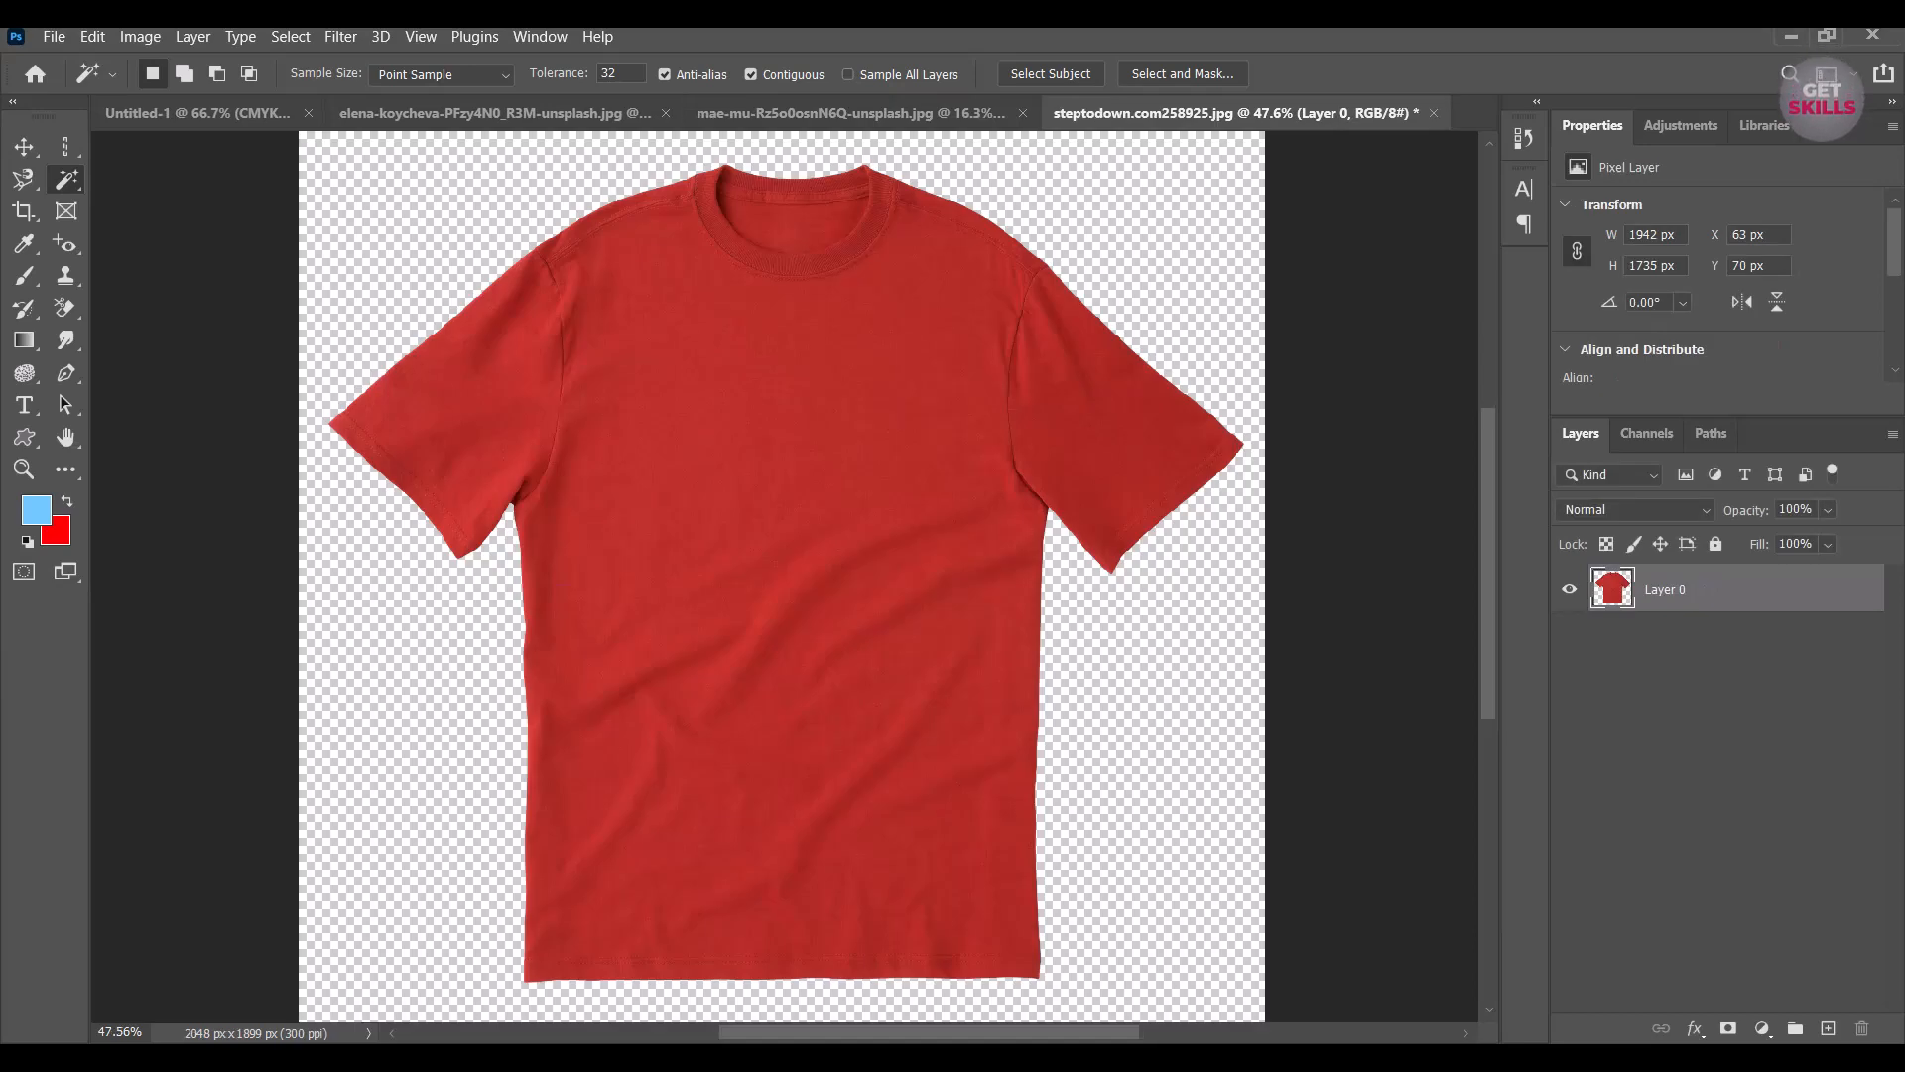
left_click(851, 113)
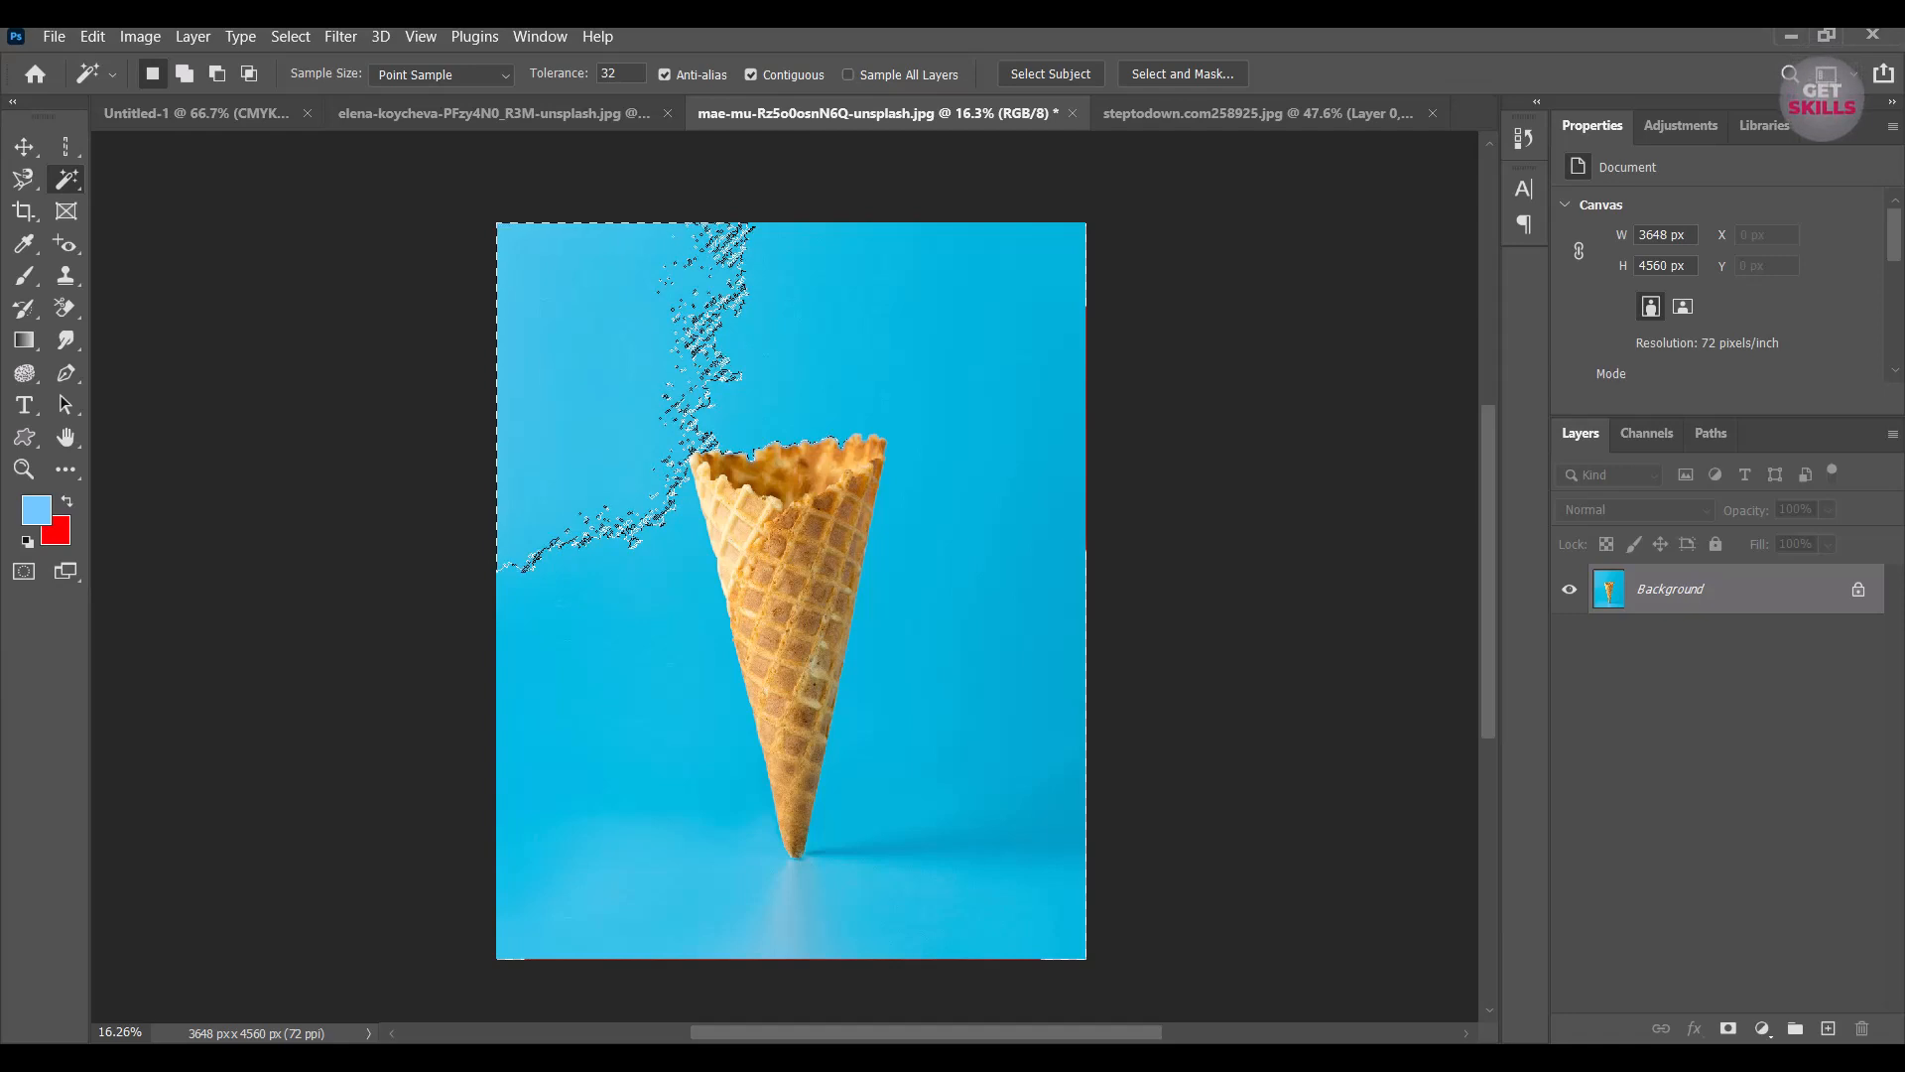
Reselect the light blue tones across the waffle cone's background using the Magic Wand with Contiguous turned off.
left_click(751, 75)
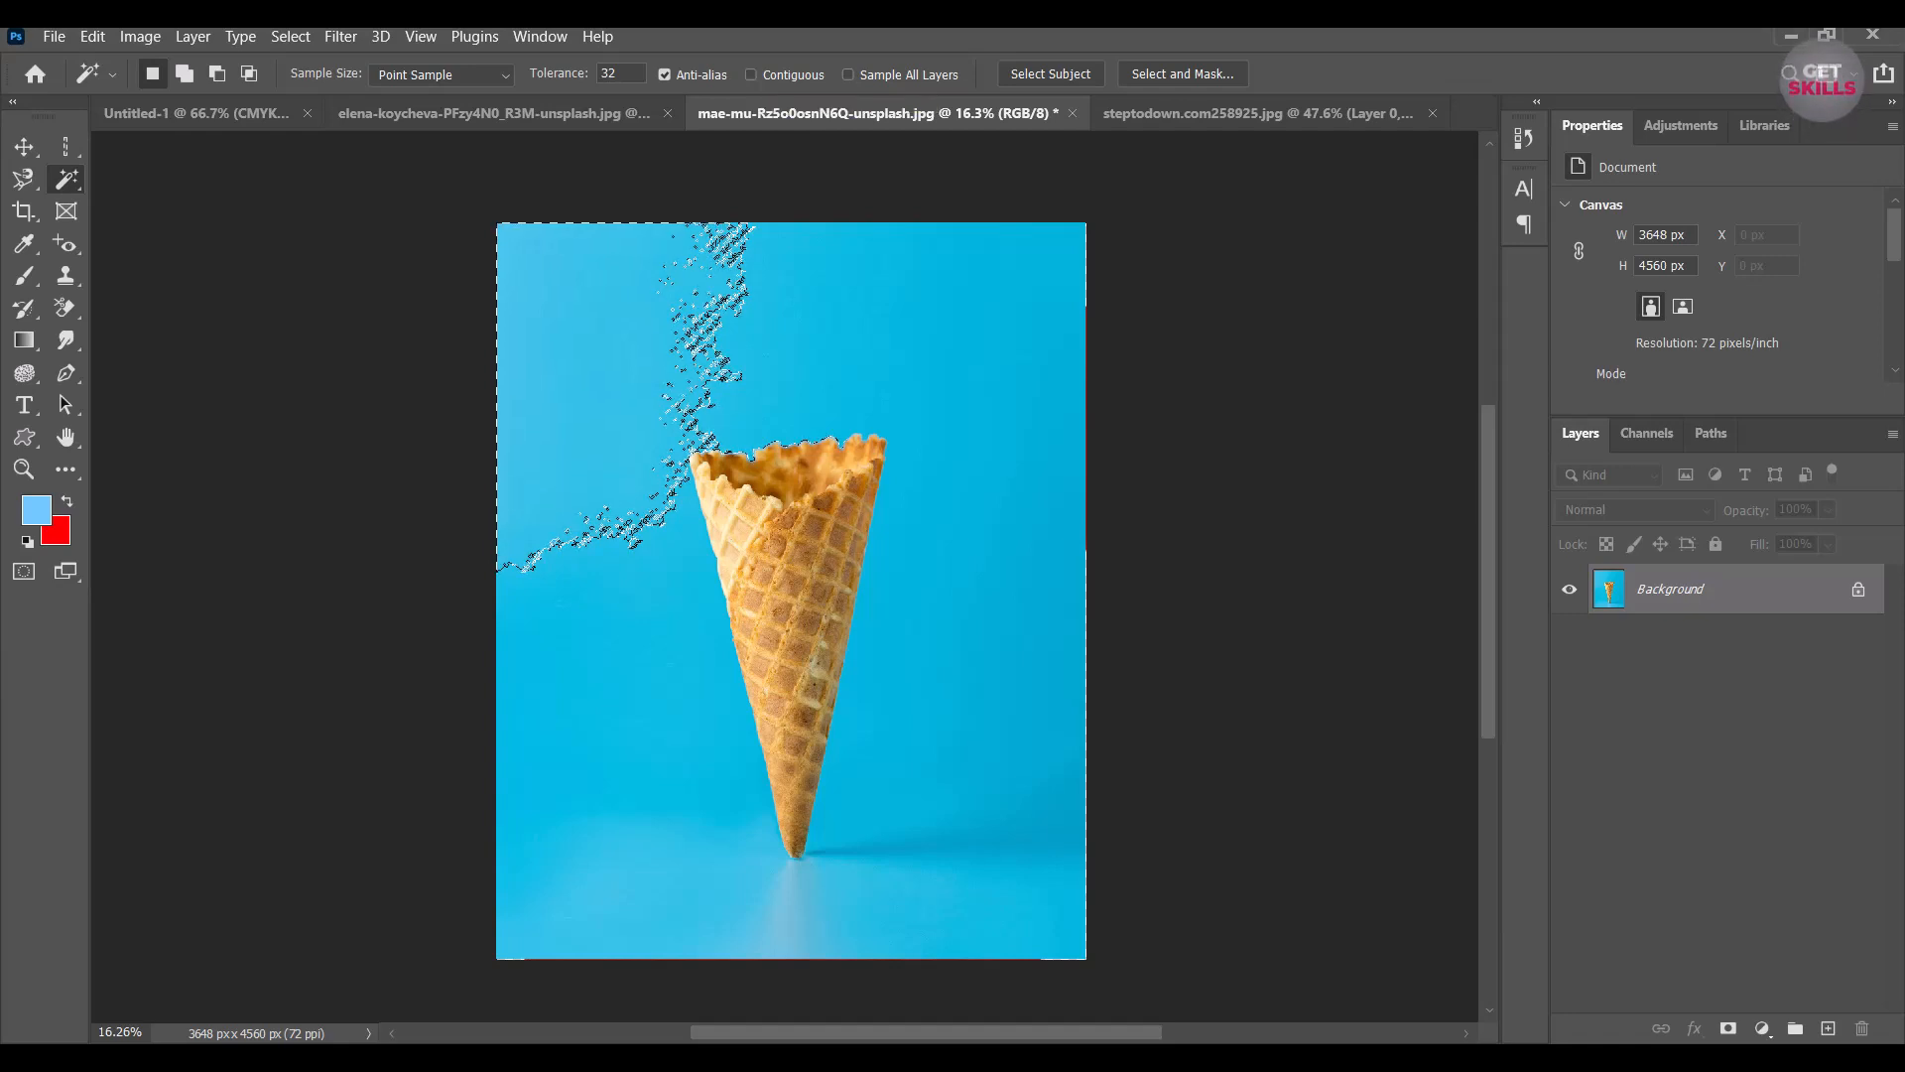
key("ctrl+d")
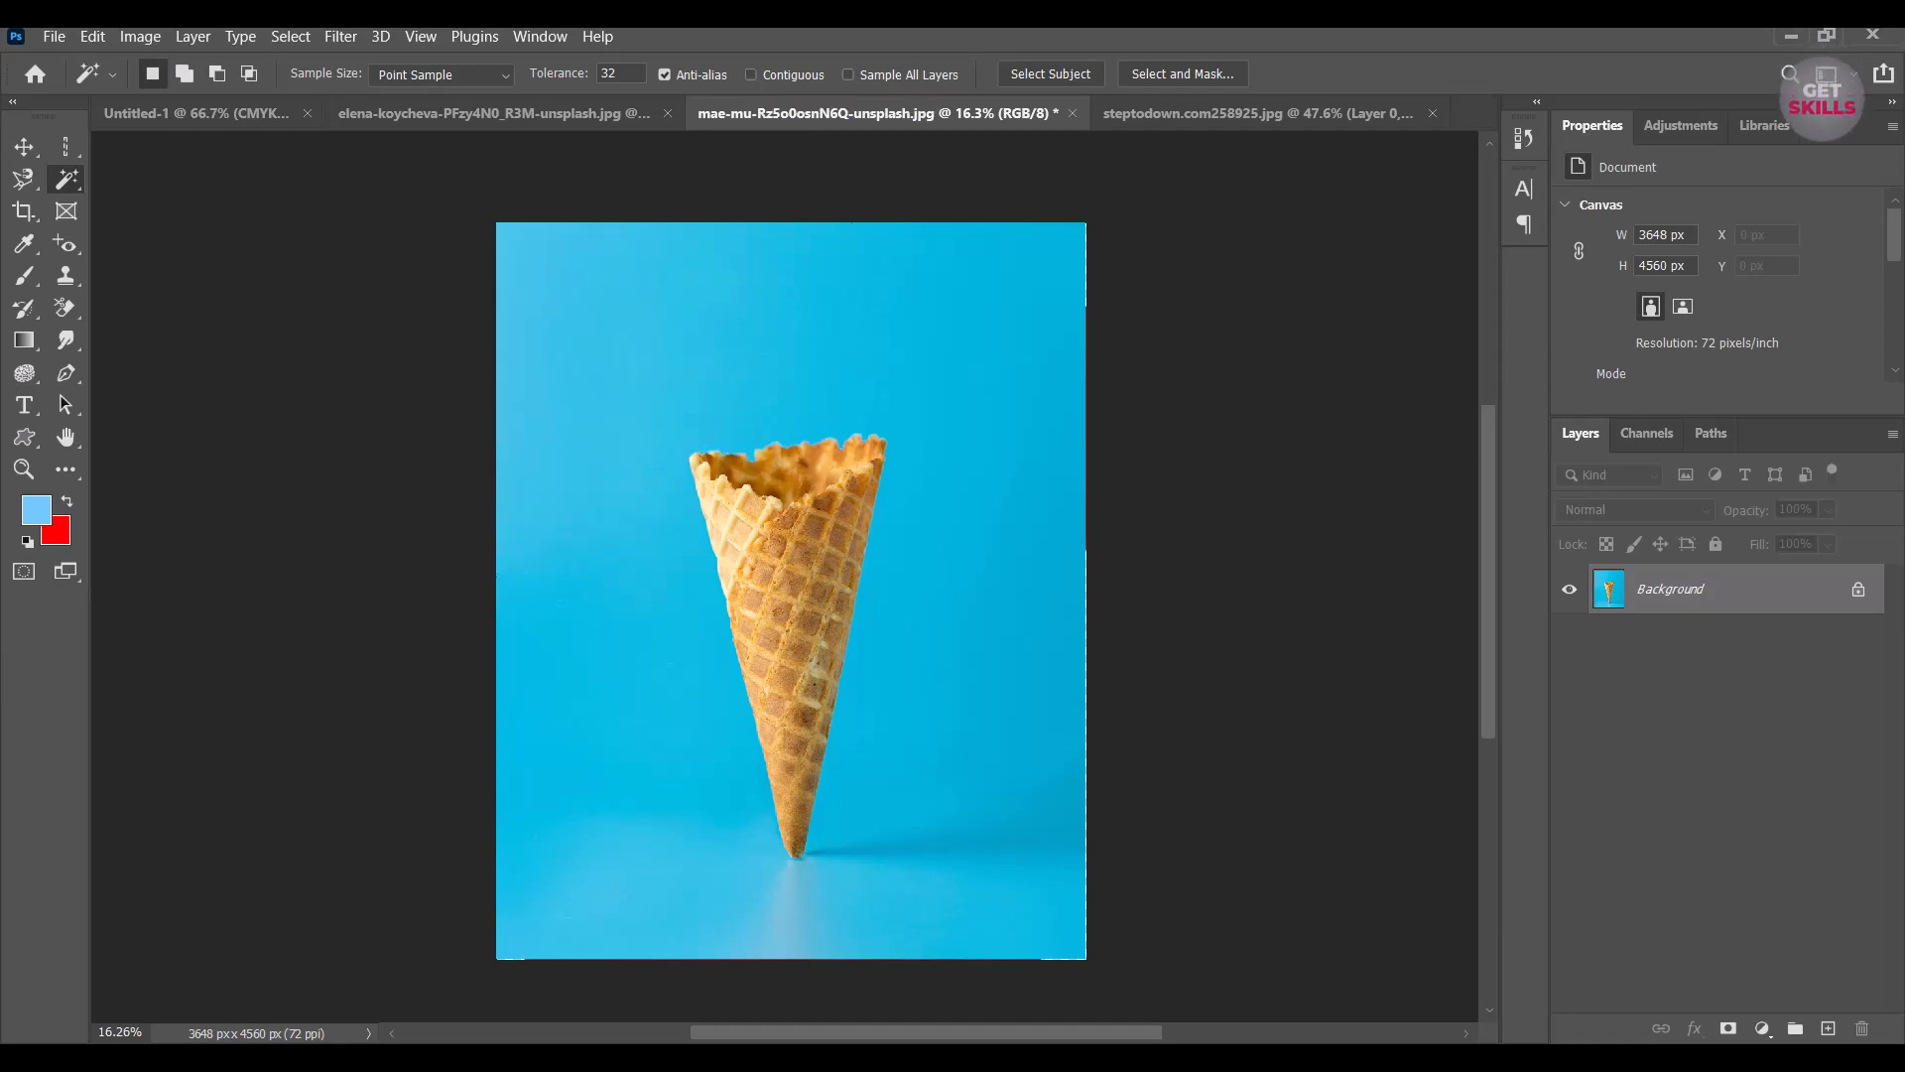
left_click(589, 369)
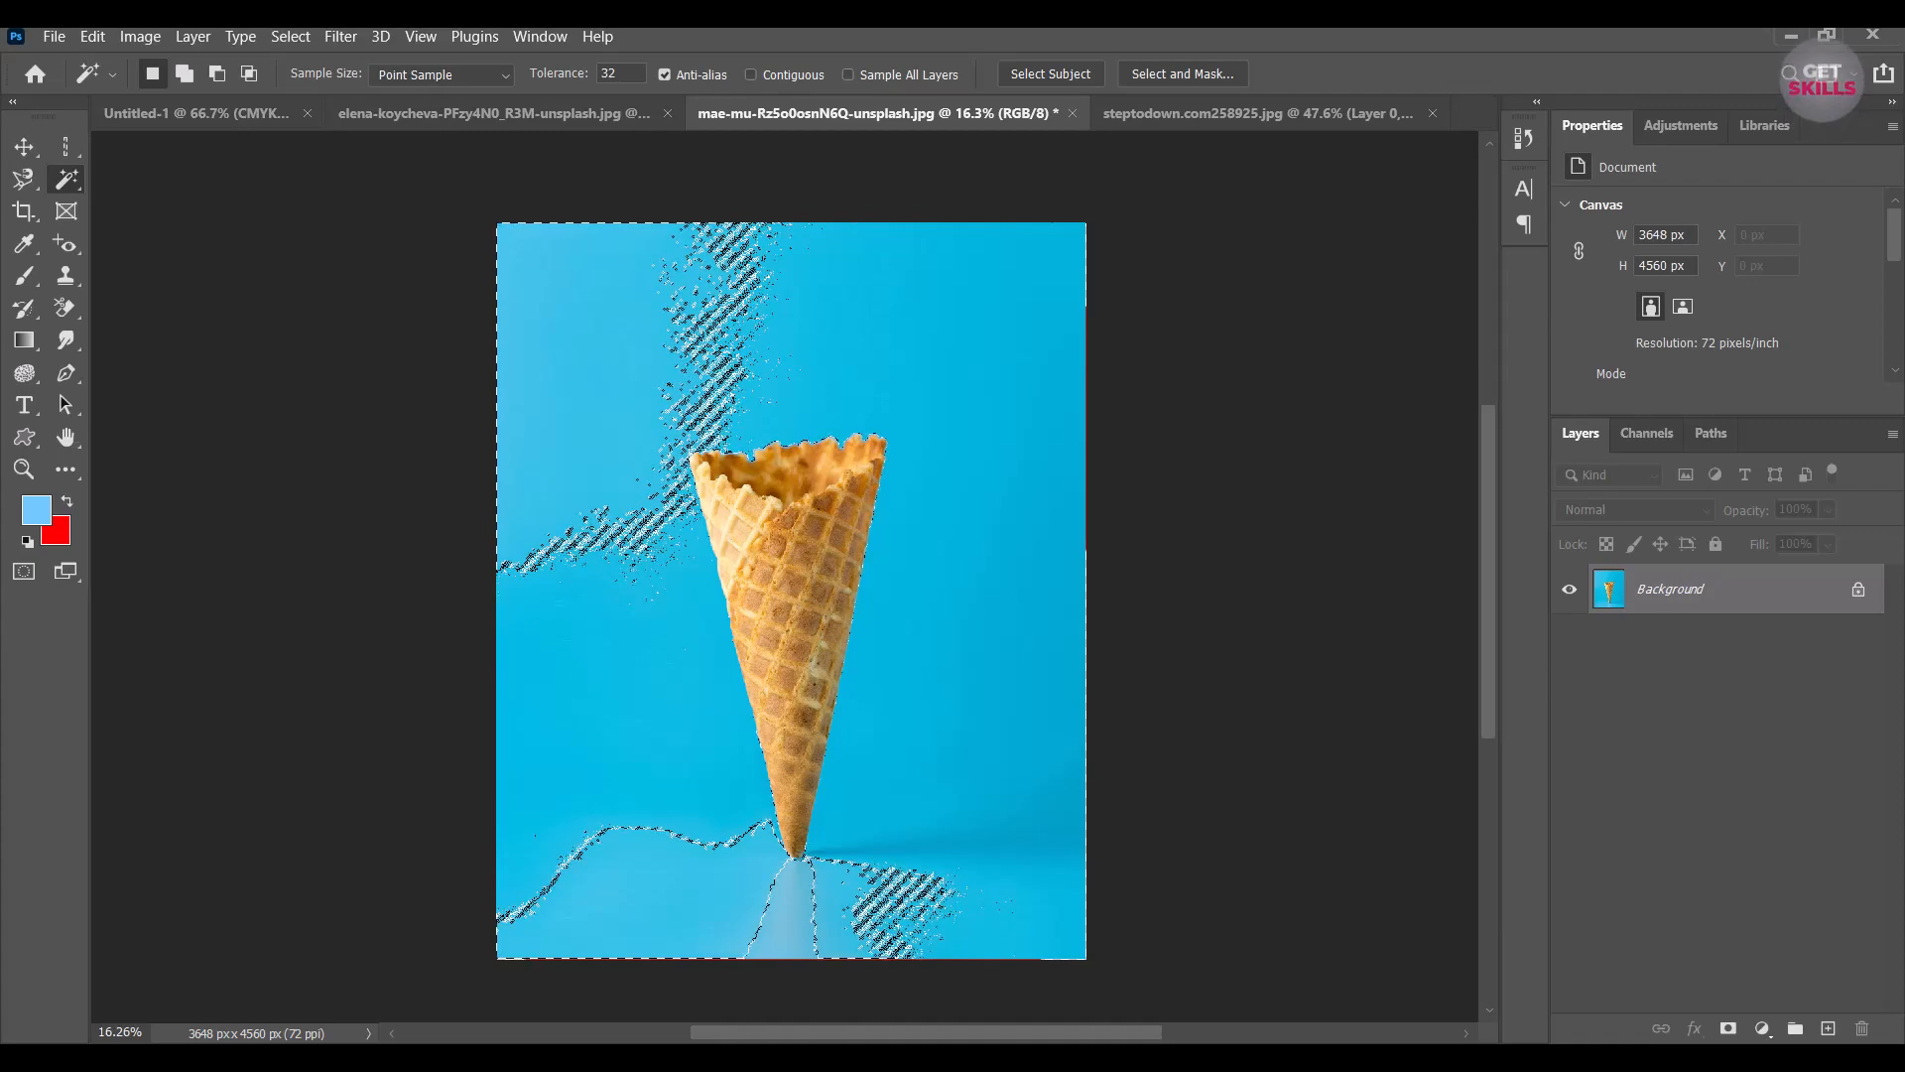